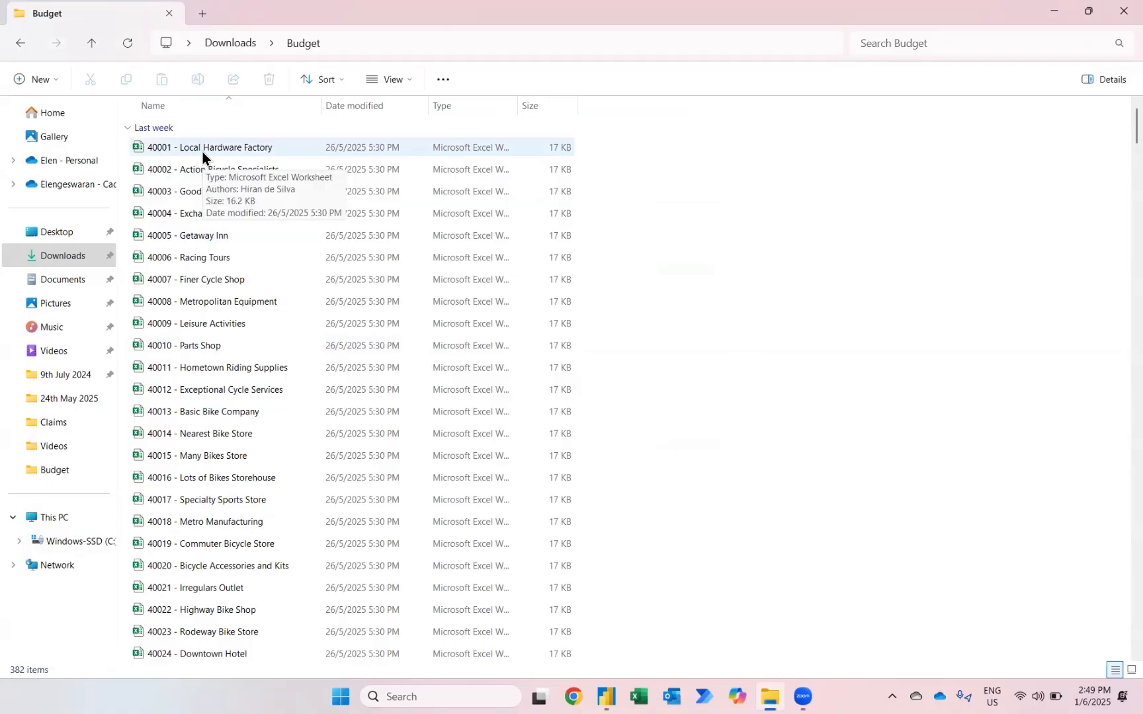
# Open the 40001 - Local Hardware Factory workbook, examine its budget layout down to the overheads, and close it.
pyautogui.doubleClick(202, 153)
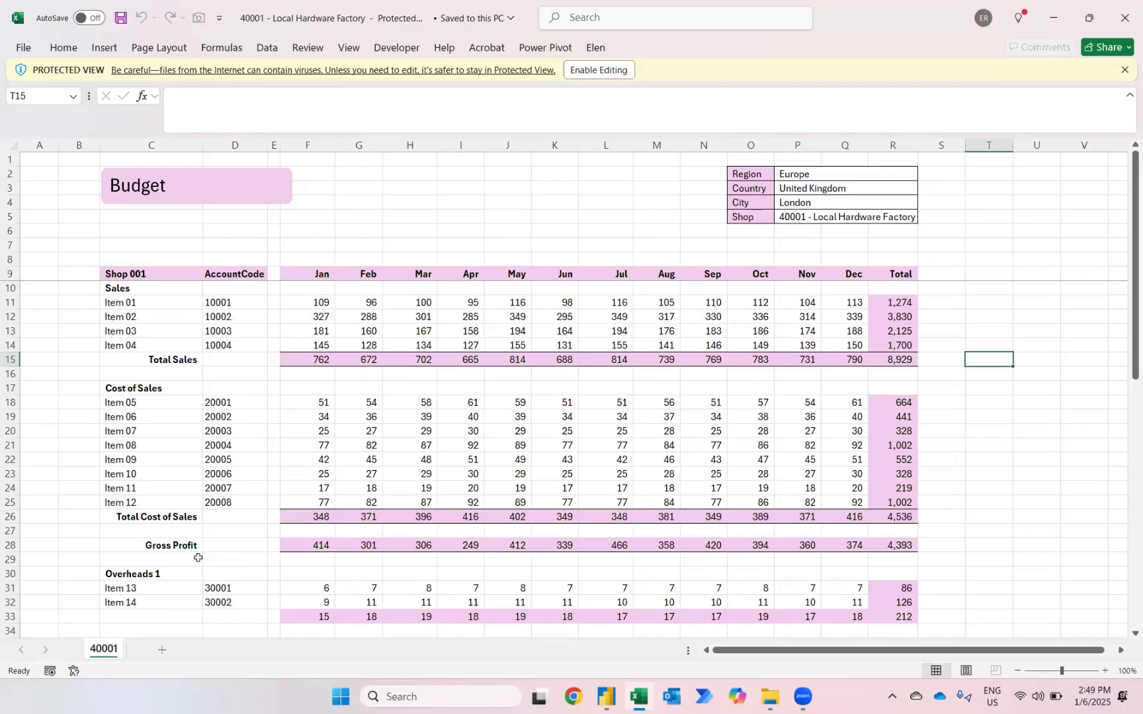
pyautogui.scroll(-8, 198, 558)
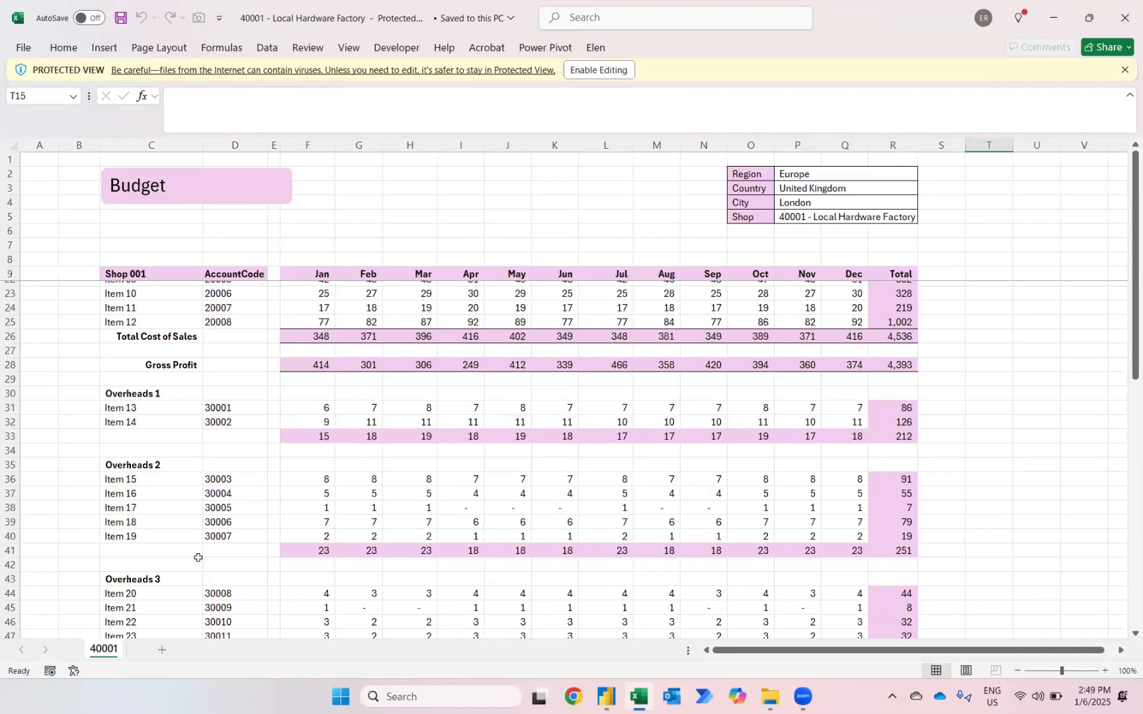
pyautogui.scroll(-3, 198, 557)
pyautogui.scroll(11, 198, 557)
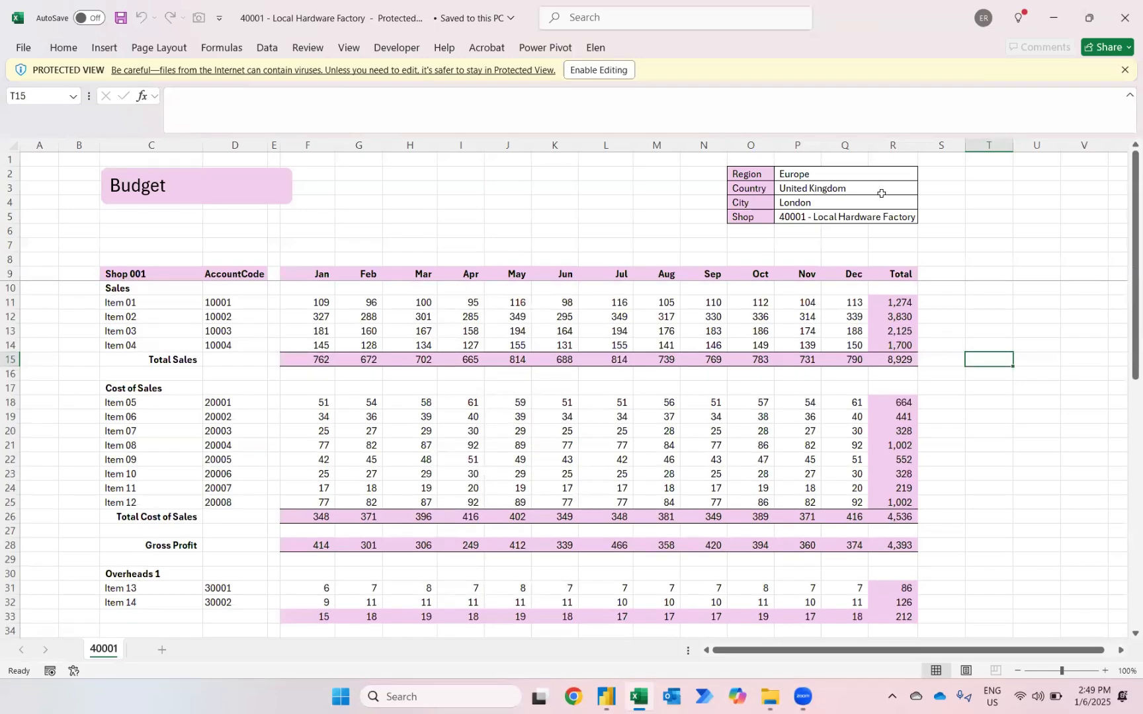
pyautogui.click(1124, 18)
# Open the 40089 - Golf and Cycle Store workbook, examine its budget sections, and close it.
pyautogui.scroll(-20, 451, 573)
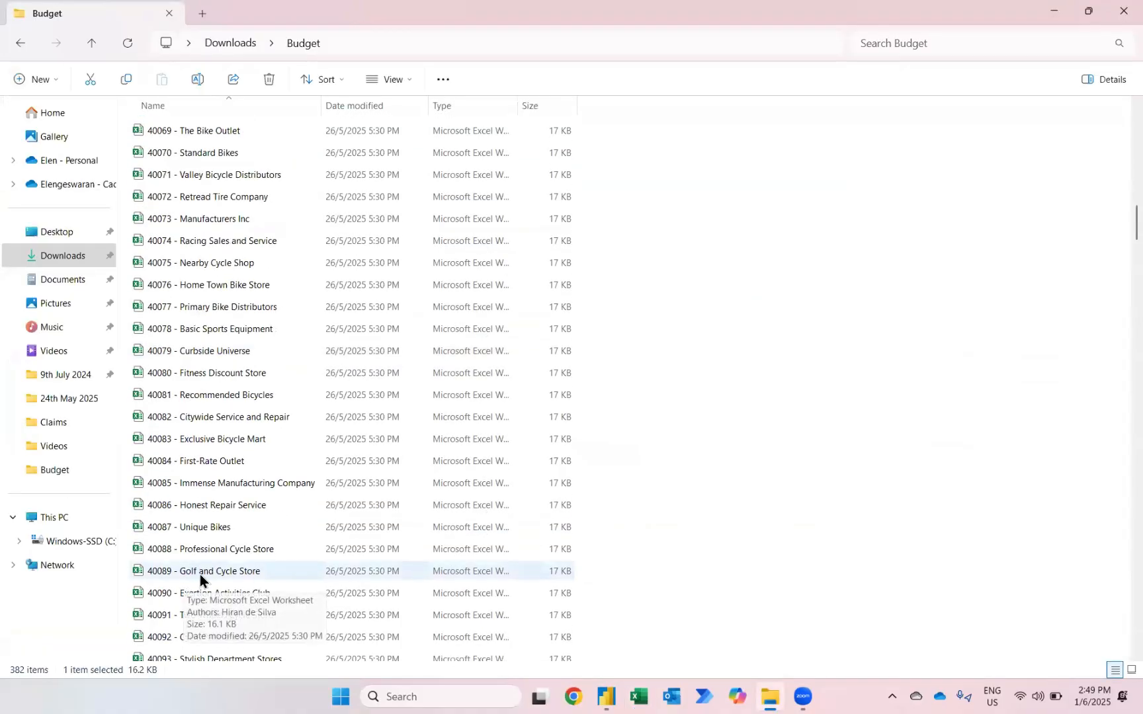
pyautogui.doubleClick(204, 576)
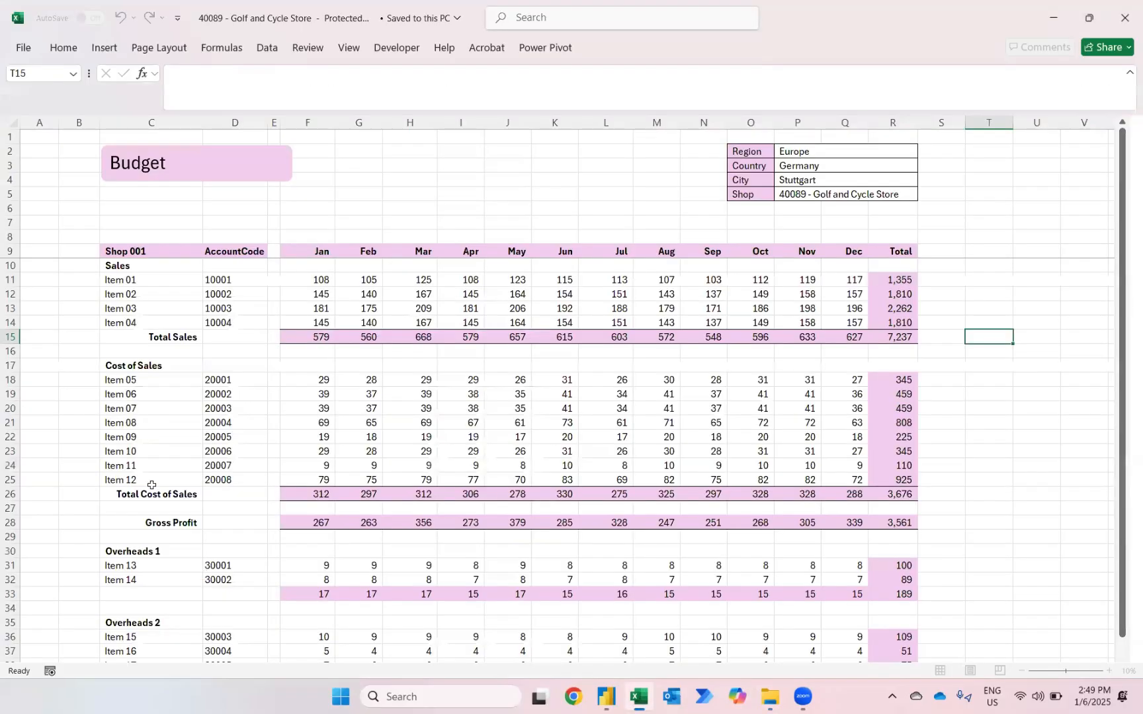
pyautogui.scroll(-3, 151, 485)
pyautogui.scroll(-1, 151, 485)
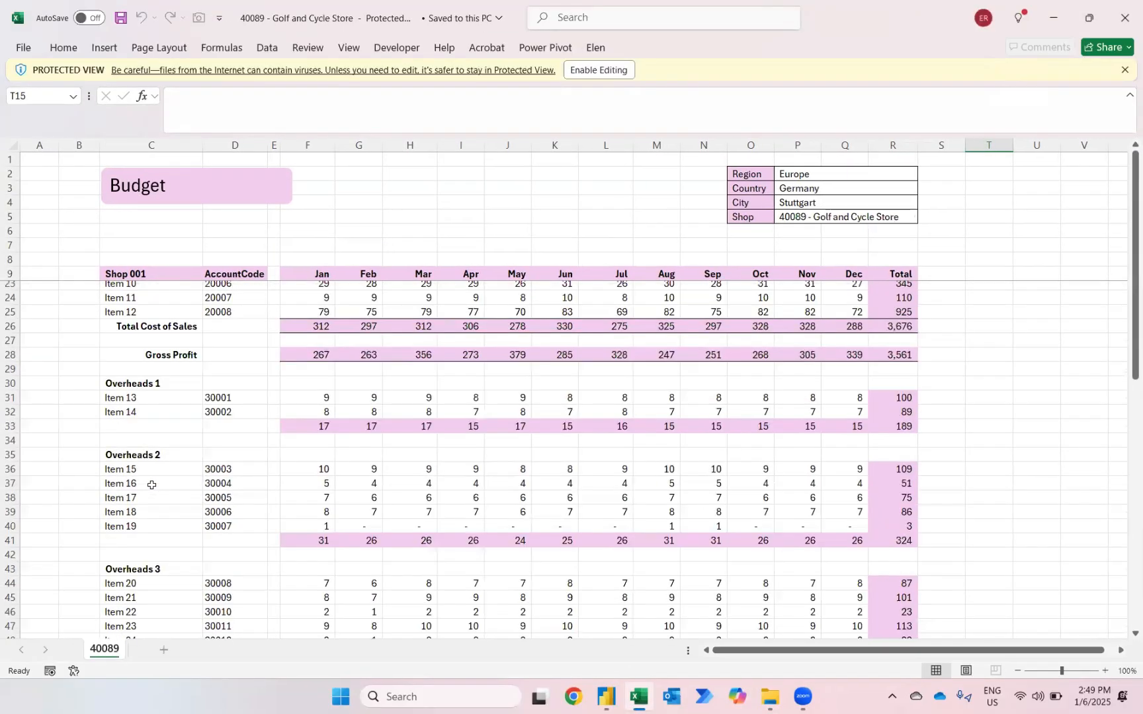
pyautogui.scroll(-4, 152, 484)
pyautogui.scroll(1, 151, 485)
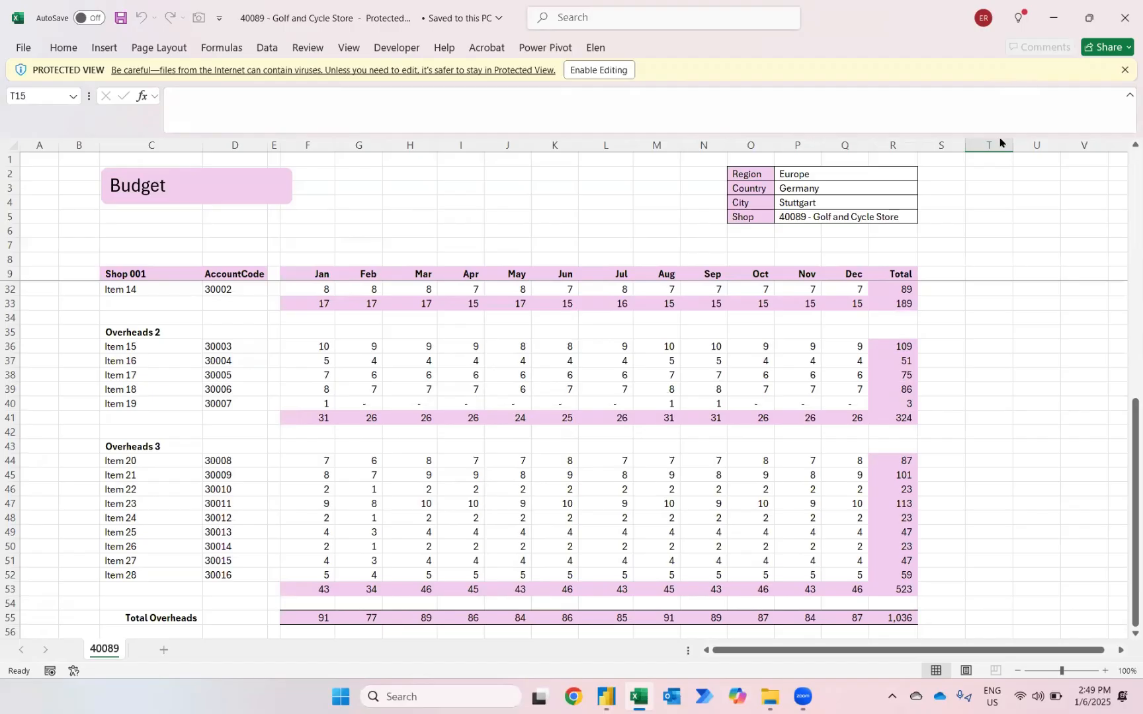
pyautogui.click(1118, 16)
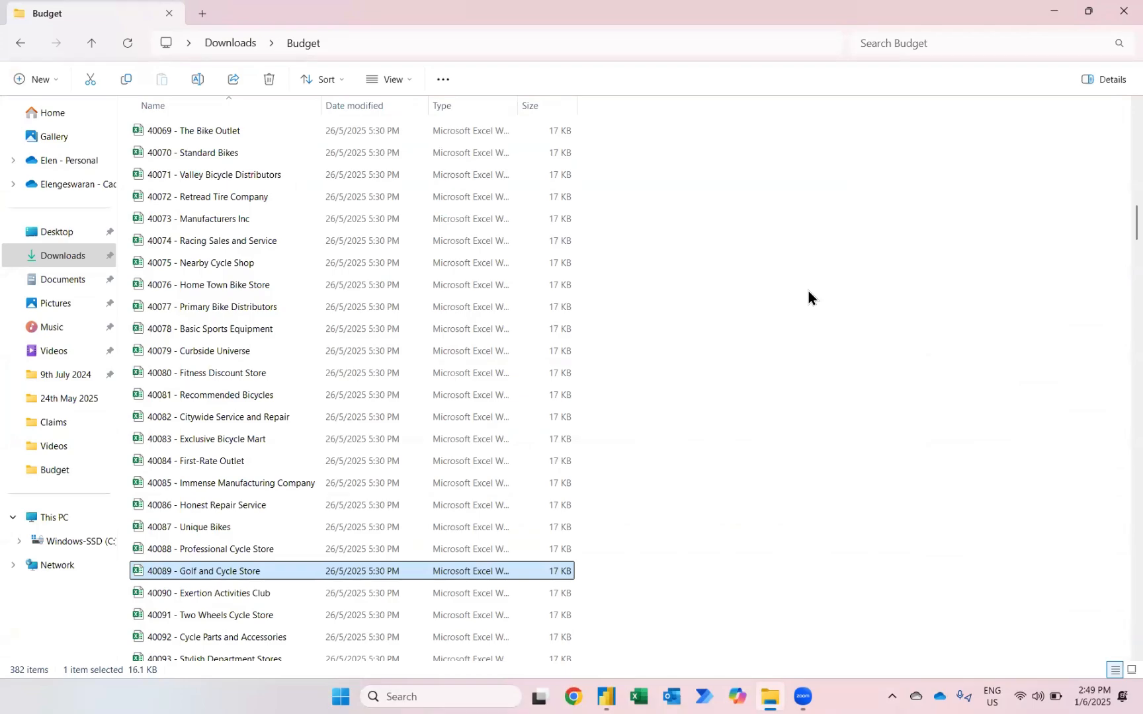
# Switch to Power BI Desktop, start a blank report, and connect to a Folder data source.
pyautogui.click(606, 697)
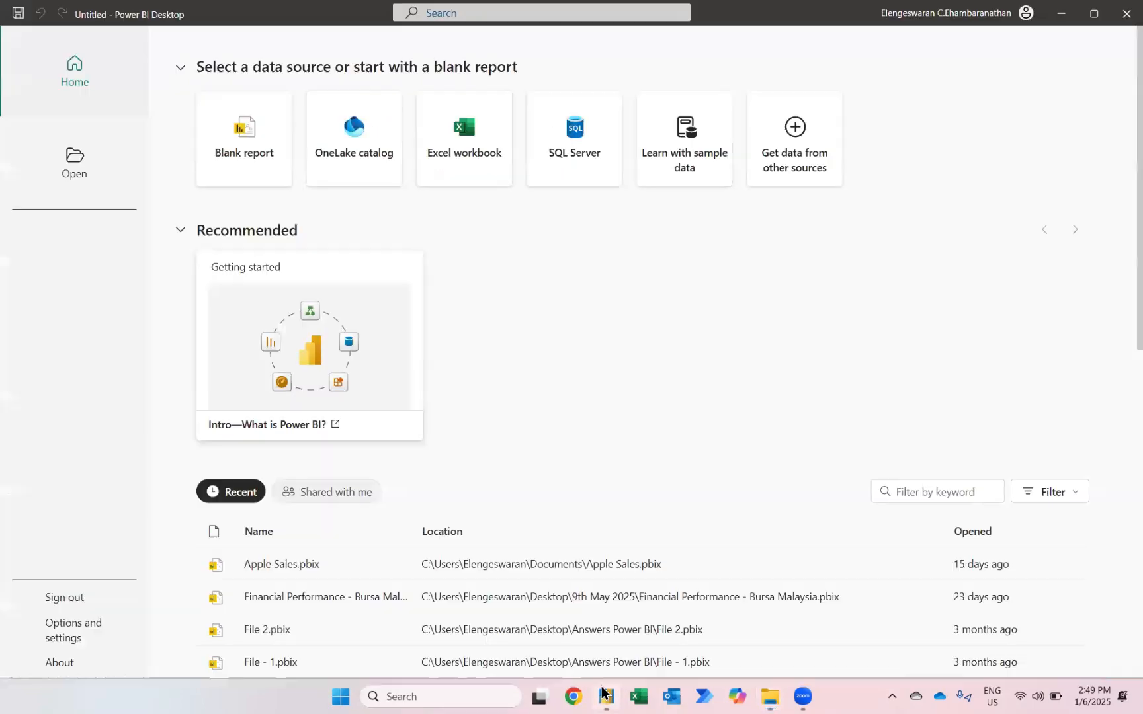
pyautogui.click(229, 139)
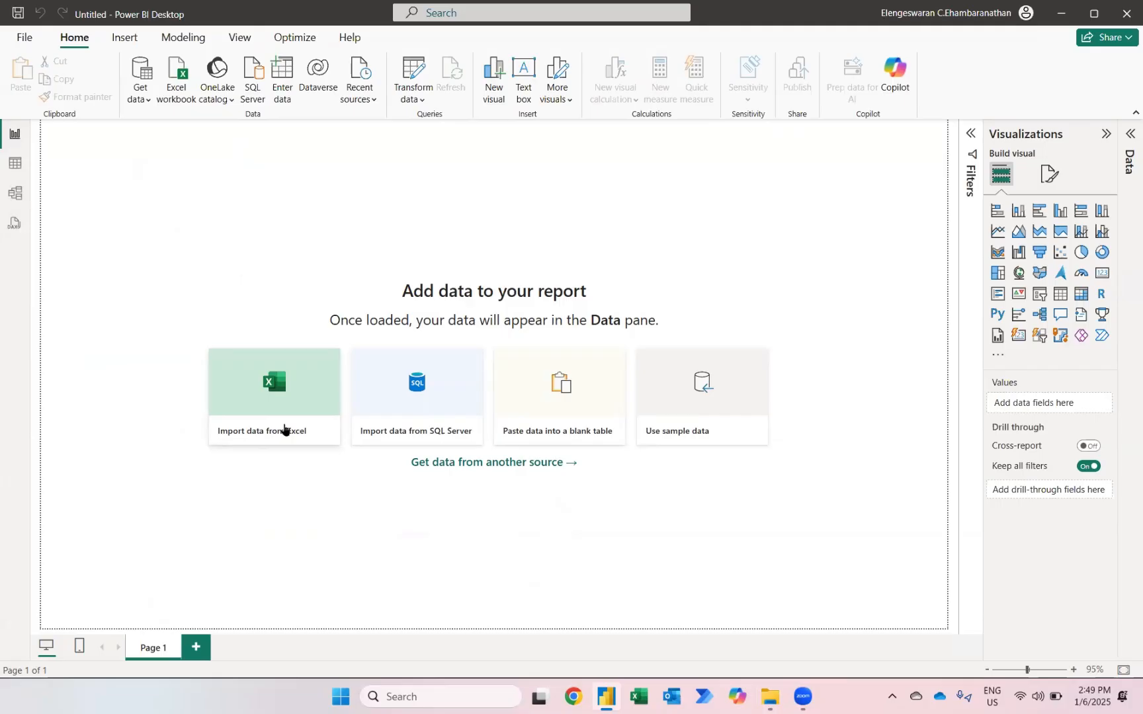
pyautogui.click(144, 96)
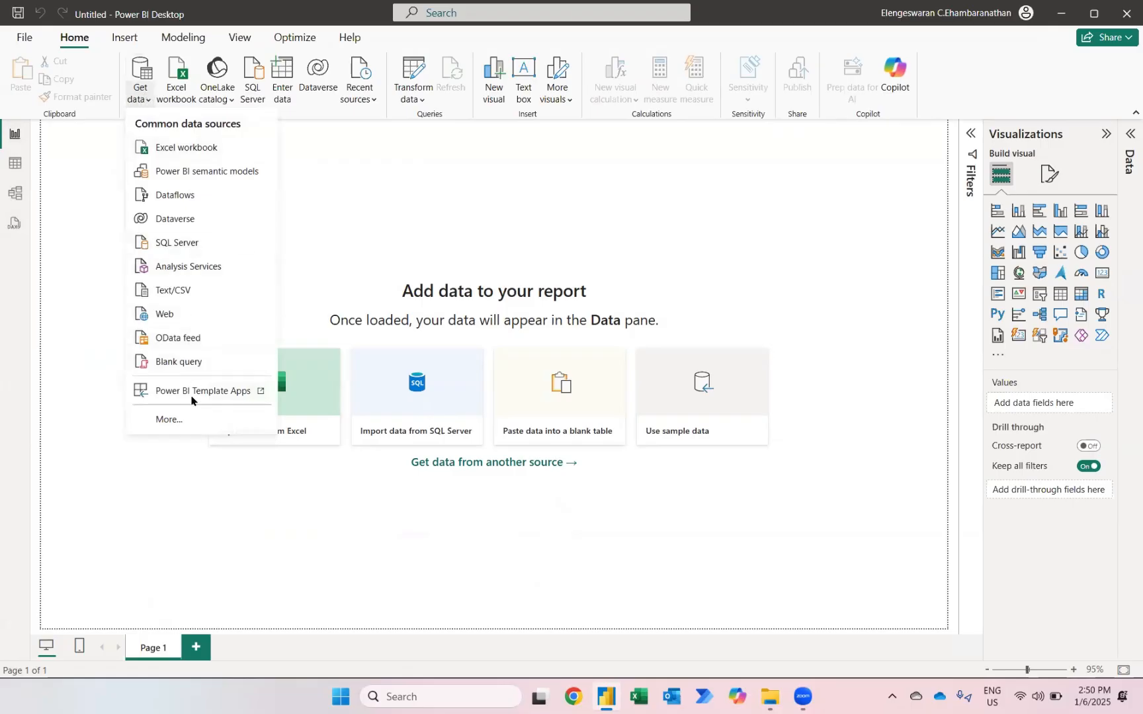
pyautogui.click(164, 419)
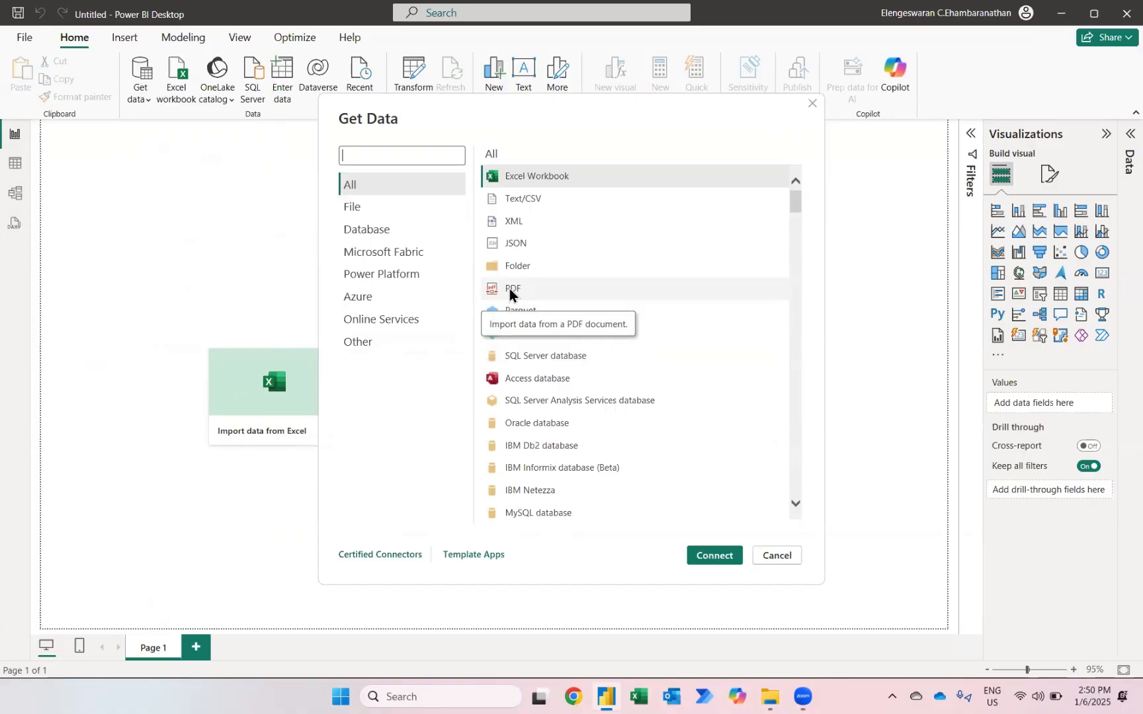
pyautogui.click(532, 266)
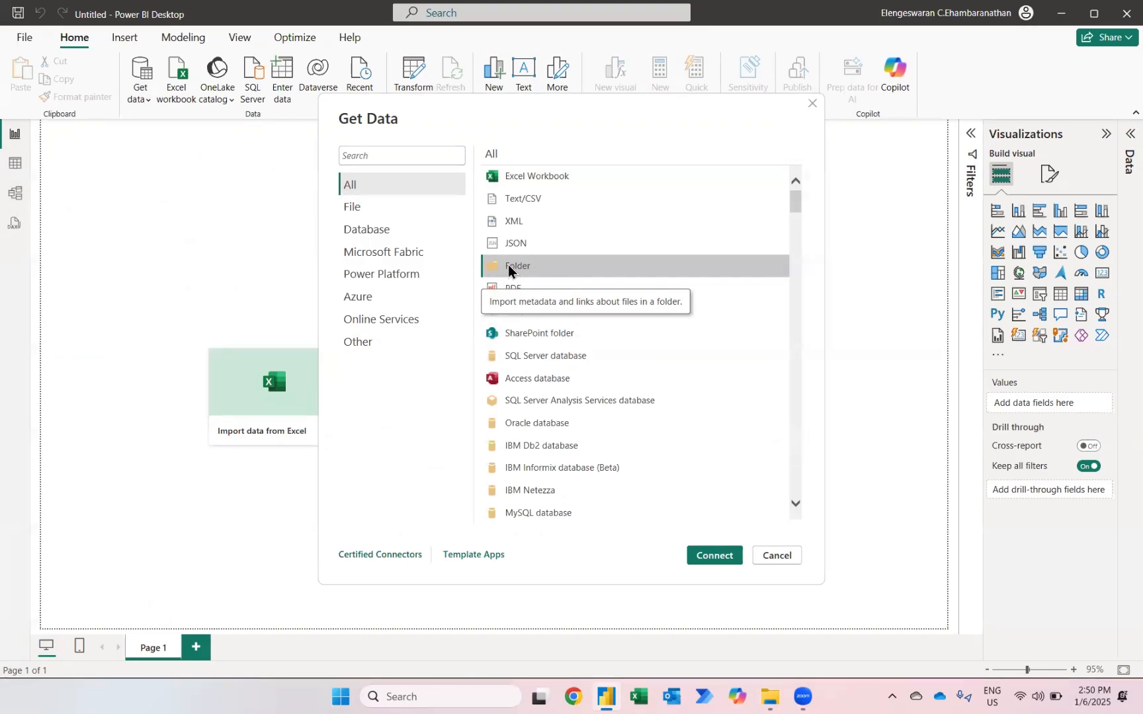
pyautogui.click(720, 554)
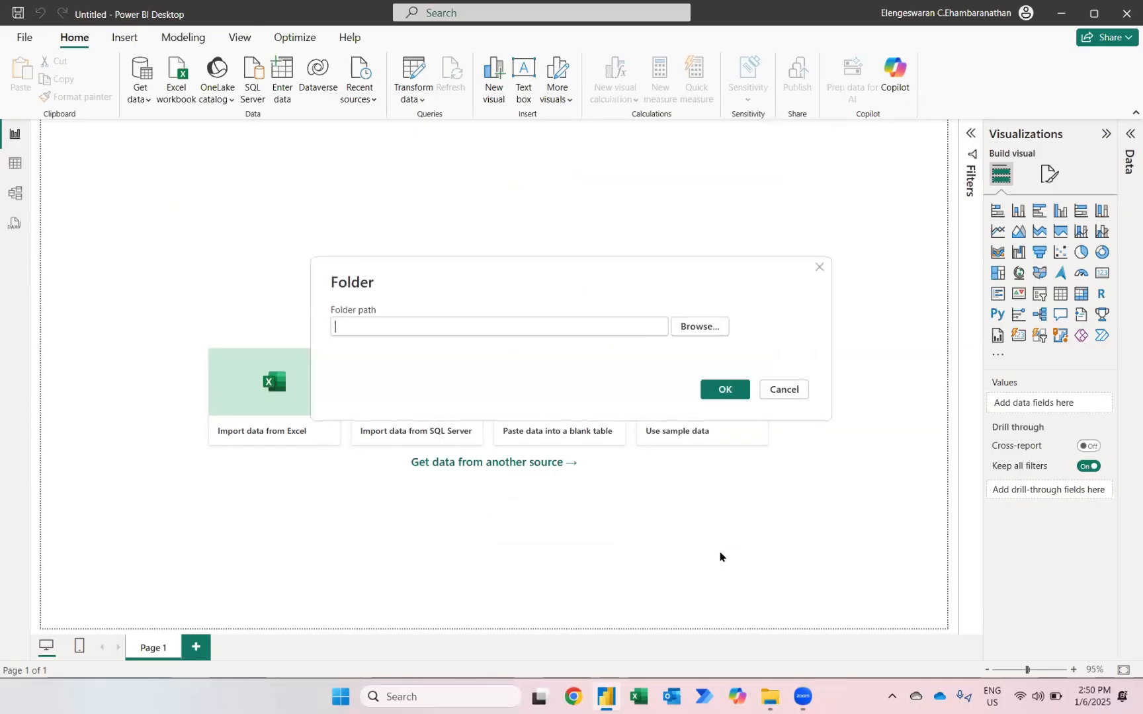
# Set the folder path to the Budget folder in Downloads and open its file list in Power Query without combining the files.
pyautogui.click(699, 331)
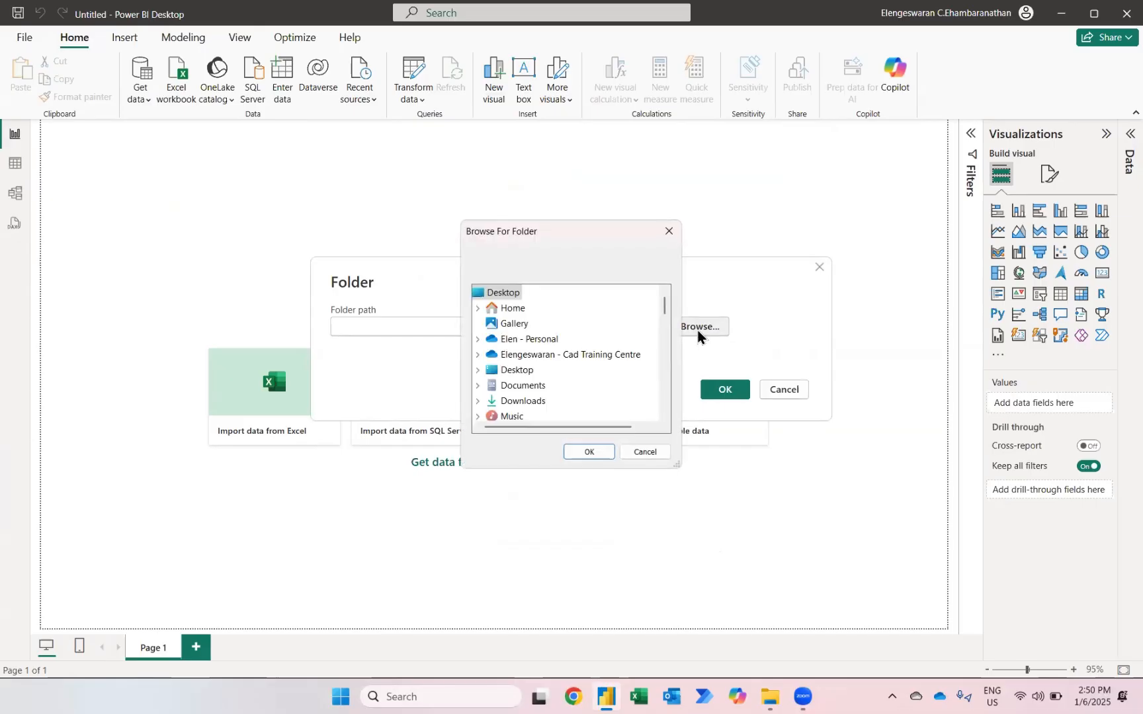
pyautogui.click(477, 403)
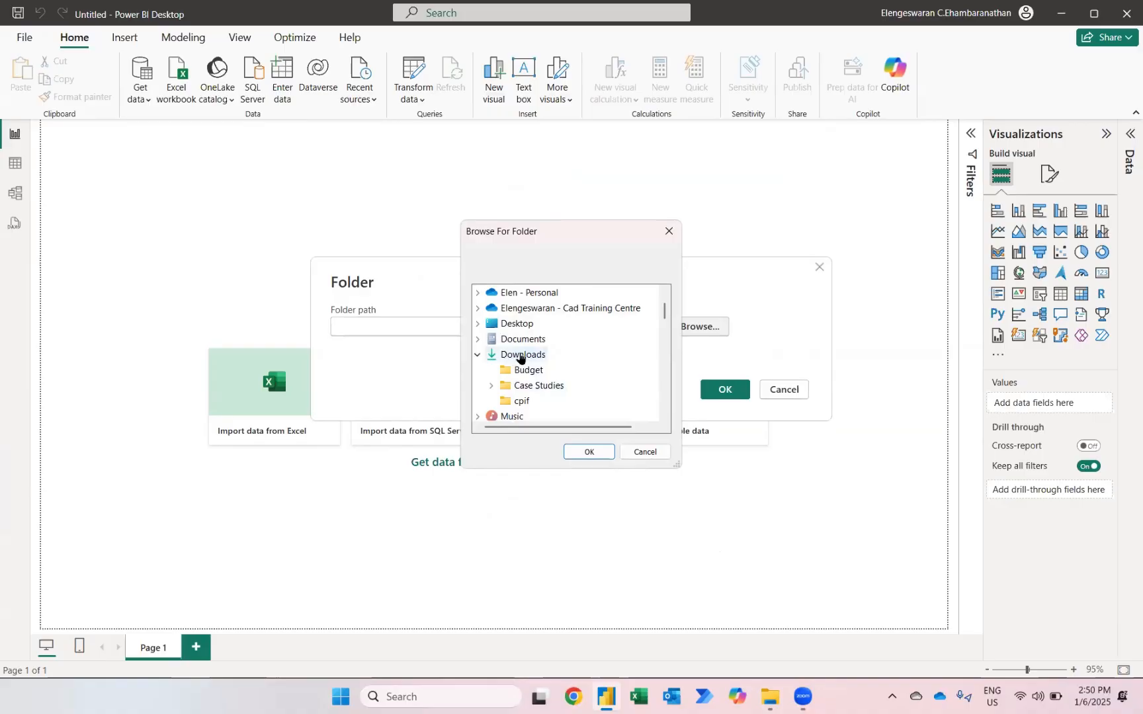
pyautogui.click(523, 371)
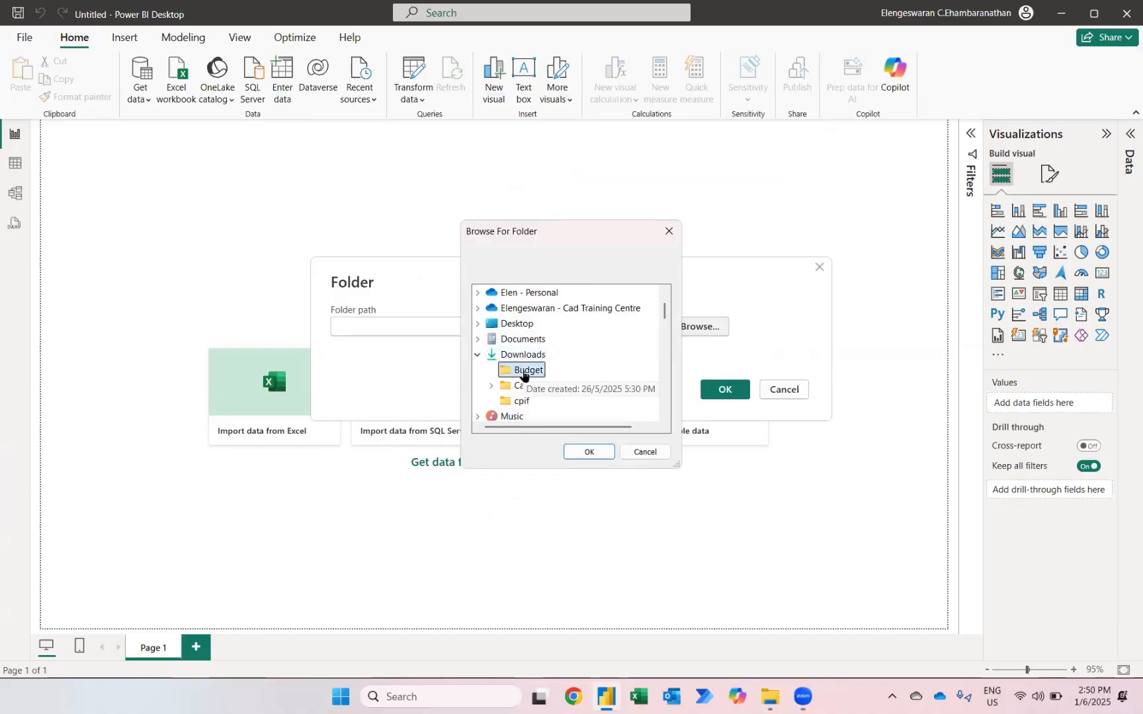
pyautogui.click(589, 455)
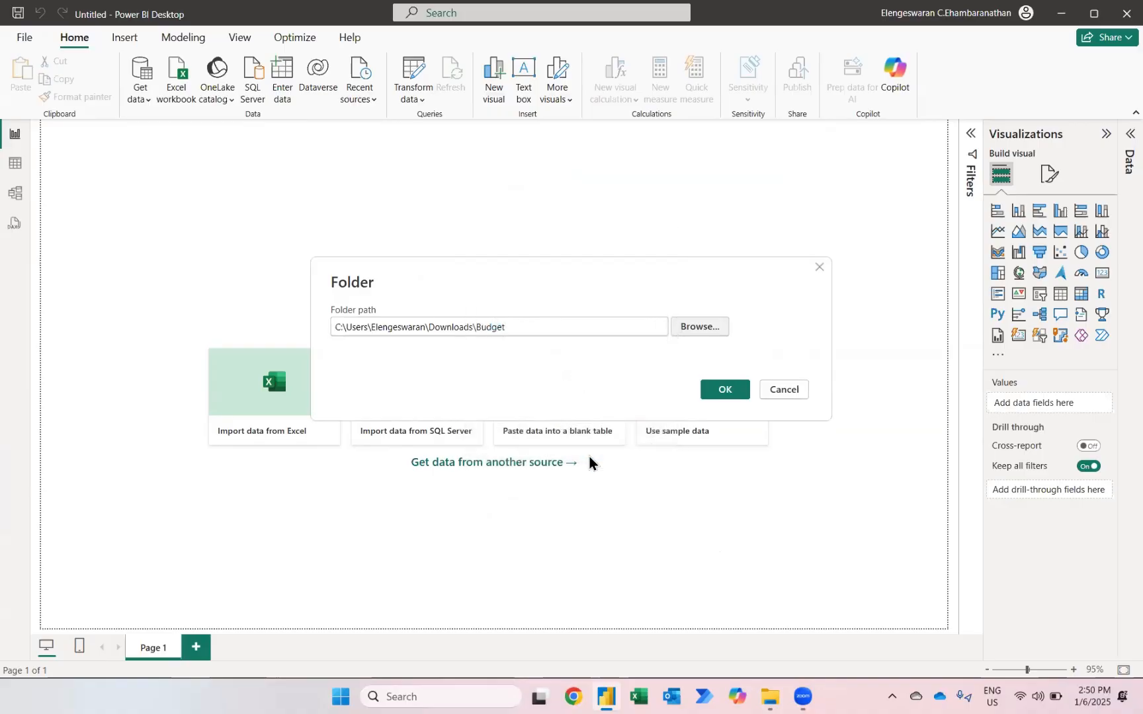
pyautogui.click(729, 392)
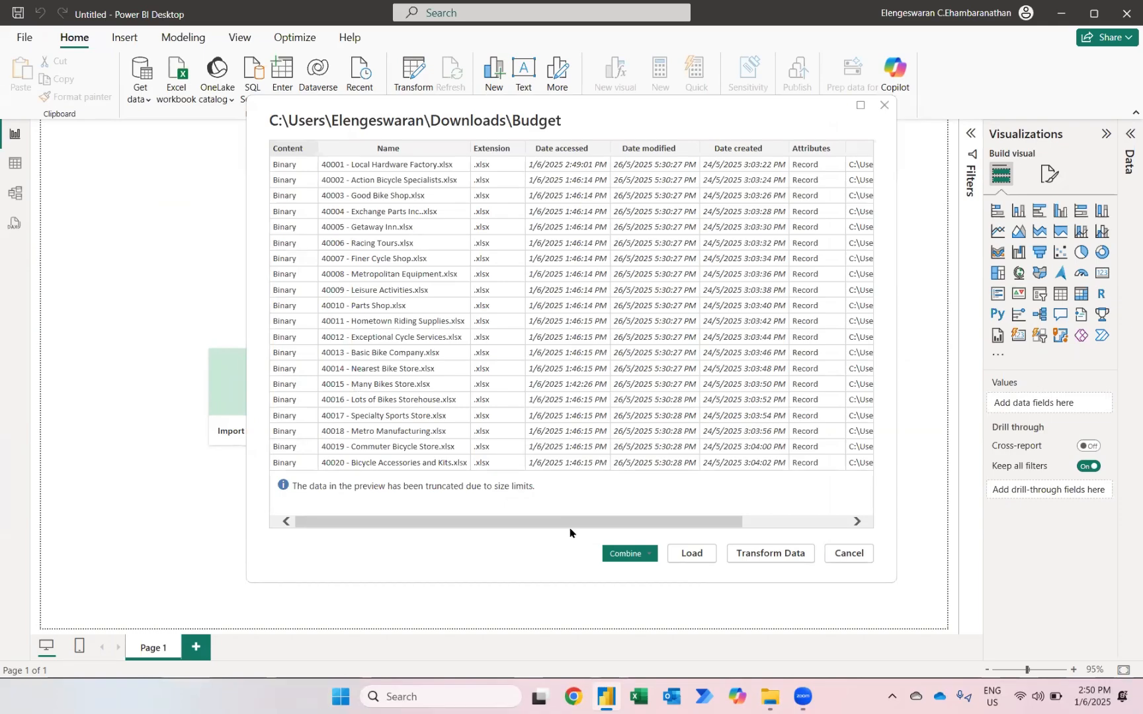
pyautogui.click(626, 551)
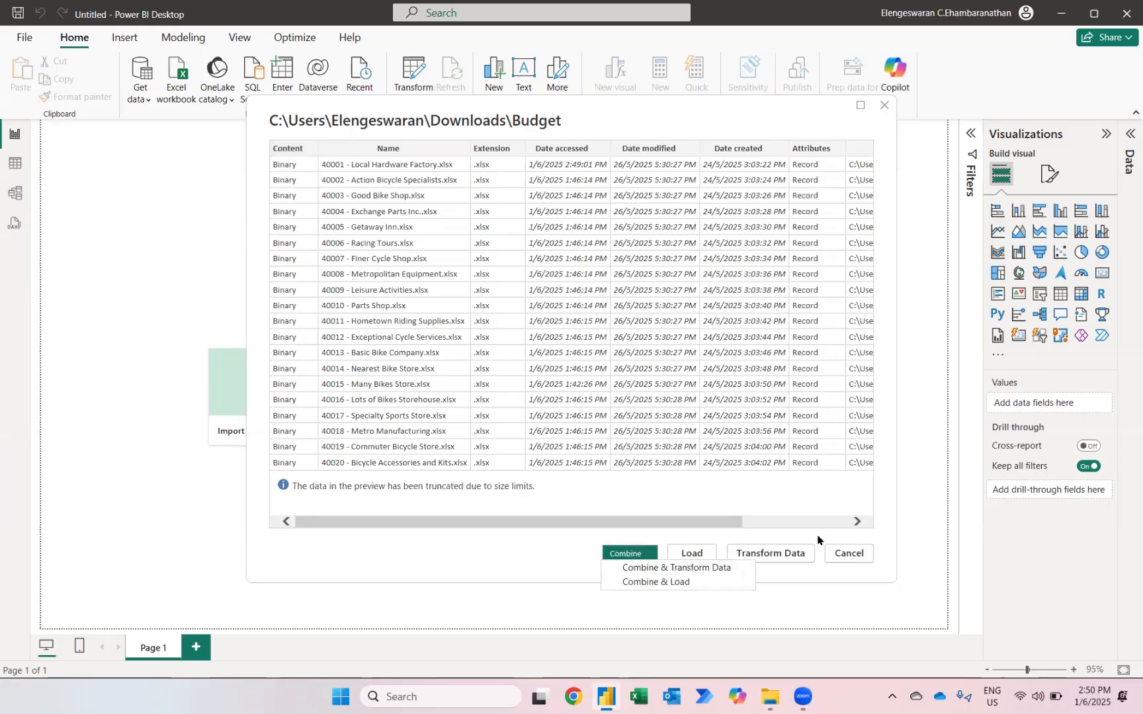
pyautogui.click(797, 550)
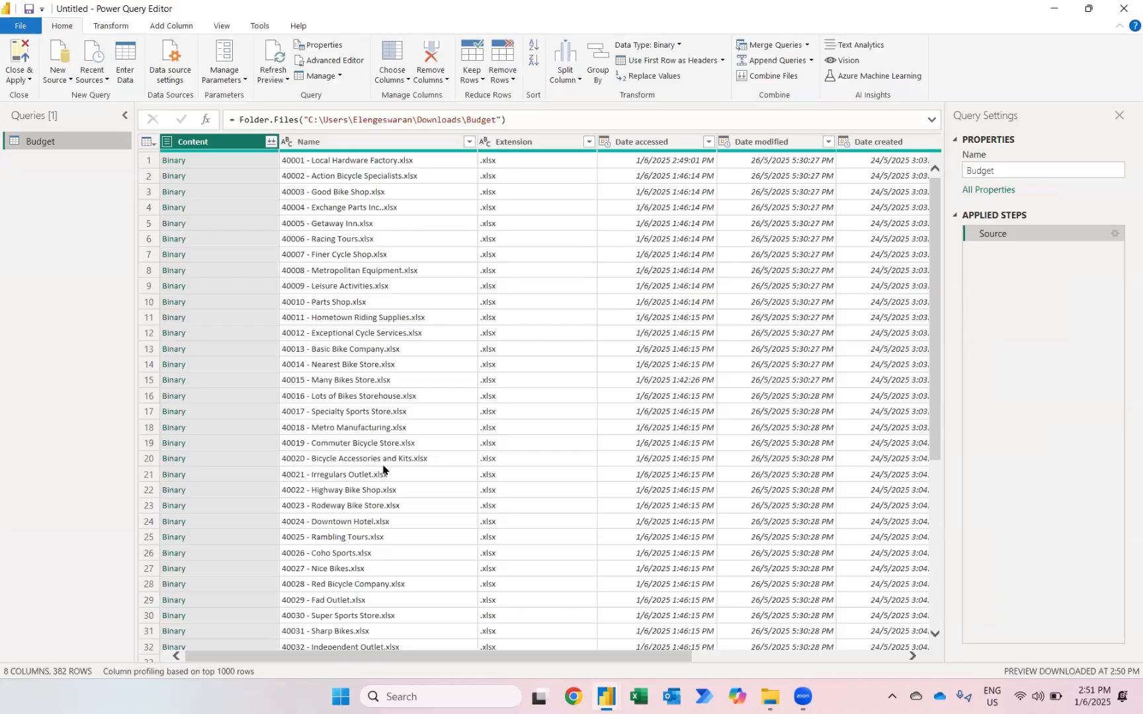
# Add a custom column to the Budget query with the formula = Excel.Workbook([Content]).
pyautogui.click(173, 25)
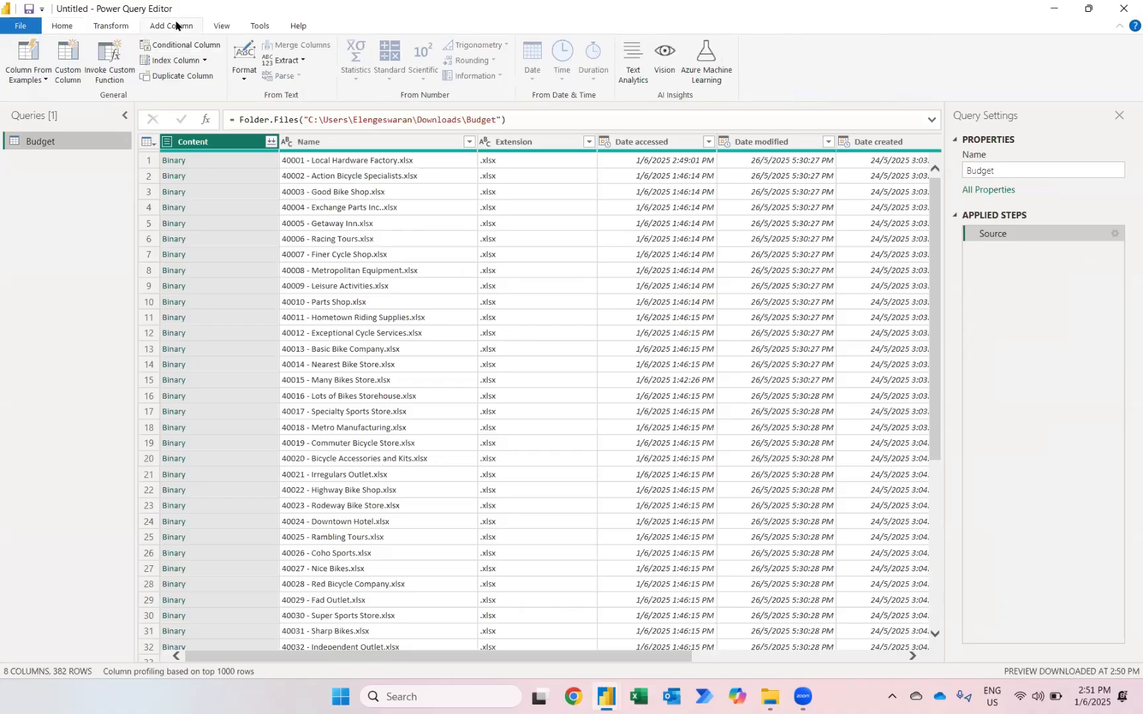
pyautogui.click(69, 58)
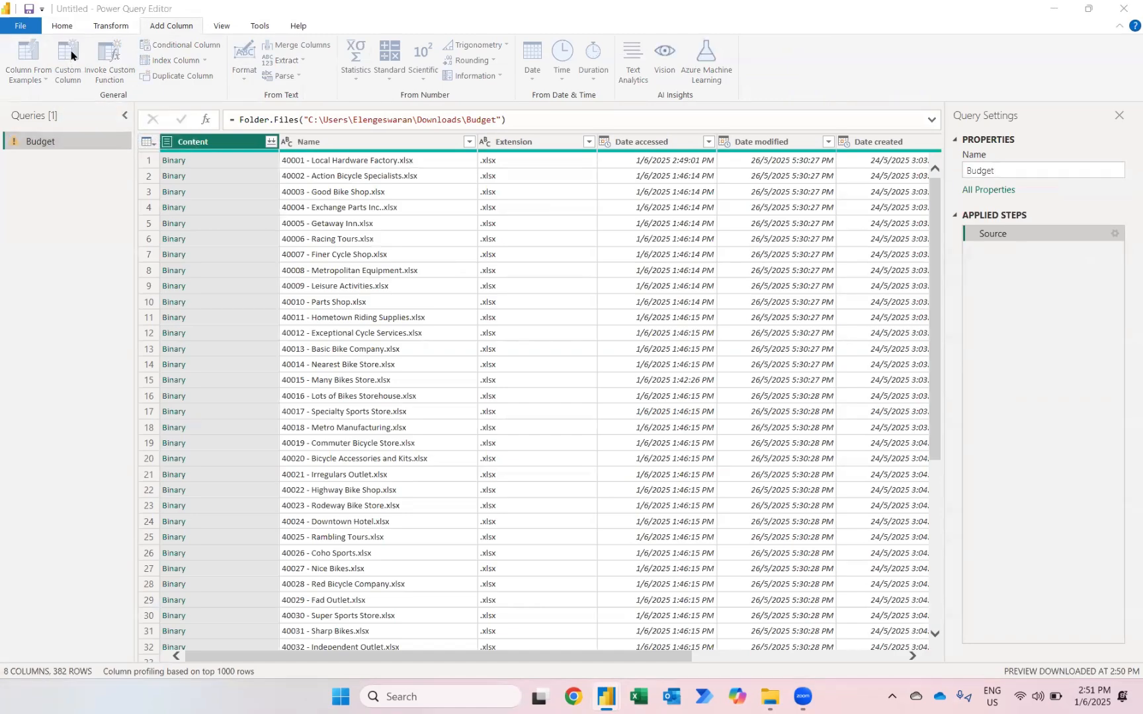
pyautogui.click(350, 302)
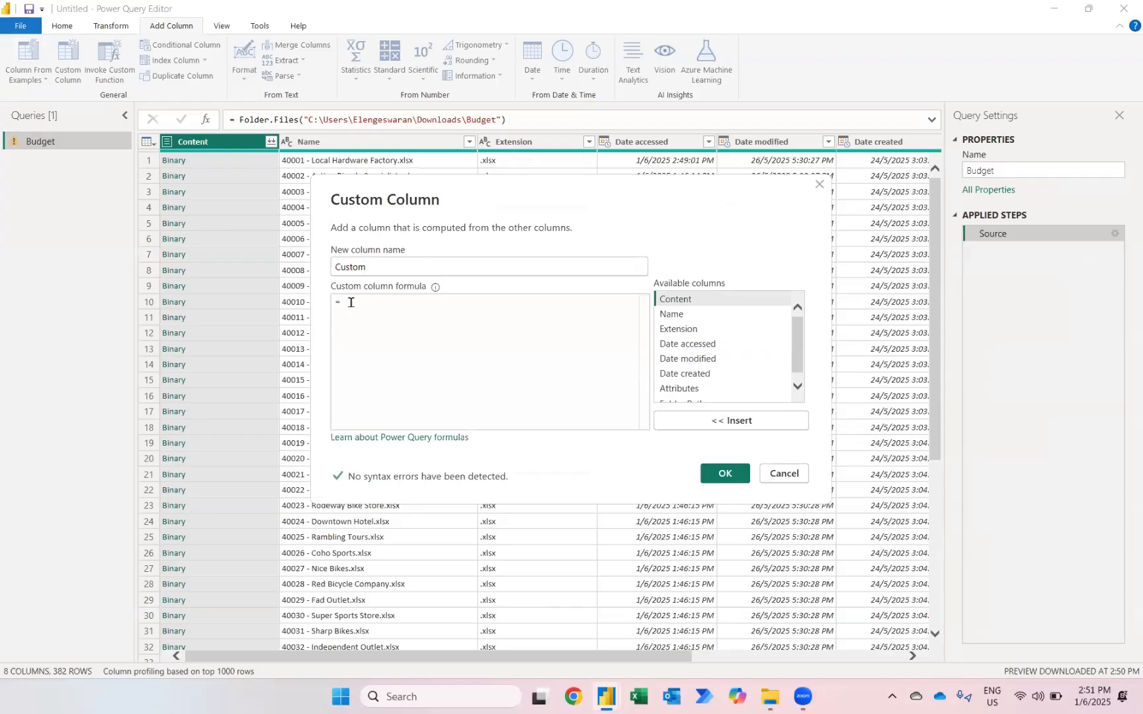
pyautogui.write('excelworkbo')
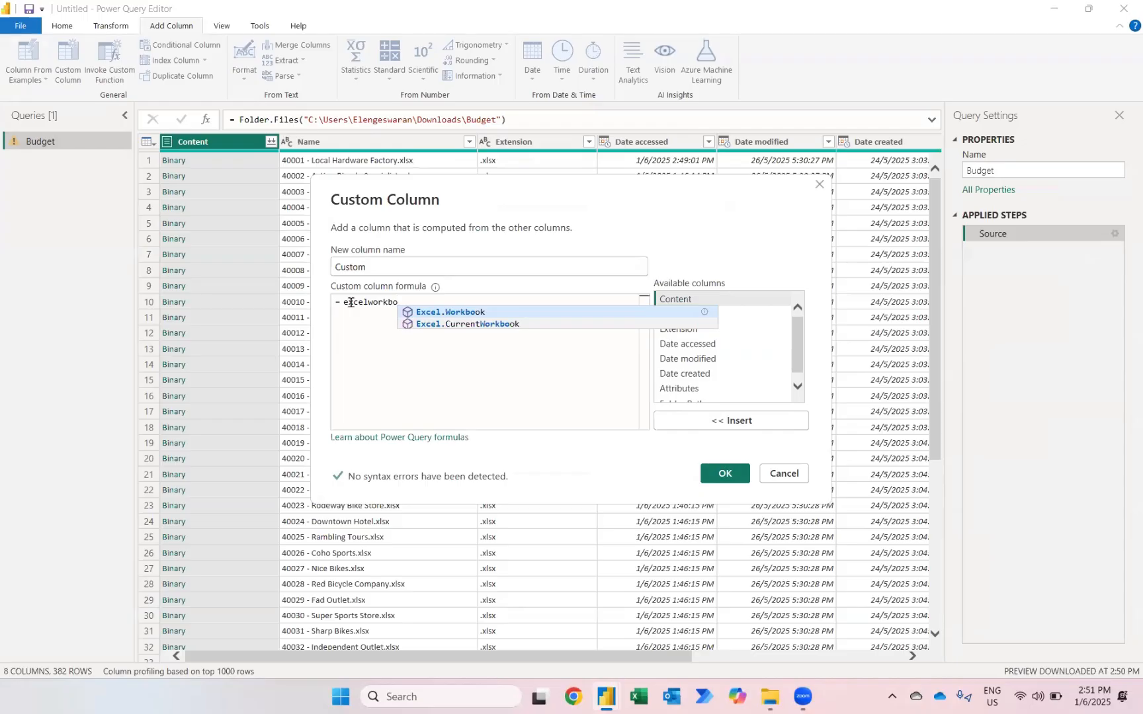
pyautogui.click(431, 314)
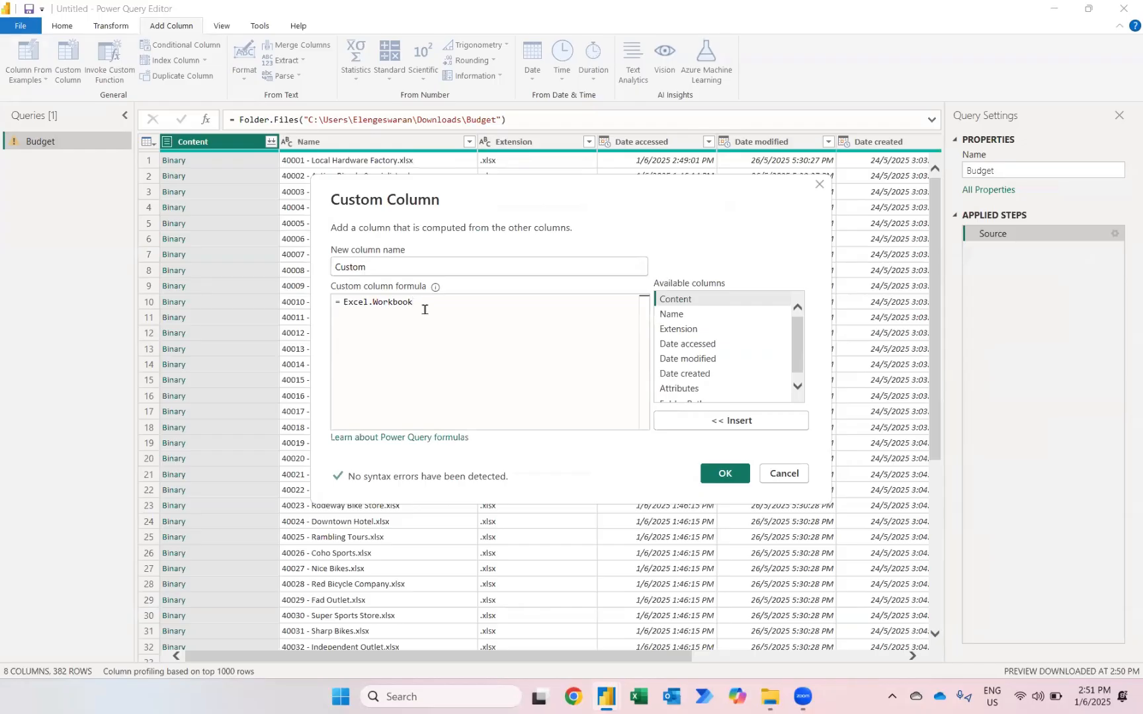
pyautogui.write('(')
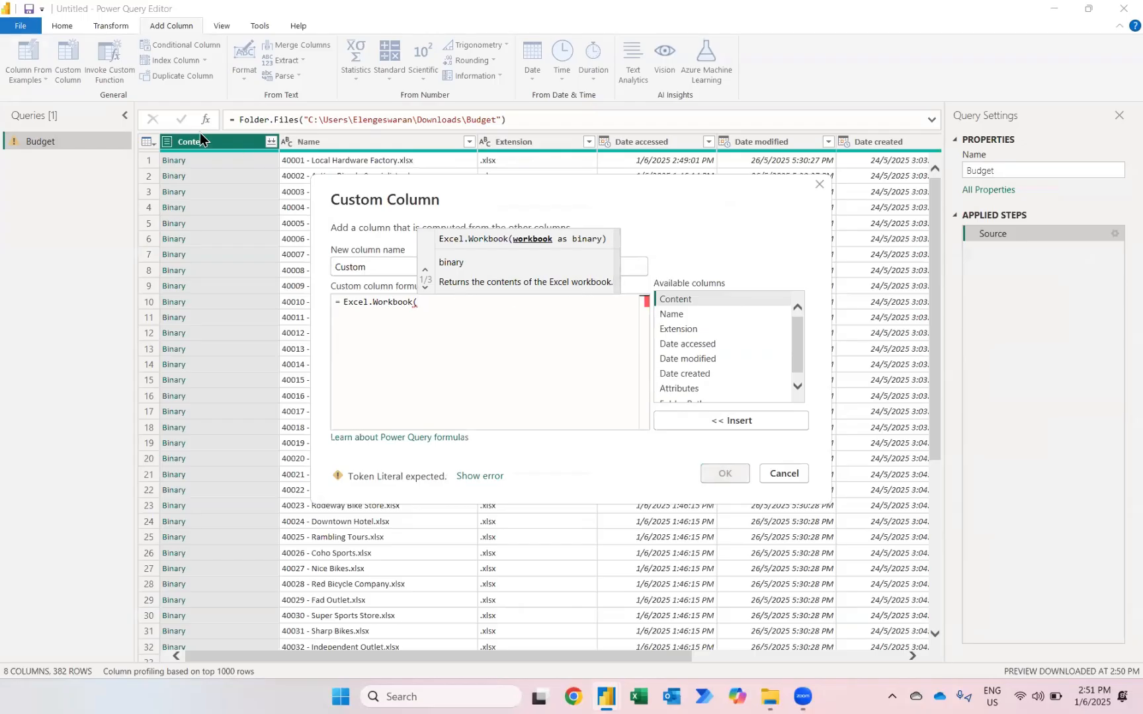
pyautogui.click(688, 299)
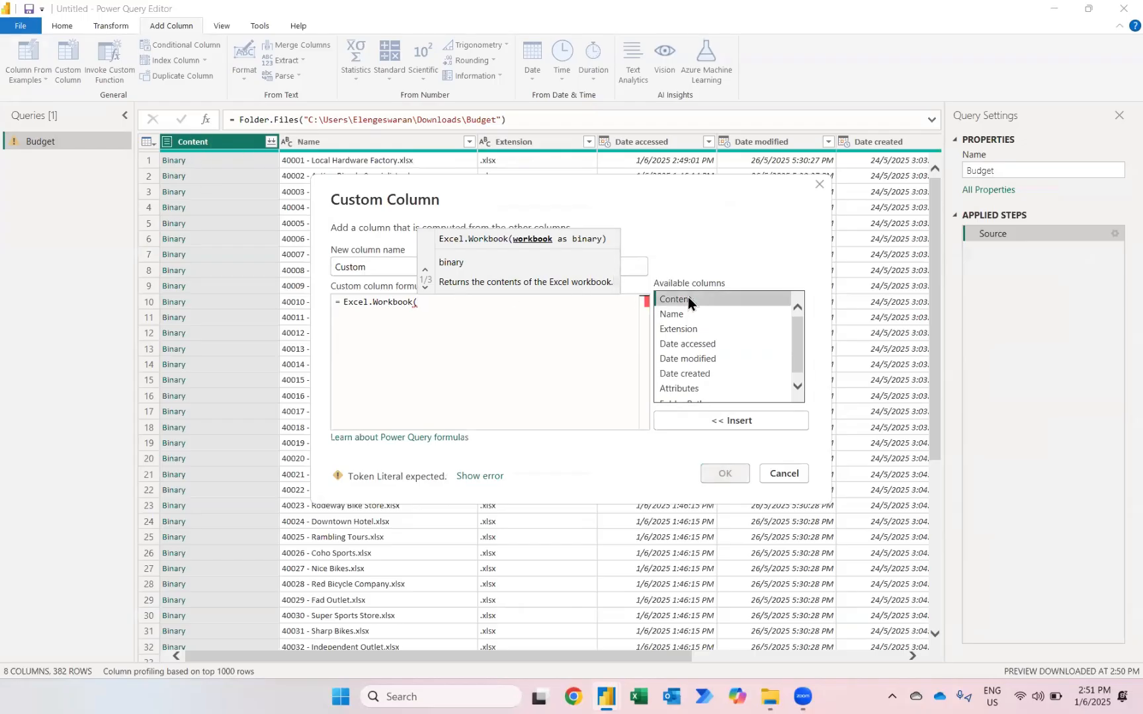
pyautogui.click(728, 419)
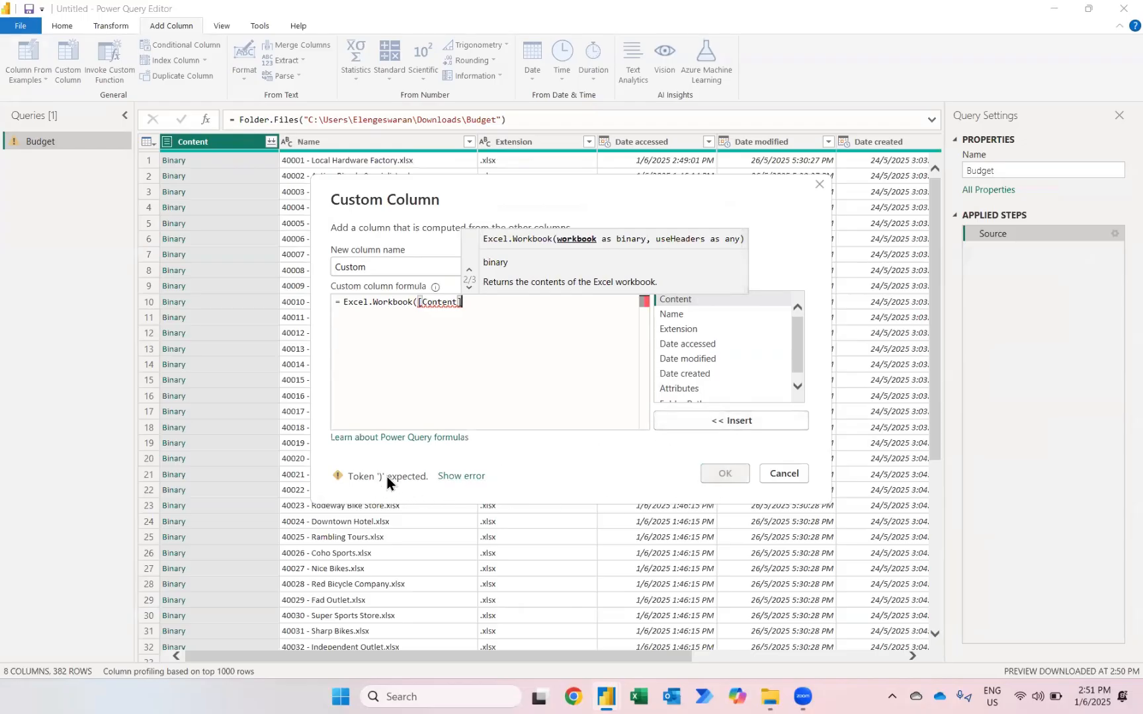
pyautogui.write(')')
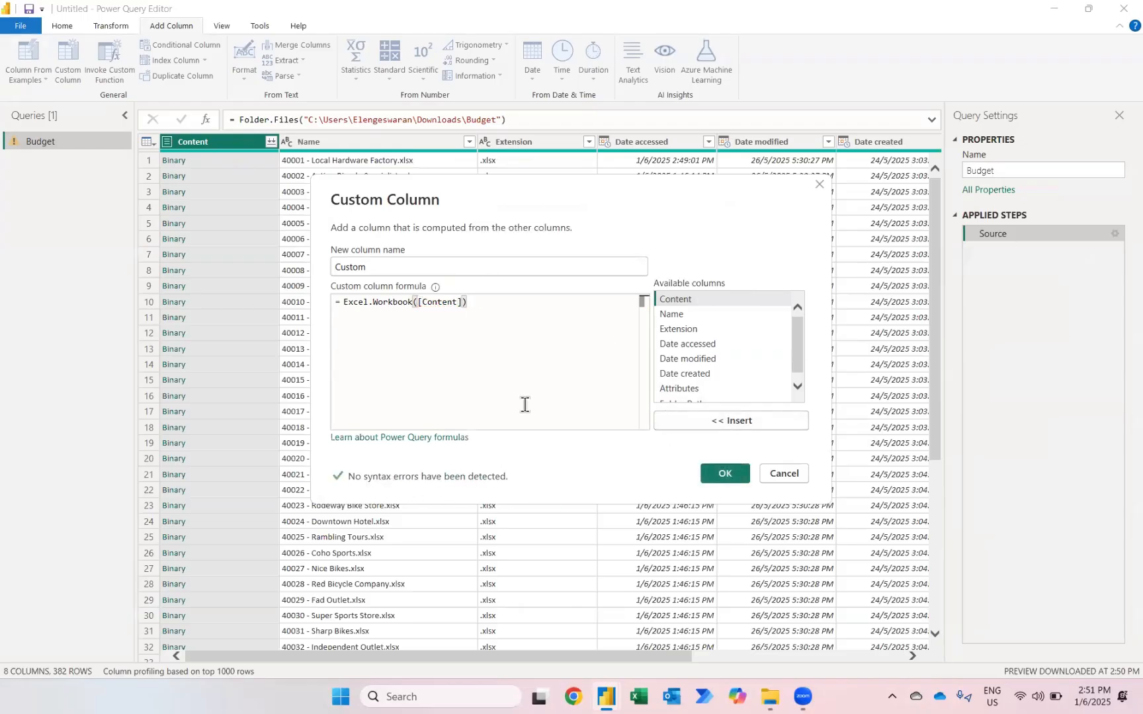
pyautogui.click(724, 471)
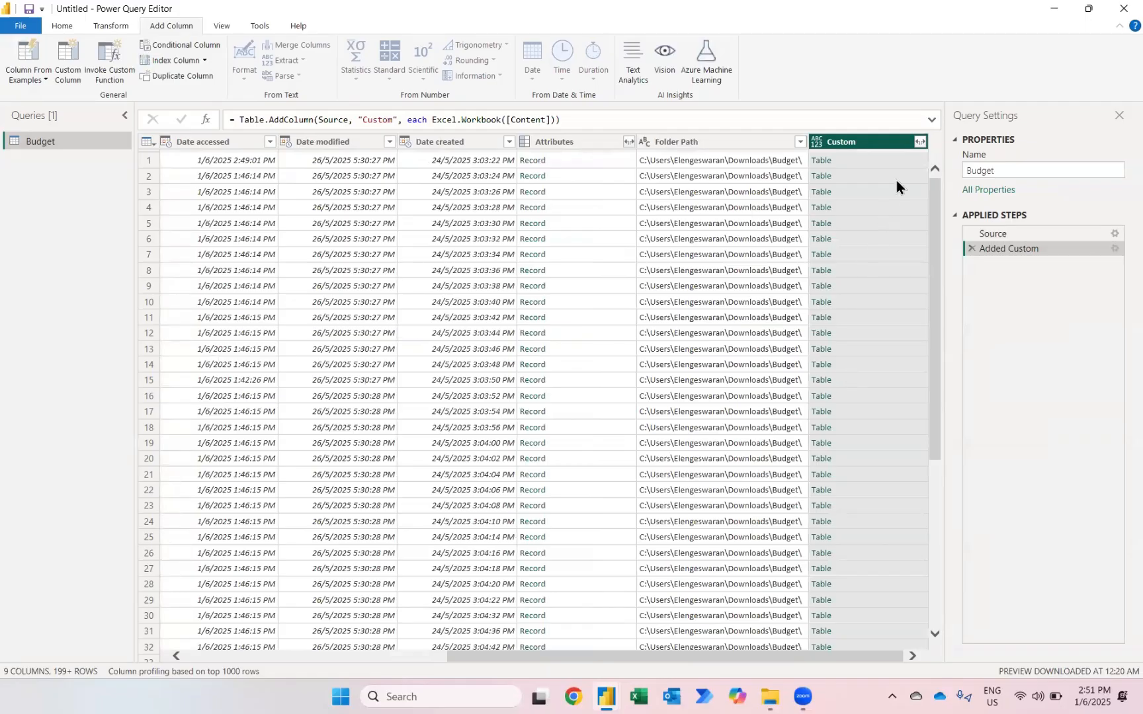
# Expand the Custom column into Name, Data, Item, Kind and Hidden without the original column name as prefix.
pyautogui.click(920, 141)
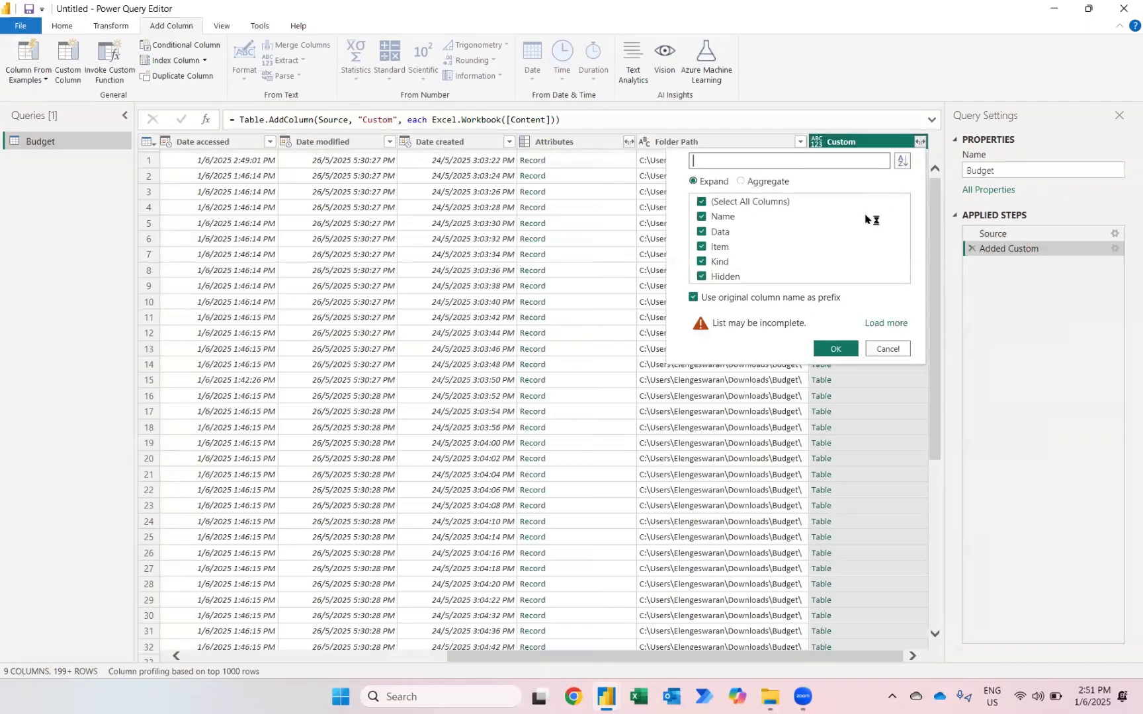
pyautogui.click(738, 299)
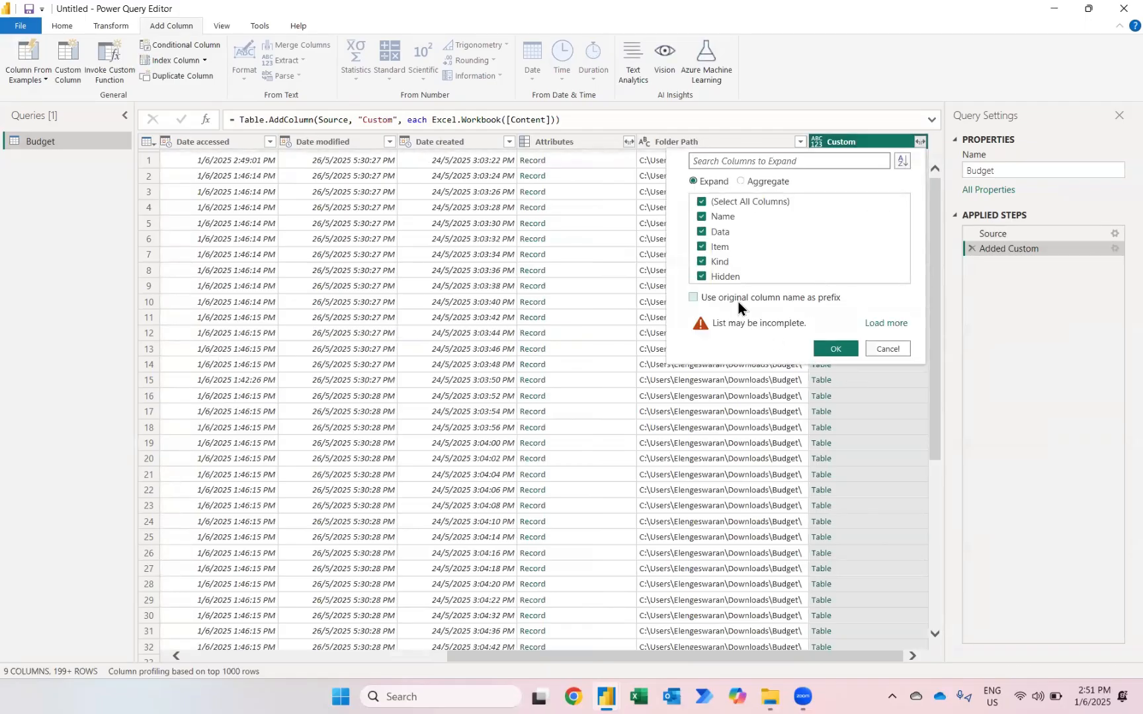
pyautogui.click(826, 349)
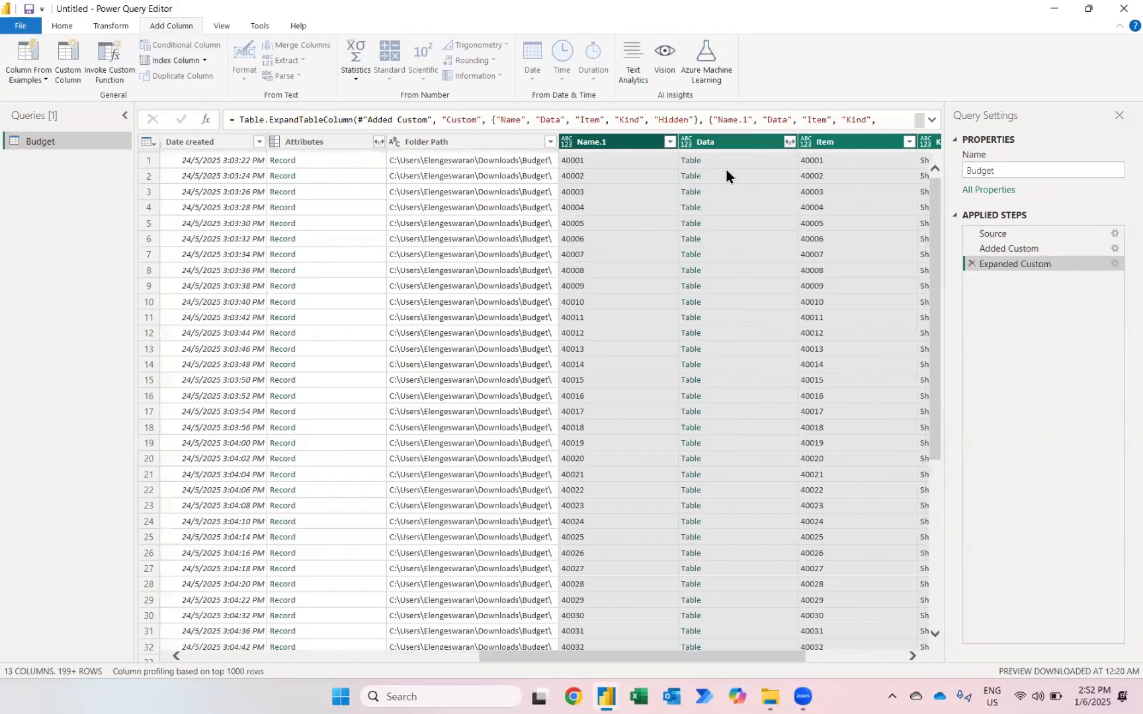
# Expand the Data column into all of its listed columns without the original column name as prefix.
pyautogui.click(789, 143)
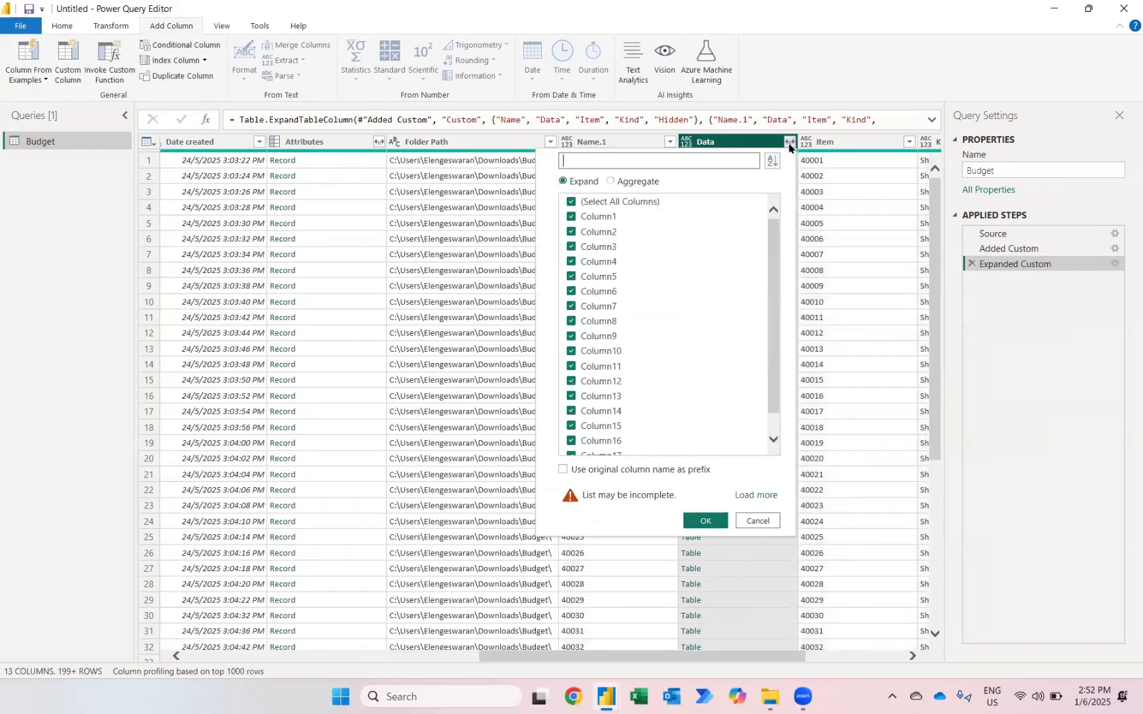
pyautogui.click(704, 522)
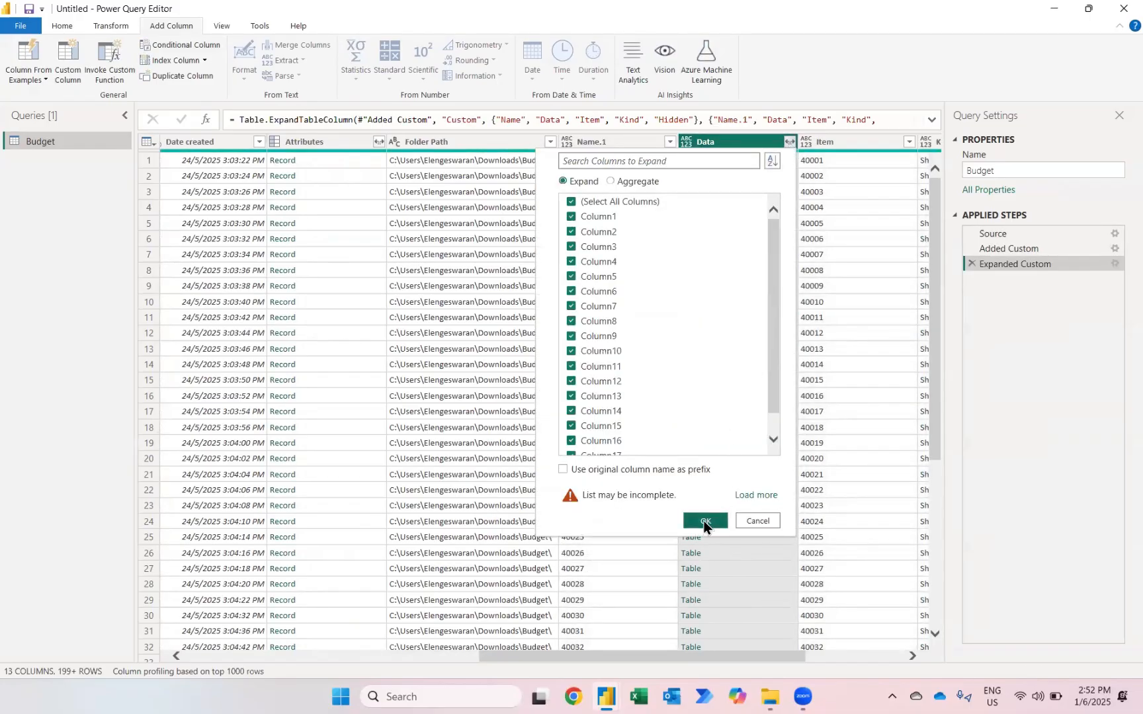
# Examine the expanded sheet data across the month columns, the shop details in Column15 and Column16, and the rows of successive shops.
pyautogui.hscroll(10, 704, 524)
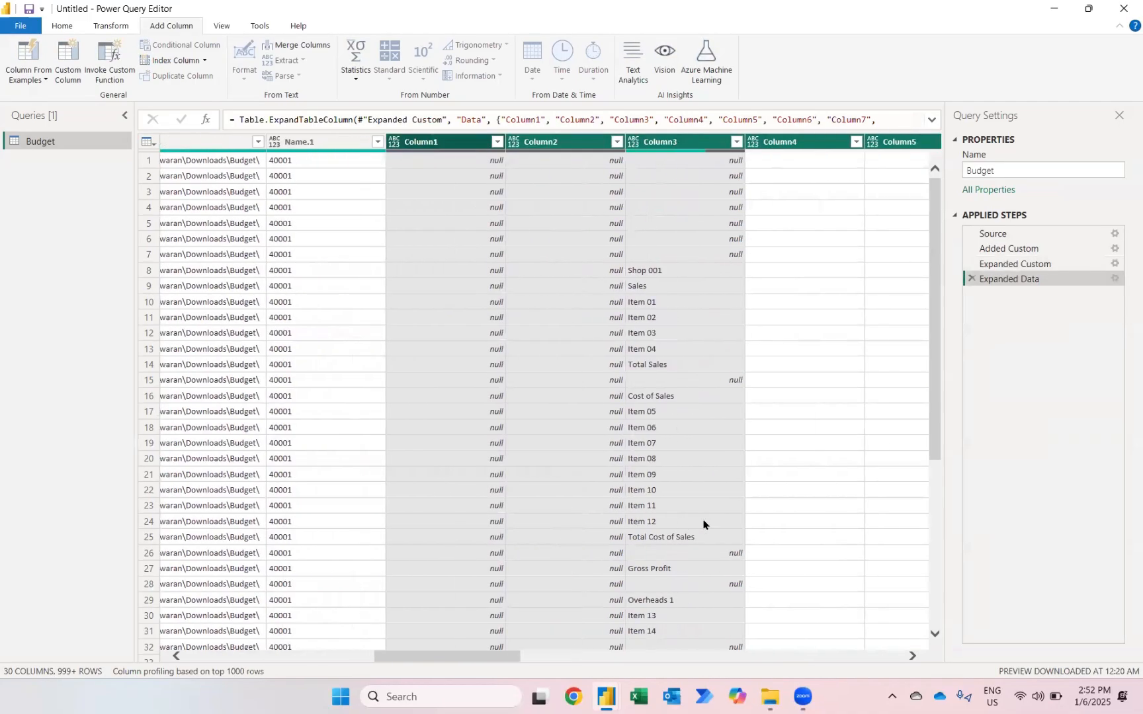
pyautogui.hscroll(10, 704, 524)
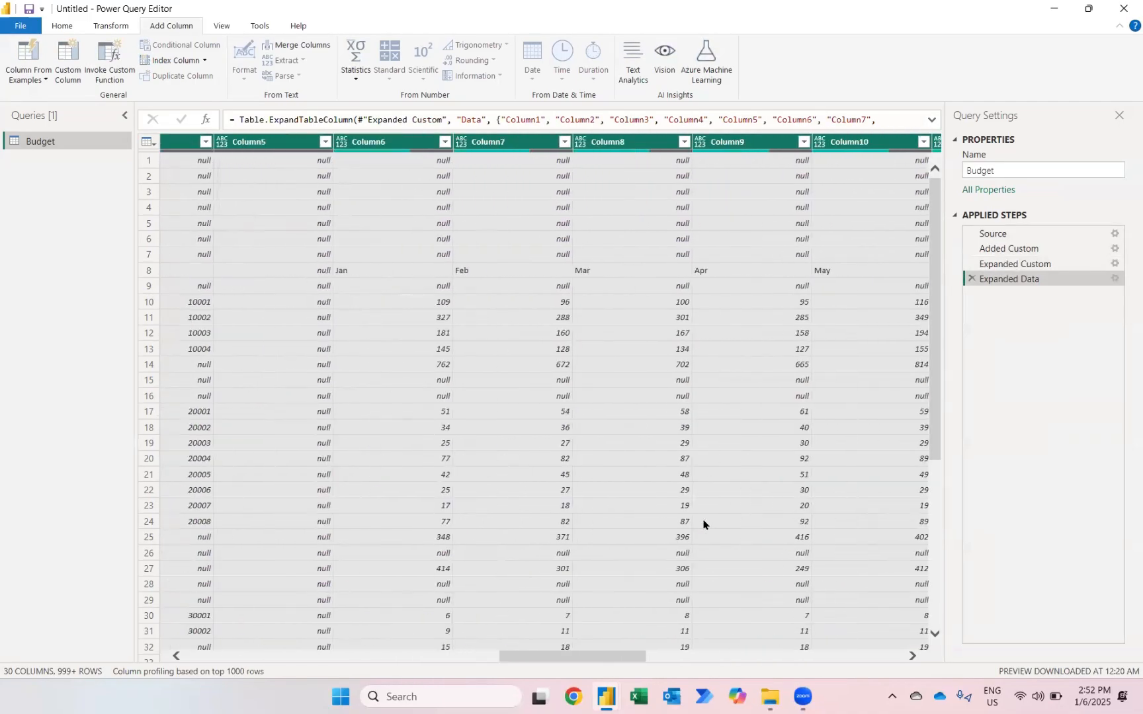
pyautogui.hscroll(7, 705, 524)
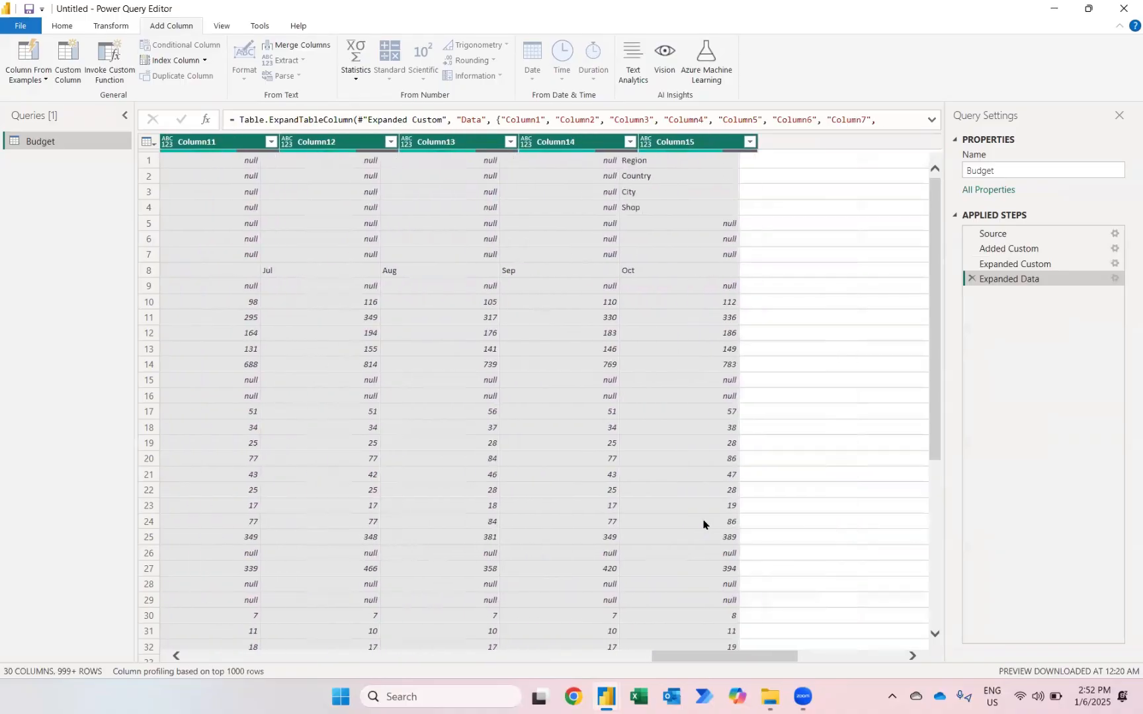
pyautogui.hscroll(6, 731, 359)
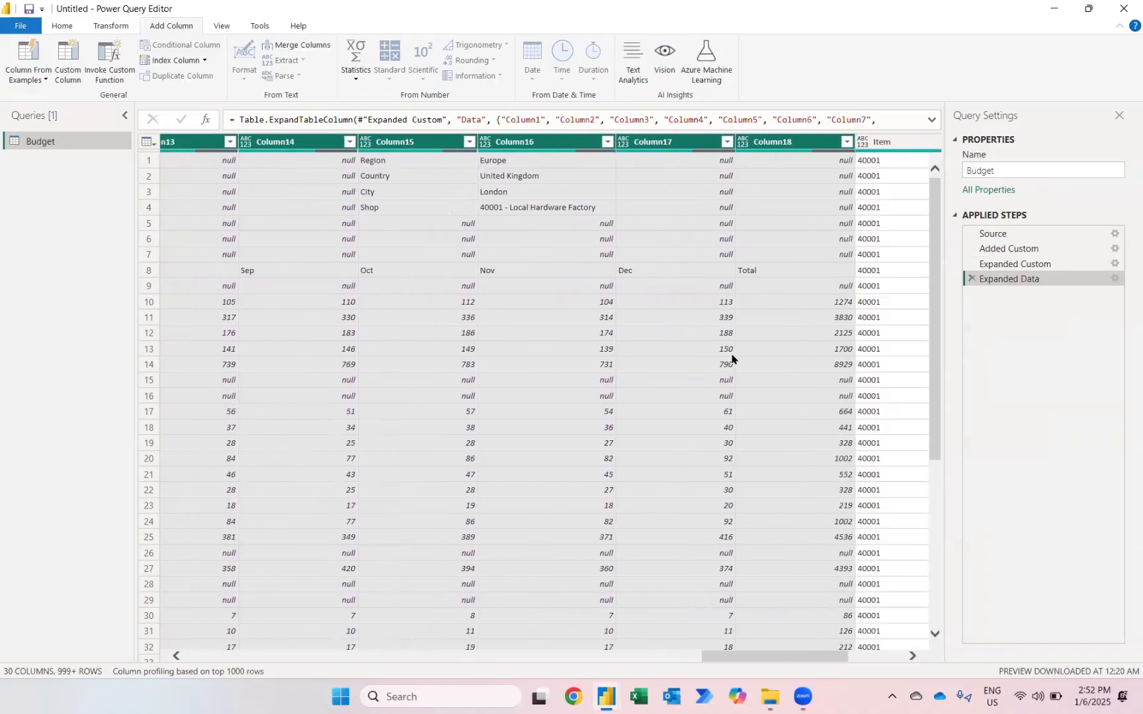
pyautogui.hscroll(-9, 732, 359)
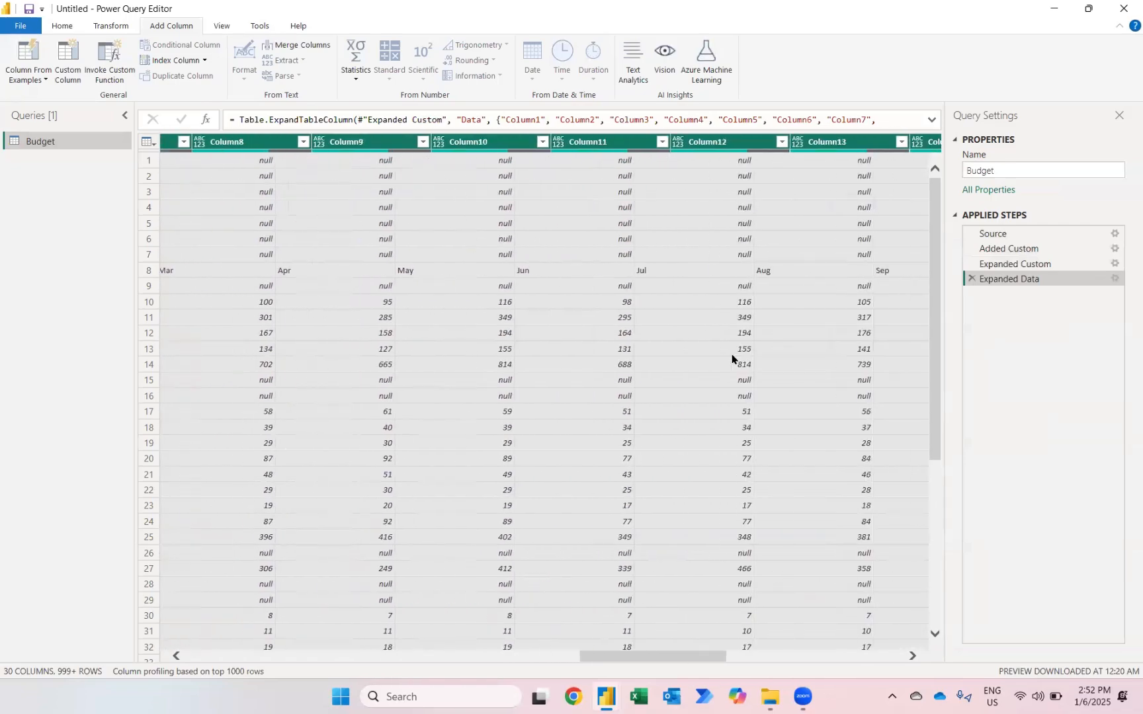
pyautogui.hscroll(3, 731, 359)
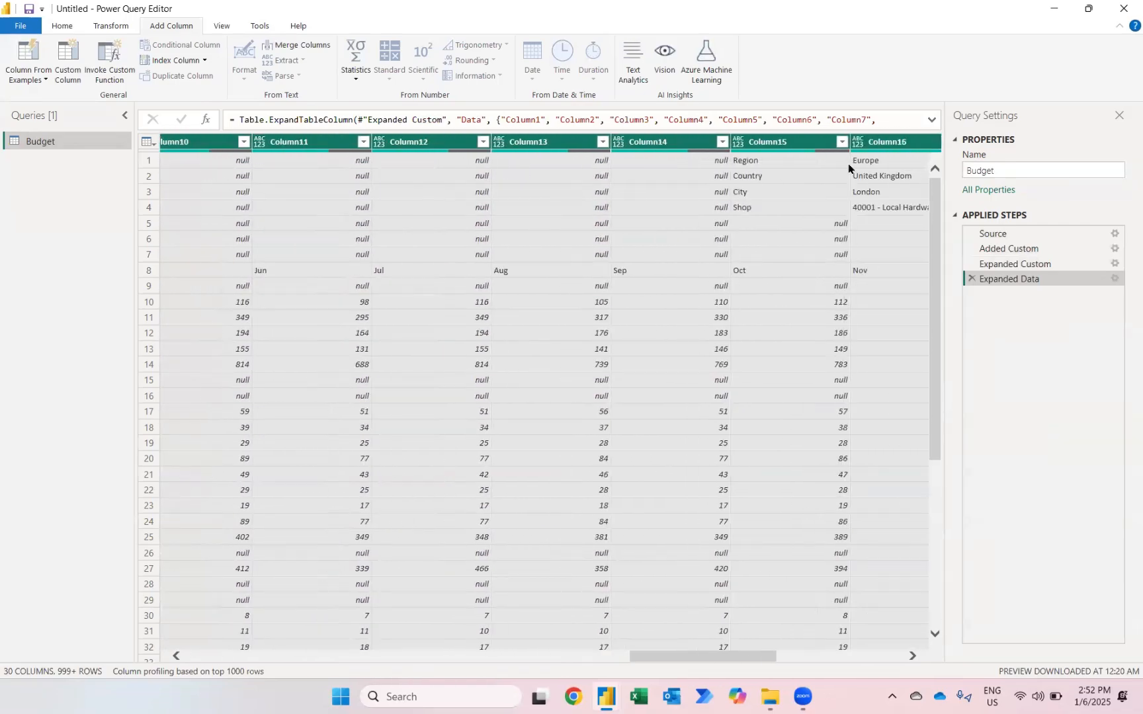
pyautogui.hscroll(3, 753, 270)
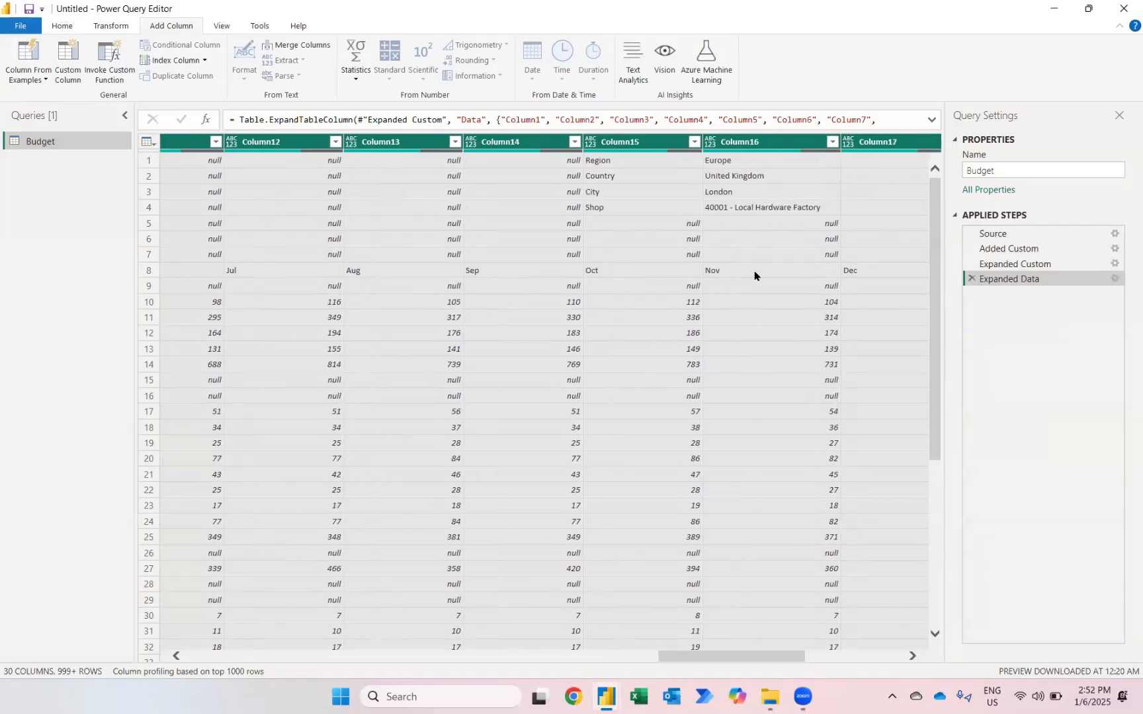
pyautogui.scroll(-15, 754, 270)
pyautogui.scroll(5, 754, 271)
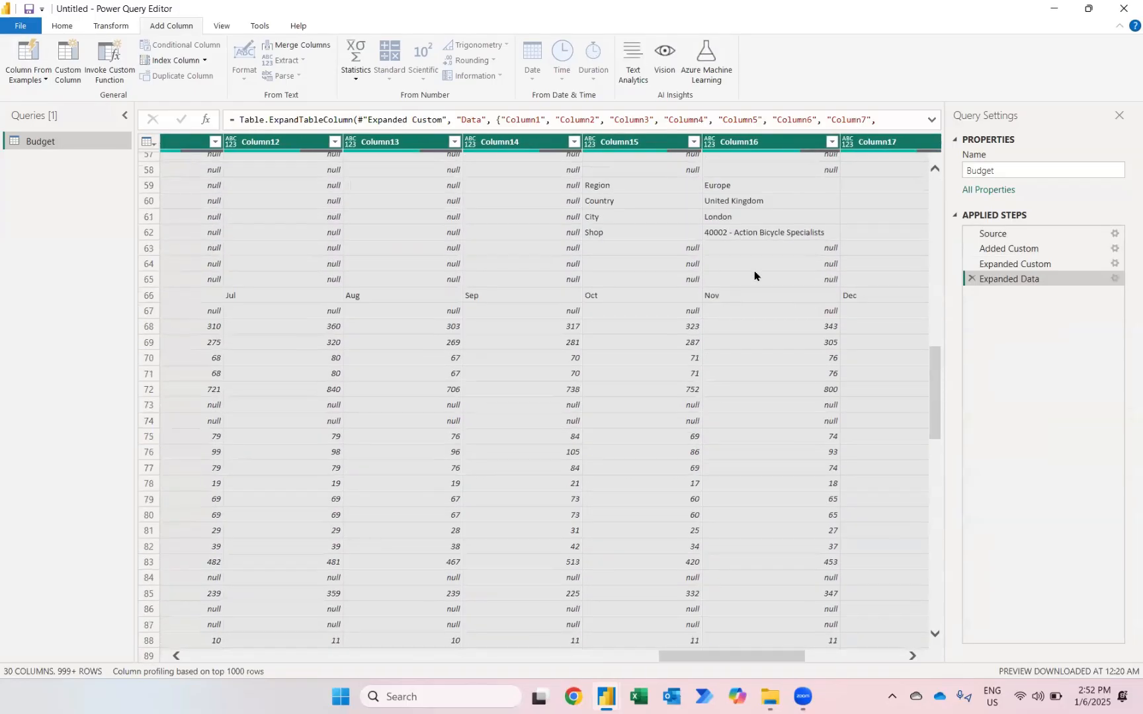
pyautogui.scroll(-20, 728, 317)
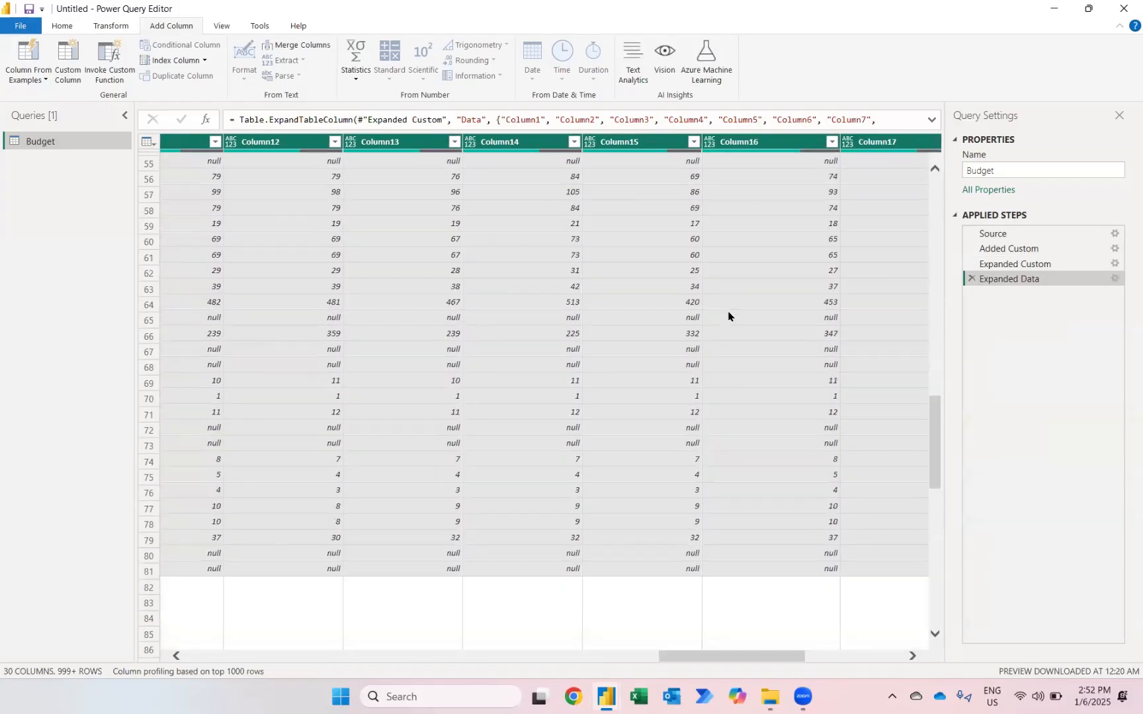
pyautogui.scroll(20, 728, 316)
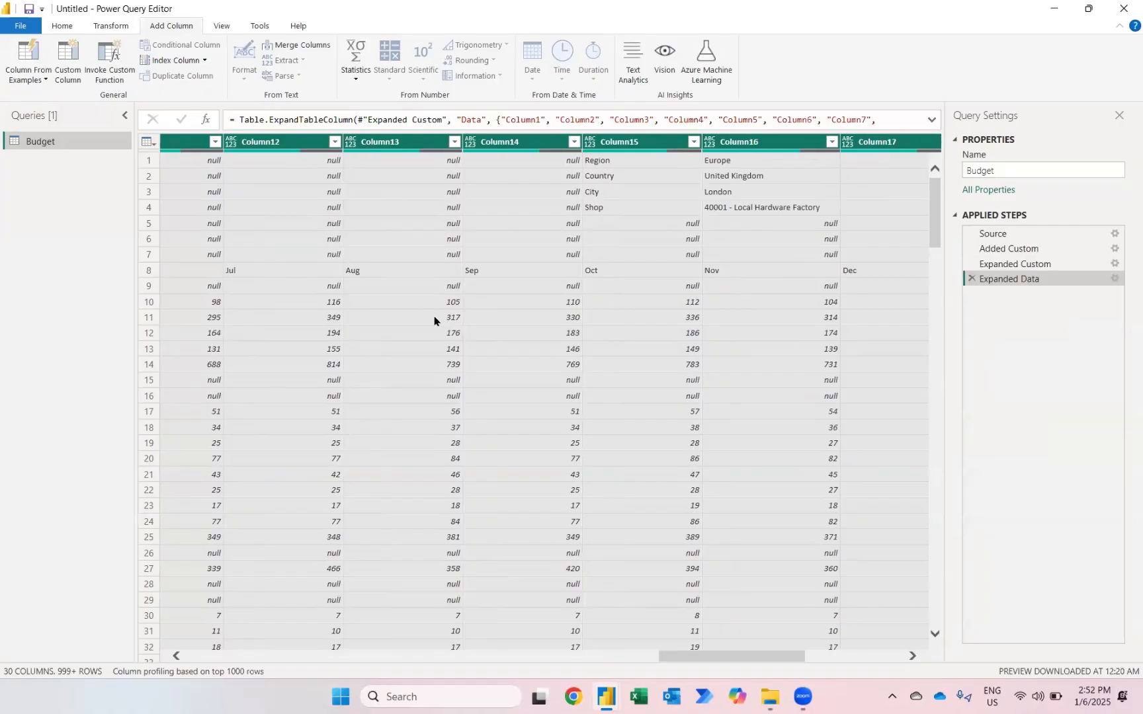
# Remove the columns from Content through Column2, and also the empty Column5, from the Budget query.
pyautogui.hscroll(-10, 434, 321)
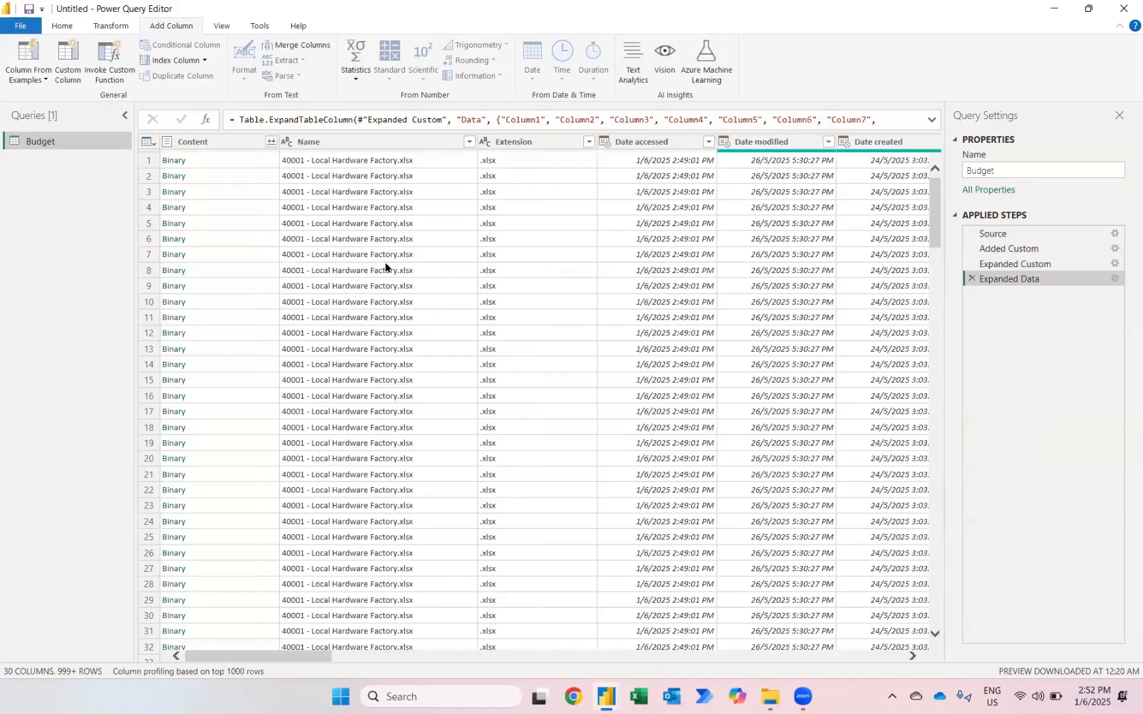
pyautogui.click(205, 136)
pyautogui.hscroll(10, 548, 356)
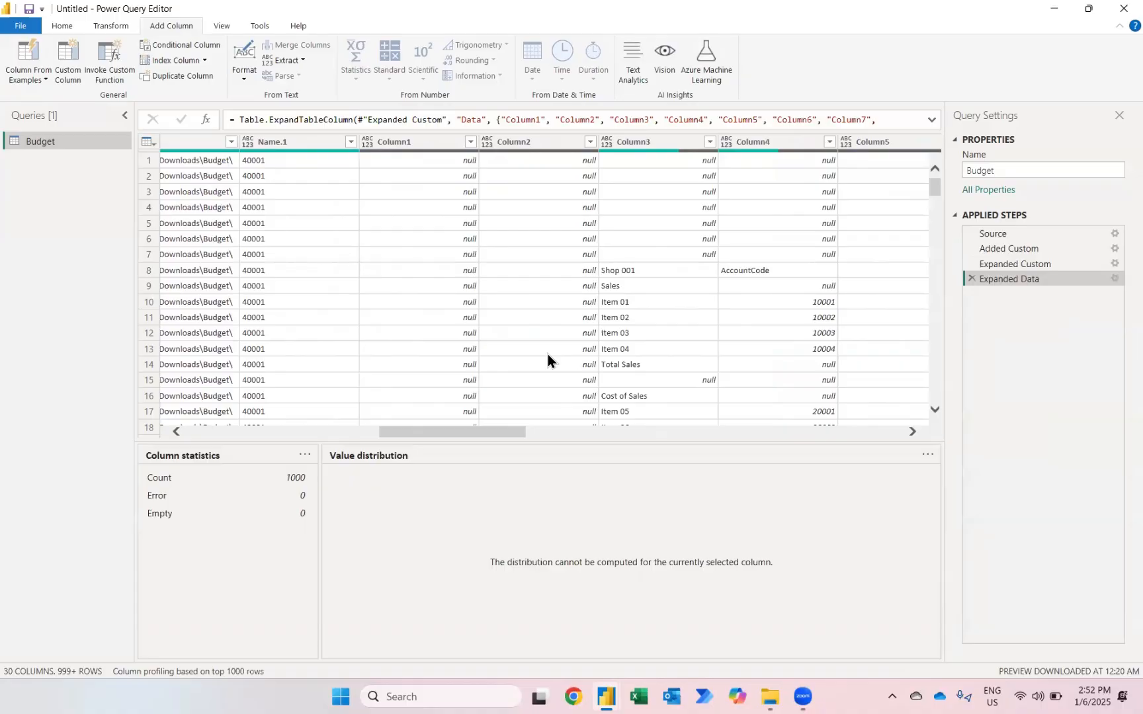
pyautogui.keyDown('shift'); pyautogui.click(521, 140); pyautogui.keyUp('shift')
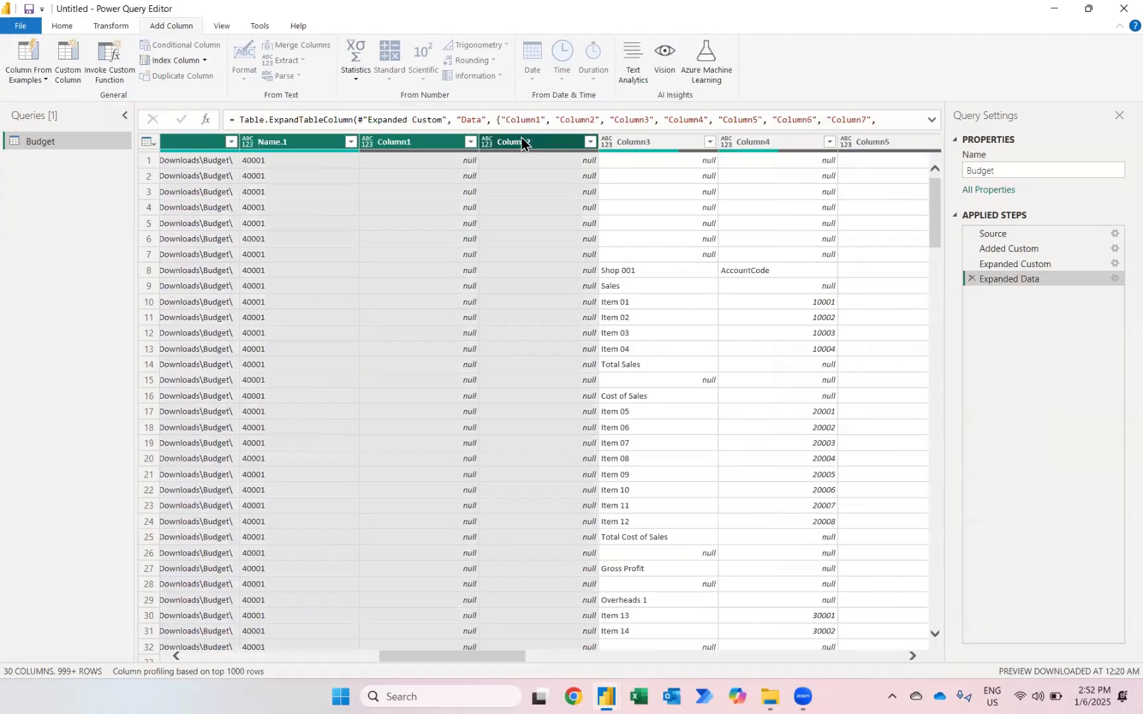
pyautogui.press('Delete')
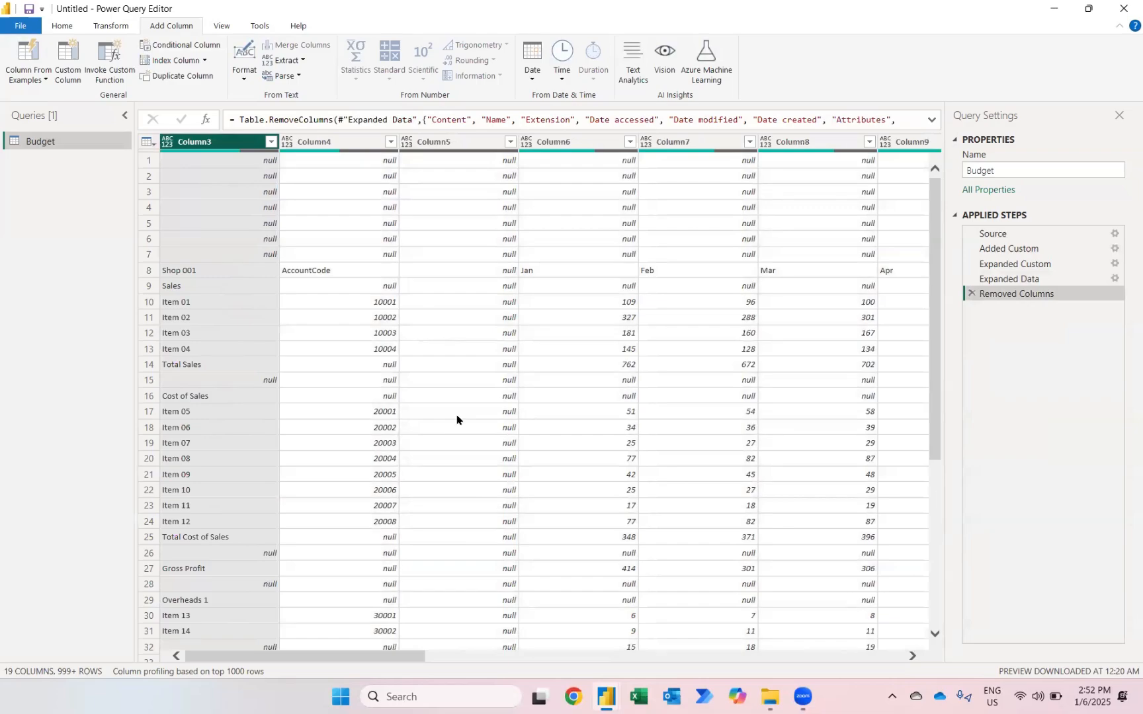
pyautogui.click(438, 139)
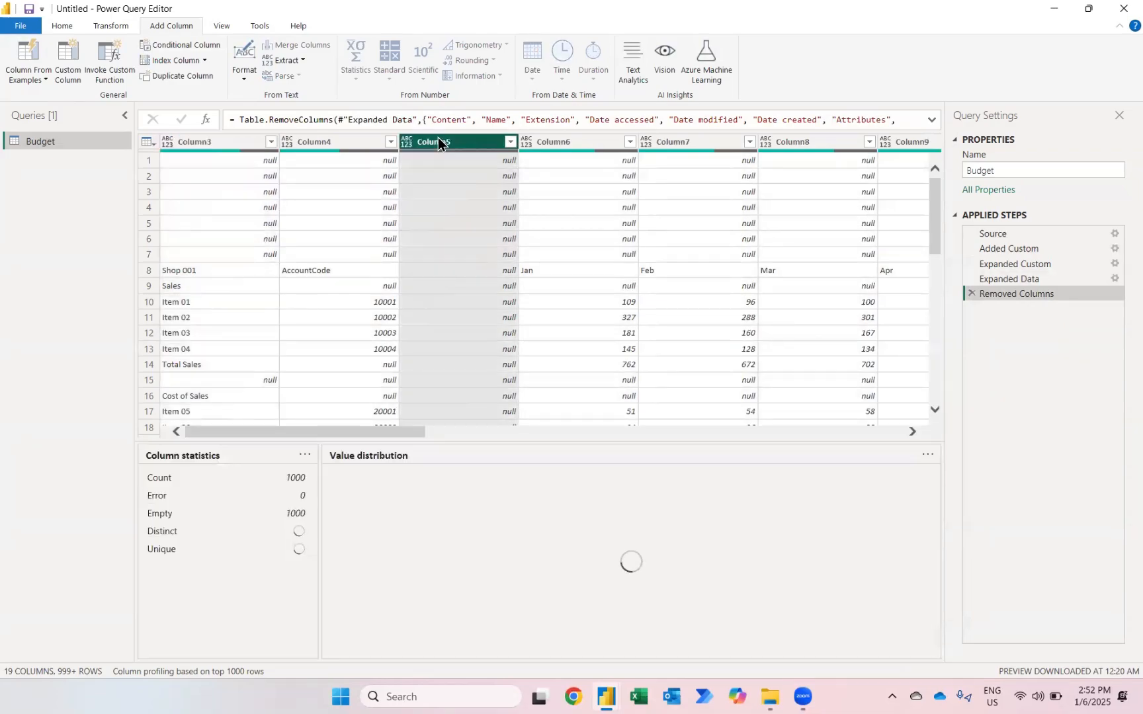
pyautogui.press('Delete')
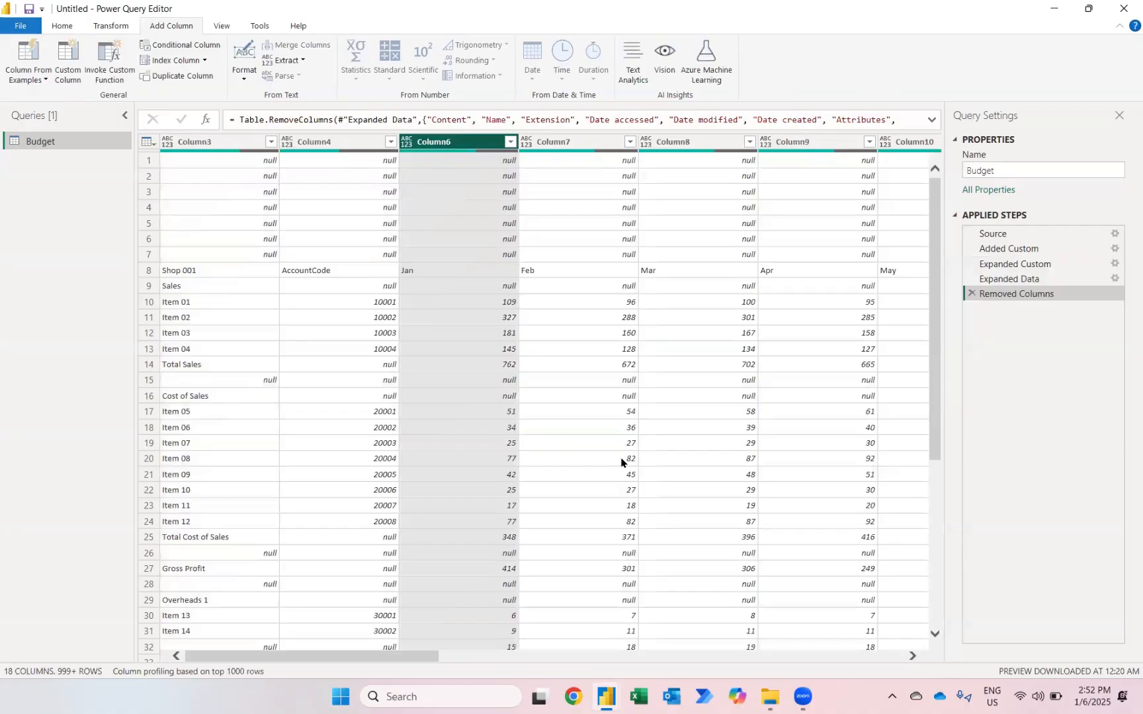
# Remove Column18 with the totals together with the Item, Kind and Hidden columns.
pyautogui.hscroll(10, 621, 461)
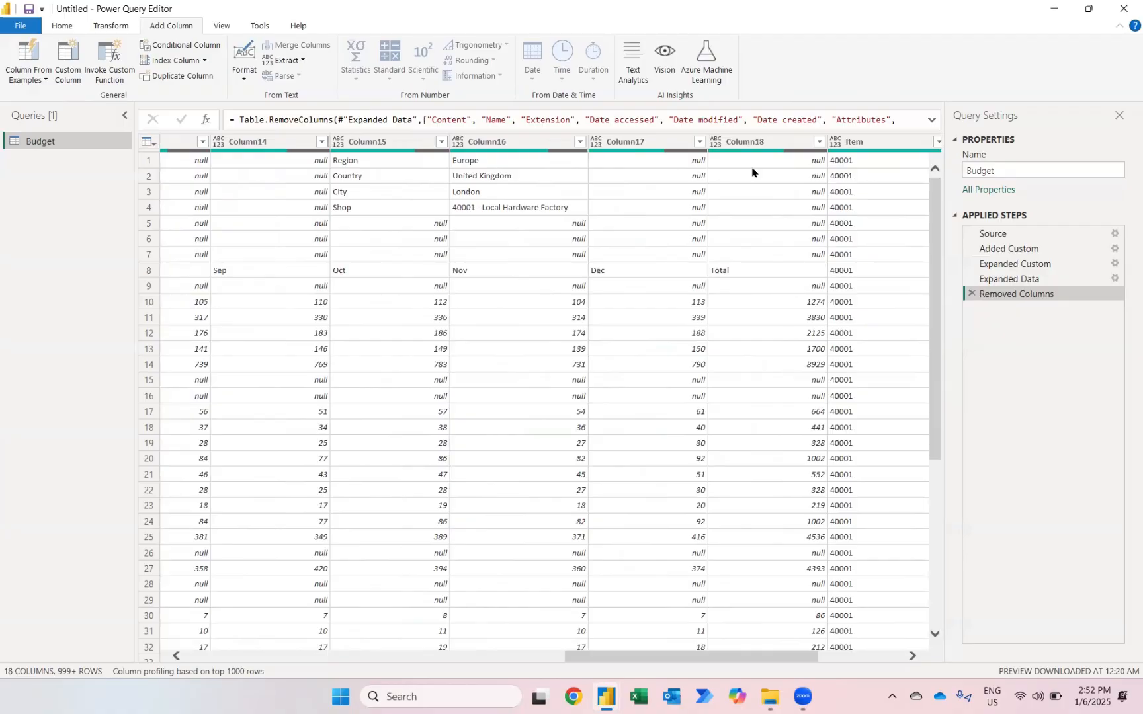
pyautogui.click(752, 147)
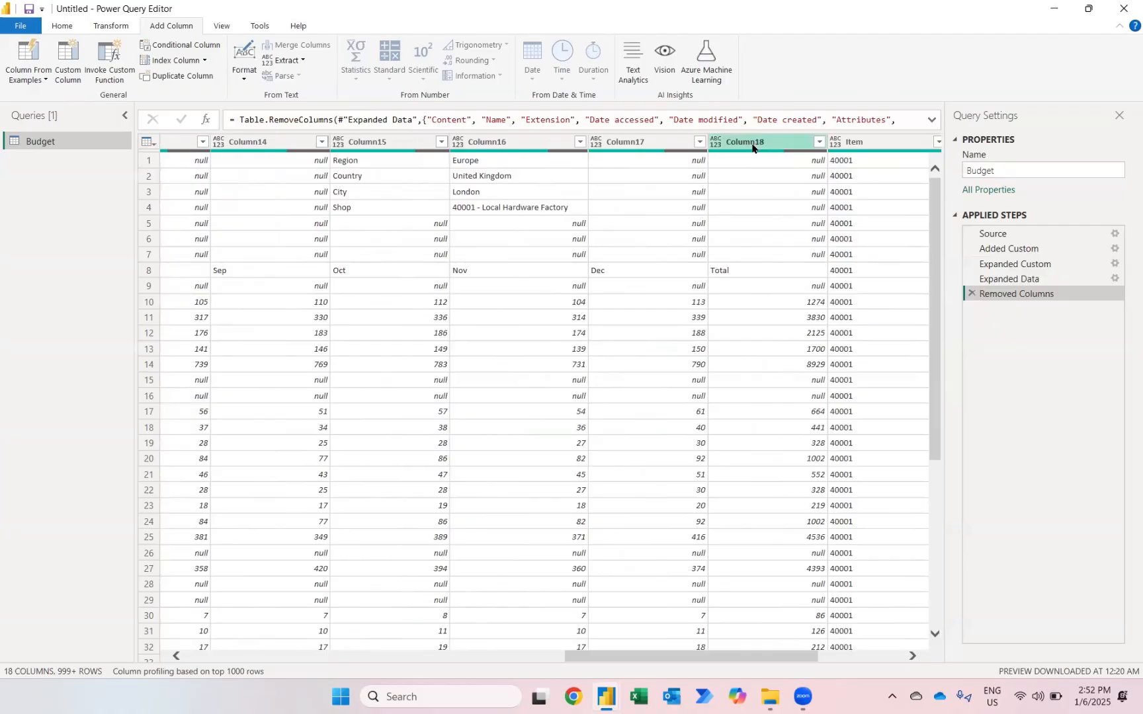
pyautogui.hscroll(5, 756, 345)
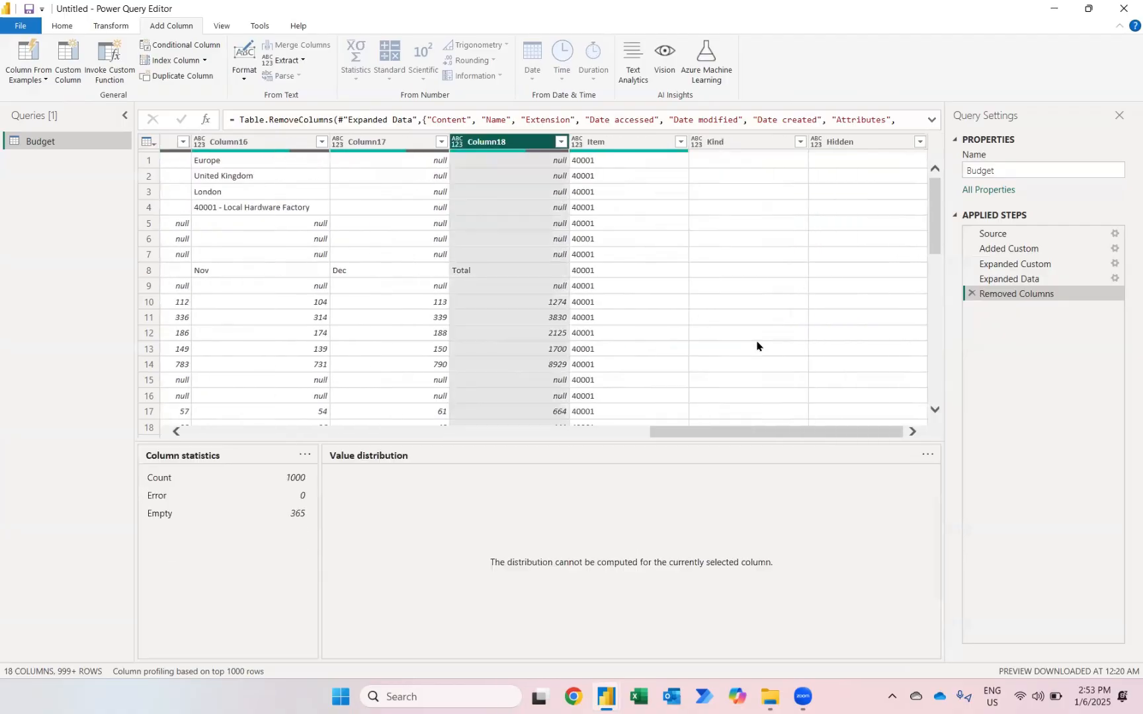
pyautogui.keyDown('shift'); pyautogui.click(872, 141); pyautogui.keyUp('shift')
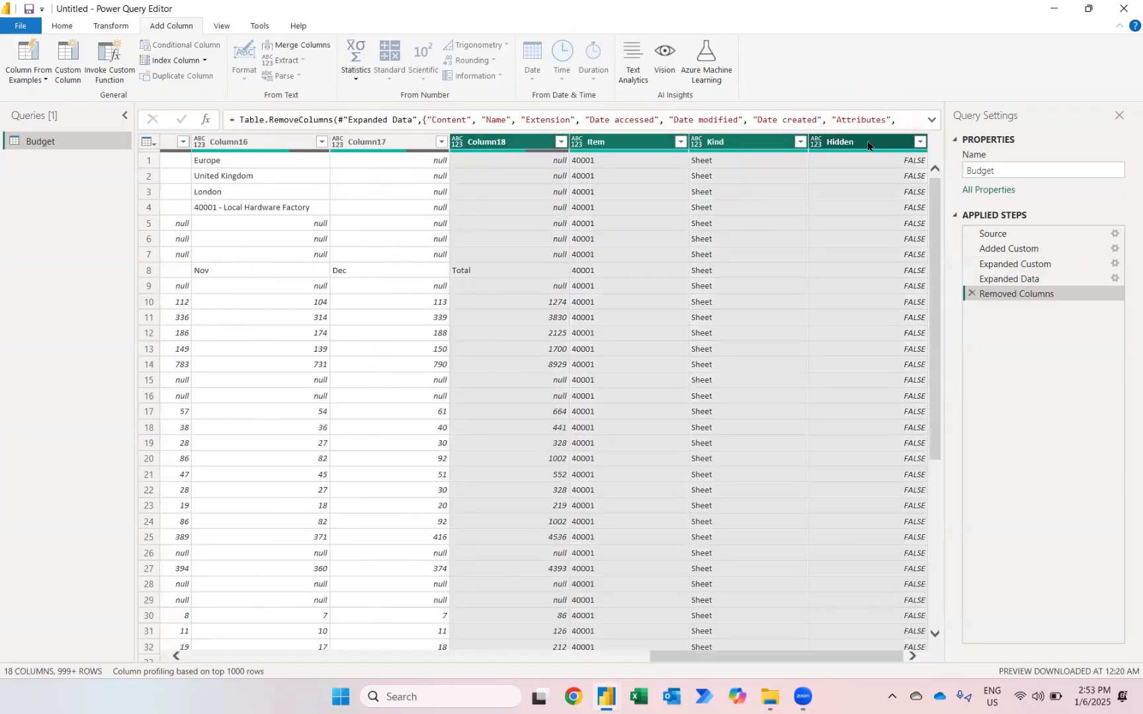
pyautogui.press('Delete')
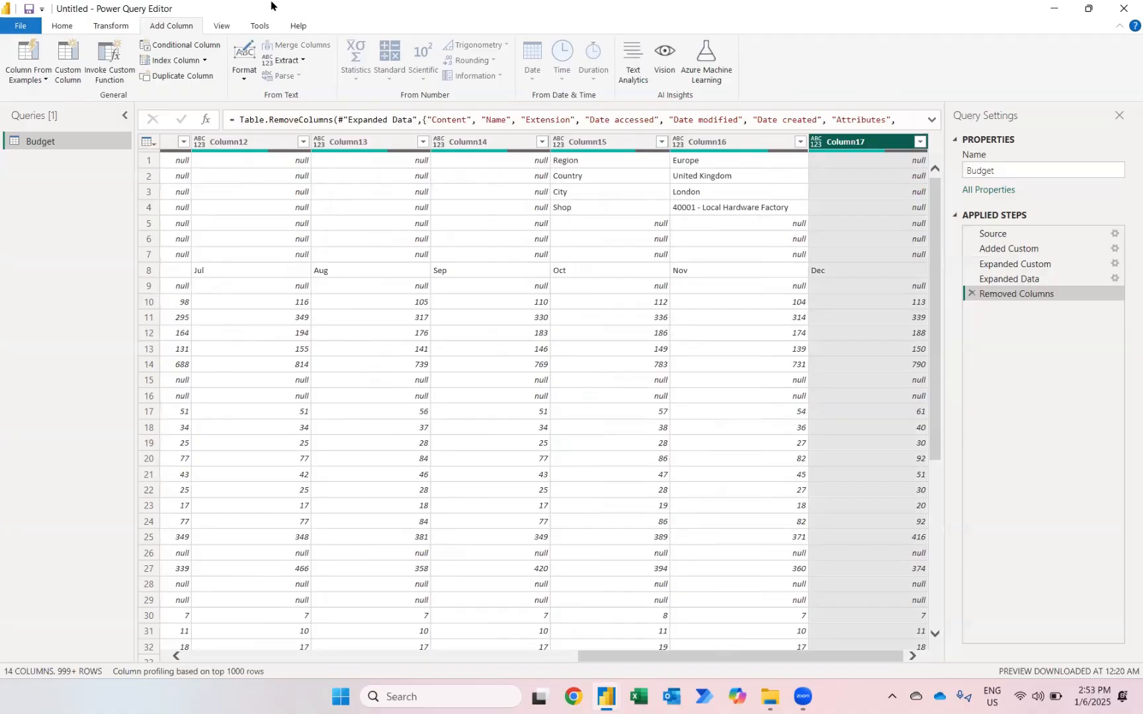
pyautogui.click(64, 27)
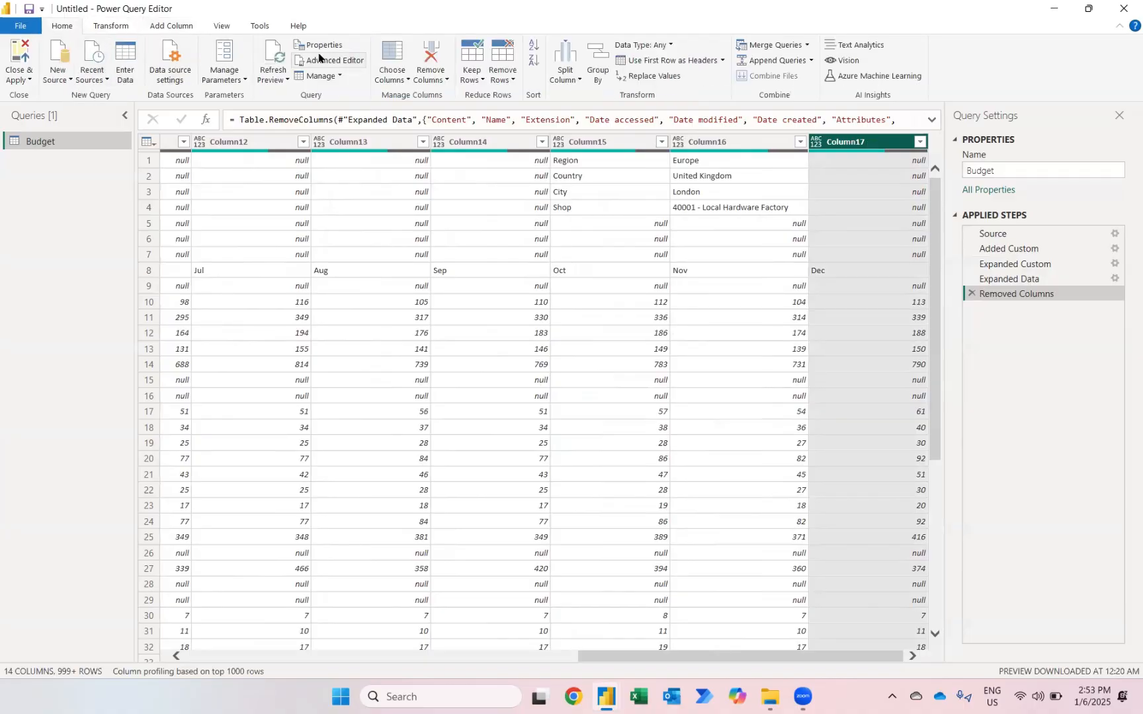
pyautogui.click(380, 58)
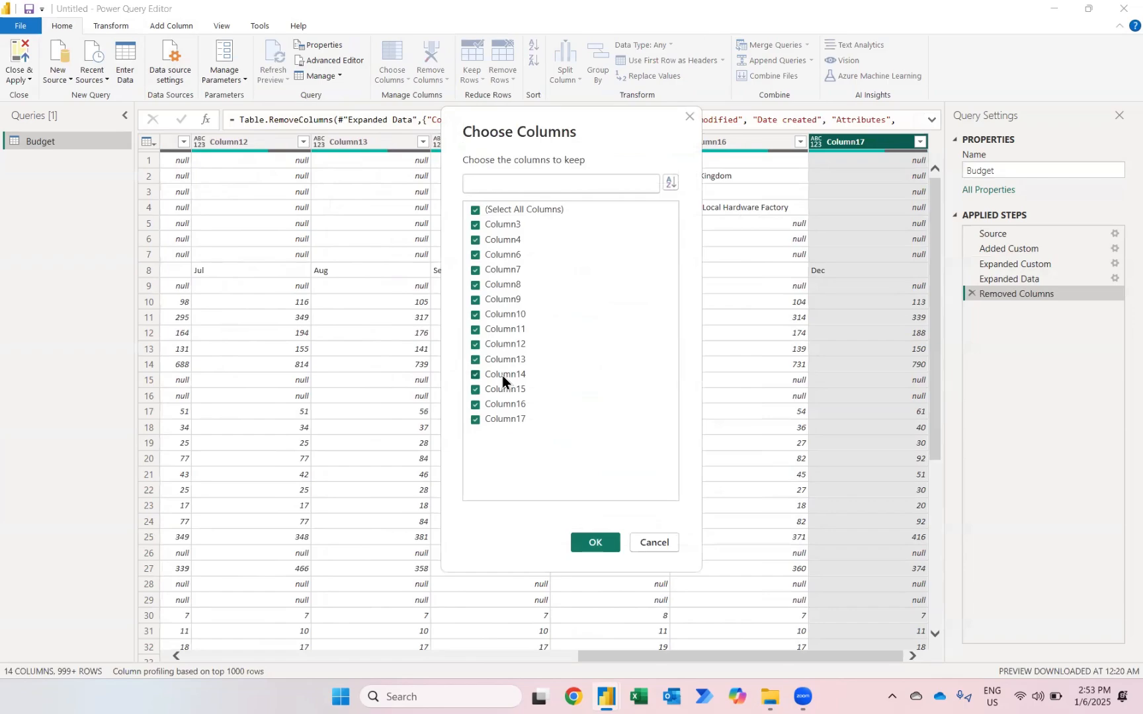
pyautogui.press('Escape')
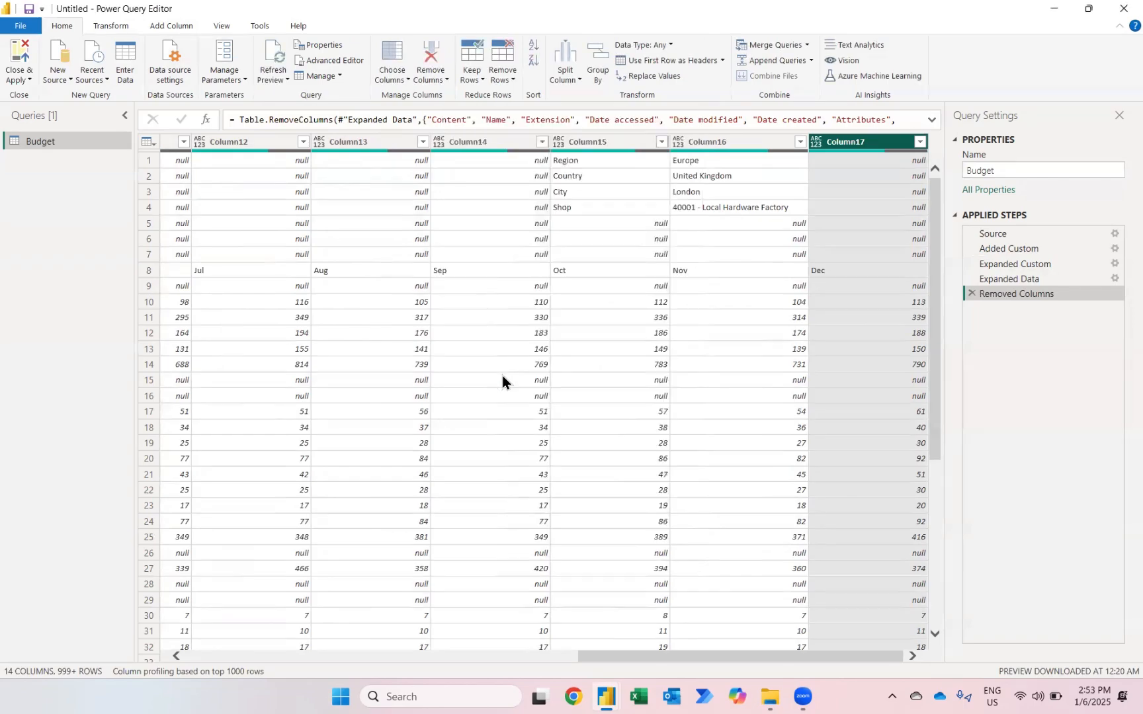
# Begin a conditional column in the Budget query whose condition tests Column4 with the equals operator.
pyautogui.hscroll(-10, 502, 375)
pyautogui.hscroll(-2, 502, 375)
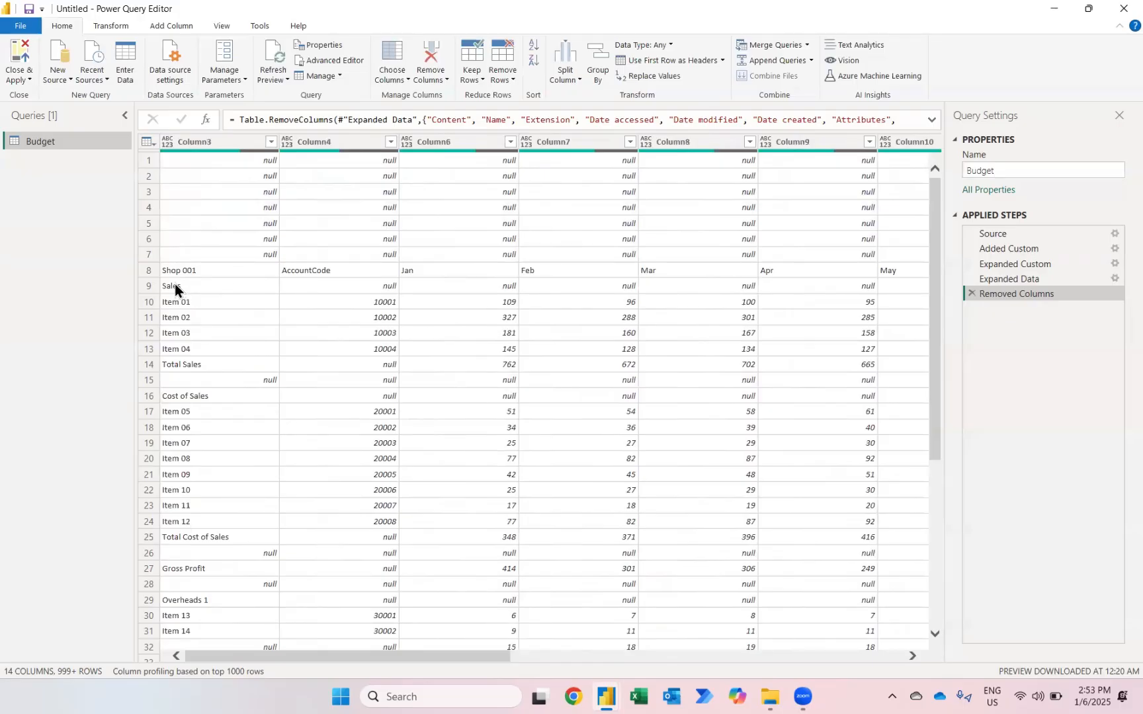
pyautogui.click(179, 397)
pyautogui.scroll(-4, 354, 394)
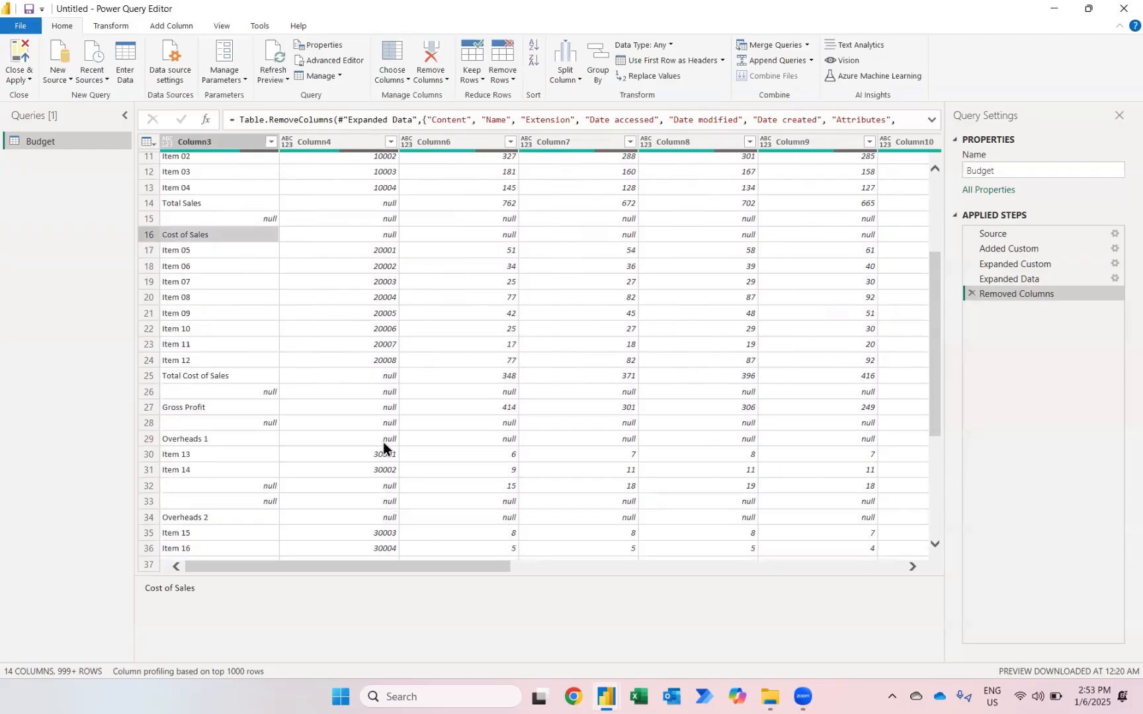
pyautogui.scroll(4, 383, 441)
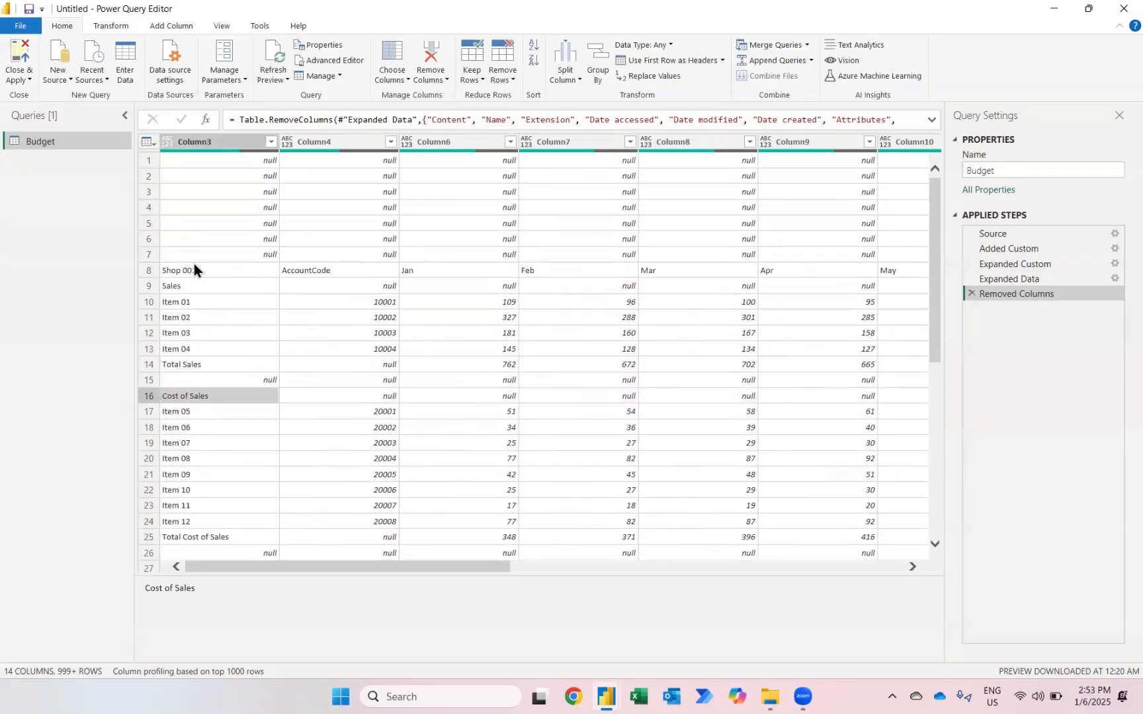
pyautogui.click(167, 21)
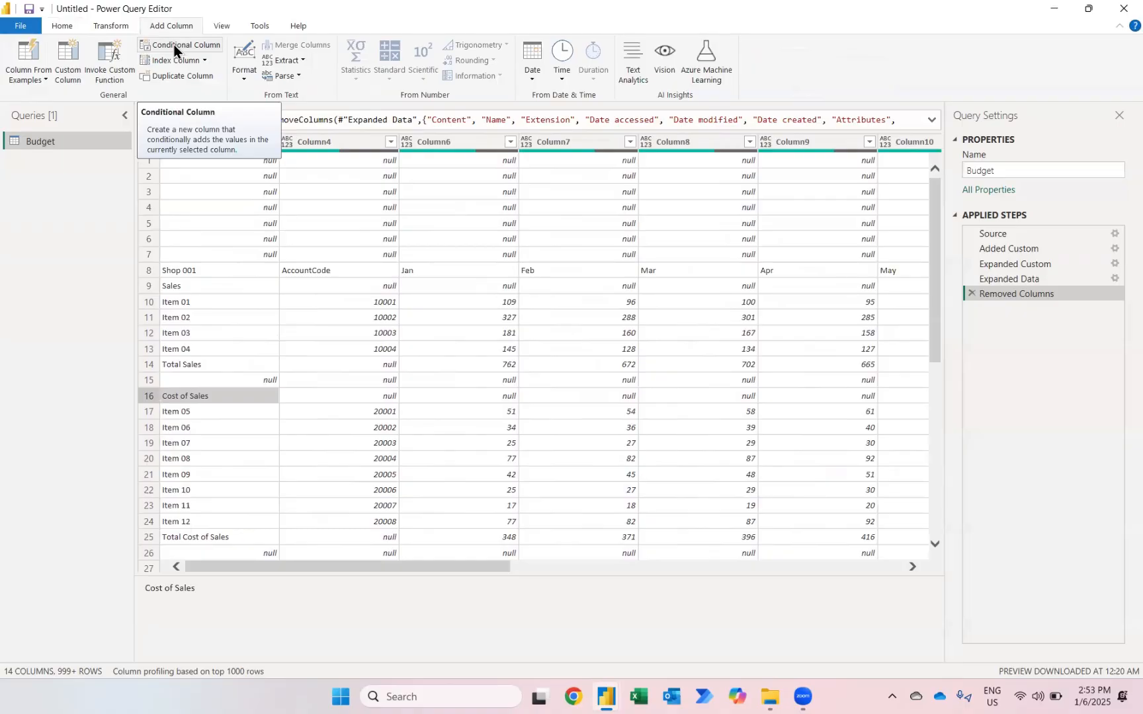
pyautogui.click(174, 46)
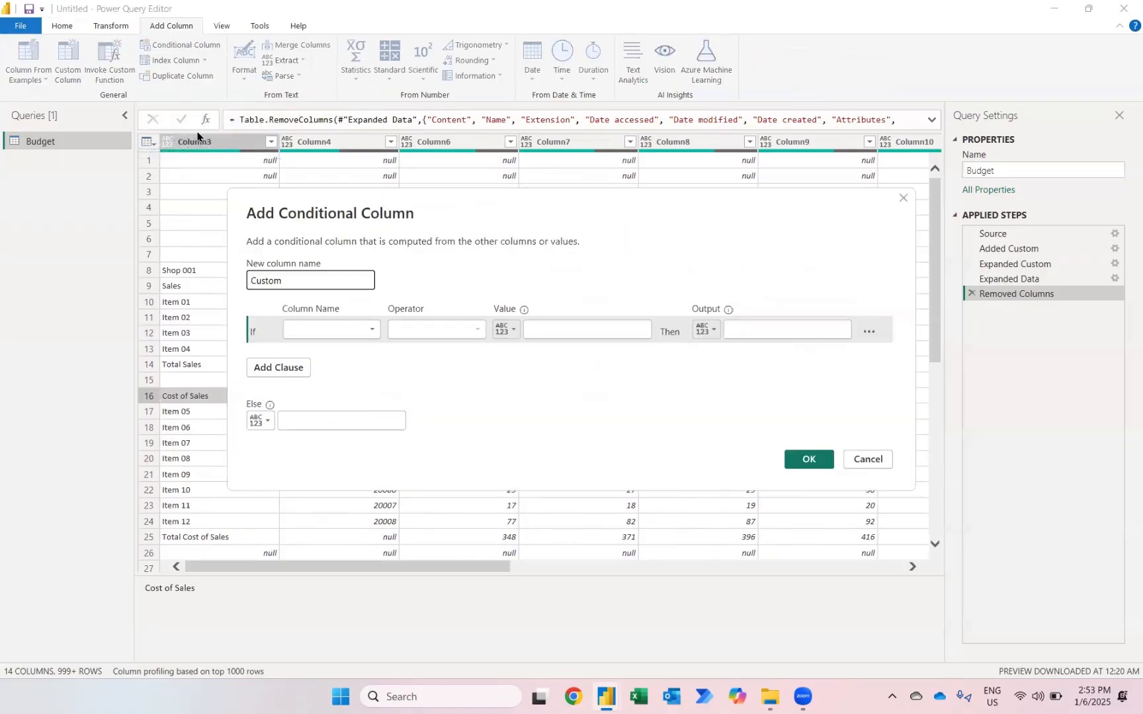
pyautogui.click(356, 325)
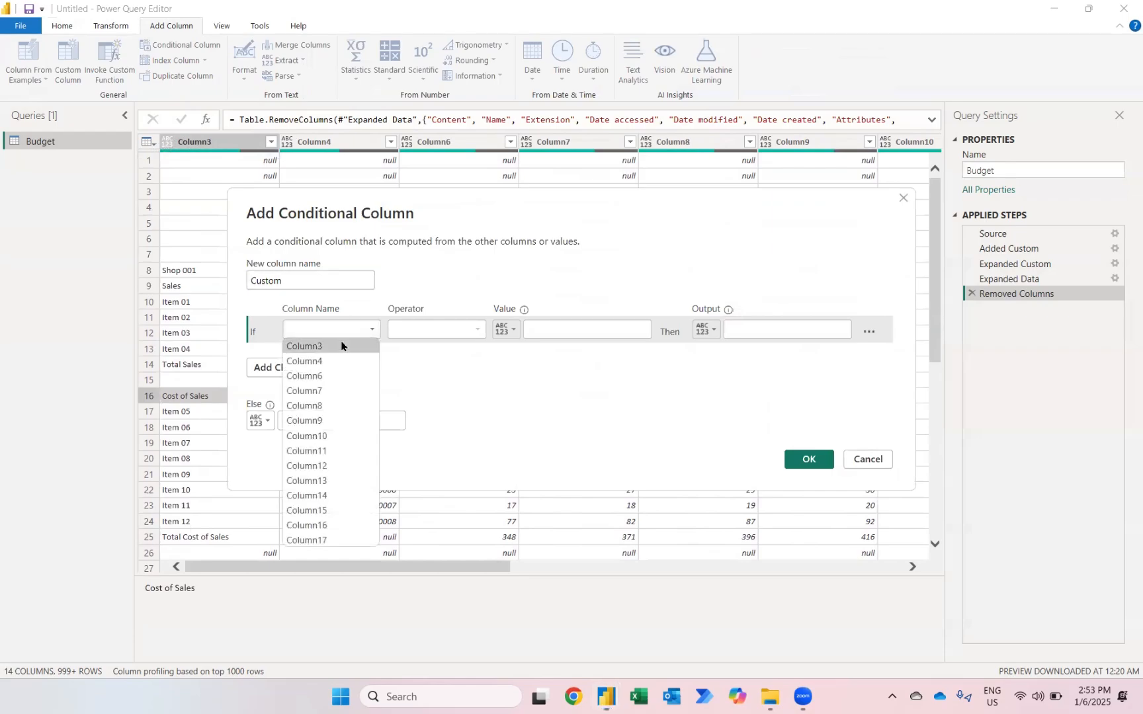
pyautogui.click(342, 346)
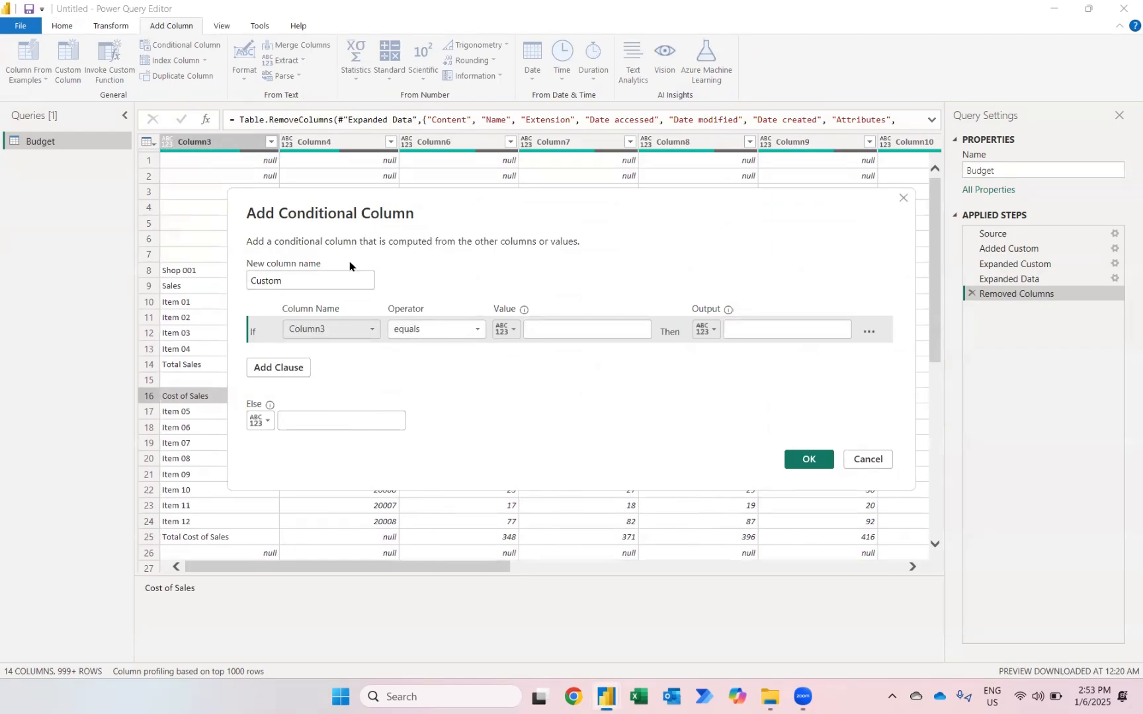
pyautogui.moveTo(355, 206); pyautogui.dragTo(346, 325)
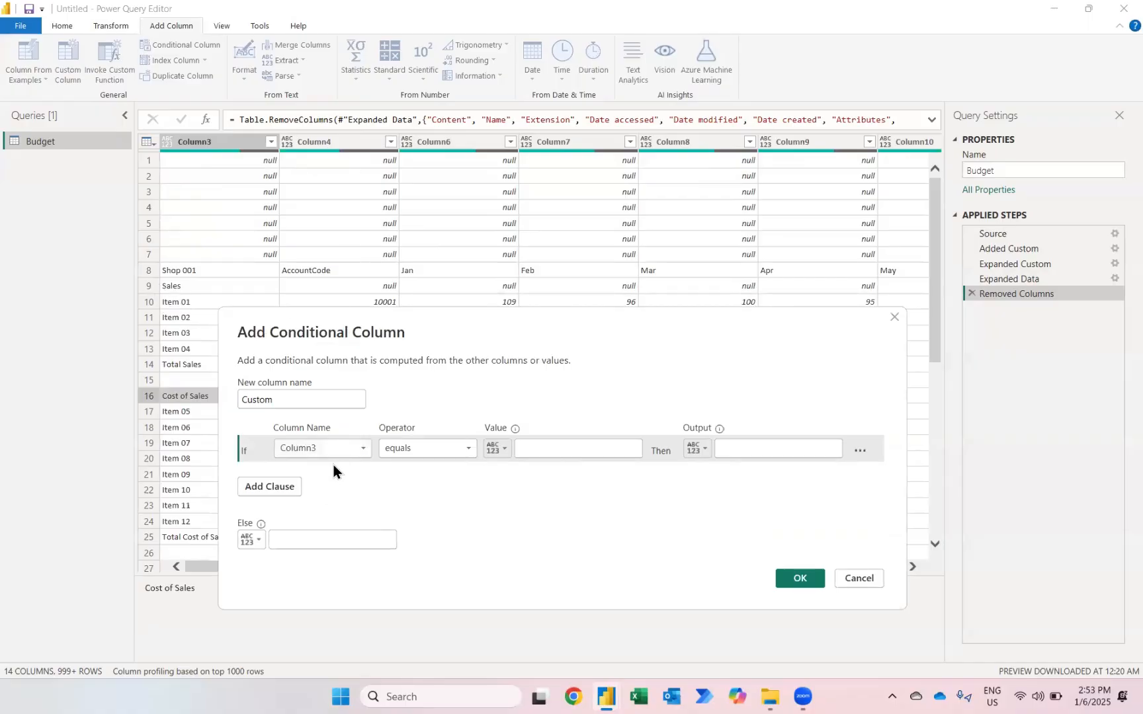
pyautogui.click(315, 449)
pyautogui.click(308, 477)
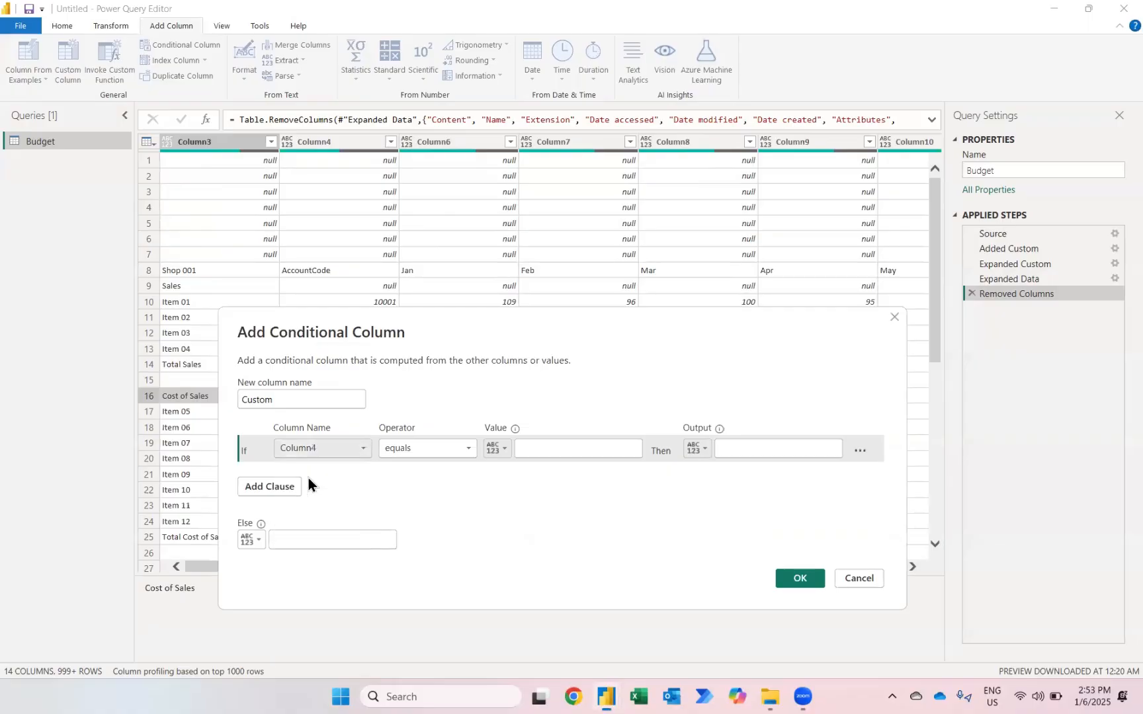
pyautogui.moveTo(450, 335); pyautogui.dragTo(682, 326)
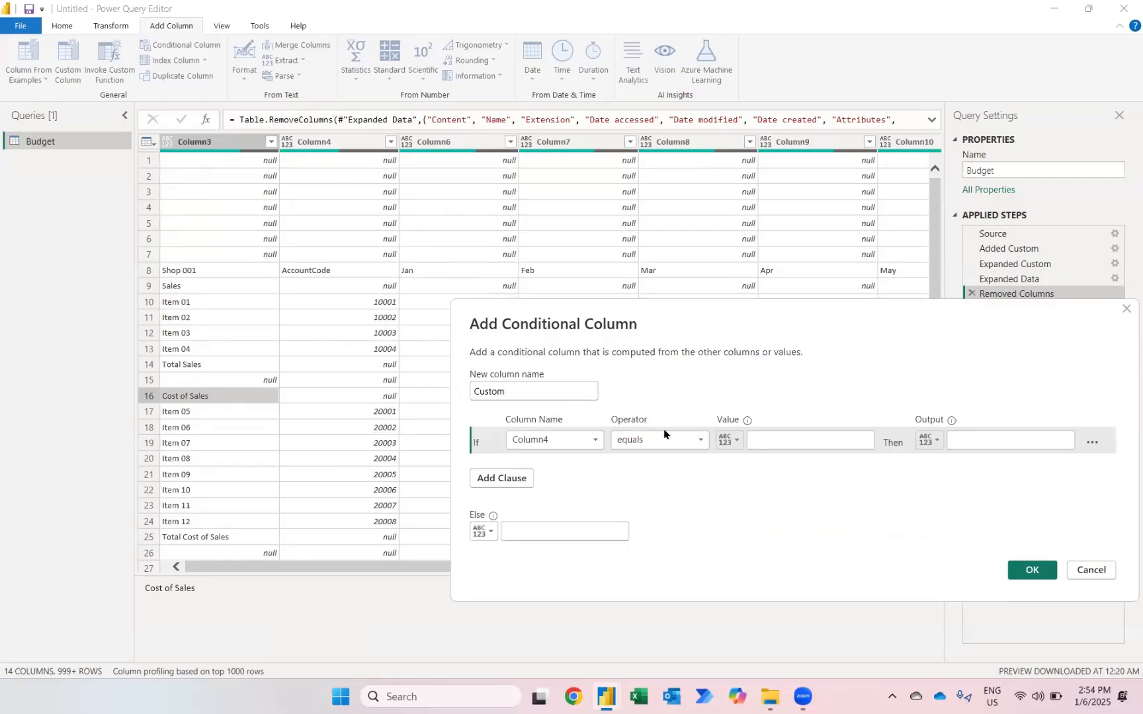
# Complete the conditional column so it returns Column3 where Column4 equals null, and null otherwise.
pyautogui.write('null')
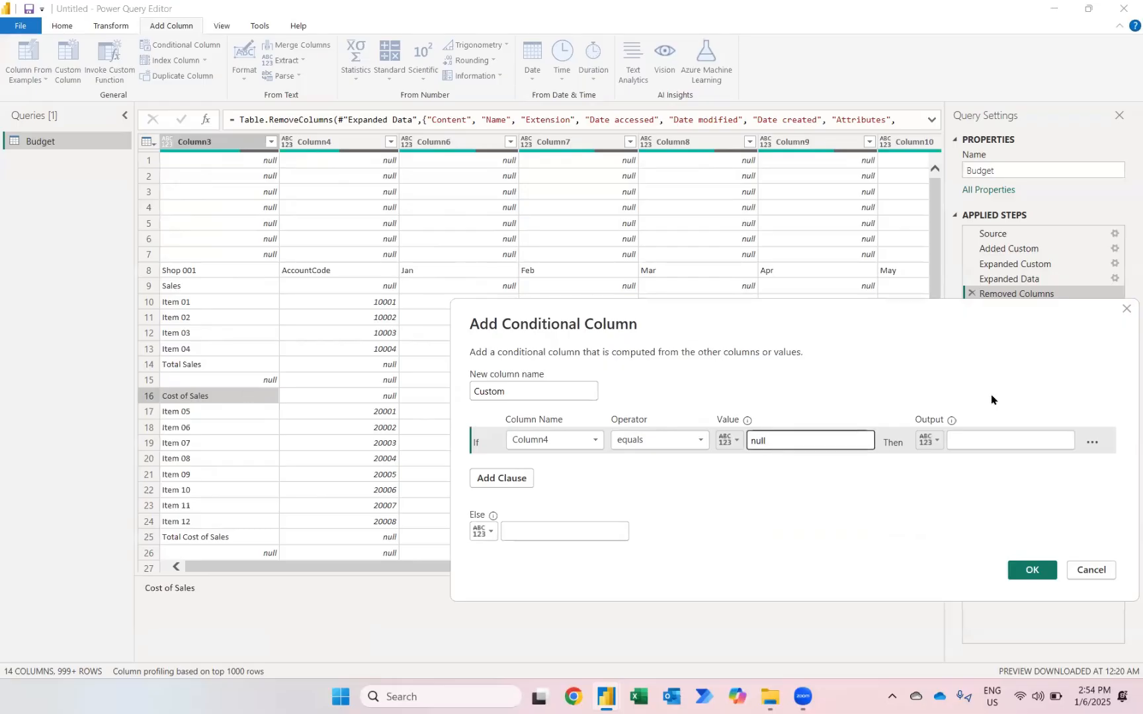
pyautogui.click(930, 440)
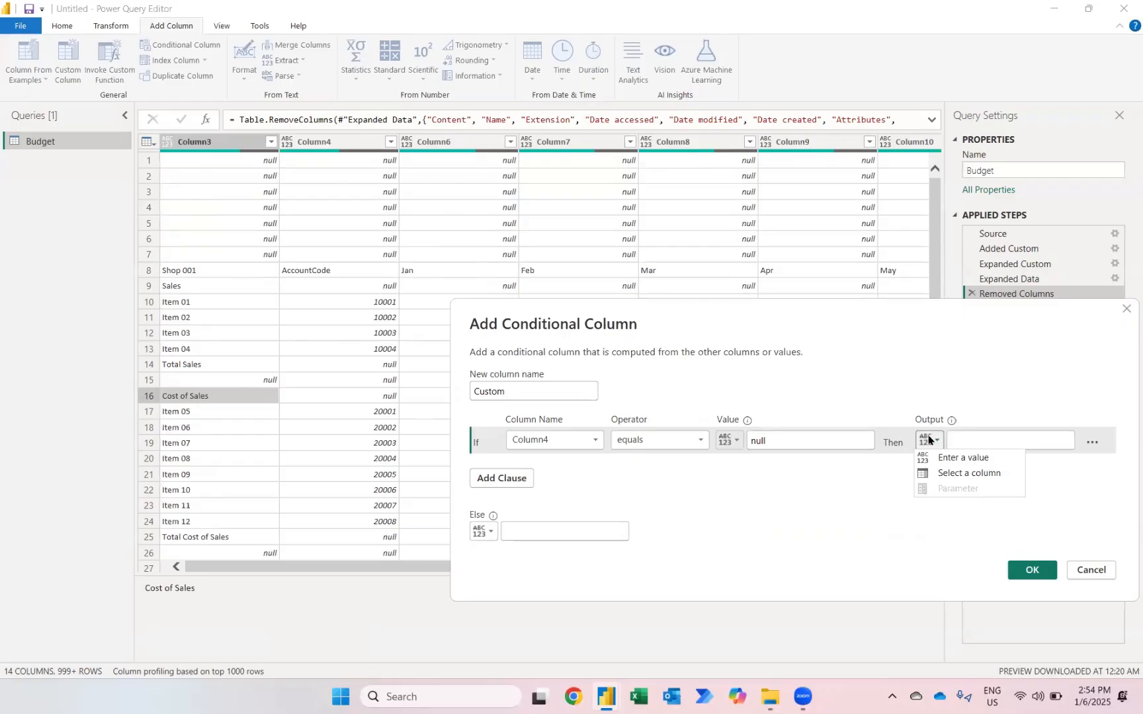
pyautogui.click(935, 474)
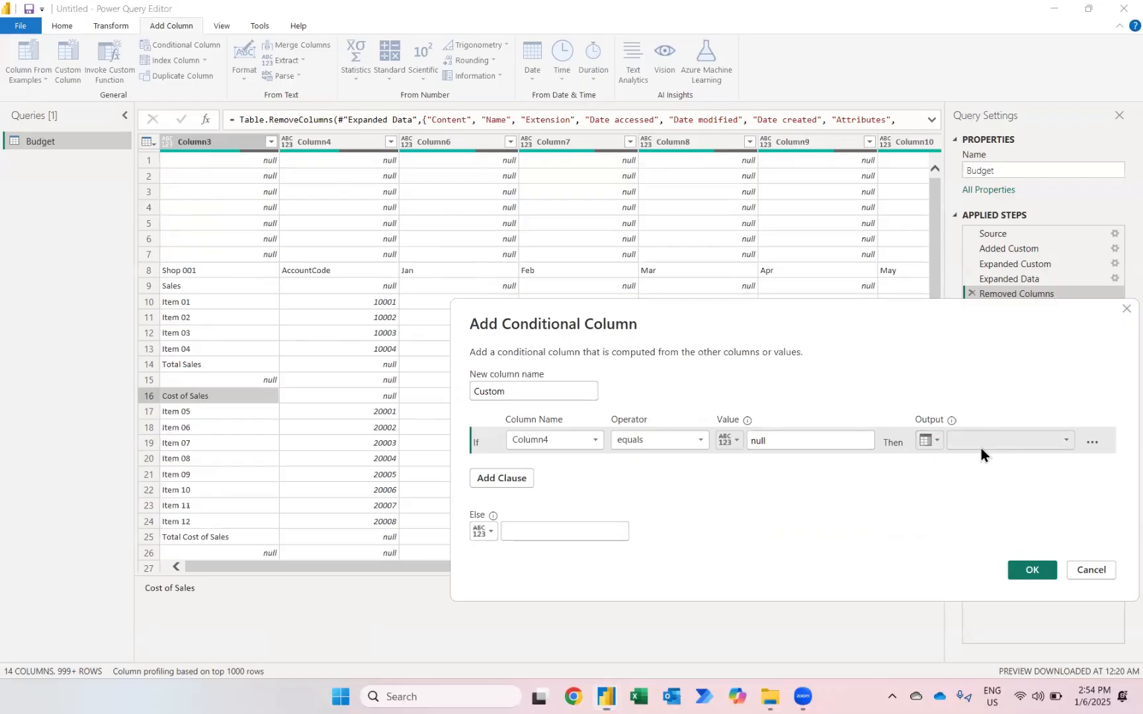
pyautogui.click(982, 447)
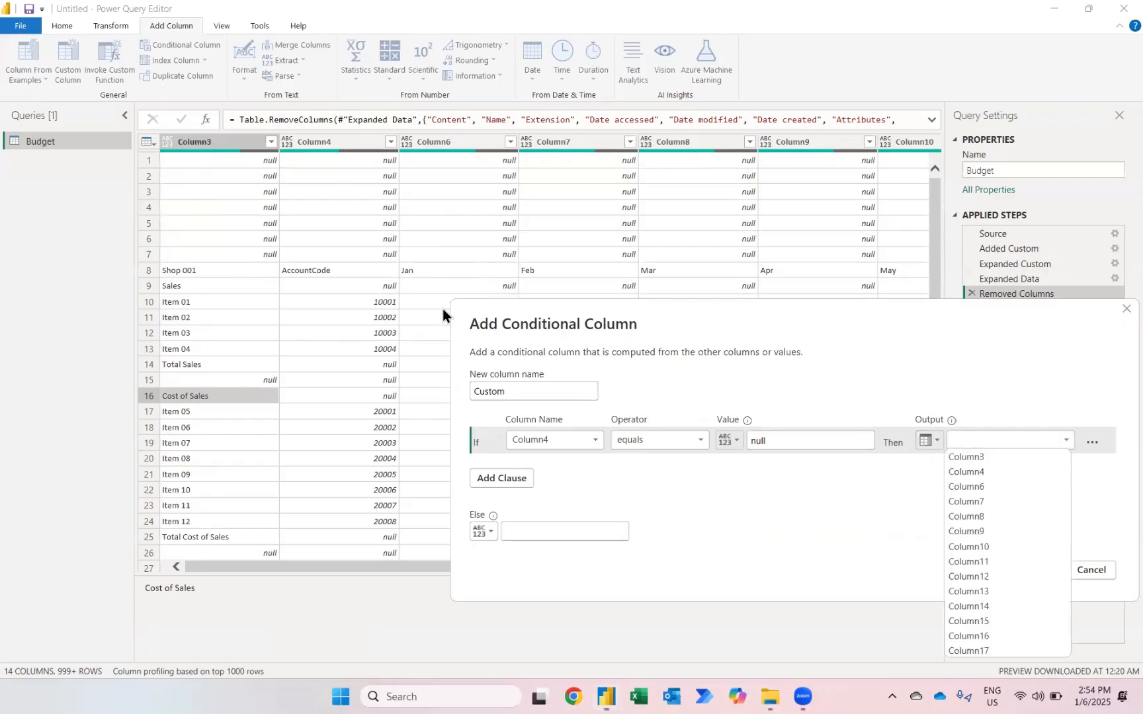
pyautogui.click(964, 458)
pyautogui.click(514, 533)
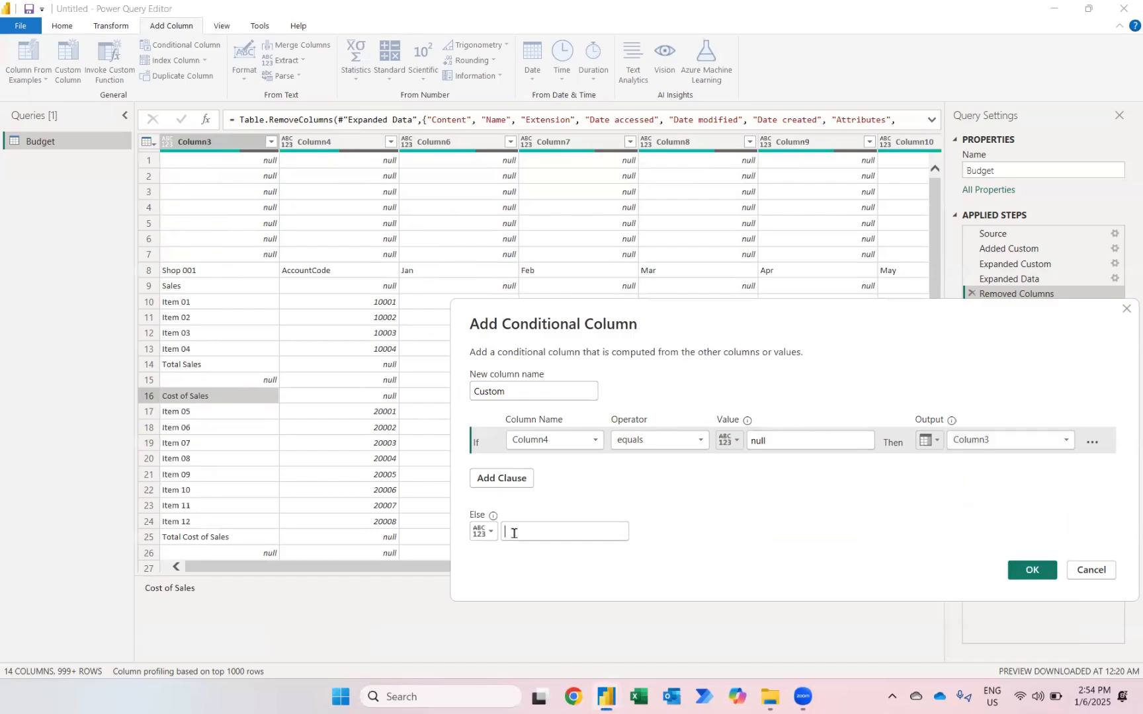
pyautogui.write('null')
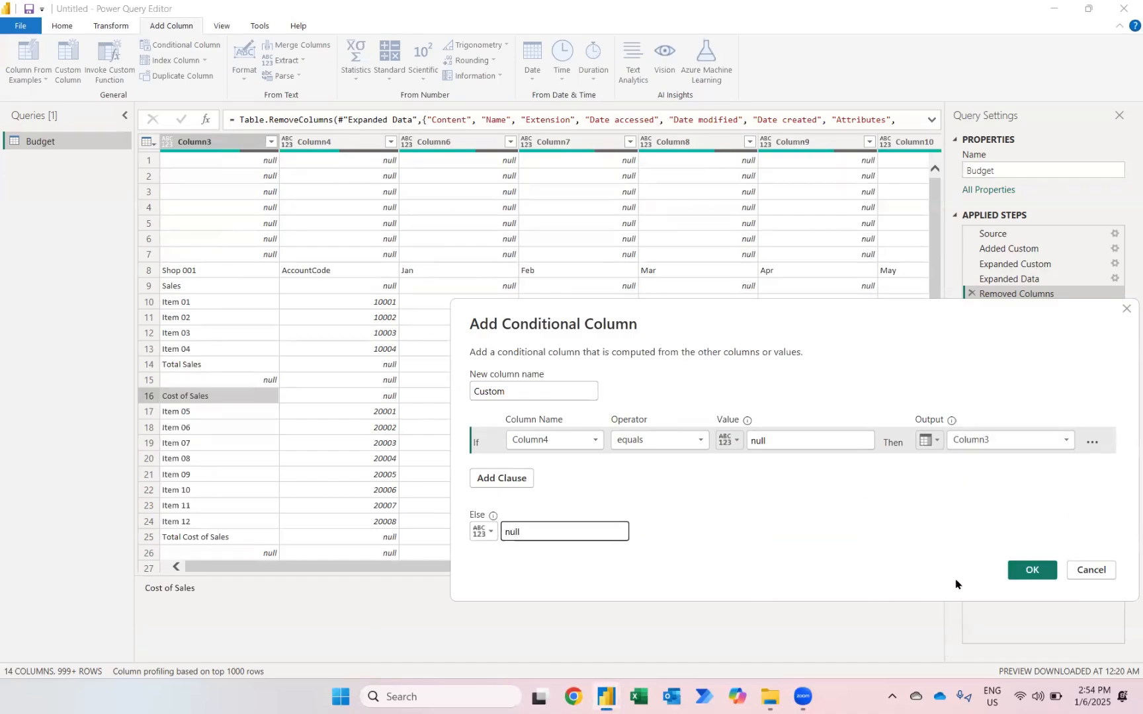
pyautogui.click(1036, 569)
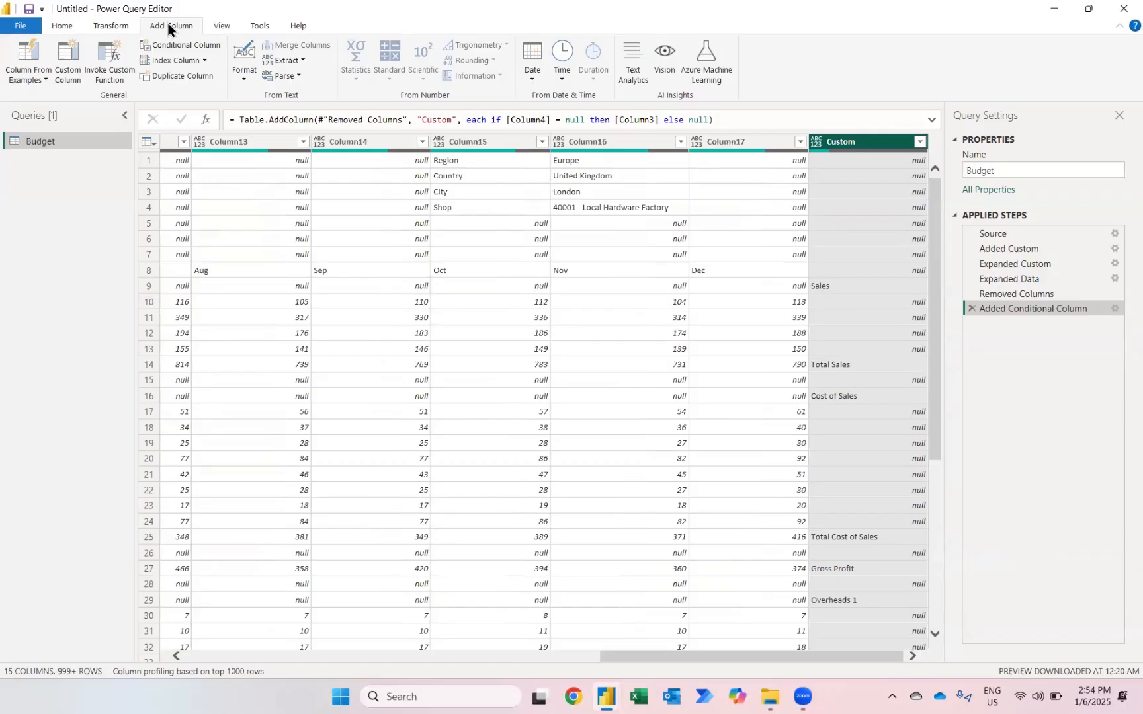
# Add a conditional column that returns Column16 where Column15 equals Region, and null otherwise.
pyautogui.click(156, 40)
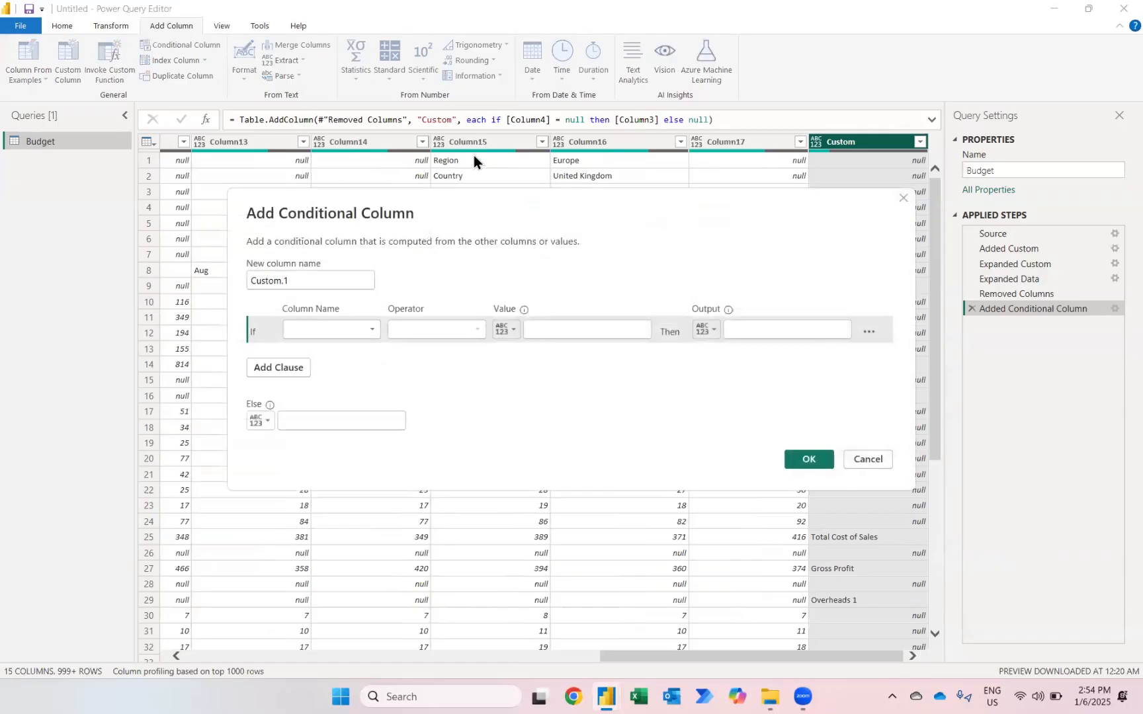
pyautogui.click(337, 330)
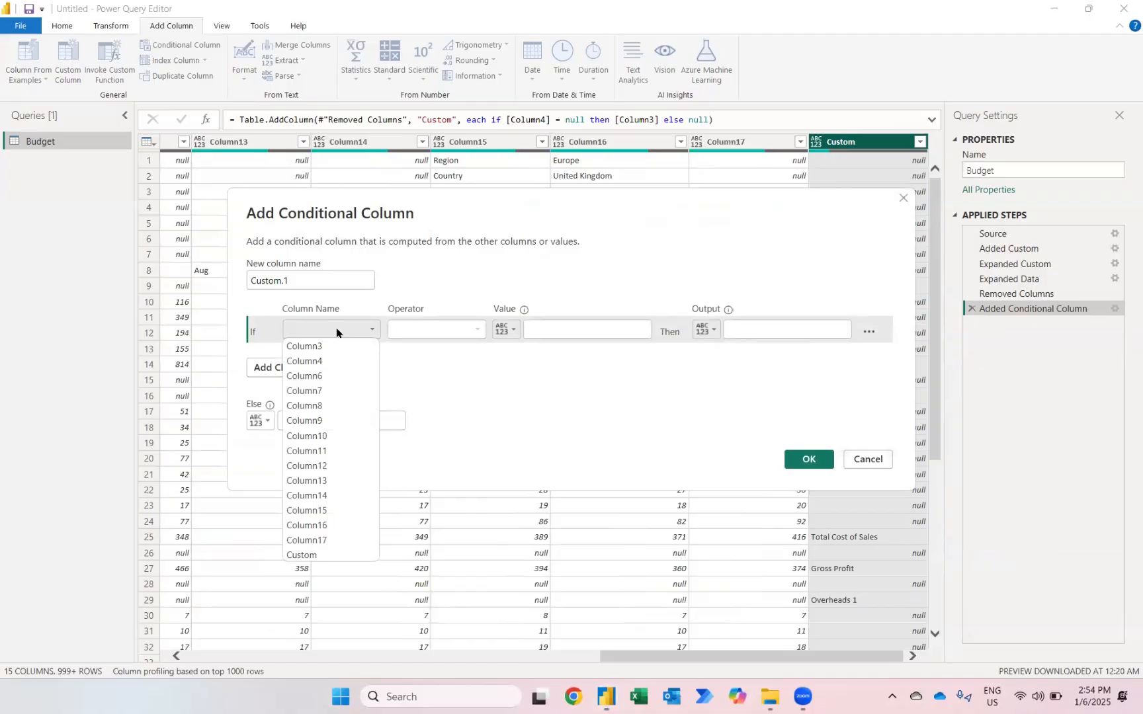
pyautogui.click(326, 510)
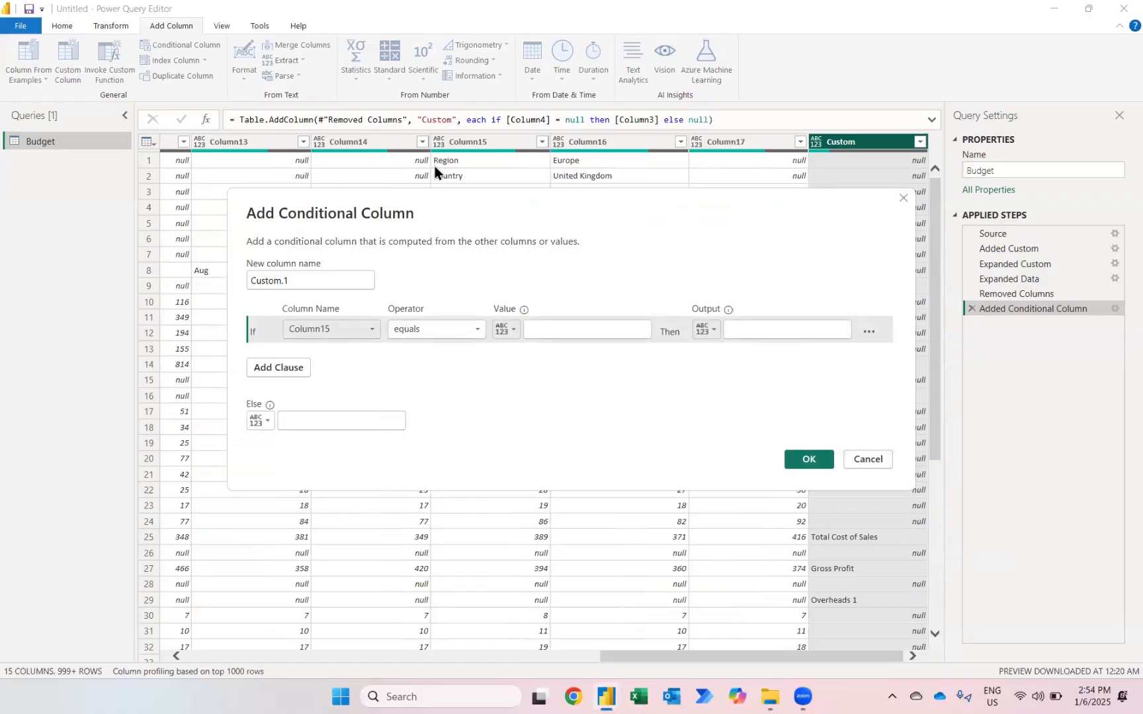
pyautogui.click(549, 331)
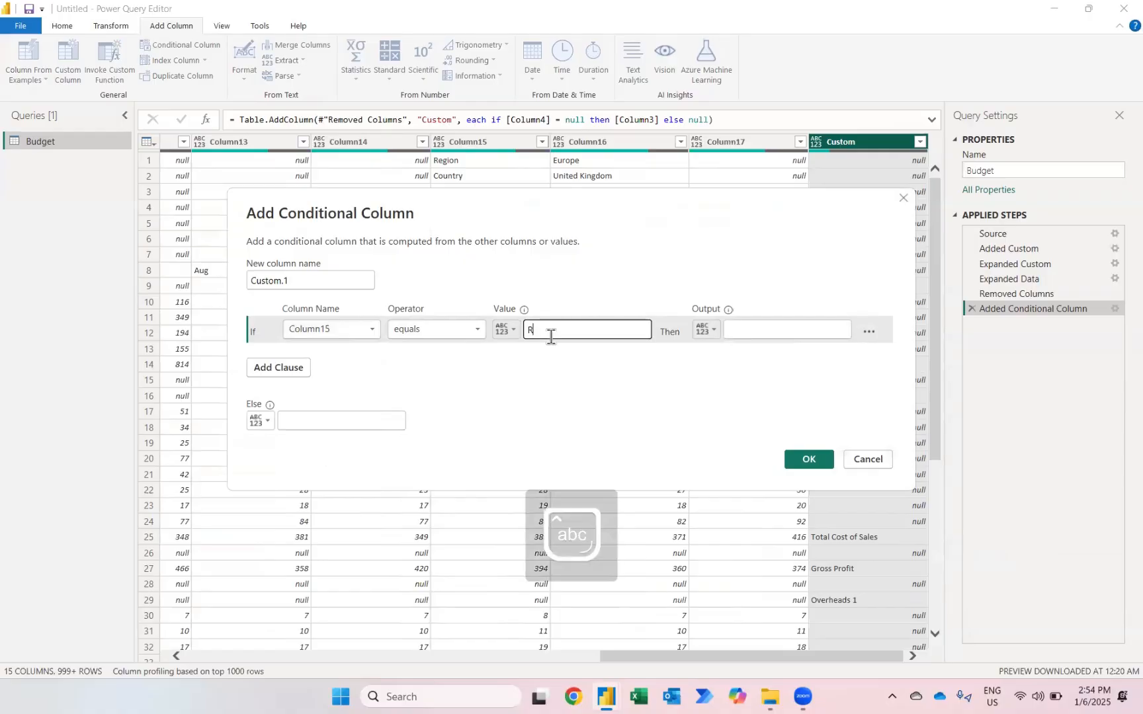
pyautogui.write('Region')
pyautogui.click(706, 321)
pyautogui.click(707, 330)
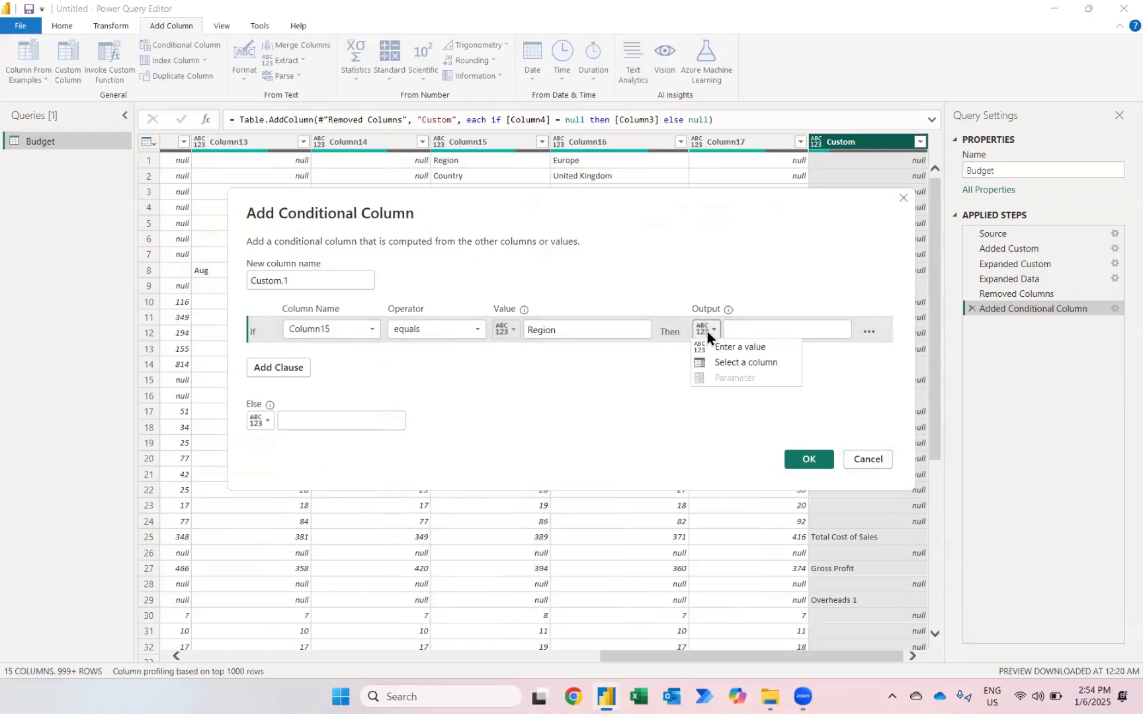
pyautogui.click(718, 358)
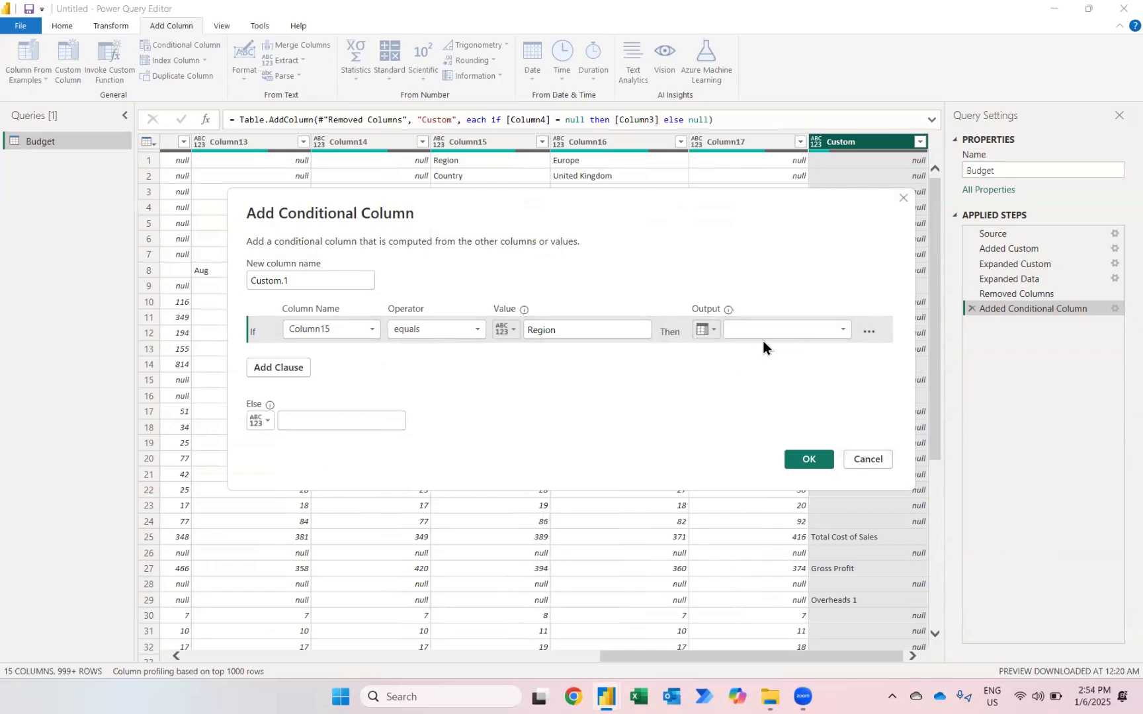
pyautogui.click(755, 336)
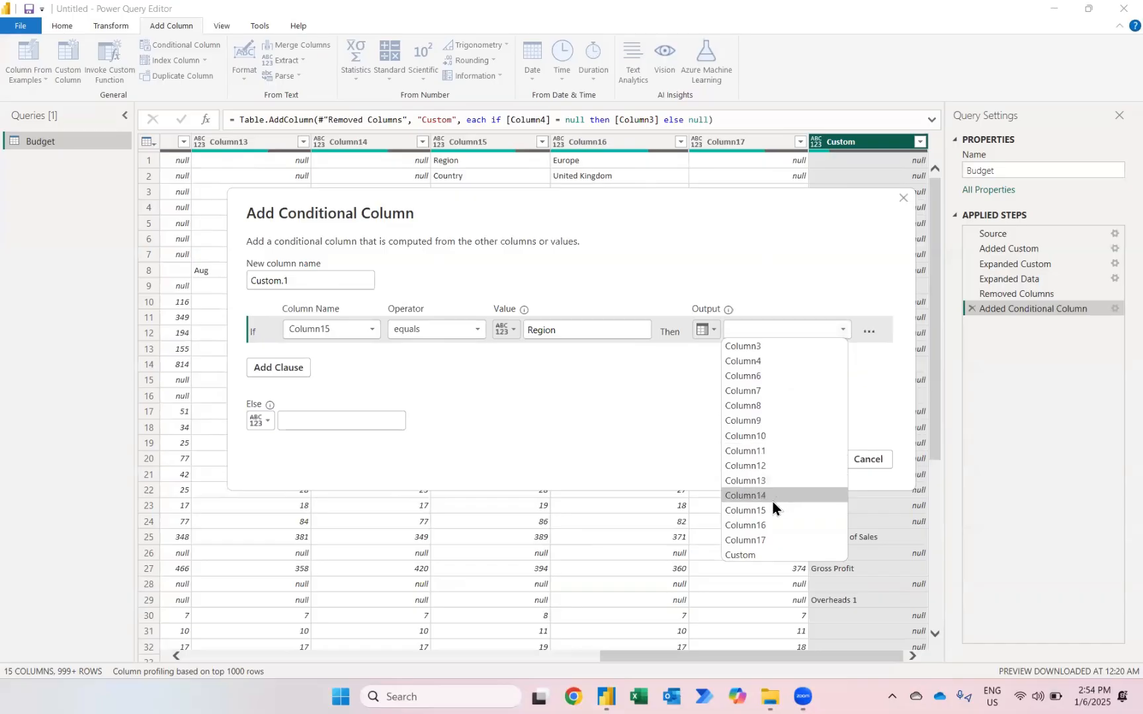
pyautogui.click(747, 526)
pyautogui.click(328, 417)
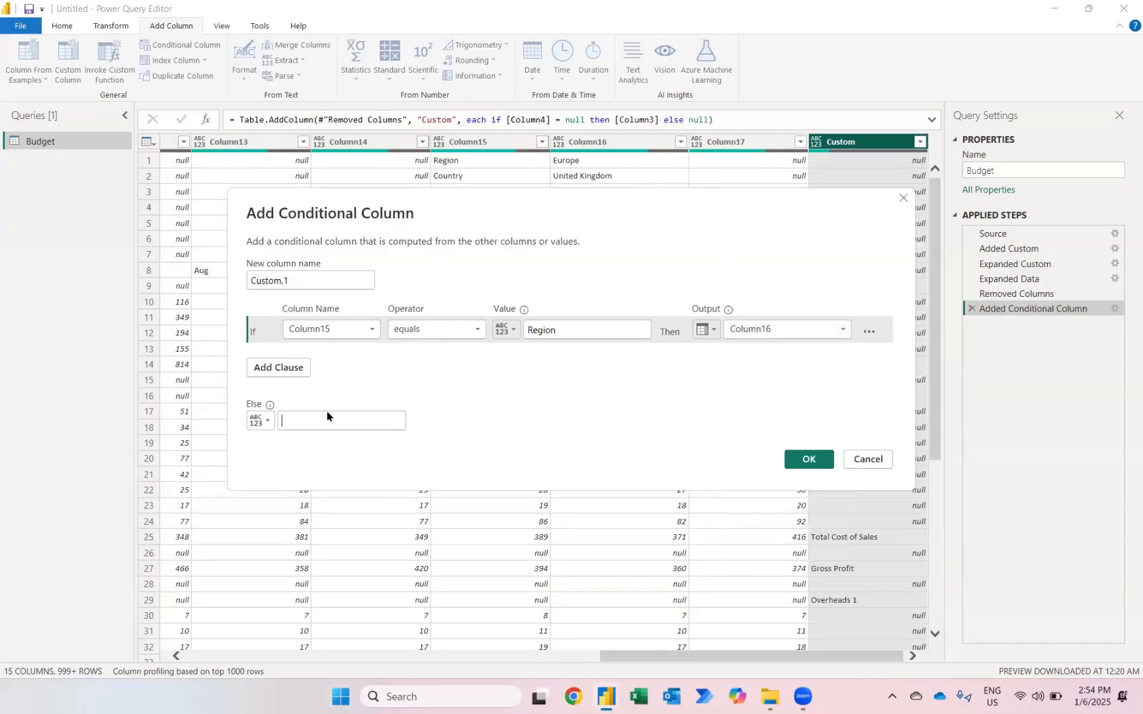
pyautogui.write('null')
pyautogui.click(807, 459)
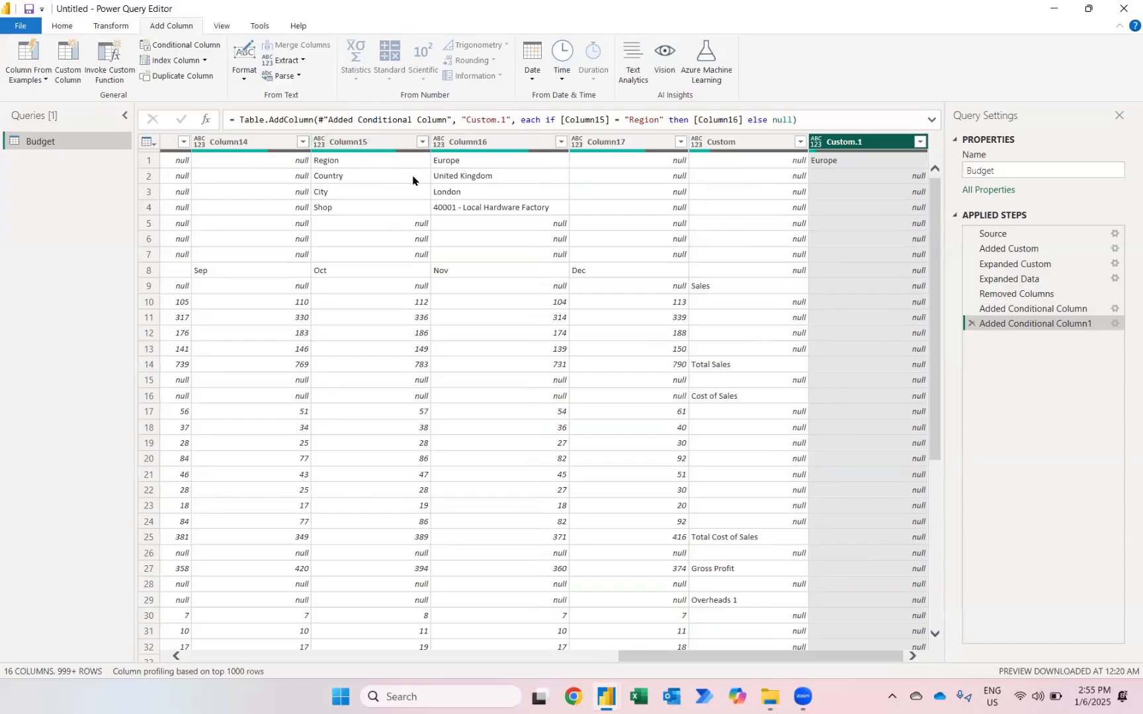
# Add a conditional column that returns Column16 where Column15 equals Country, and null otherwise.
pyautogui.click(166, 45)
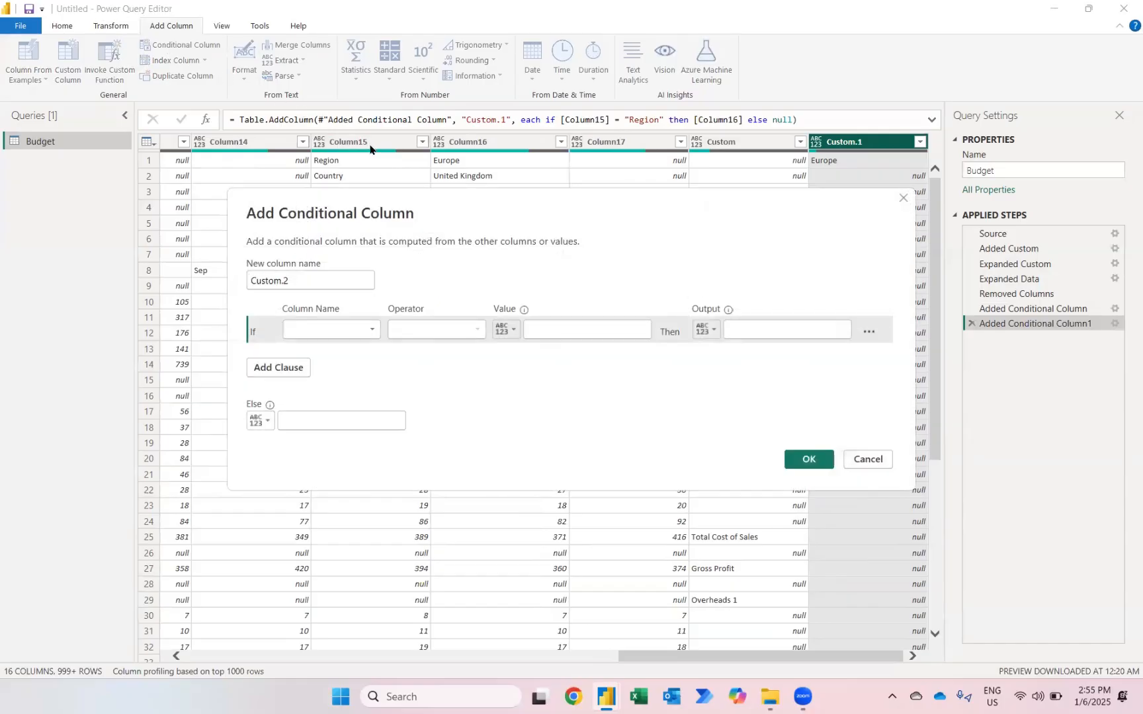
pyautogui.click(353, 328)
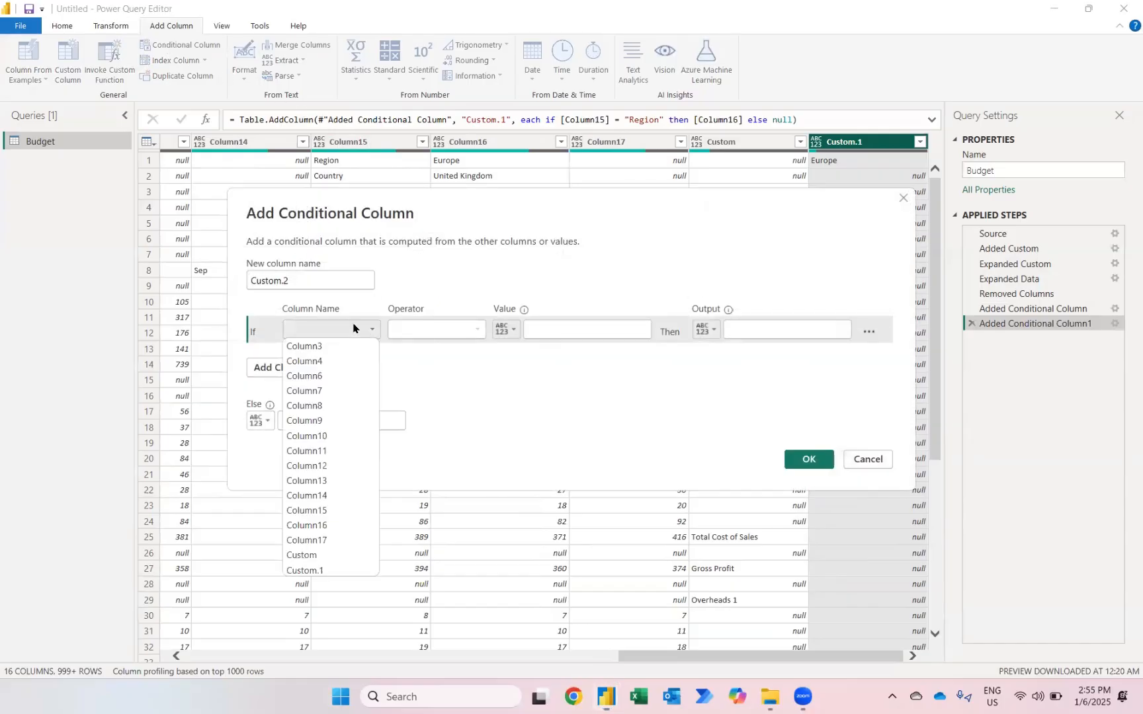
pyautogui.click(326, 511)
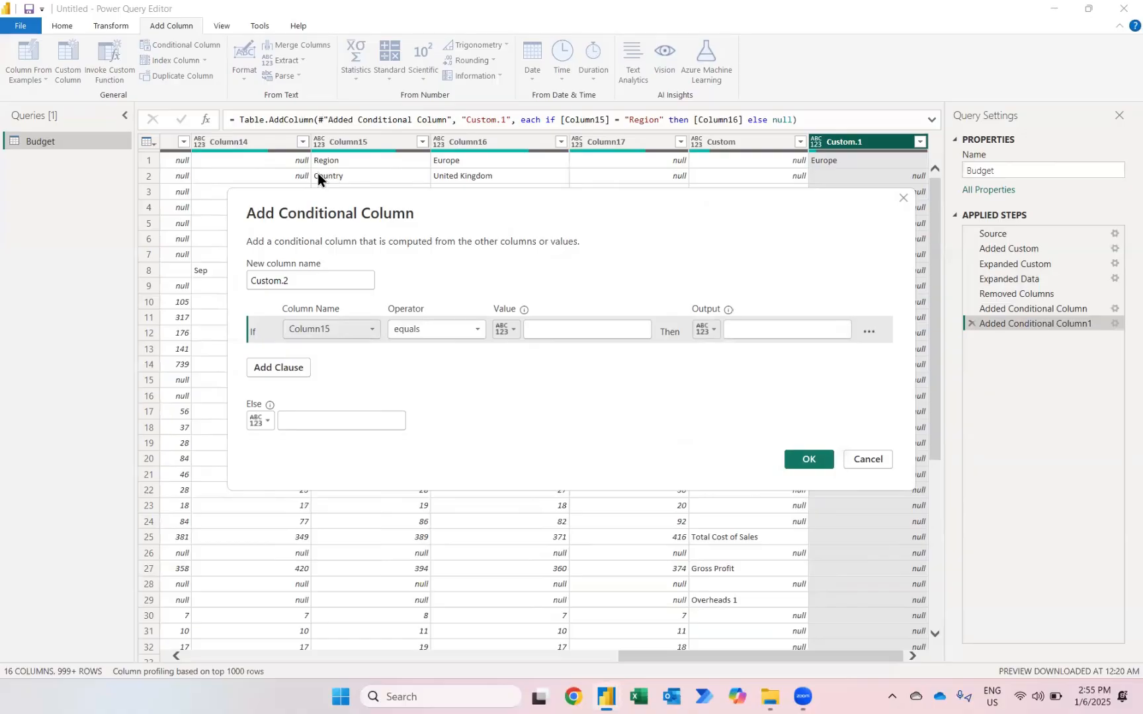
pyautogui.click(539, 329)
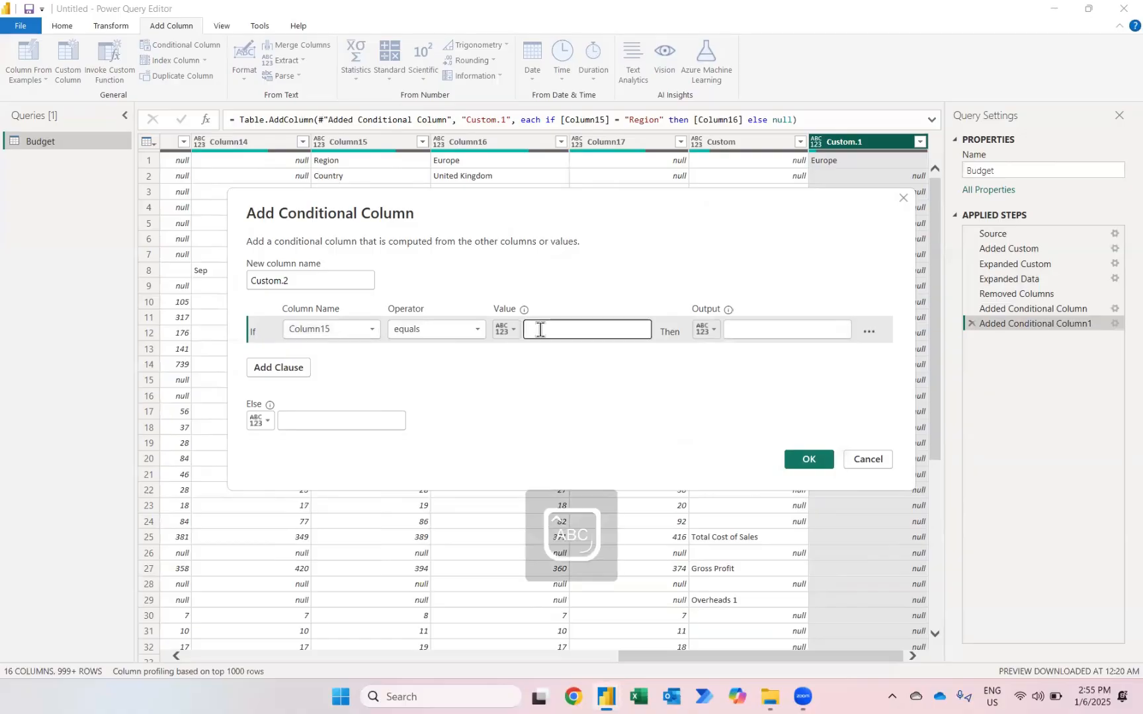
pyautogui.write('Country')
pyautogui.click(706, 329)
pyautogui.click(721, 362)
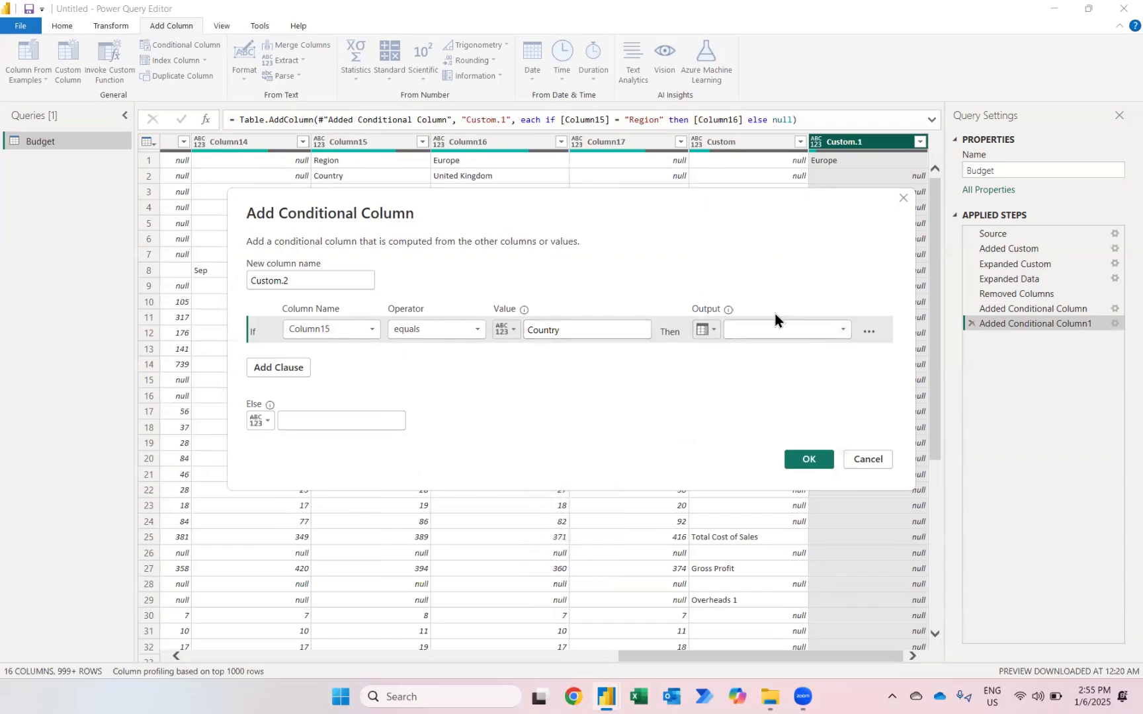
pyautogui.click(776, 330)
pyautogui.click(758, 530)
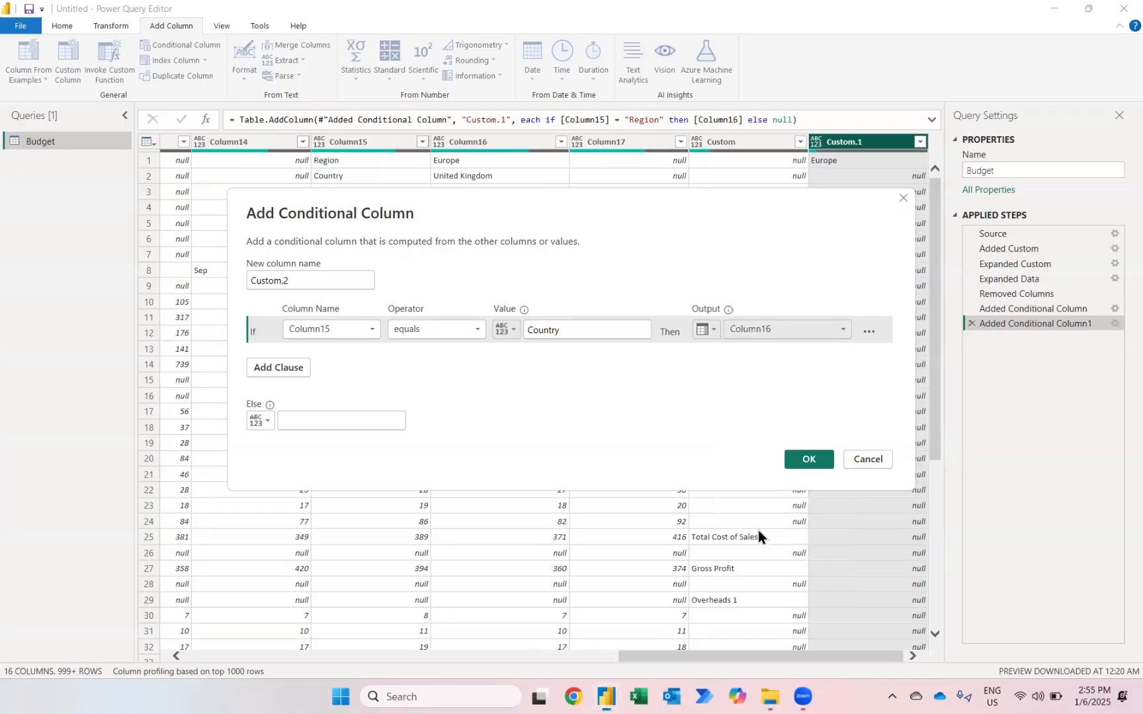
pyautogui.click(339, 422)
pyautogui.write('null')
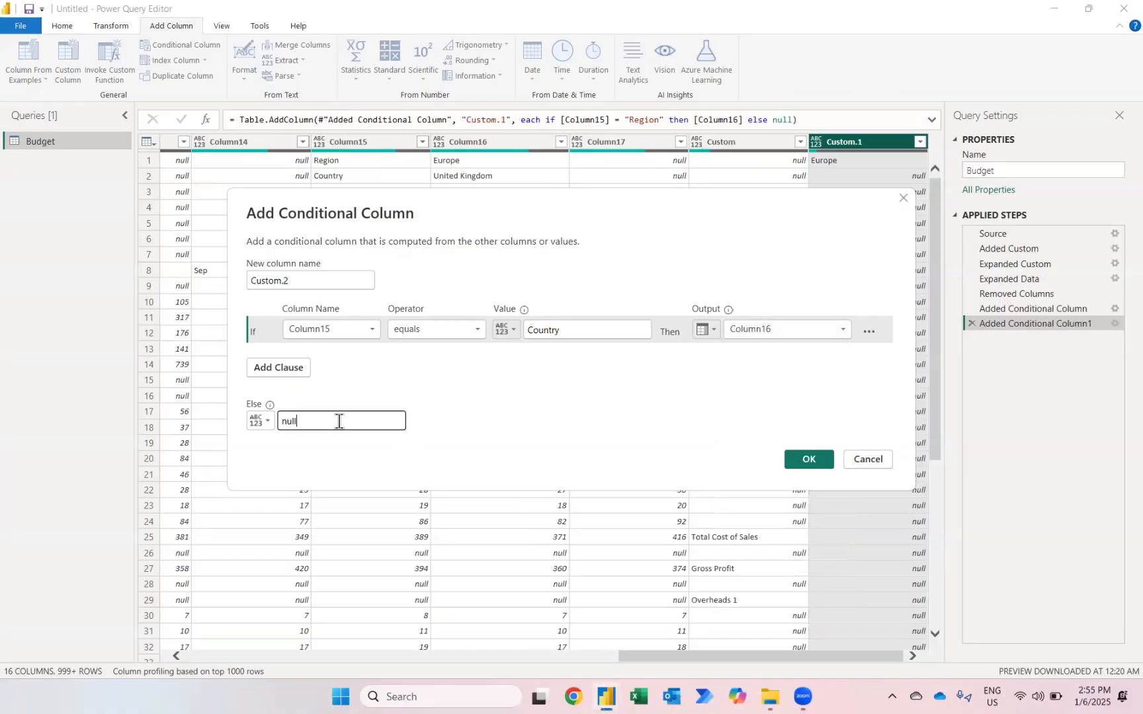
pyautogui.press('Return')
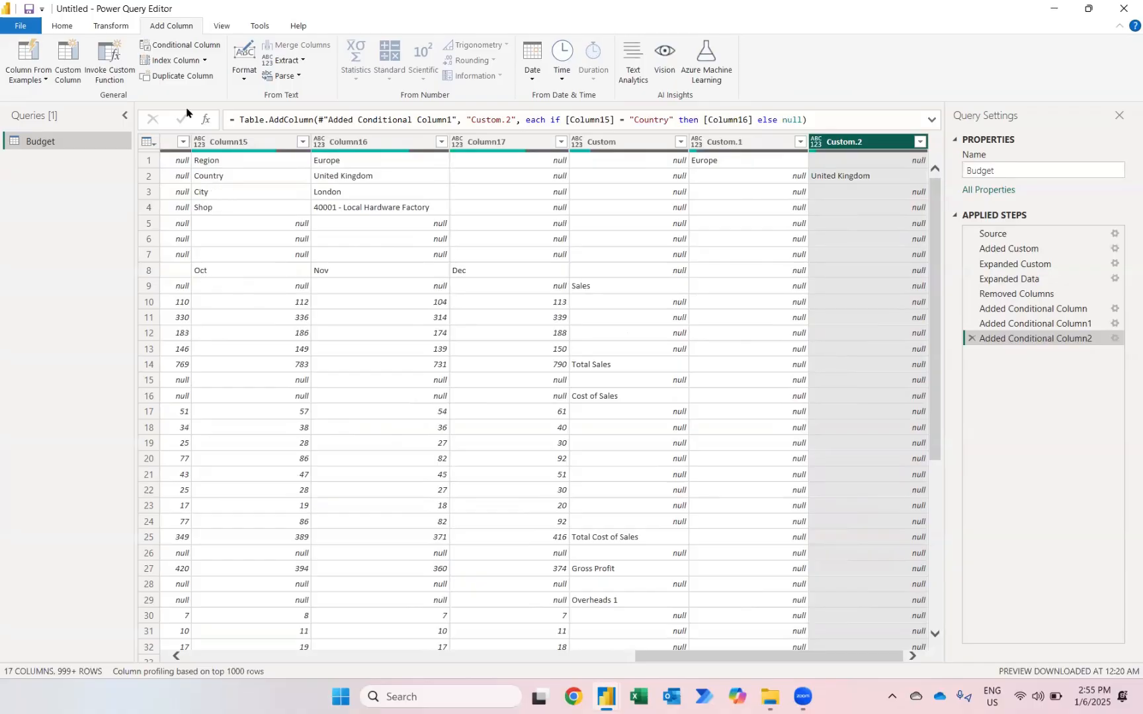
# Add a conditional column that returns Column16 where Column15 equals City, and null otherwise.
pyautogui.click(179, 46)
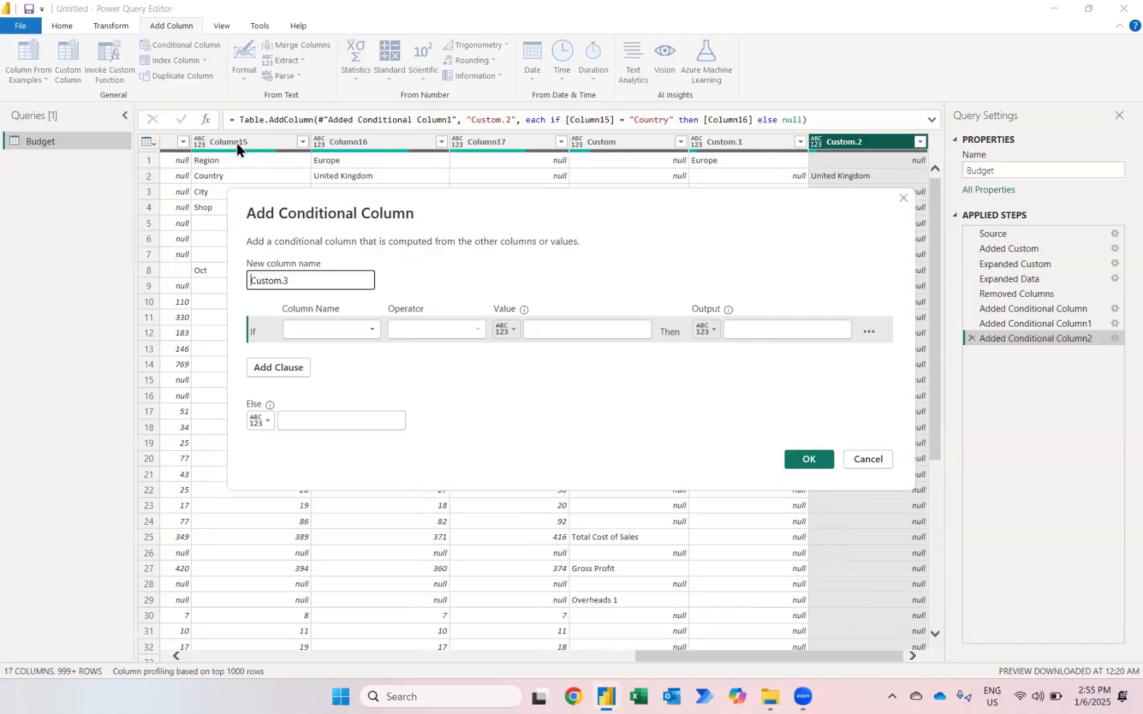
pyautogui.click(336, 332)
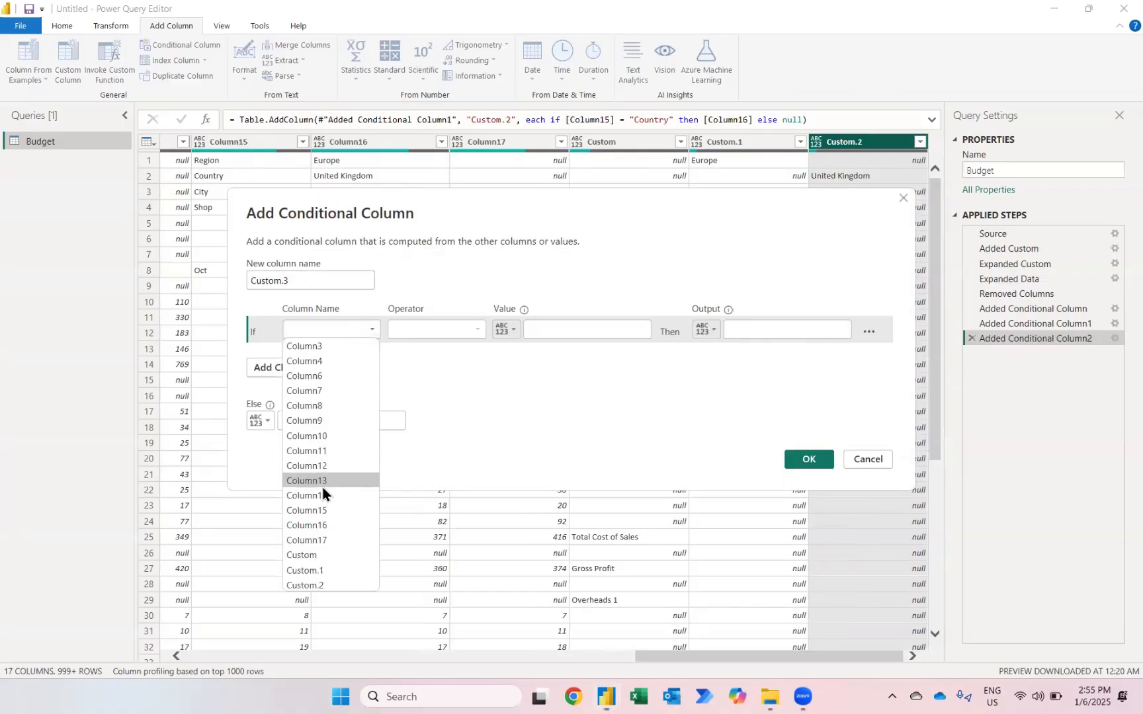
pyautogui.click(314, 510)
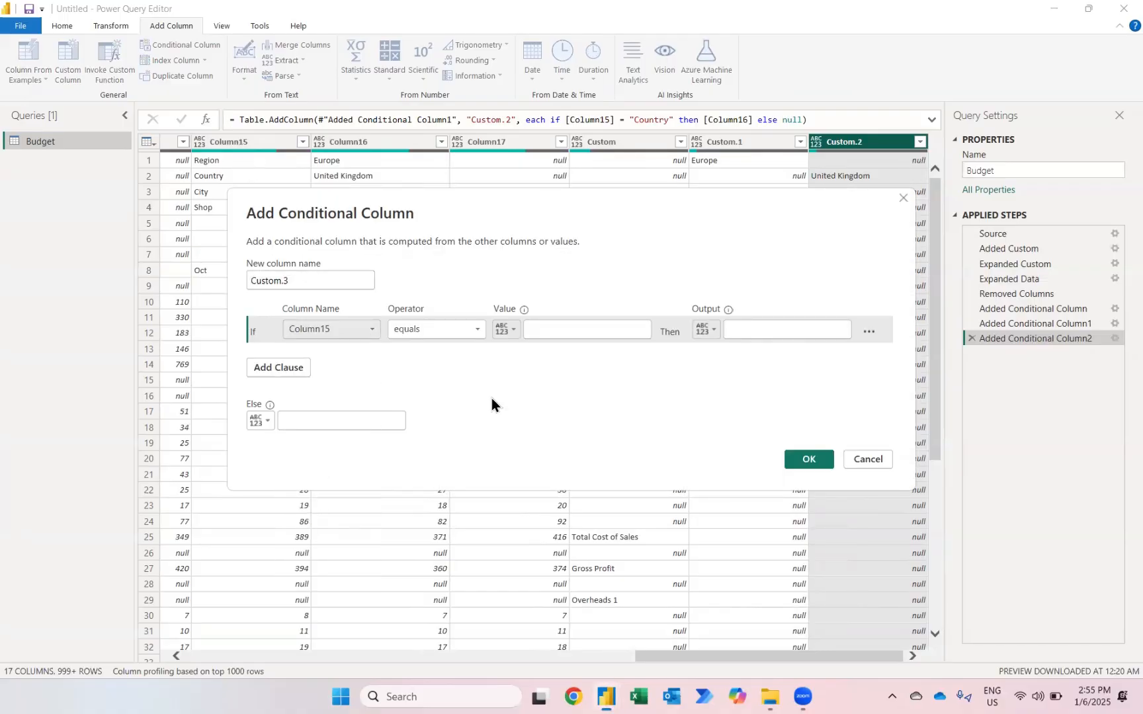
pyautogui.click(561, 332)
pyautogui.write('City')
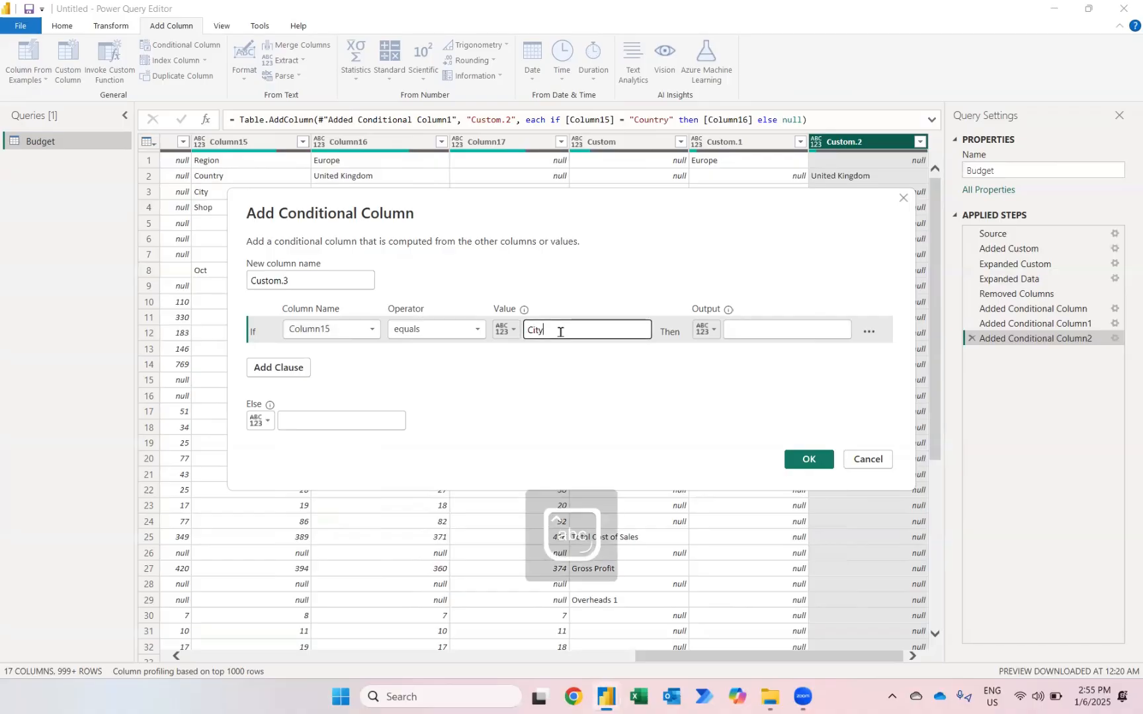
pyautogui.click(709, 330)
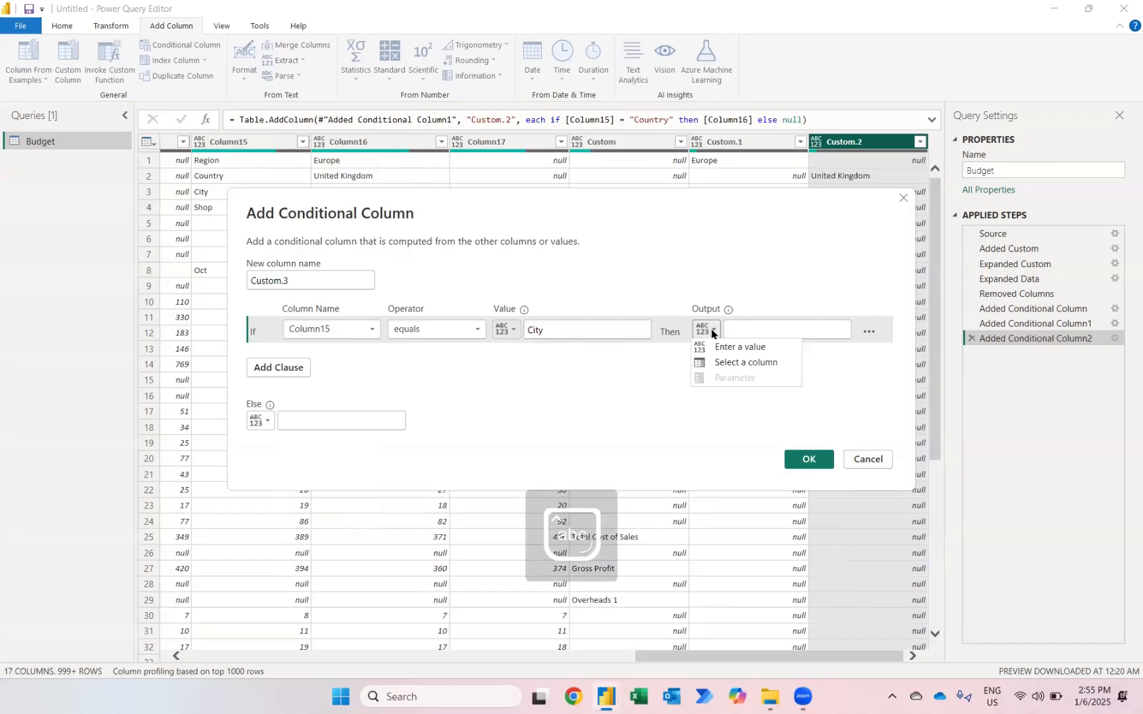
pyautogui.click(727, 363)
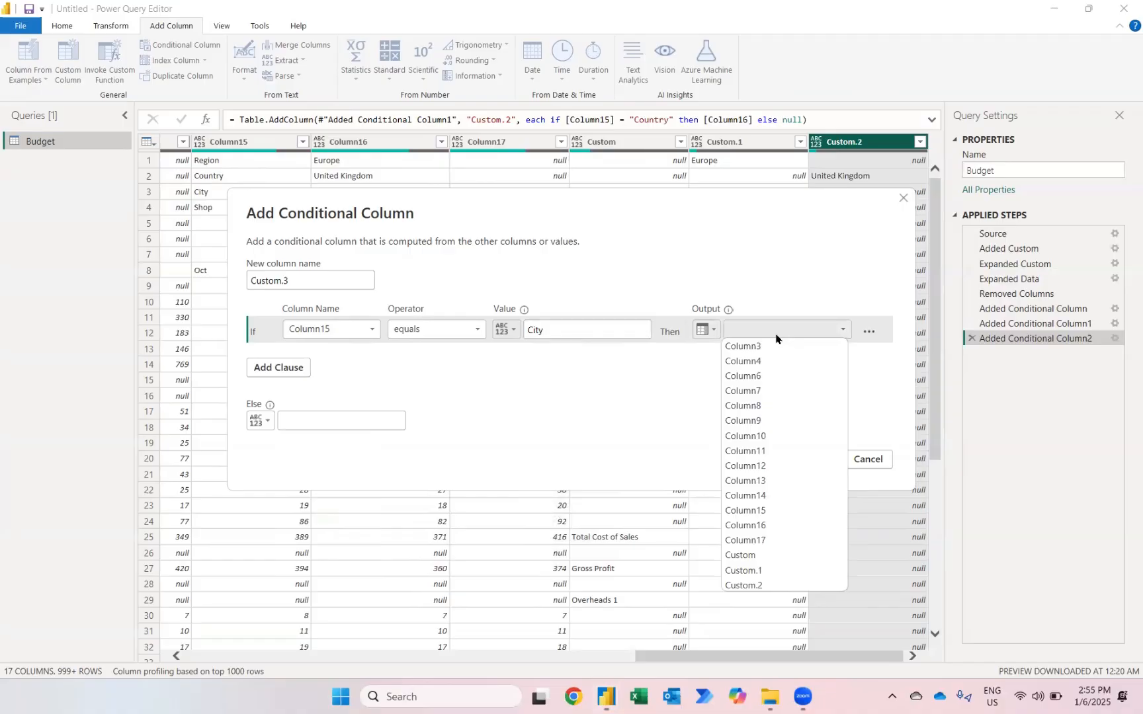
pyautogui.click(767, 526)
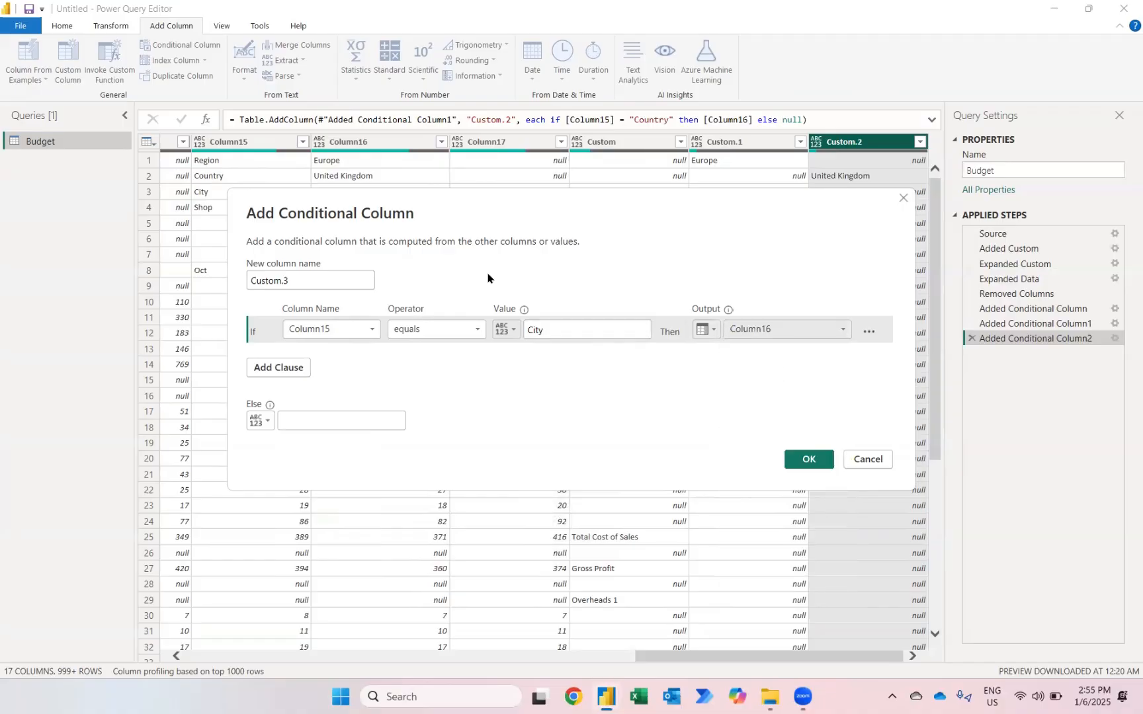
pyautogui.moveTo(329, 193); pyautogui.dragTo(308, 259)
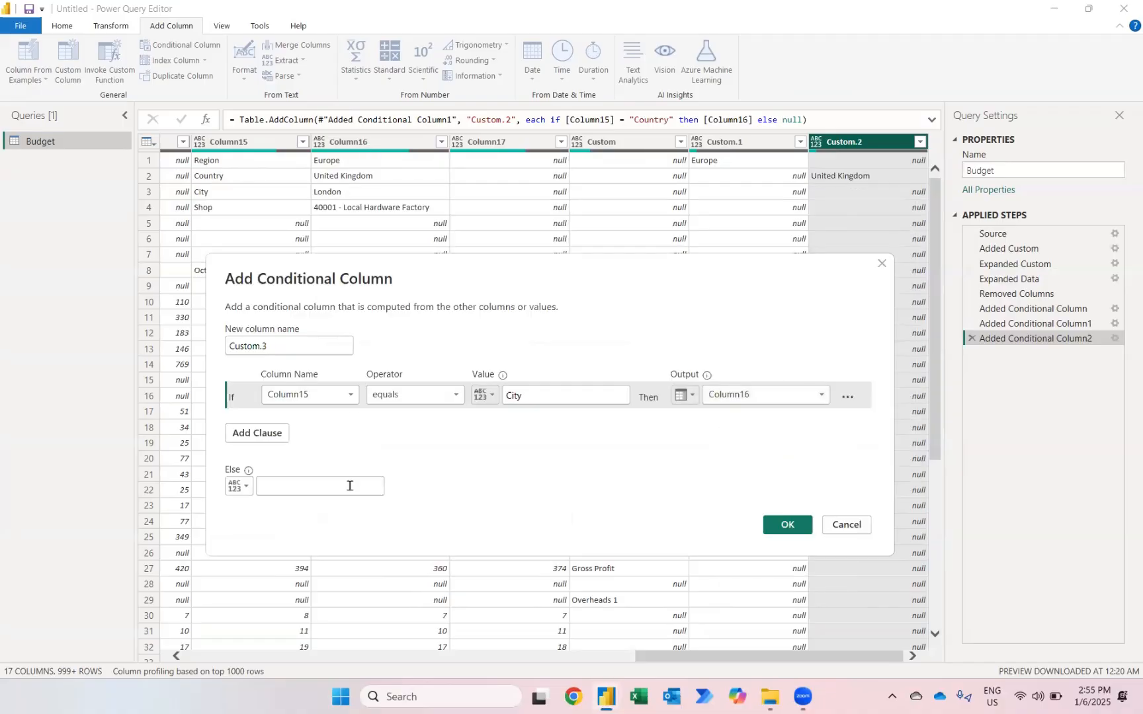
pyautogui.write('null')
pyautogui.click(786, 525)
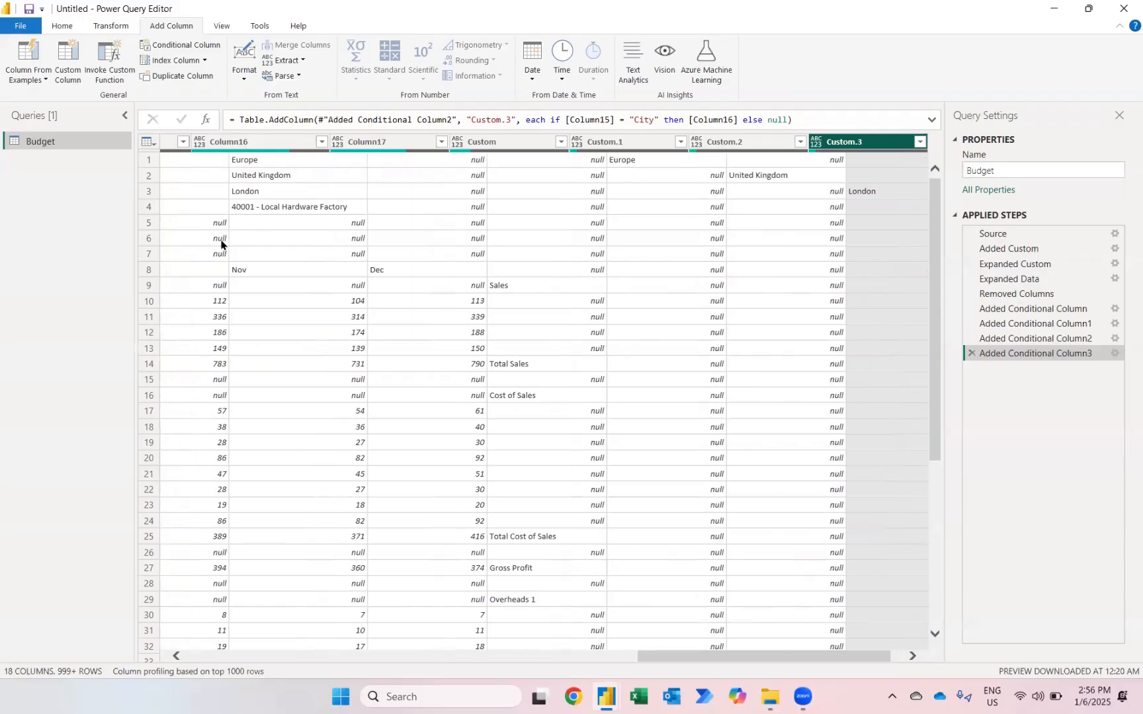
# Add a conditional column that returns Column16 where Column15 equals Shop, and null otherwise.
pyautogui.hscroll(-3, 221, 241)
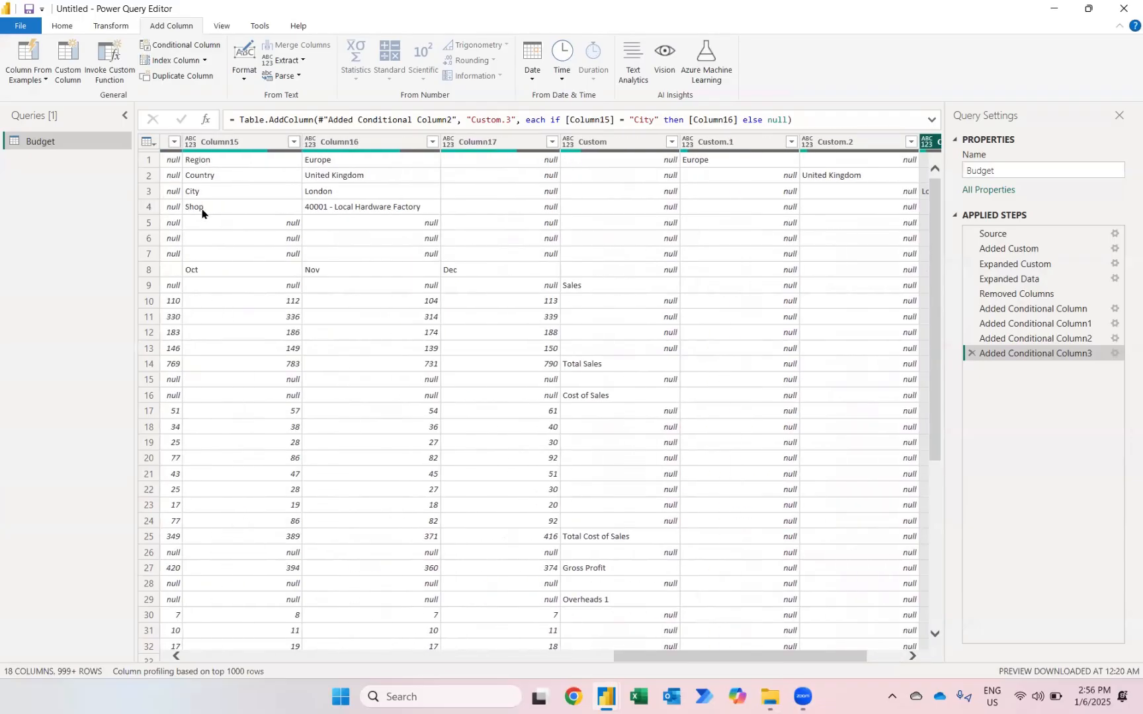
pyautogui.click(170, 46)
pyautogui.click(342, 330)
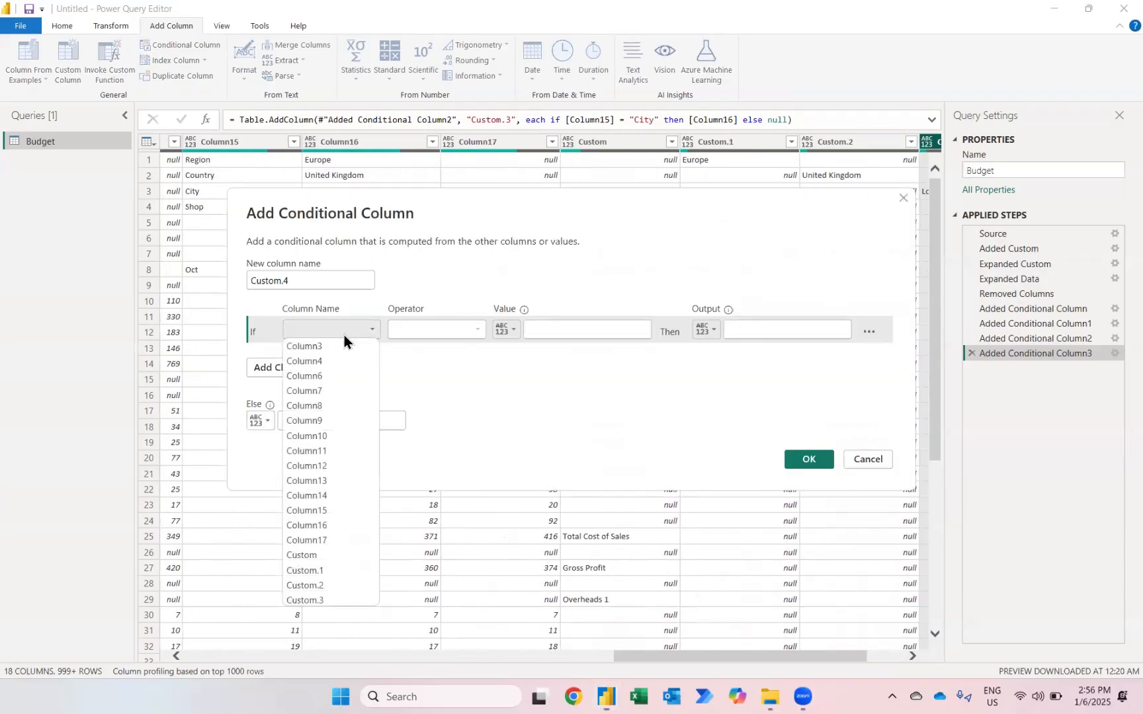
pyautogui.click(319, 511)
pyautogui.click(554, 333)
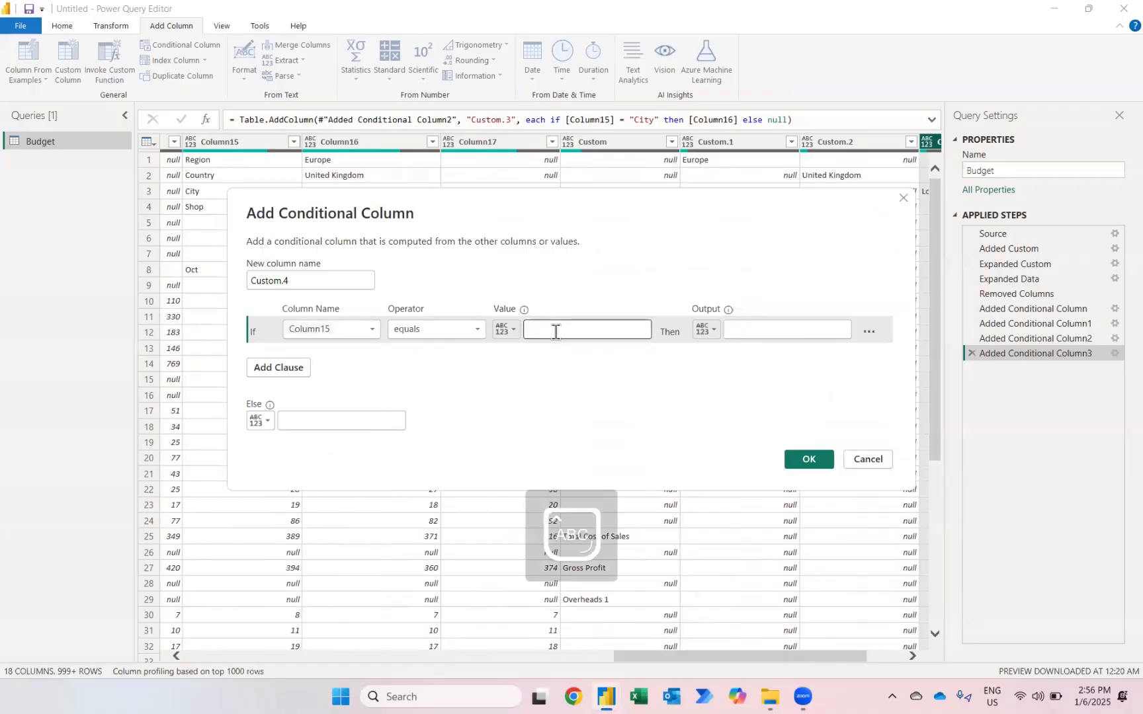
pyautogui.write('Shop')
pyautogui.click(709, 330)
pyautogui.click(719, 363)
pyautogui.click(781, 330)
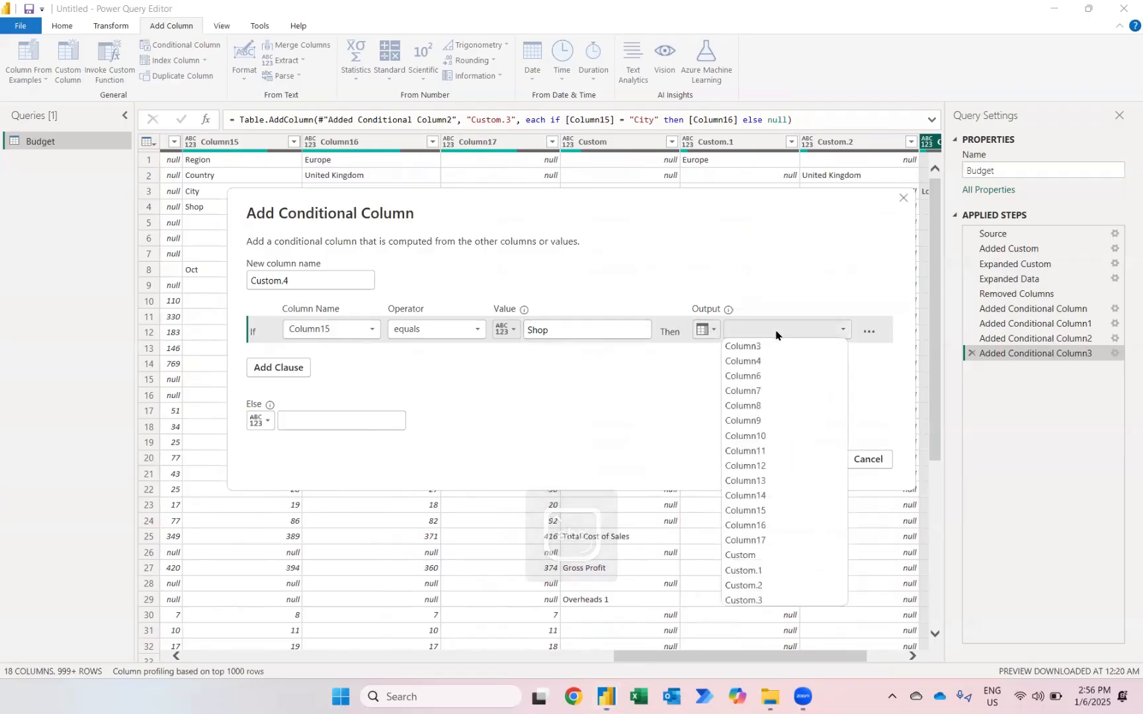
pyautogui.click(748, 525)
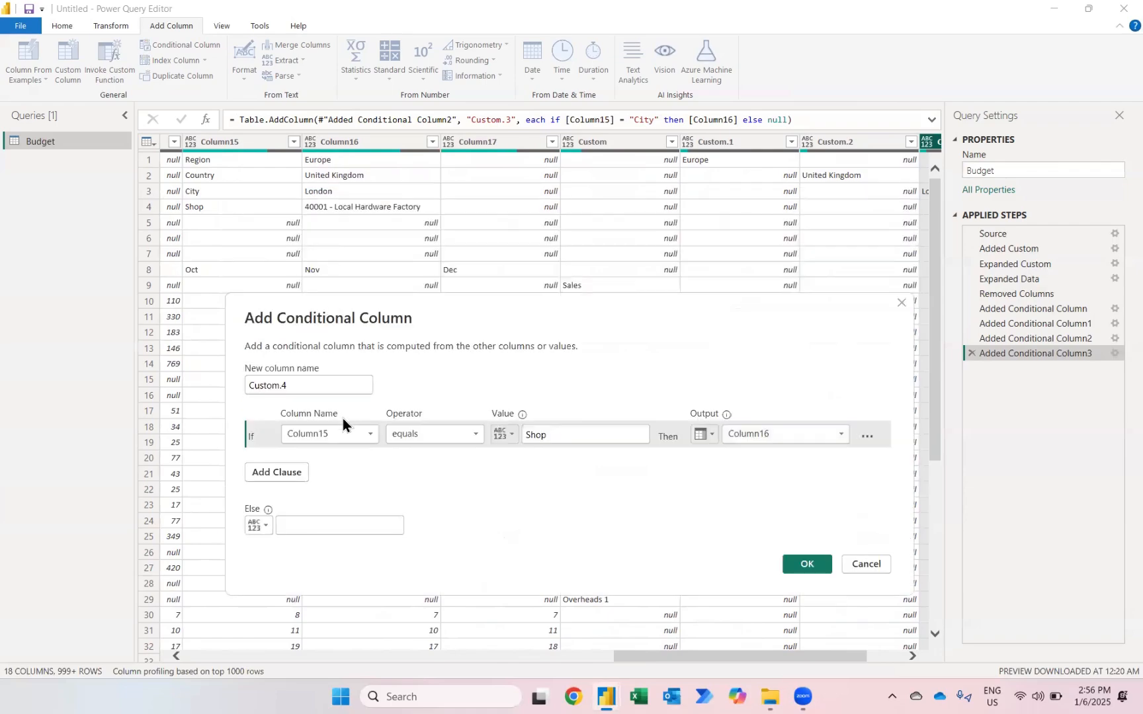
pyautogui.write('null')
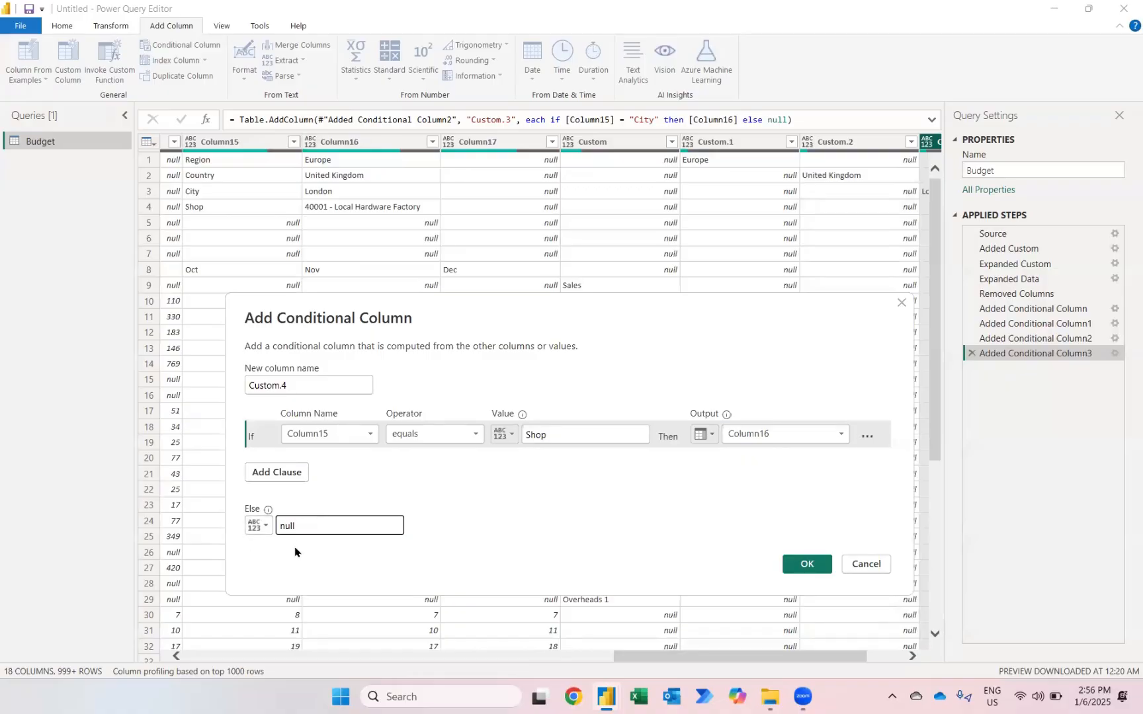
pyautogui.click(805, 566)
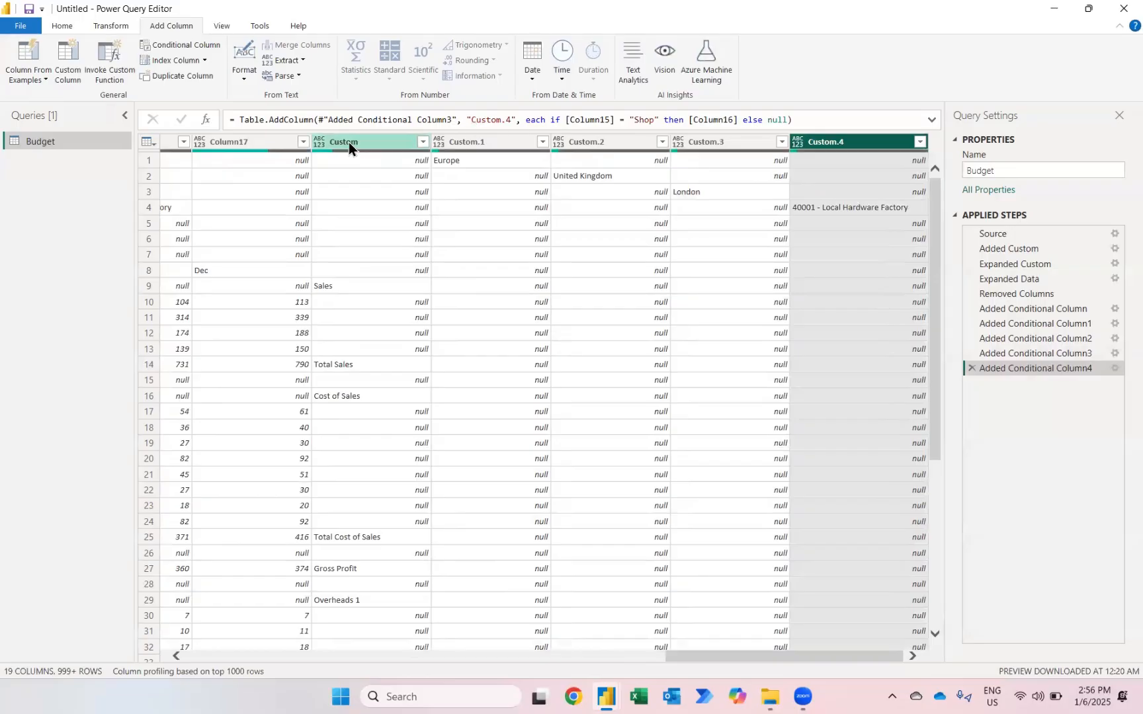
# Fill down the values in the five columns from Custom through Custom.4.
pyautogui.click(348, 142)
pyautogui.keyDown('shift'); pyautogui.click(858, 149); pyautogui.keyUp('shift')
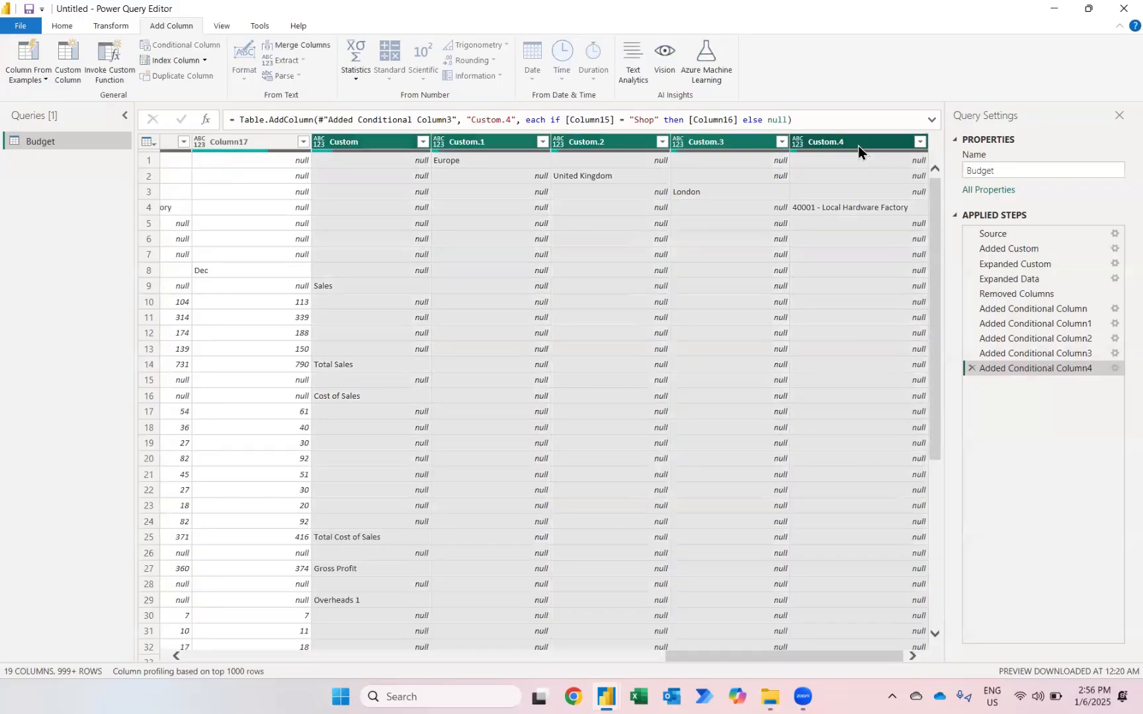
pyautogui.rightClick(858, 149)
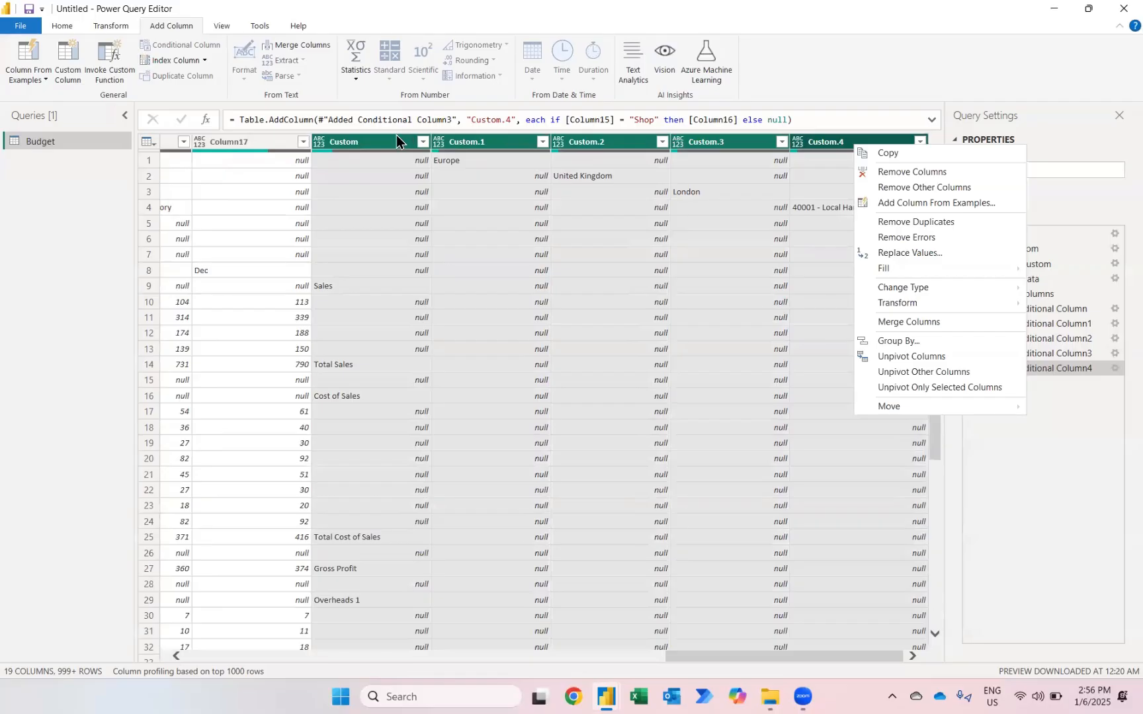
pyautogui.moveTo(943, 267)
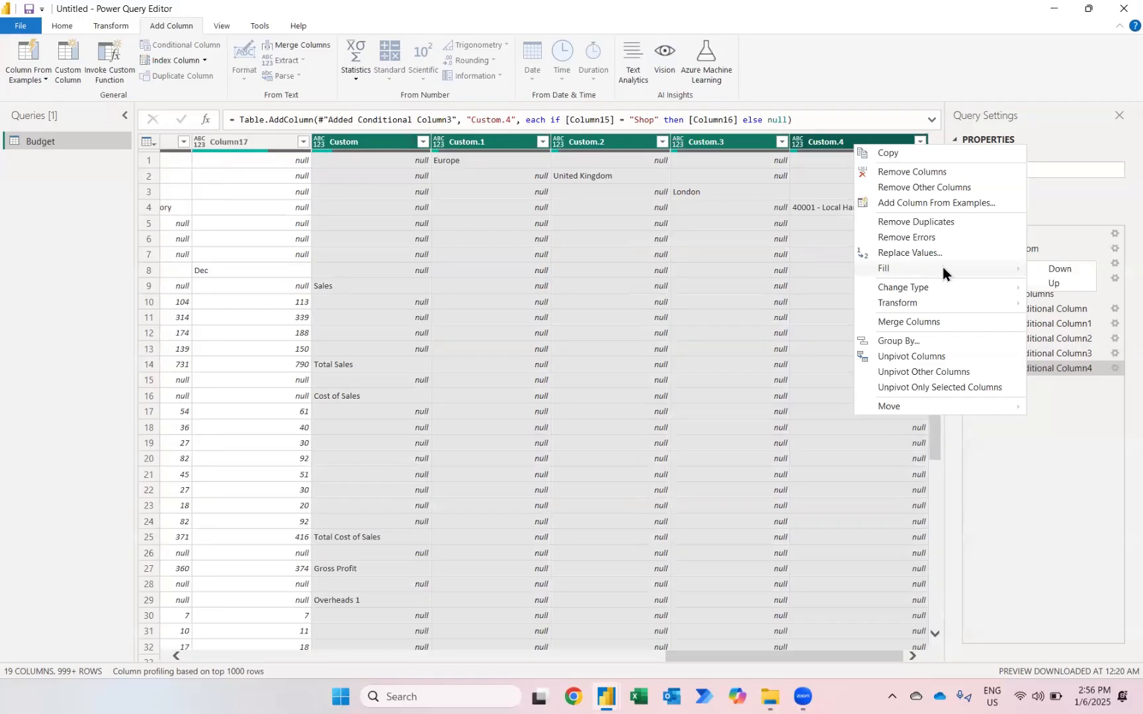
pyautogui.click(1056, 269)
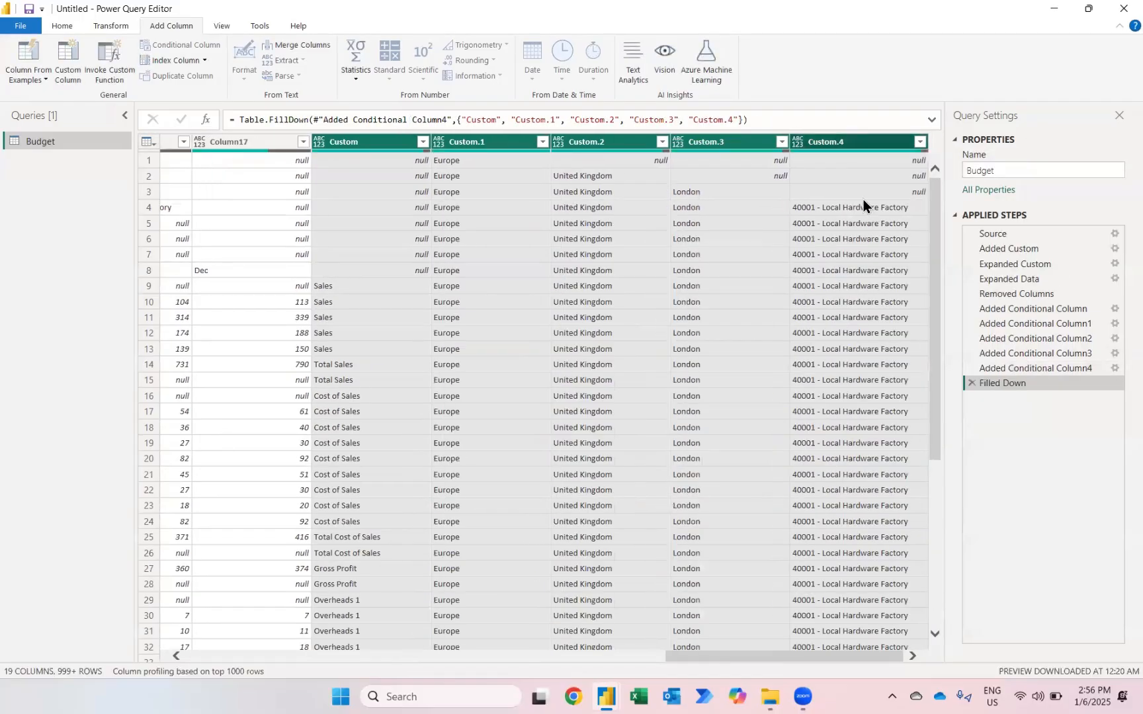
# Place the Custom column after Custom.4, and move all five custom columns to the beginning of the table.
pyautogui.click(369, 145)
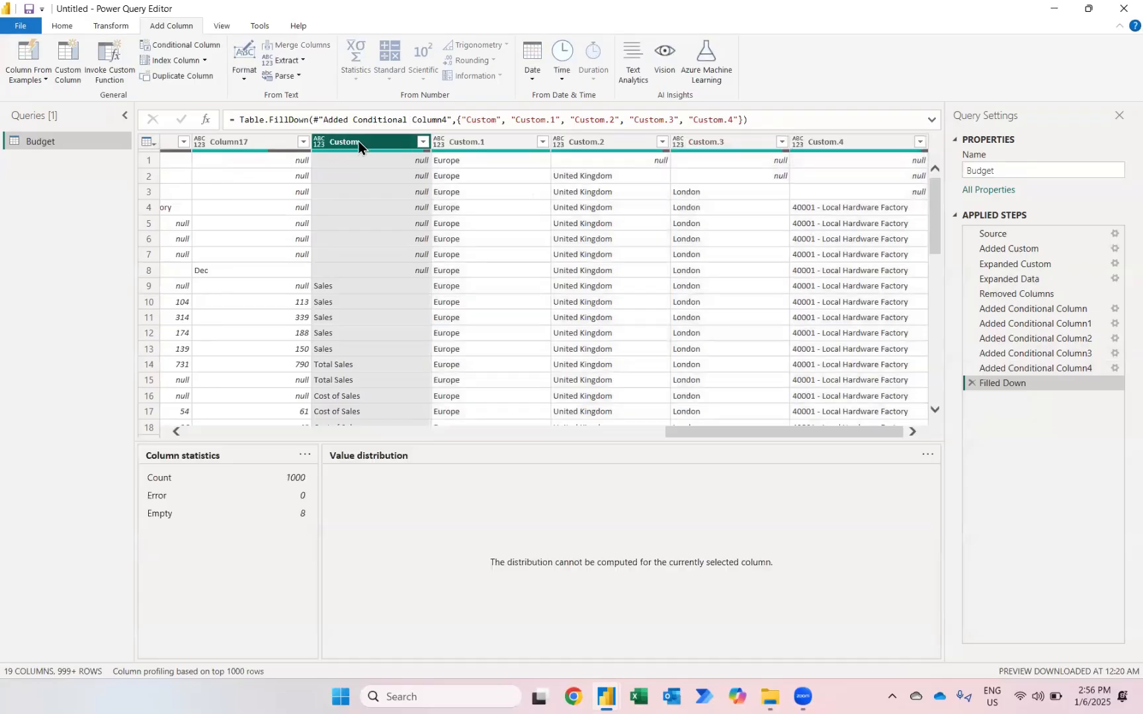
pyautogui.moveTo(358, 141); pyautogui.dragTo(960, 188)
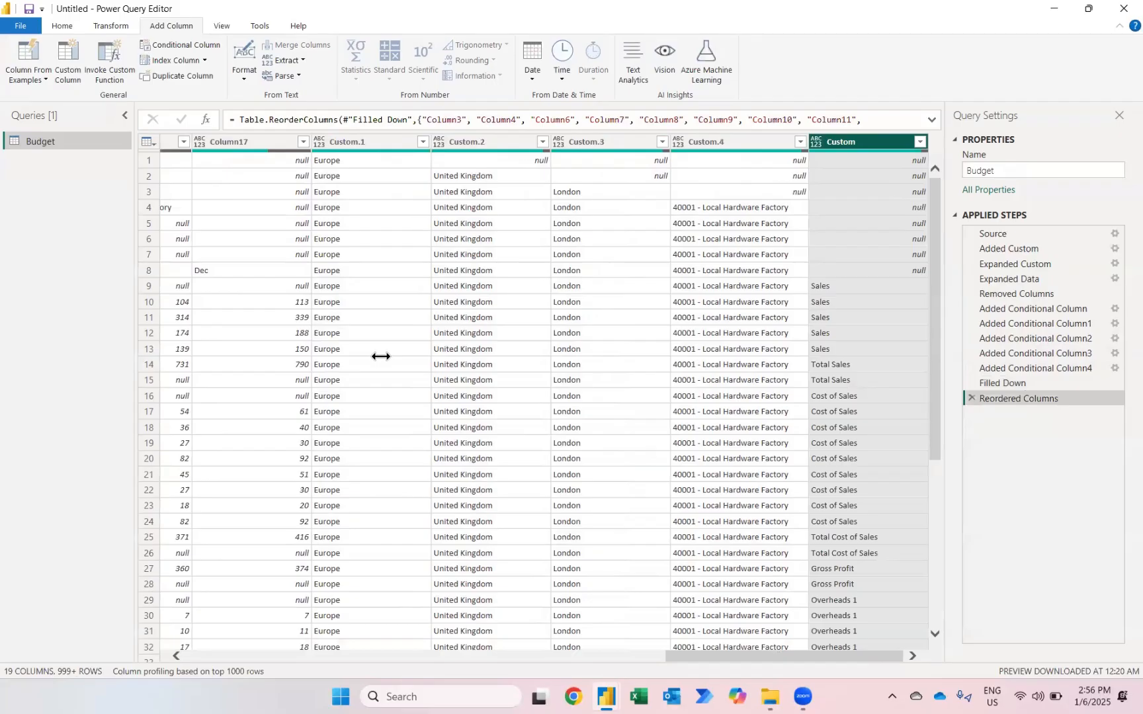
pyautogui.click(365, 141)
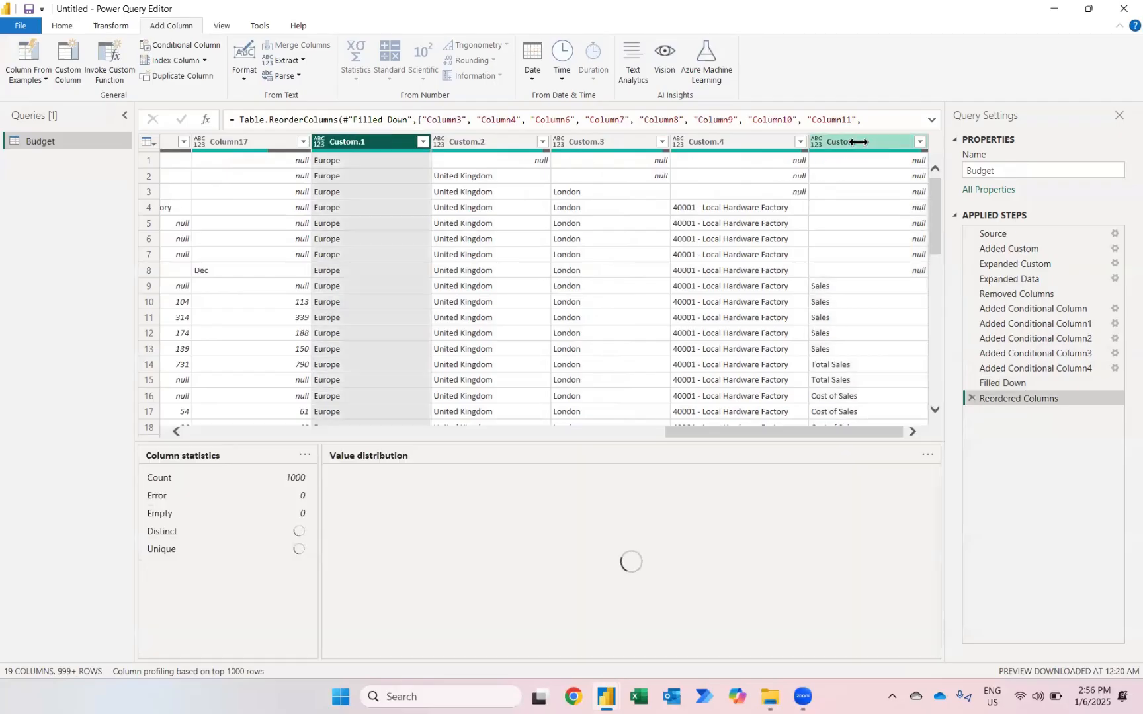
pyautogui.keyDown('shift'); pyautogui.click(858, 142); pyautogui.keyUp('shift')
pyautogui.rightClick(858, 142)
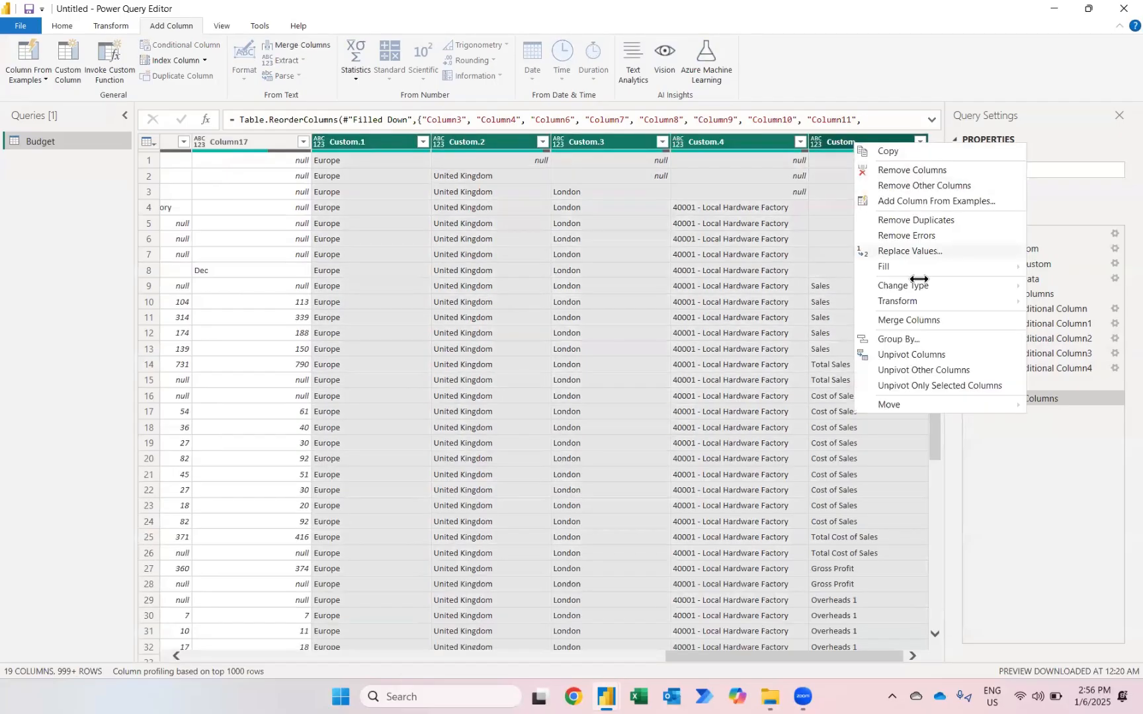
pyautogui.moveTo(888, 404)
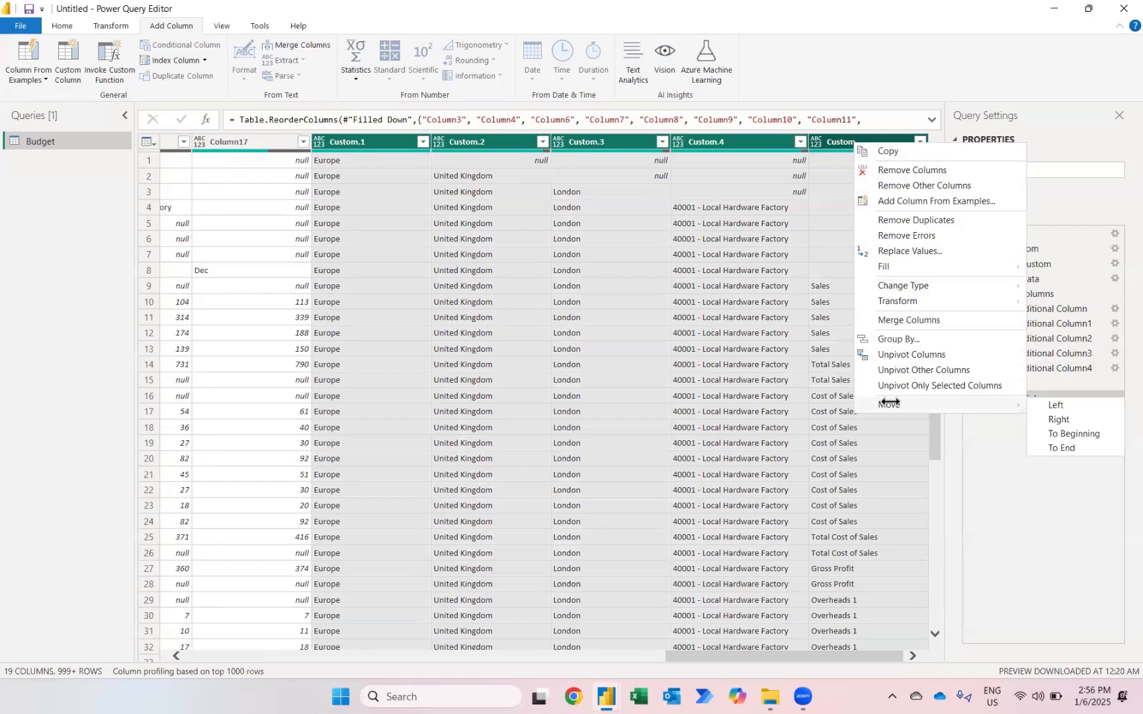
pyautogui.click(1062, 433)
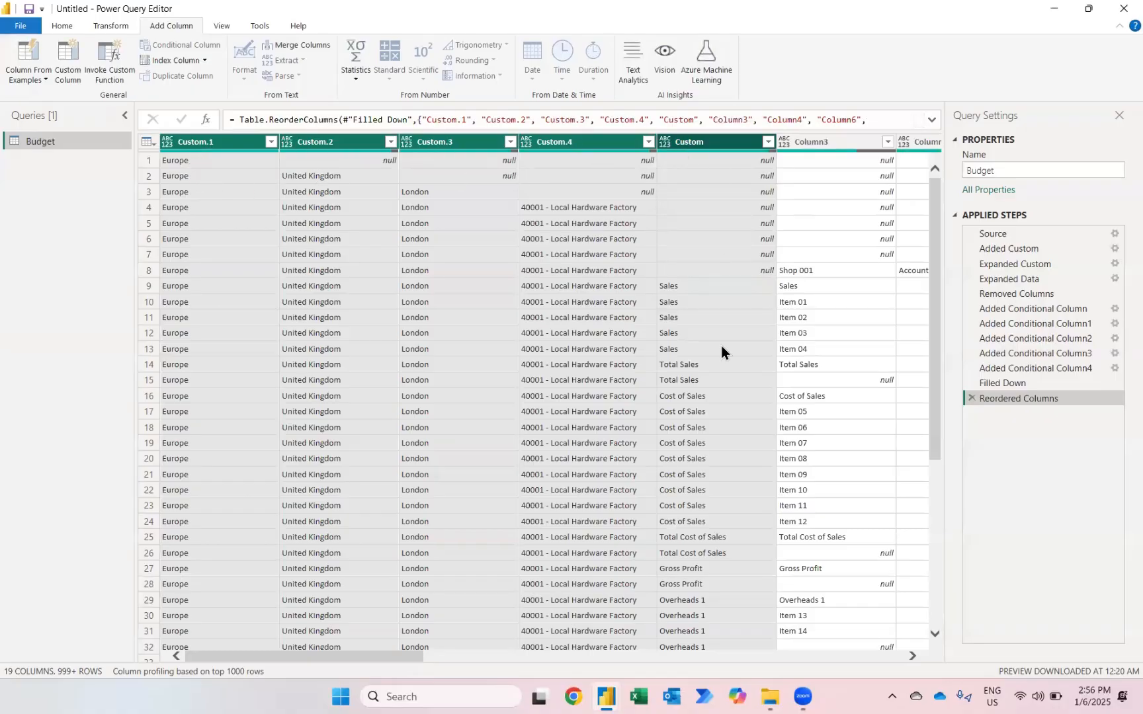
# Remove the top 7 rows of the Budget query, above the row holding the AccountCode and month labels.
pyautogui.hscroll(10, 721, 350)
pyautogui.hscroll(-5, 722, 346)
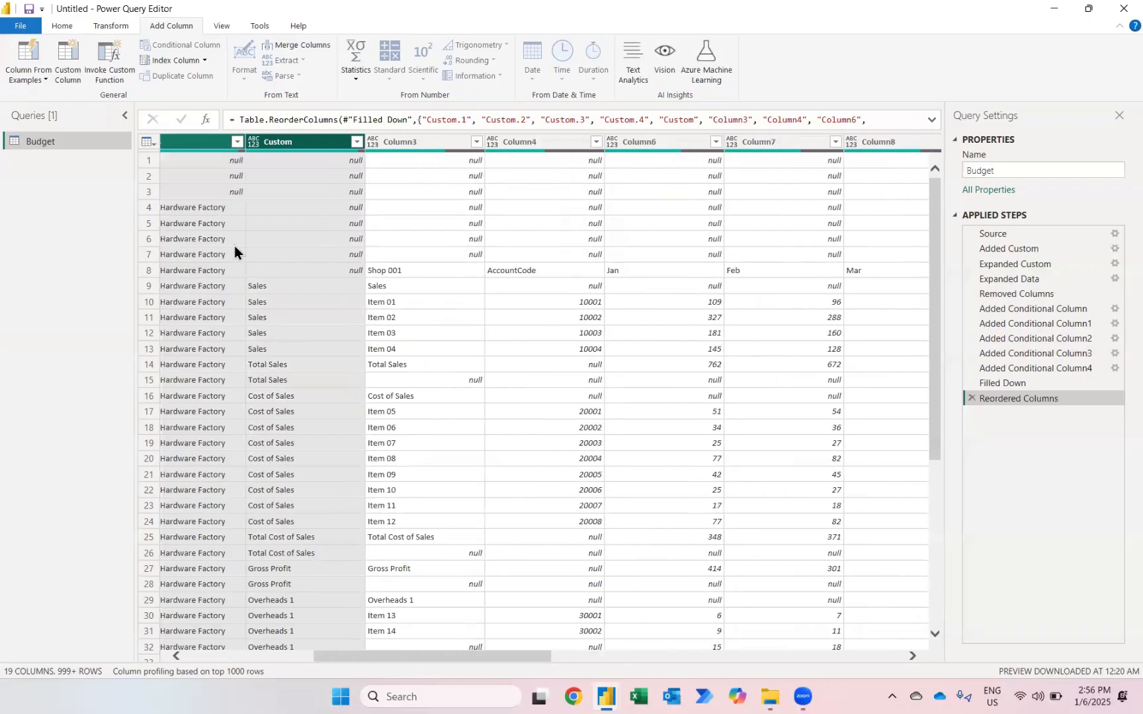
pyautogui.click(75, 28)
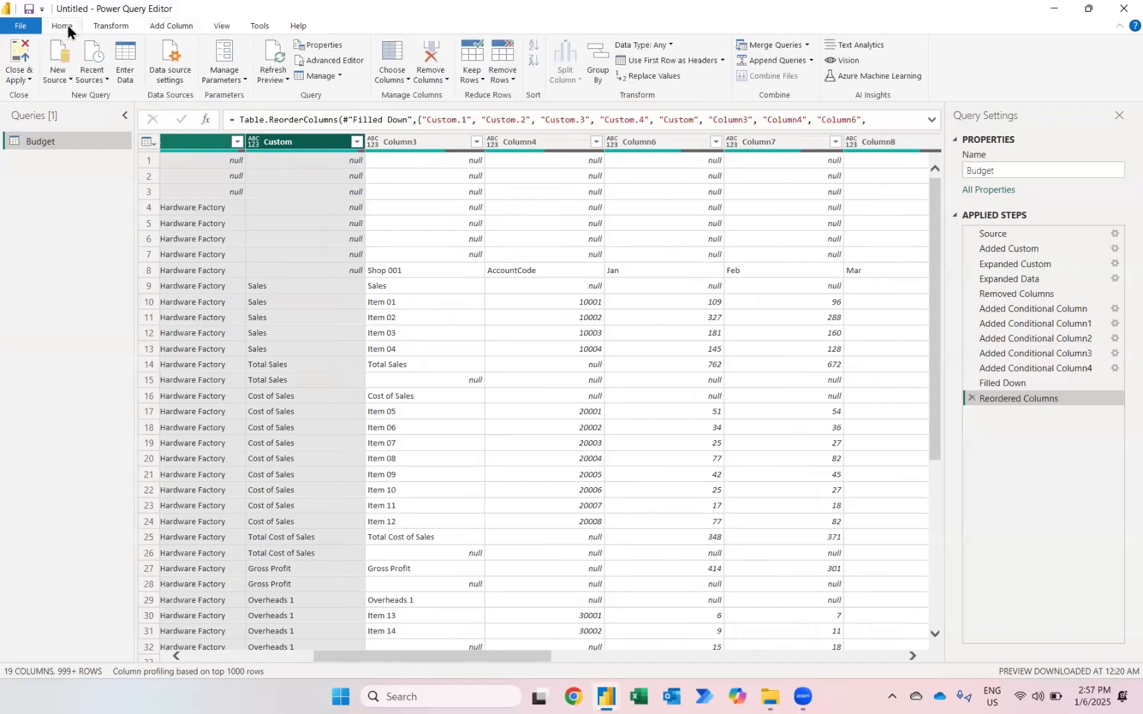
pyautogui.click(501, 76)
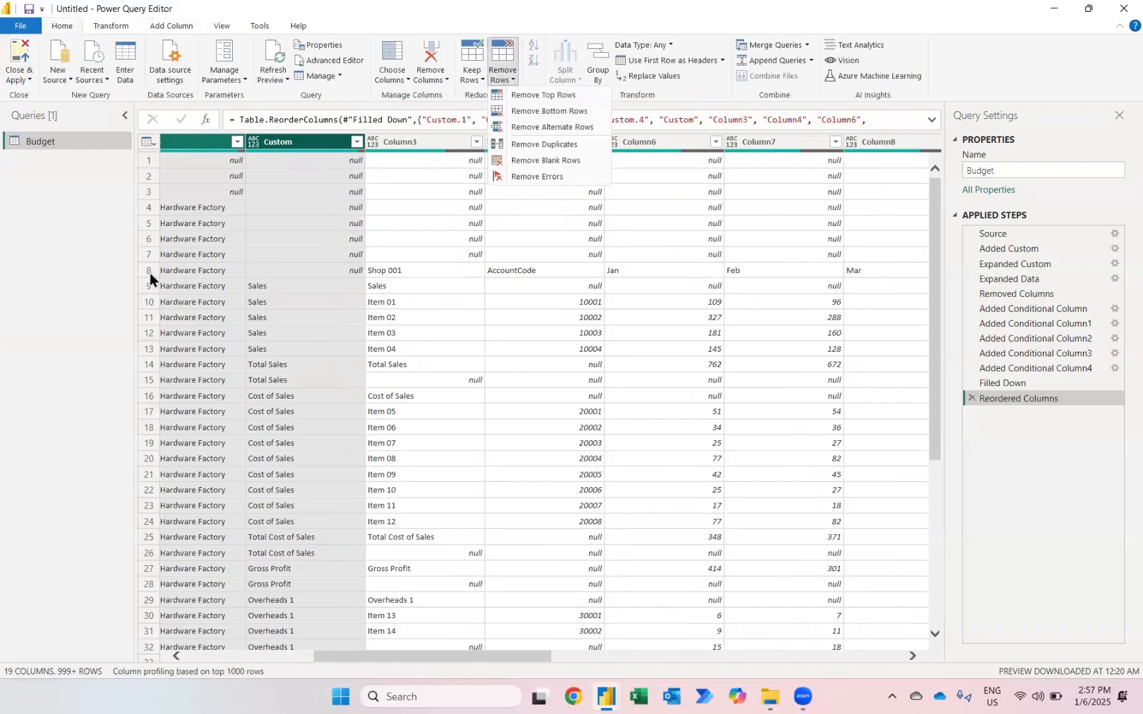
pyautogui.click(521, 98)
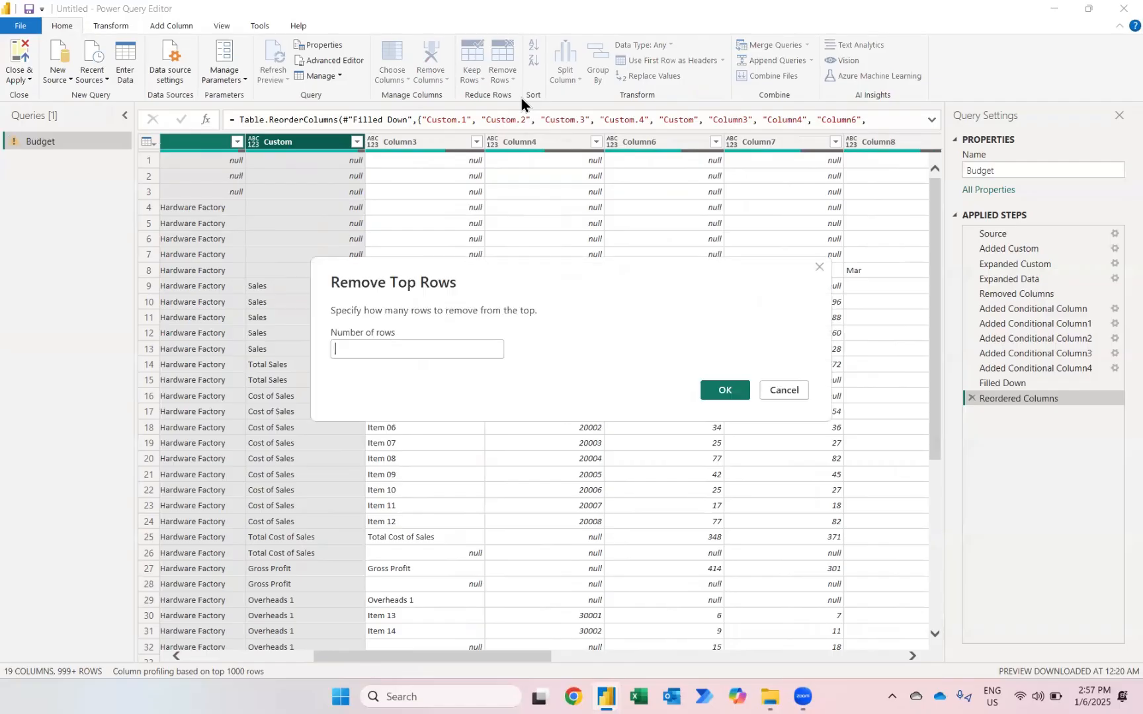
pyautogui.write('7')
pyautogui.click(723, 391)
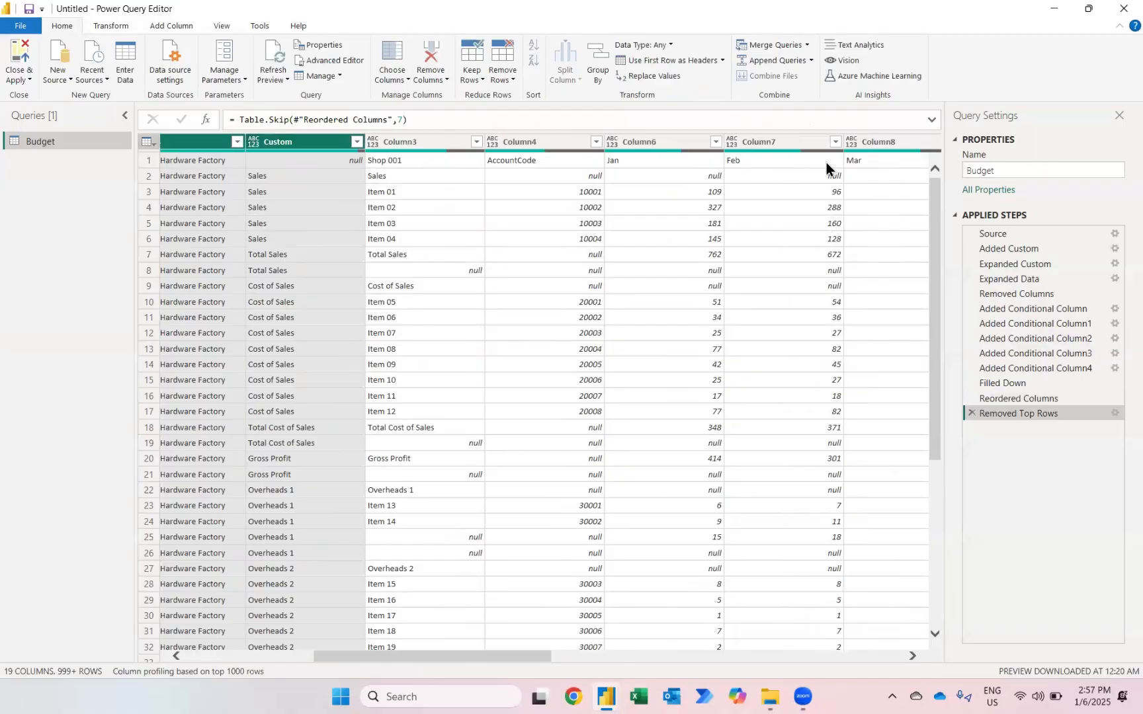
# Promote the first row with AccountCode and the month names to column headers.
pyautogui.click(148, 163)
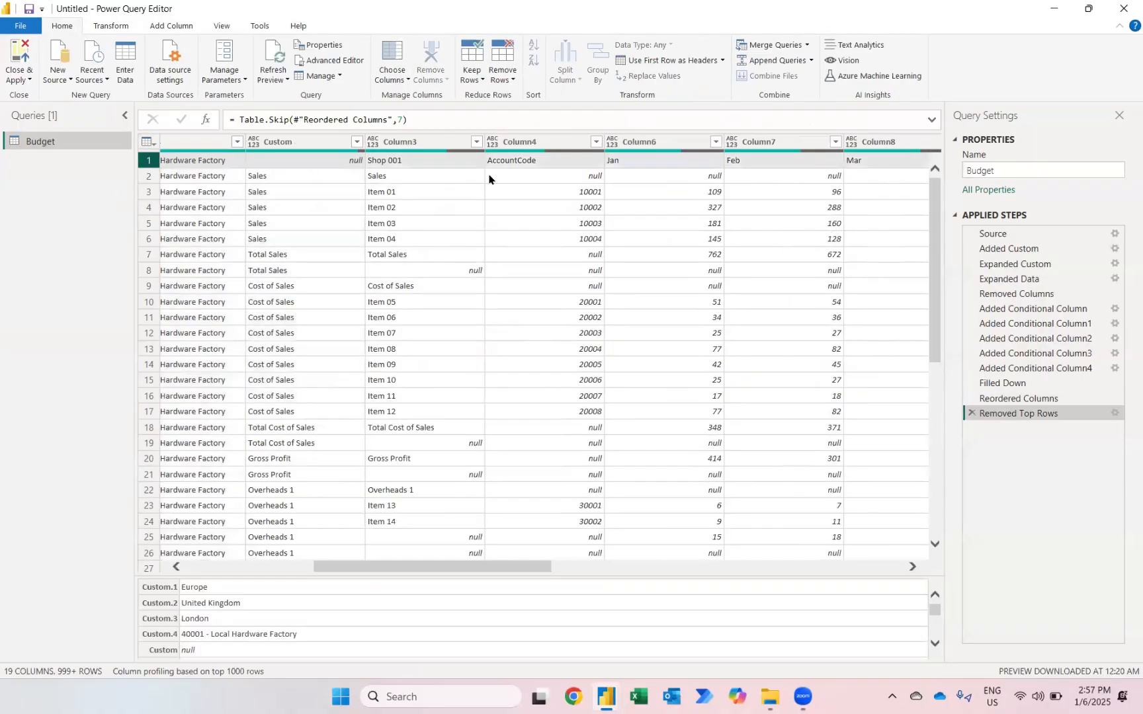
pyautogui.hscroll(10, 498, 180)
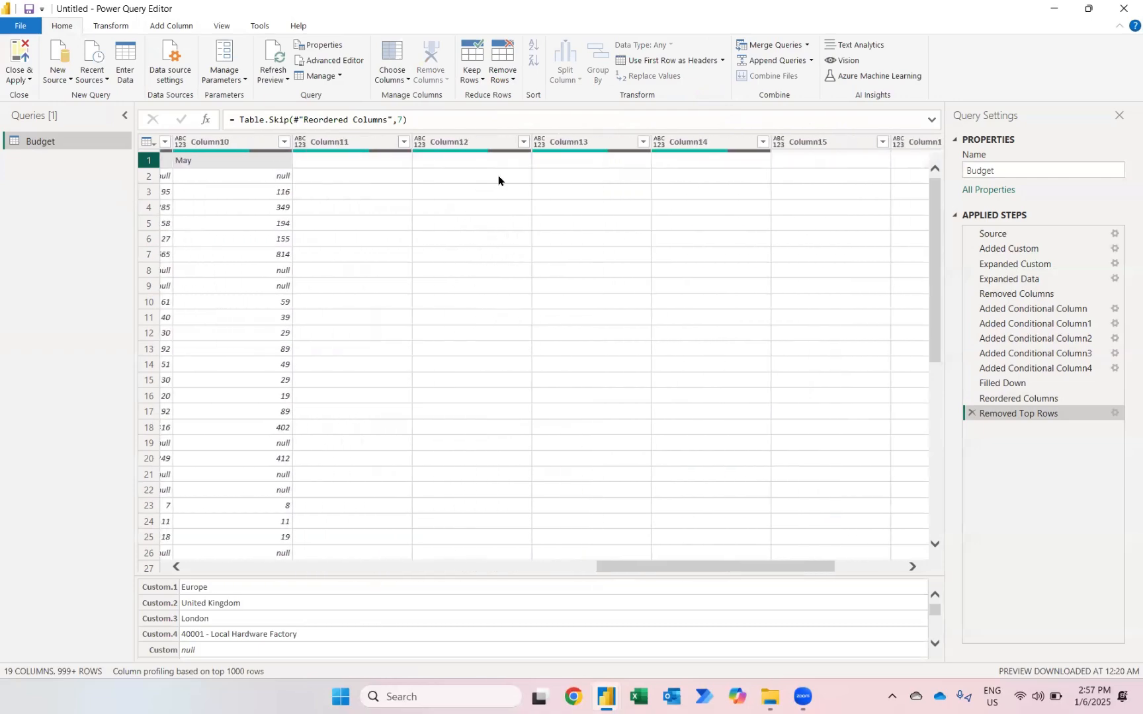
pyautogui.click(645, 61)
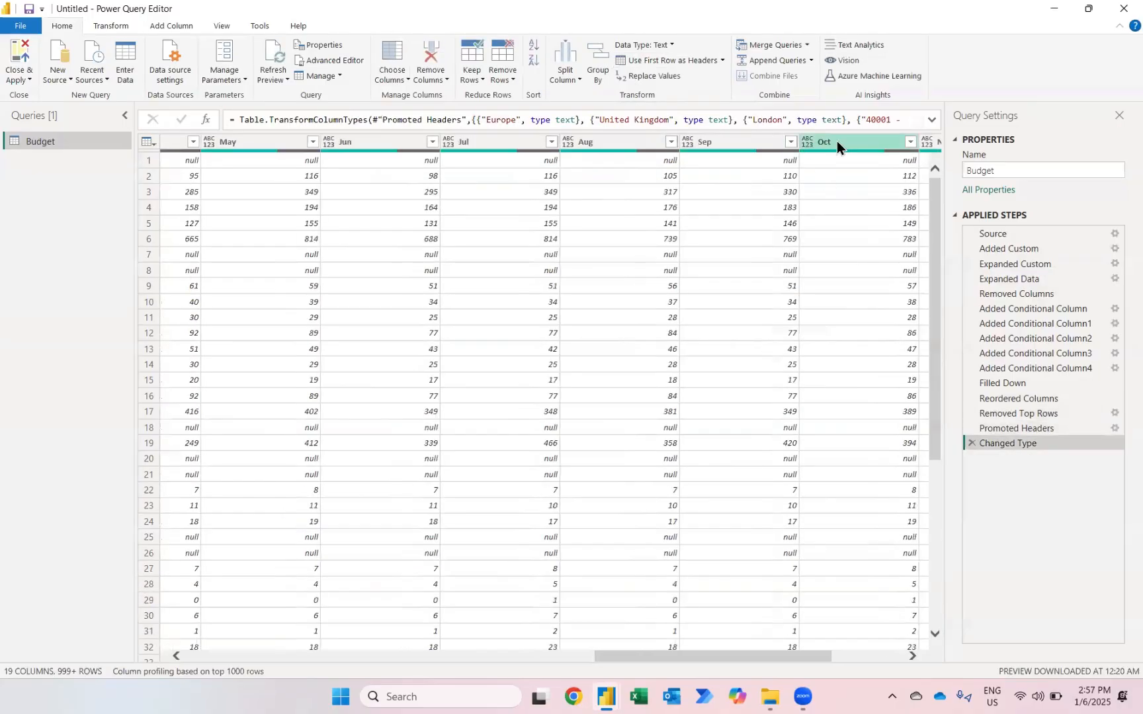
pyautogui.hscroll(5, 841, 285)
pyautogui.hscroll(-15, 863, 169)
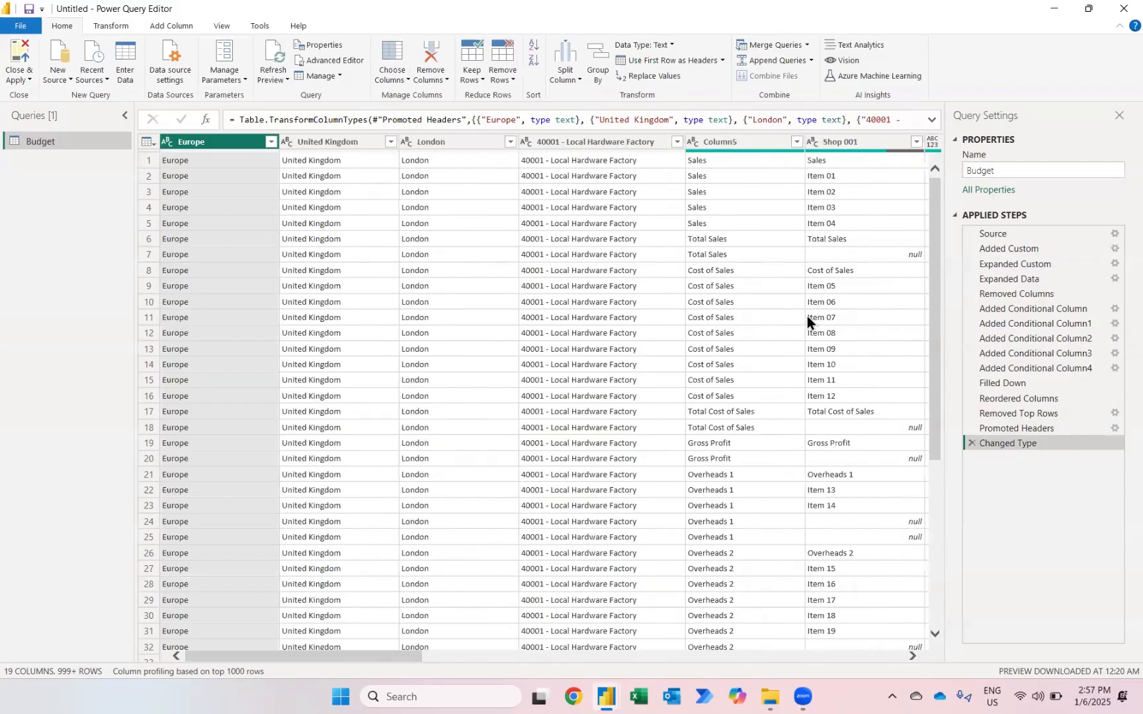
# Filter the Shop 001 column to exclude null, Cost of Sales, Overheads 1 to 3, Sales, Shop 001, Total Cost of Sales and Total Sales.
pyautogui.hscroll(3, 807, 315)
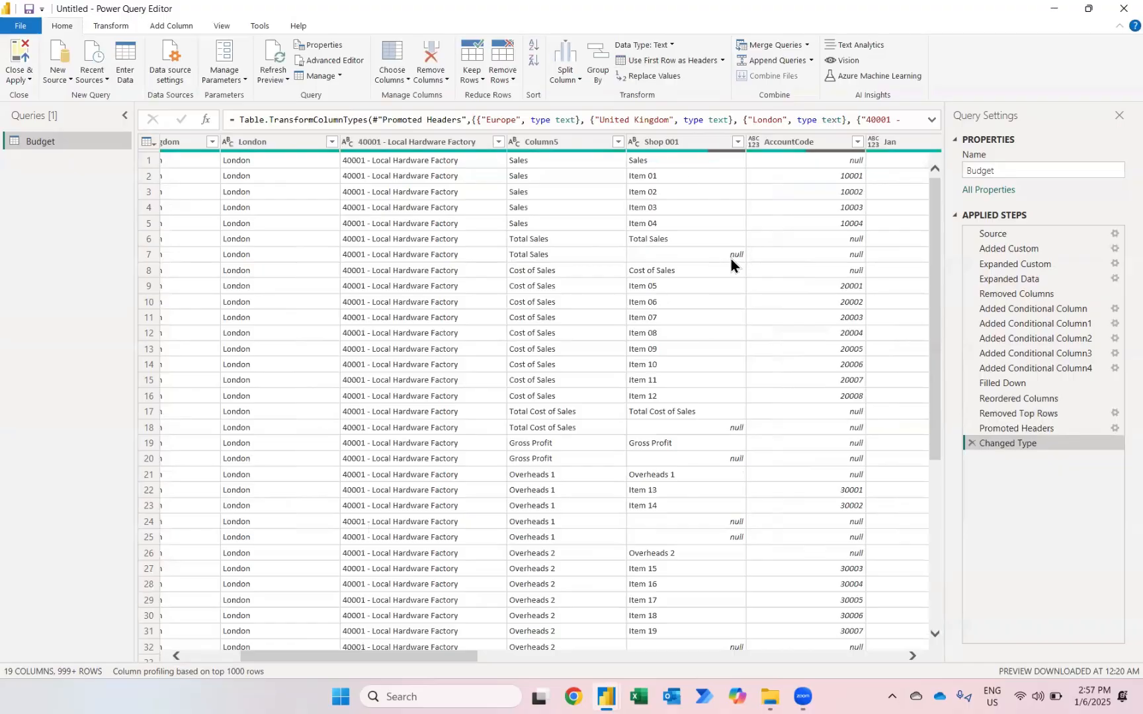
pyautogui.scroll(-6, 722, 398)
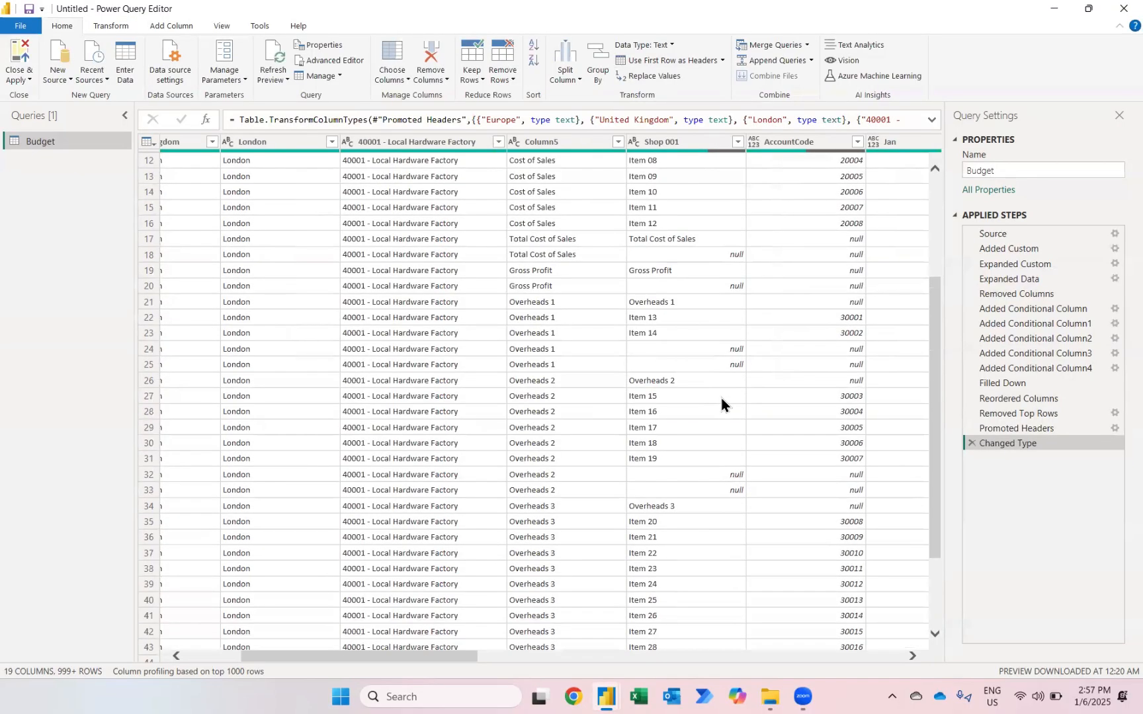
pyautogui.scroll(-4, 722, 398)
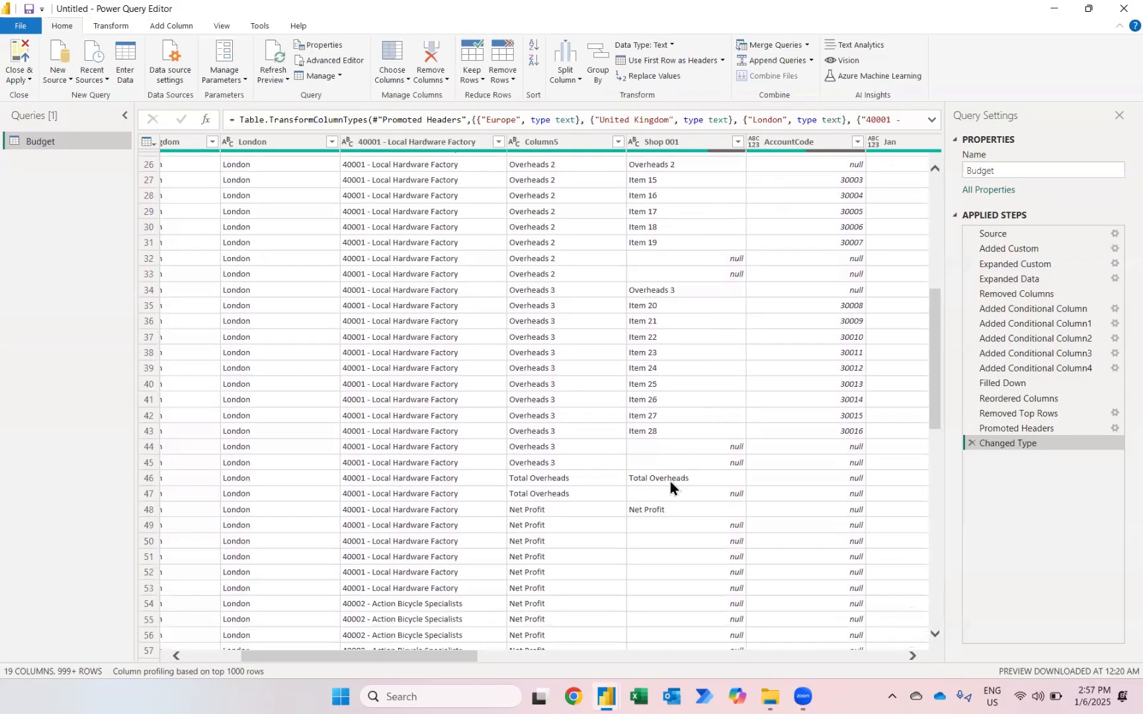
pyautogui.scroll(6, 674, 512)
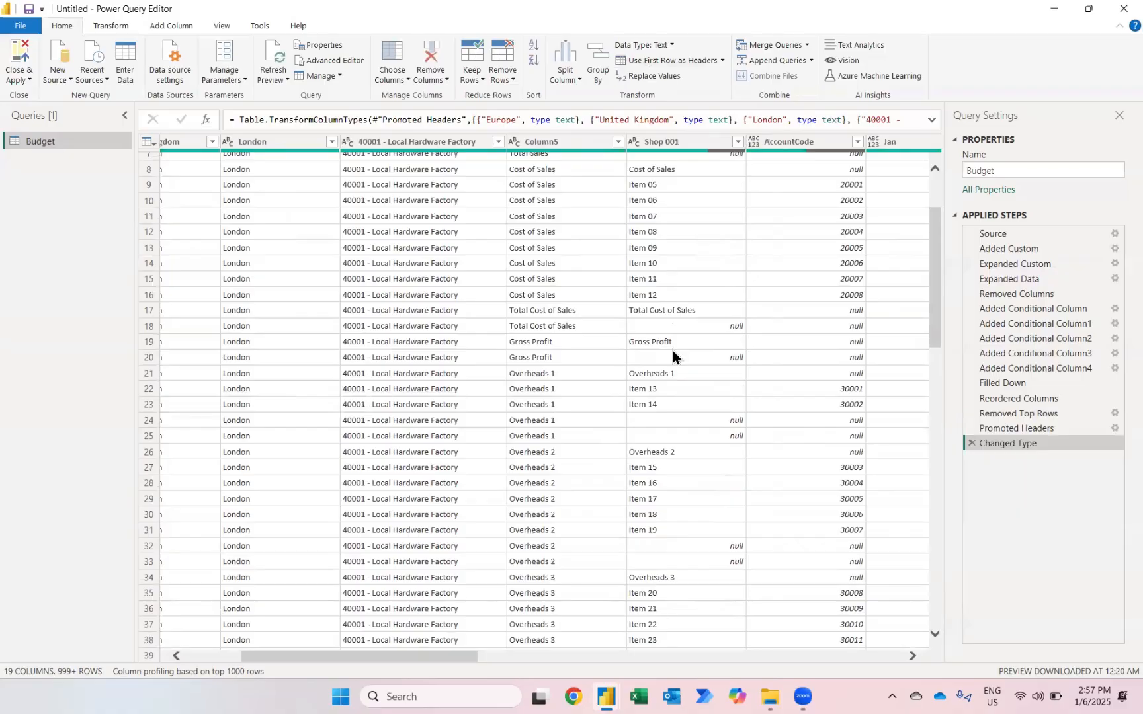
pyautogui.click(737, 142)
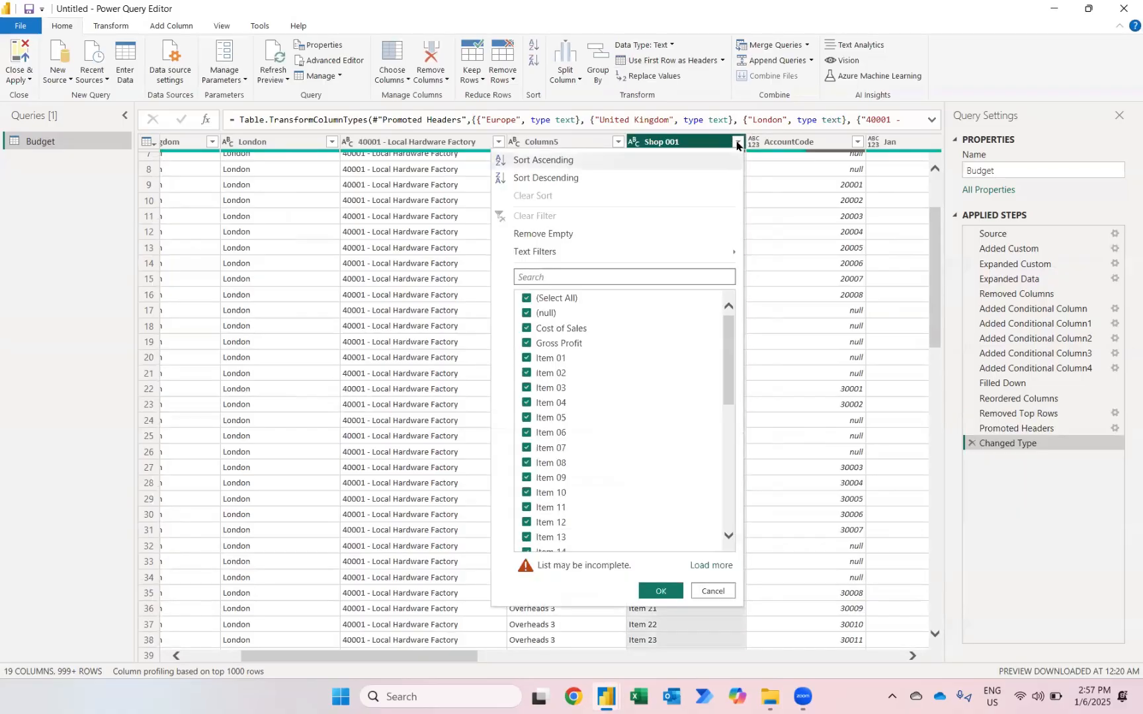
pyautogui.click(526, 313)
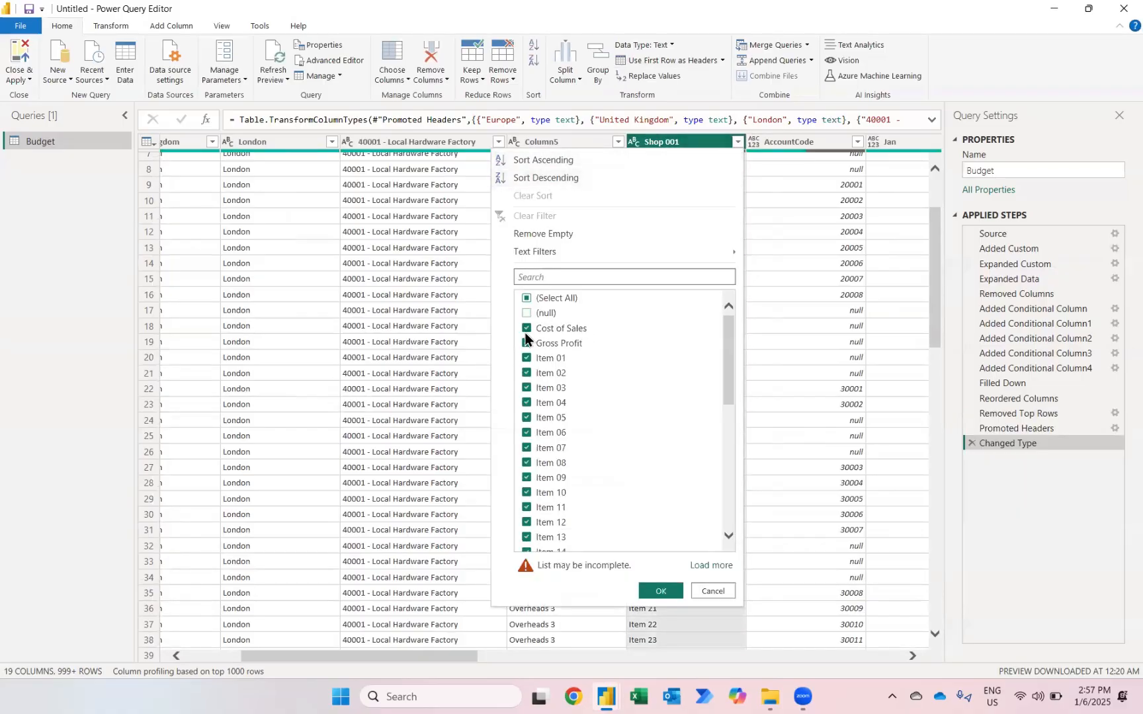
pyautogui.click(526, 328)
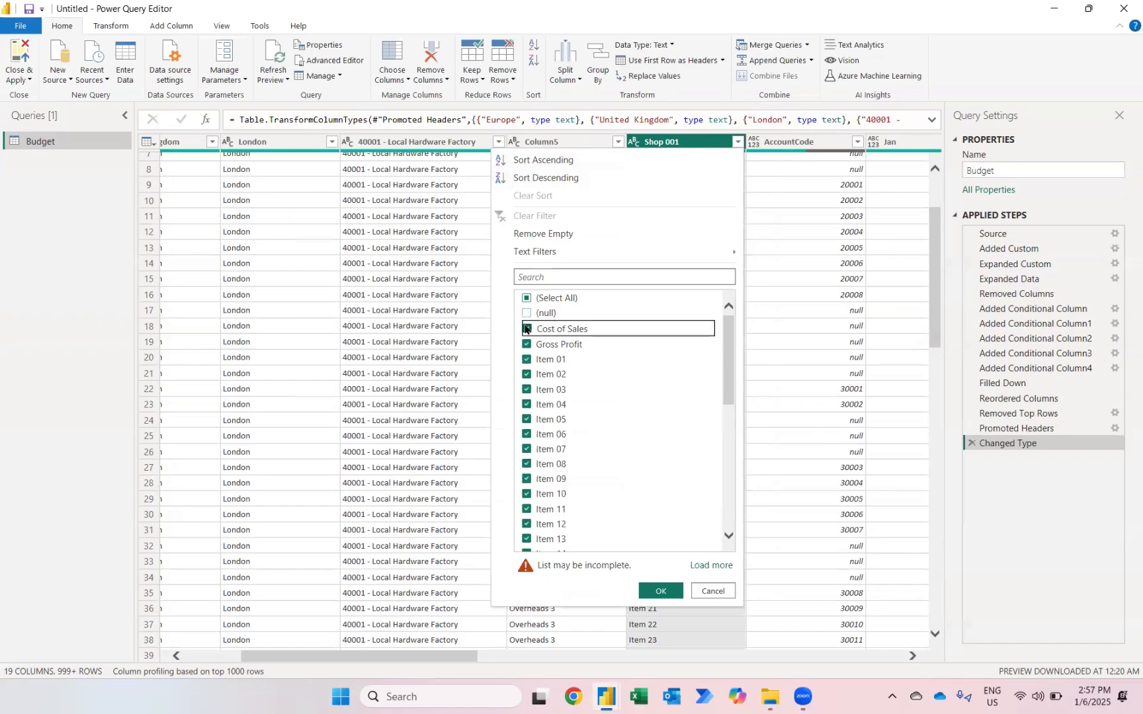
pyautogui.scroll(-7, 566, 349)
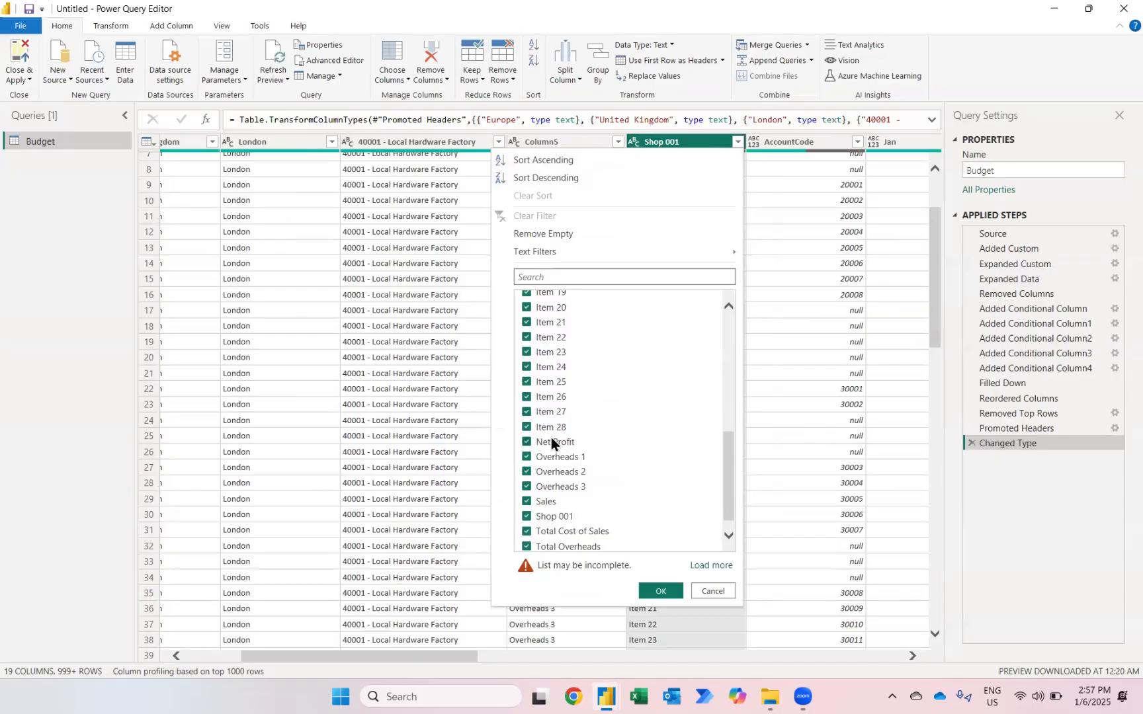
pyautogui.click(527, 457)
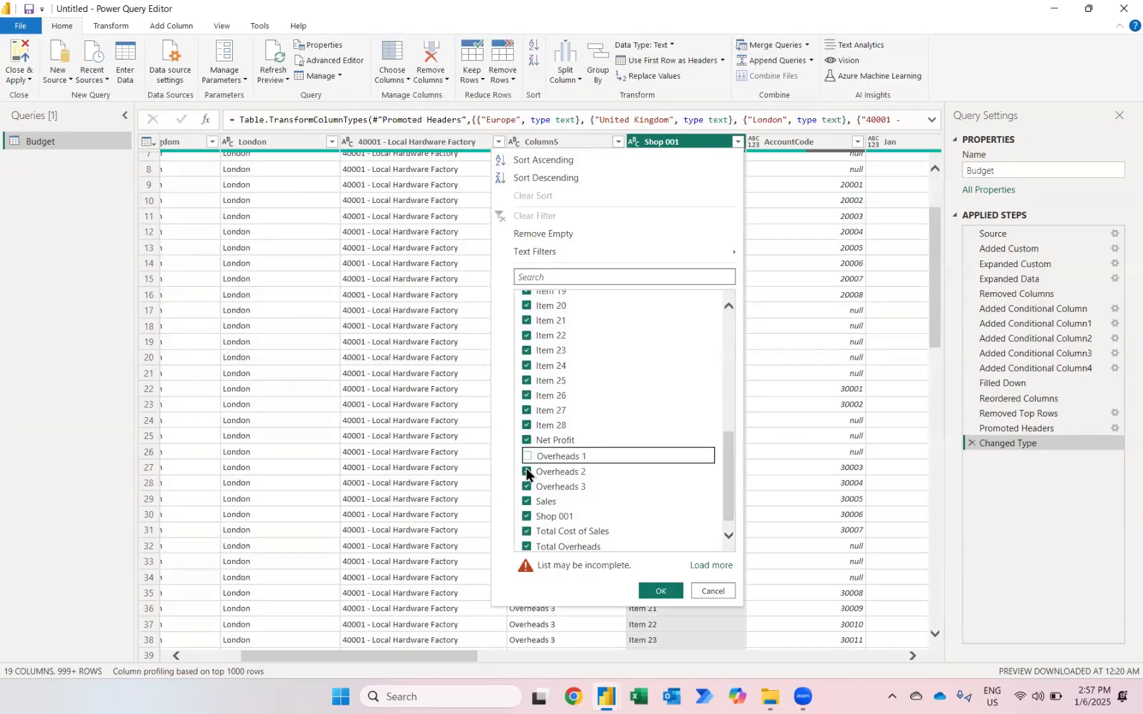
pyautogui.click(527, 471)
pyautogui.click(527, 487)
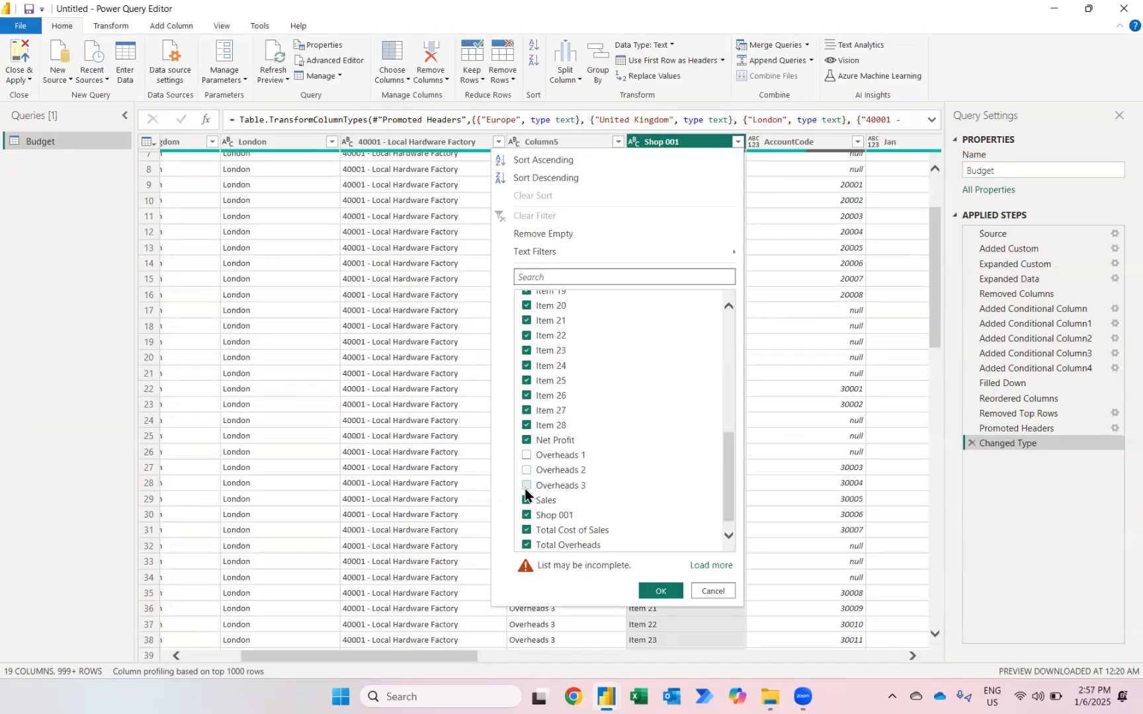
pyautogui.click(526, 501)
pyautogui.click(526, 515)
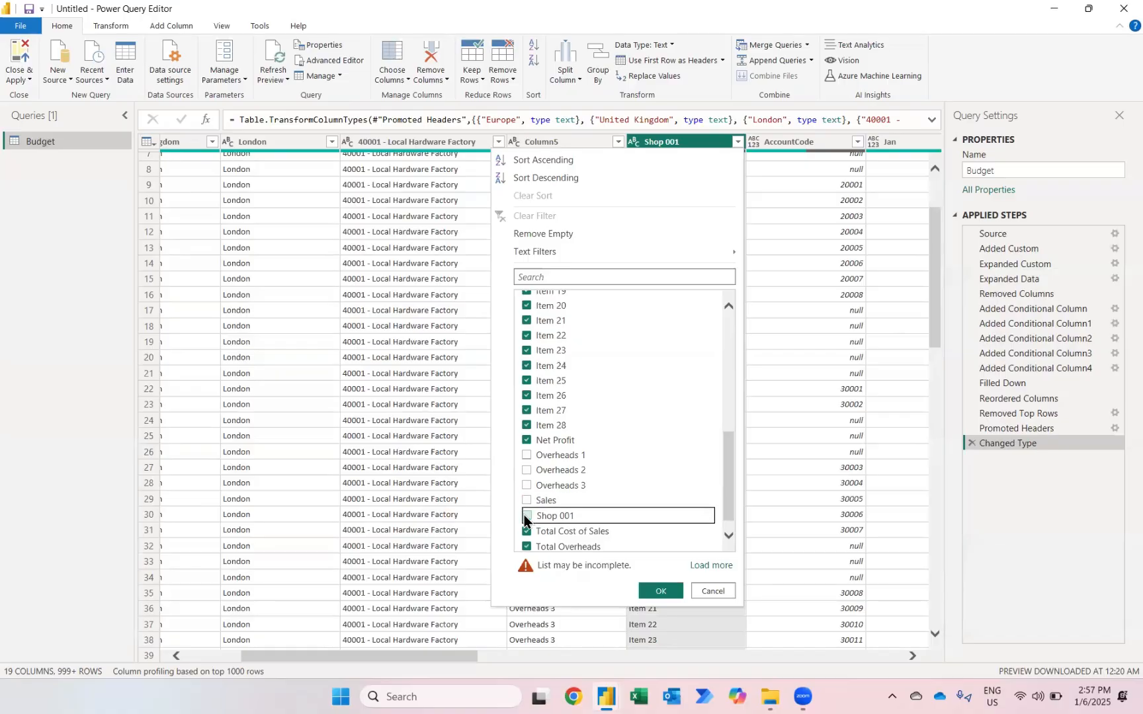
pyautogui.scroll(-1, 634, 496)
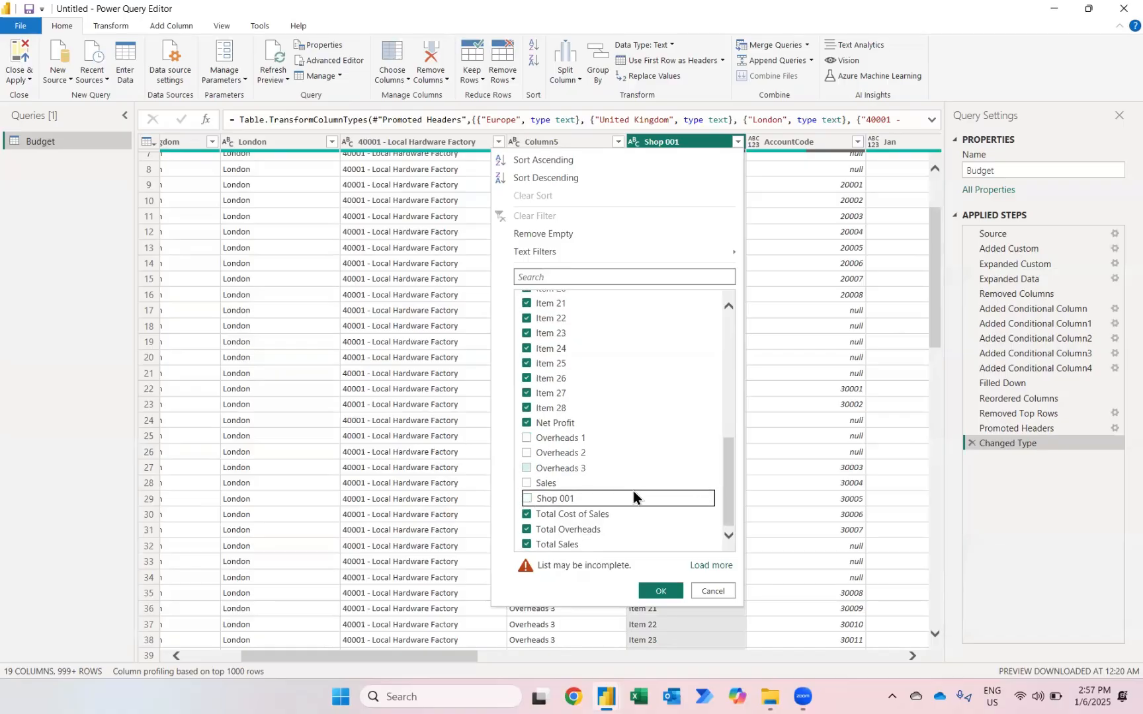
pyautogui.click(528, 514)
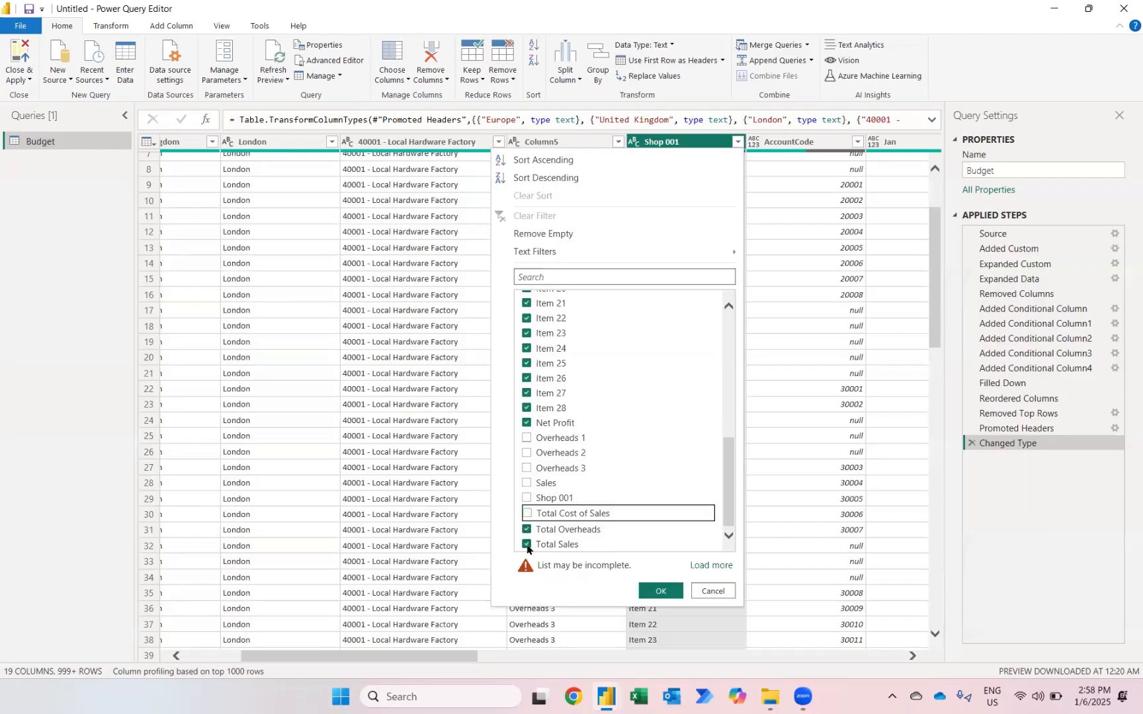
pyautogui.click(526, 544)
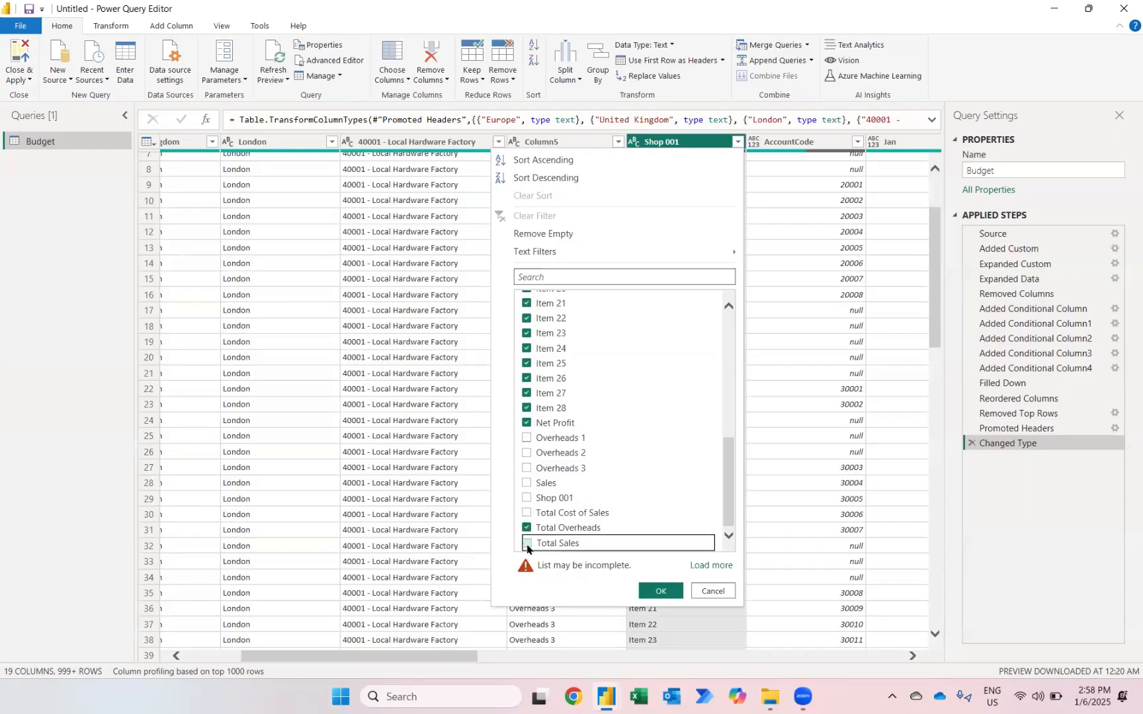
pyautogui.click(678, 592)
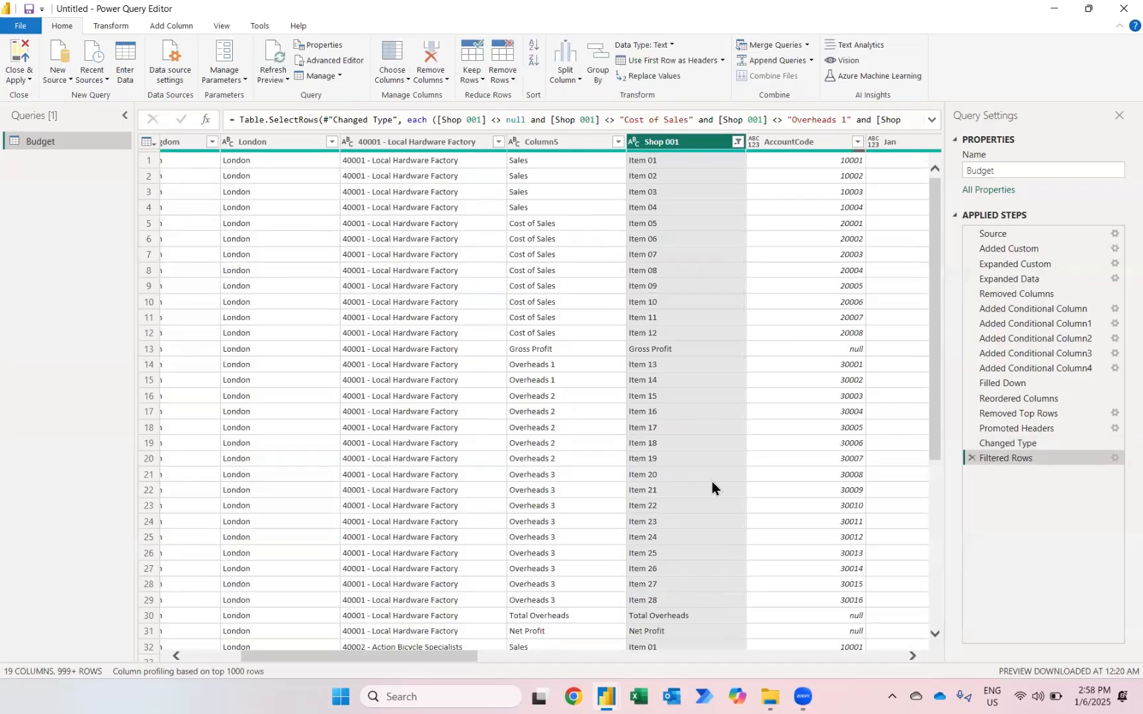
# Unpivot the twelve month columns from Jan to Dec in the Budget query into attribute and value columns.
pyautogui.hscroll(3, 712, 481)
pyautogui.click(678, 141)
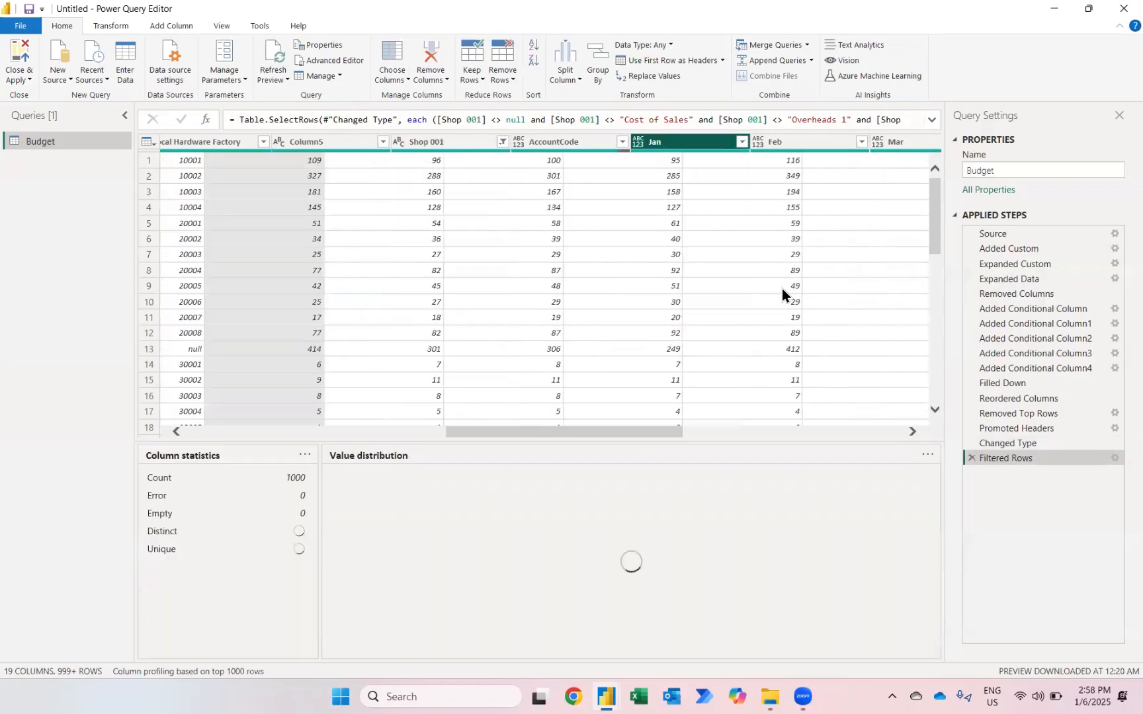
pyautogui.hscroll(5, 782, 288)
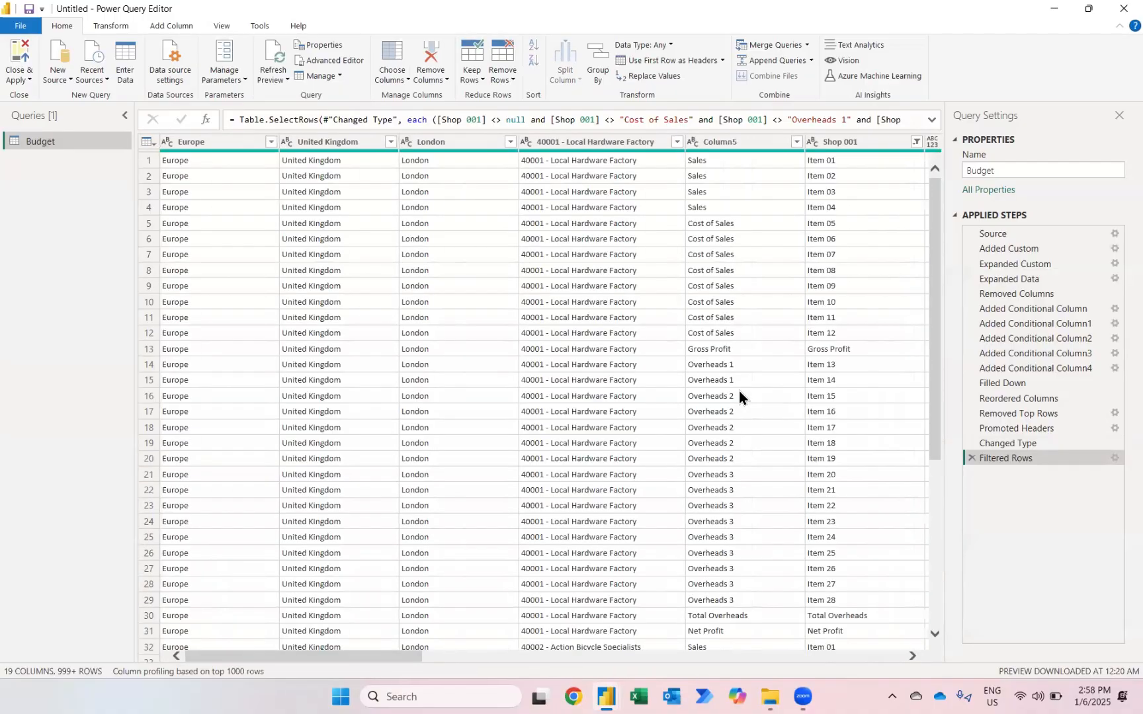
pyautogui.click(104, 27)
pyautogui.click(351, 45)
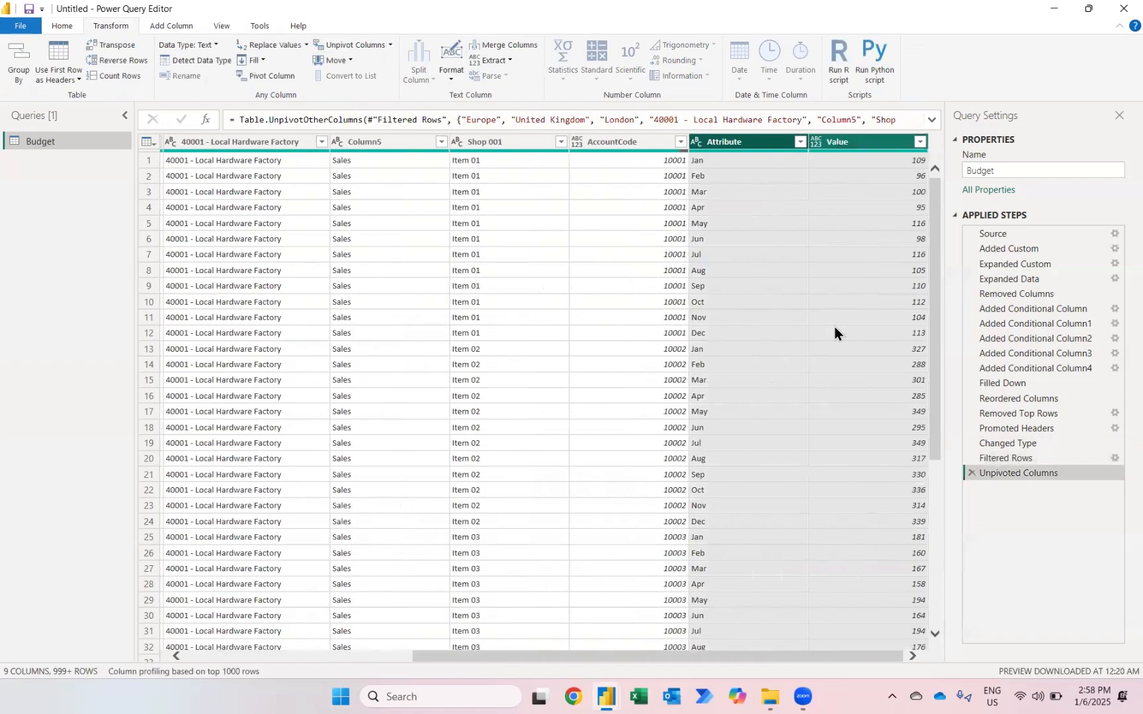
# Set the Value column's data type to Whole Number and rename the Attribute column as Months.
pyautogui.click(811, 143)
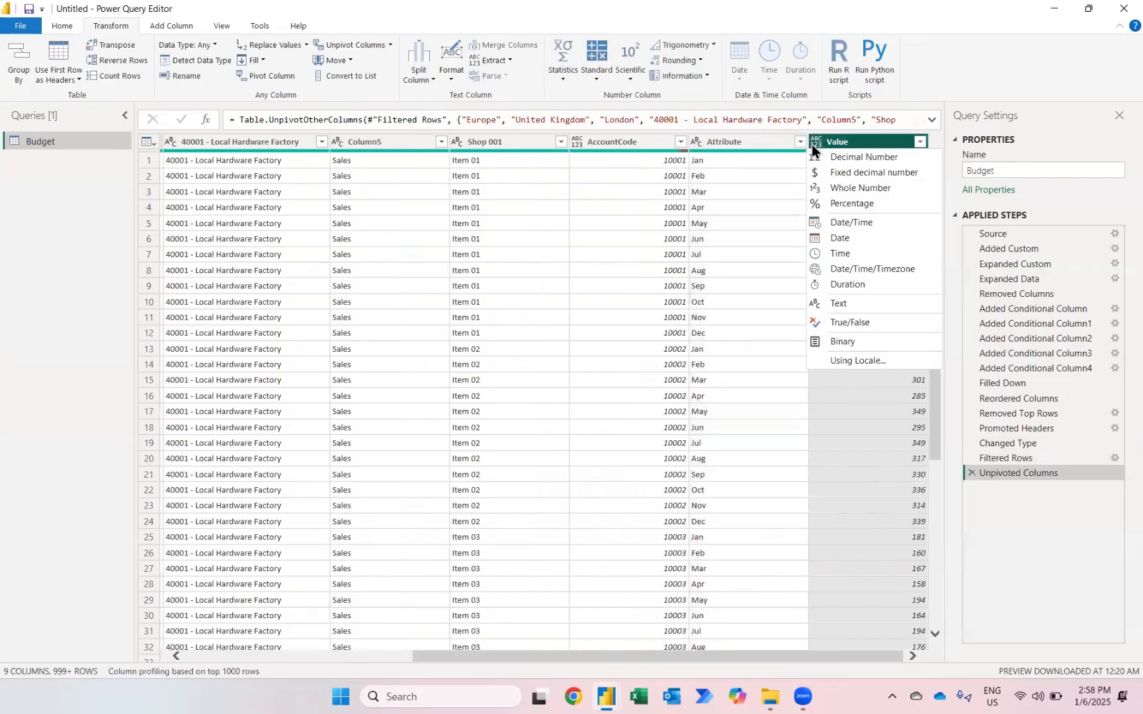
pyautogui.click(843, 188)
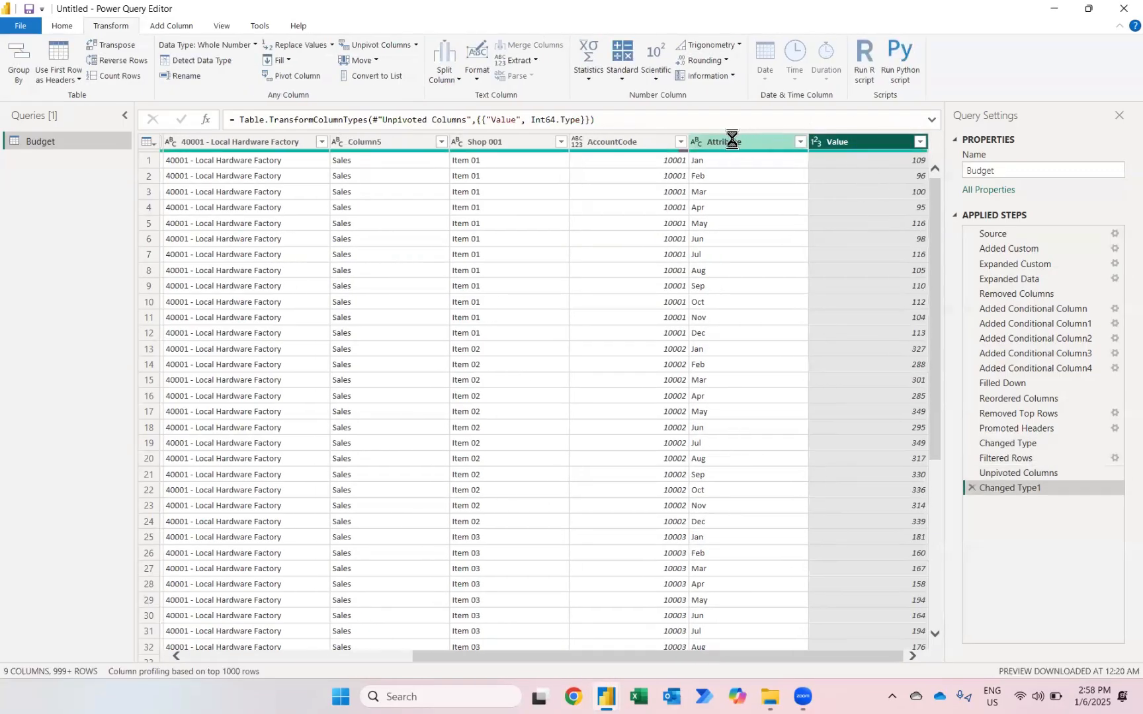
pyautogui.doubleClick(731, 140)
pyautogui.write('Month')
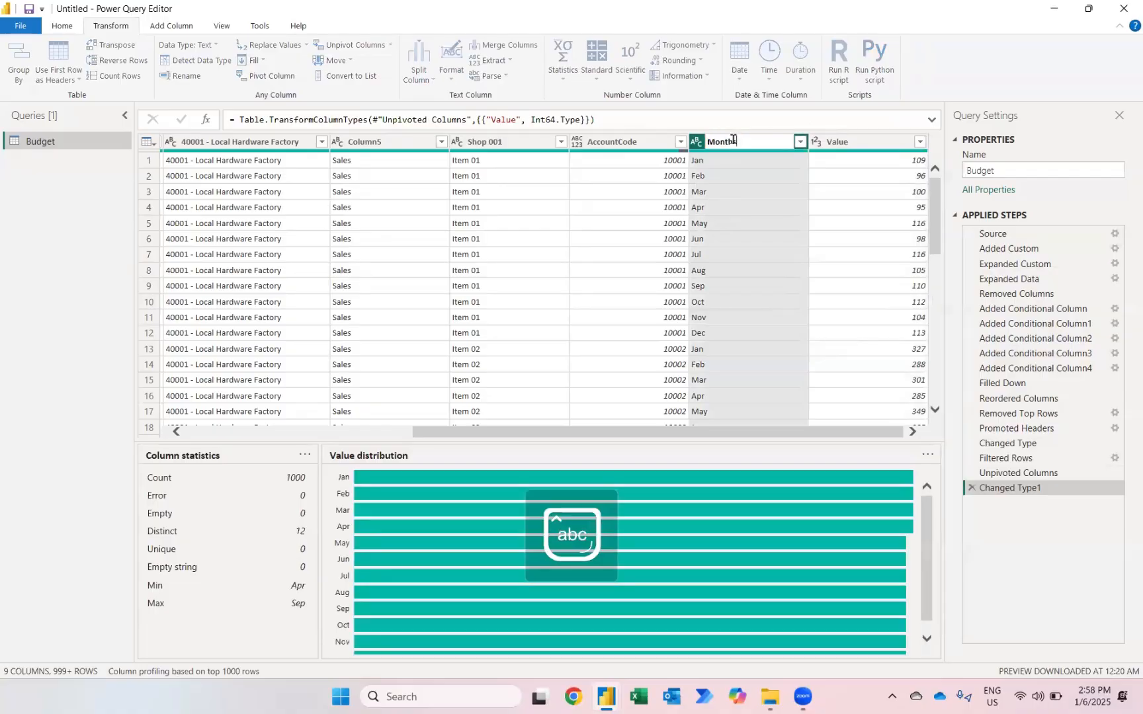
pyautogui.write('s')
pyautogui.press('Return')
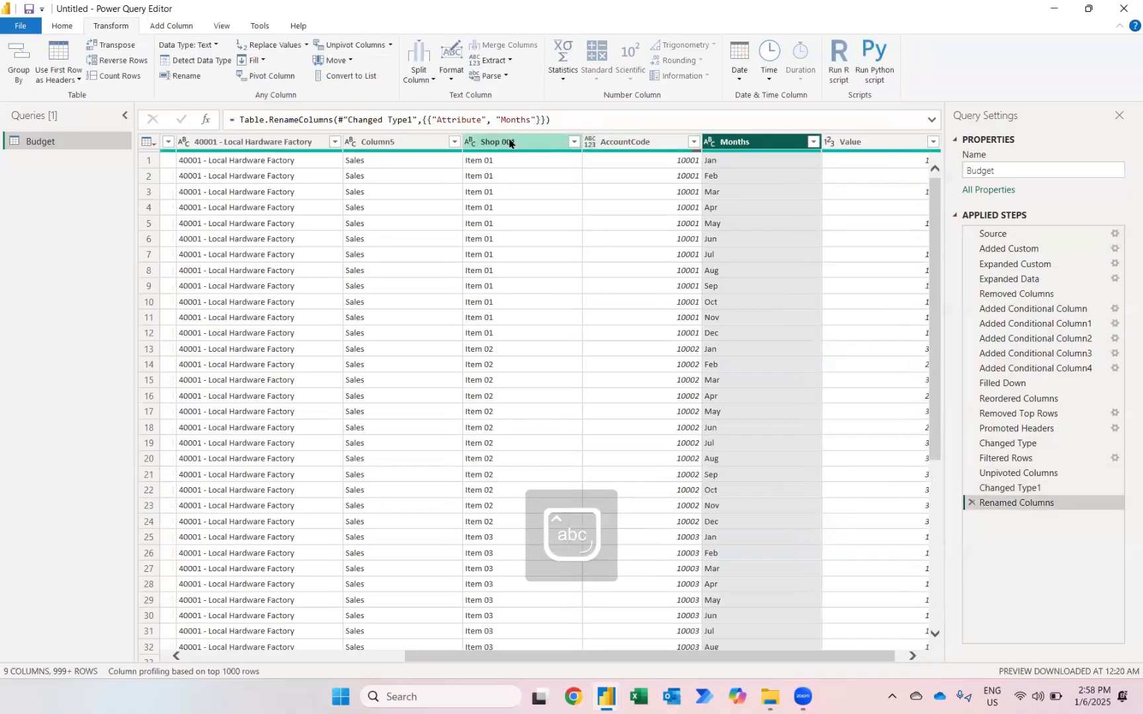
# Rename the Shop 001 column holding the item names as Sub Group Items.
pyautogui.click(509, 143)
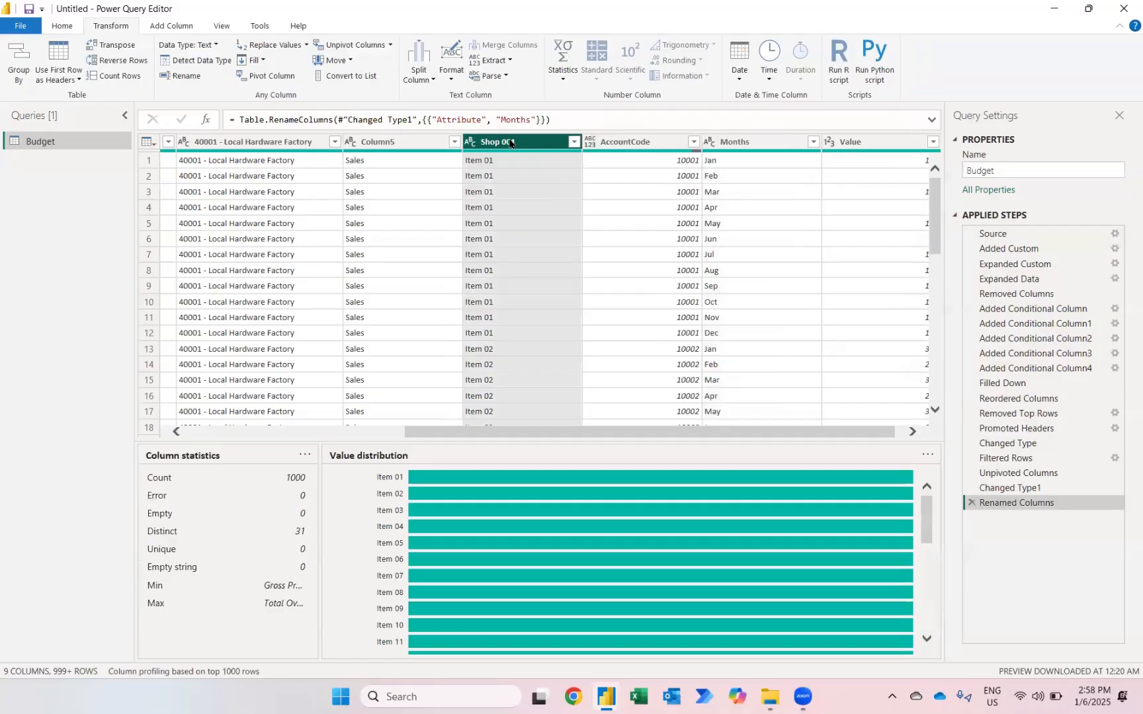
pyautogui.doubleClick(509, 142)
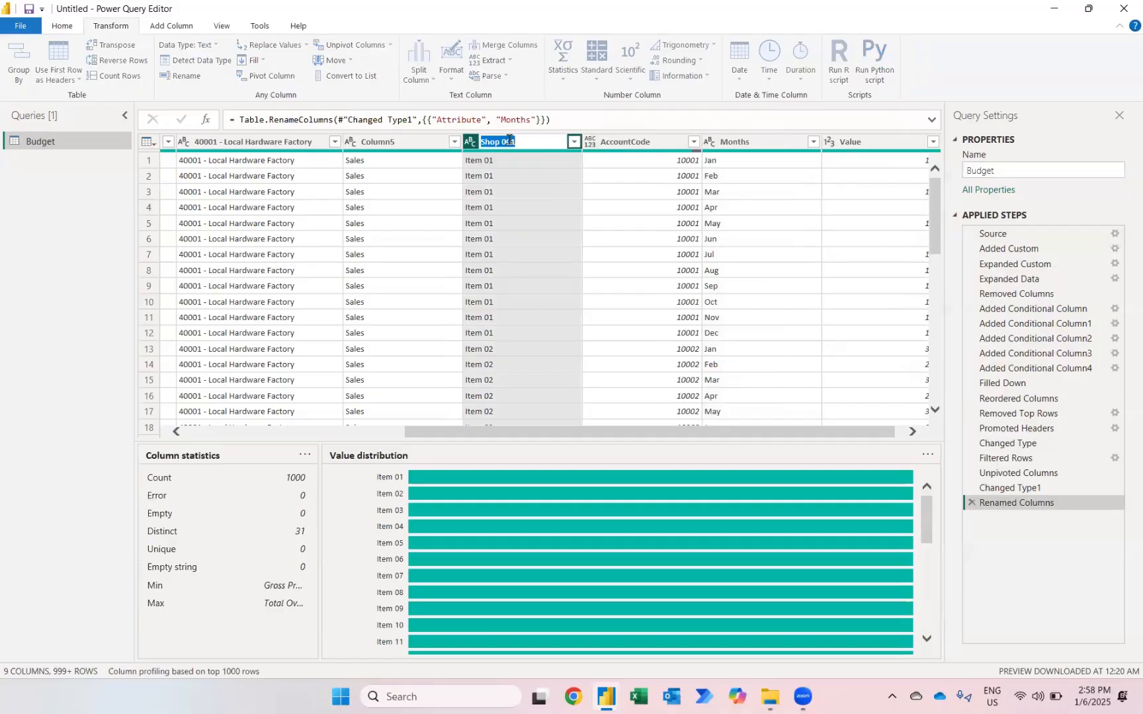
pyautogui.write('Sub G')
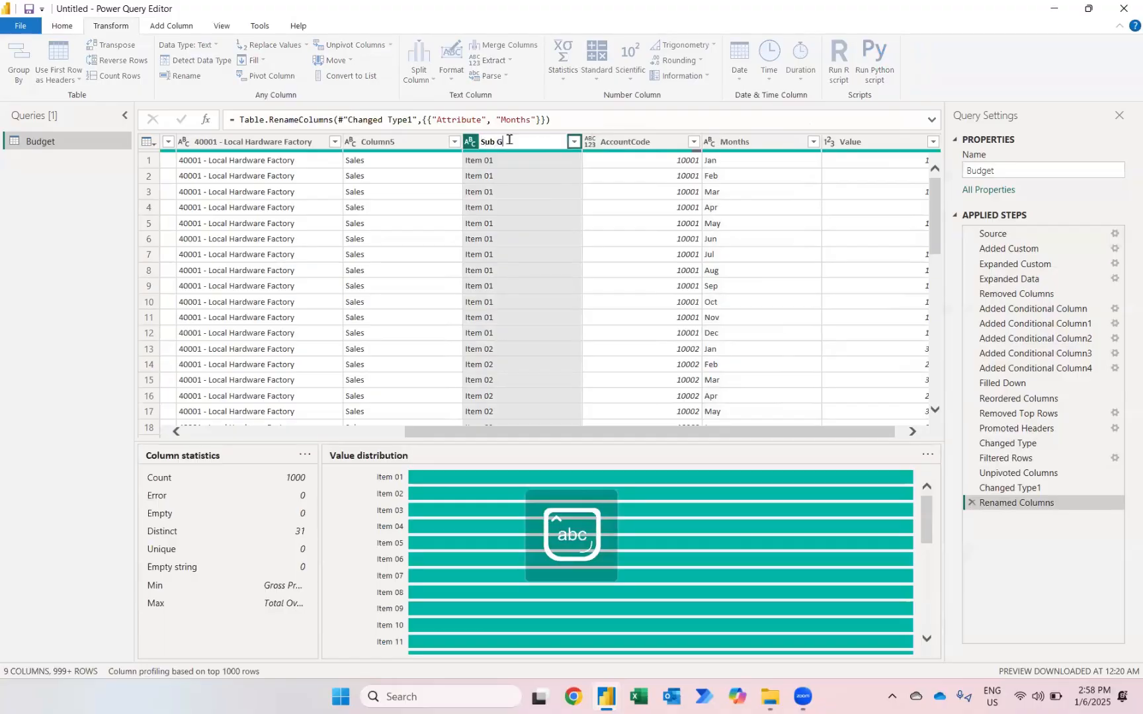
pyautogui.write('roup Id')
pyautogui.write('ems')
pyautogui.press('Return')
# Rename Column5, which holds the Sales, Cost of Sales and Overheads categories, as Group Items.
pyautogui.doubleClick(381, 143)
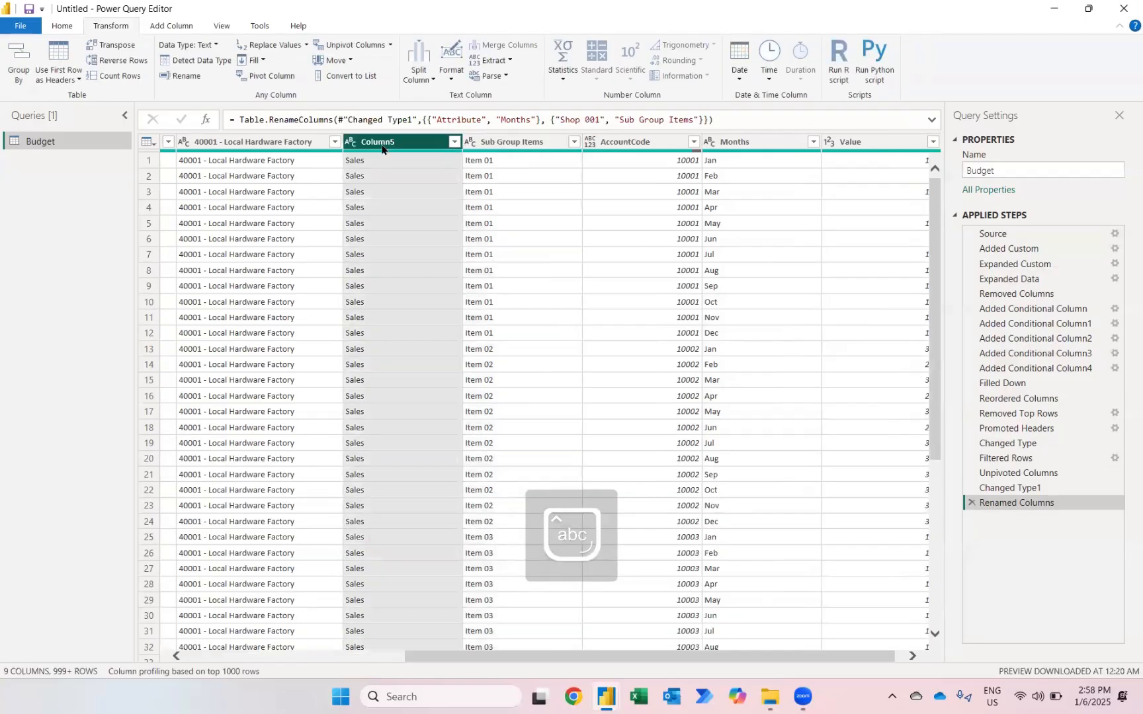
pyautogui.write('Group')
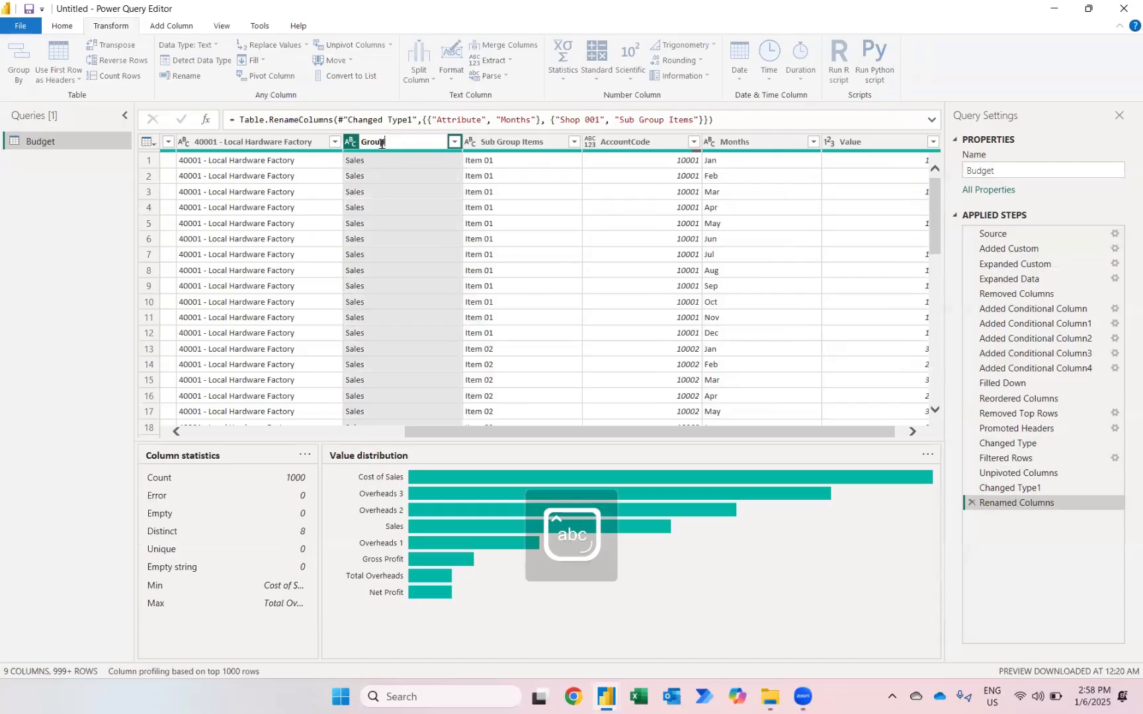
pyautogui.write(' Items')
pyautogui.press('Return')
# Rename the Europe column at the start of the table as Region.
pyautogui.hscroll(-5, 369, 167)
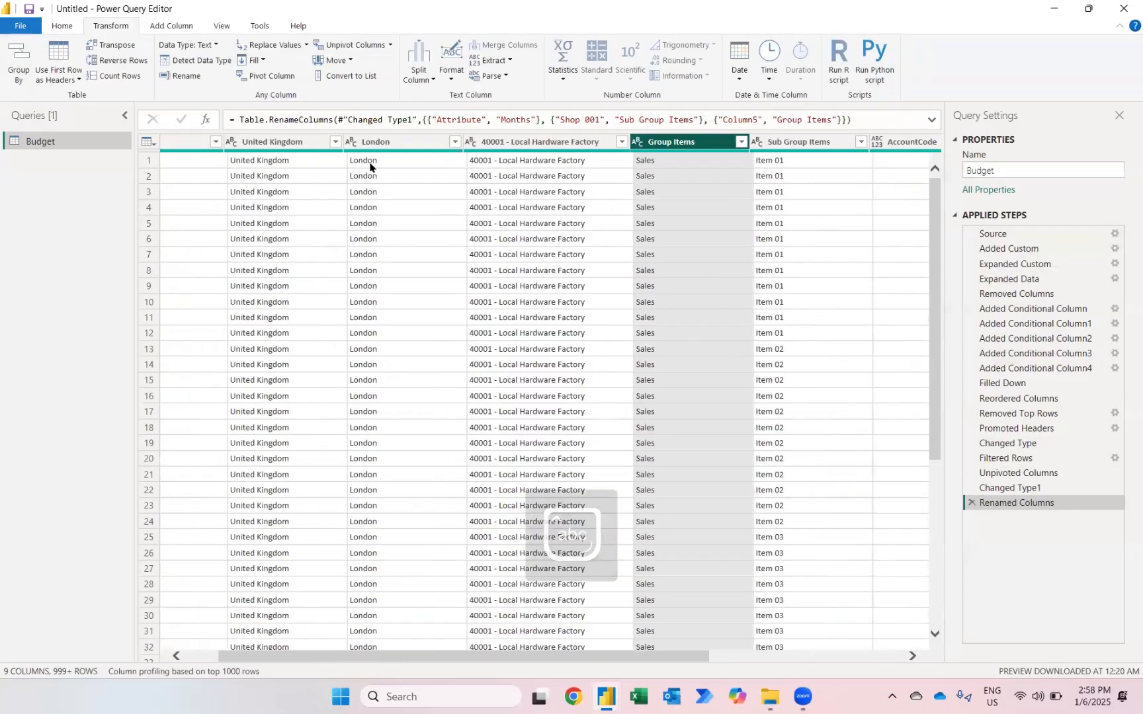
pyautogui.click(199, 145)
pyautogui.doubleClick(199, 143)
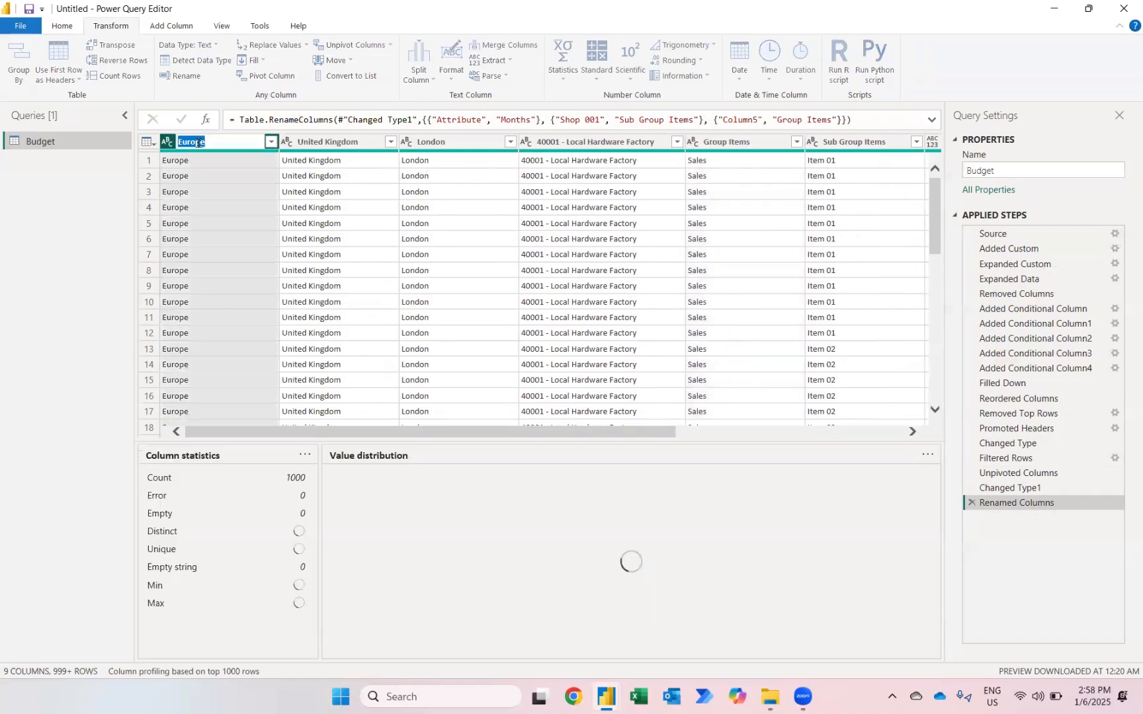
pyautogui.write('Region')
pyautogui.press('Return')
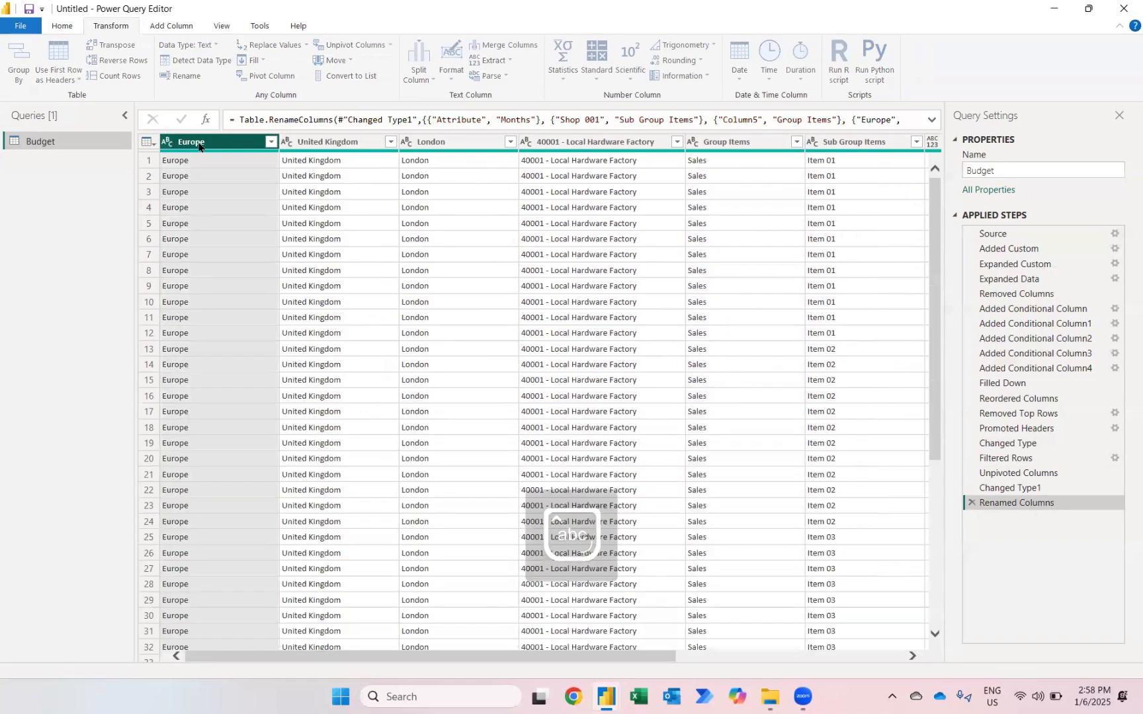
# Rename the United Kingdom column as Country and the London column as City.
pyautogui.click(329, 146)
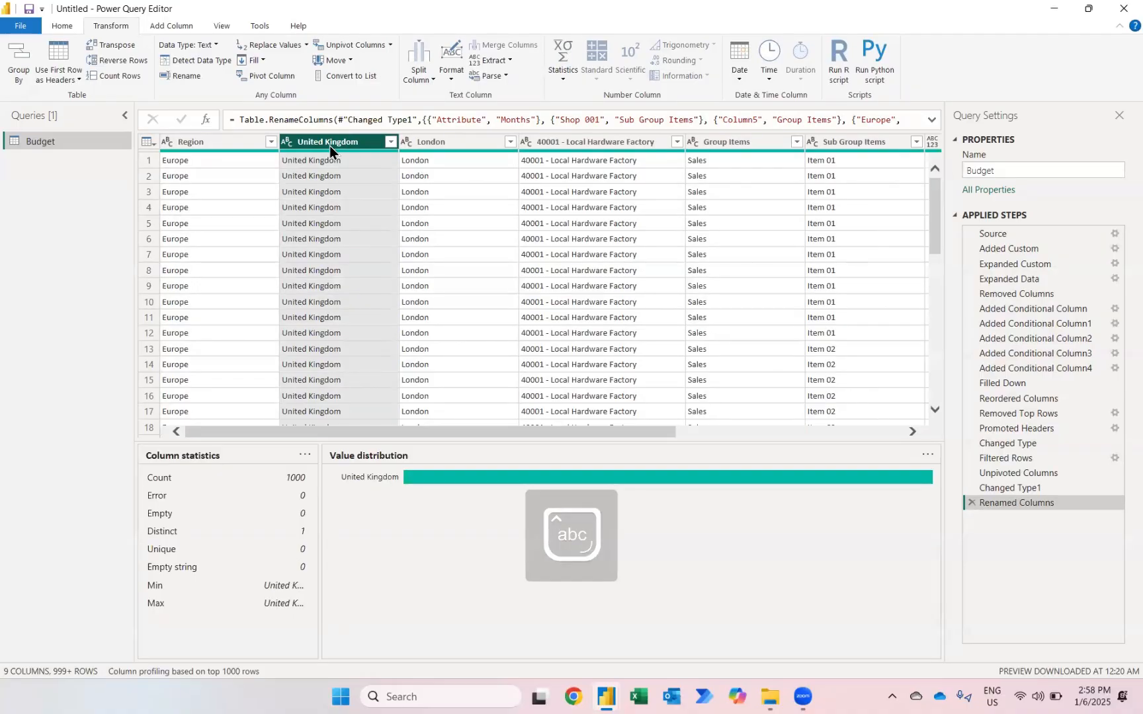
pyautogui.doubleClick(311, 141)
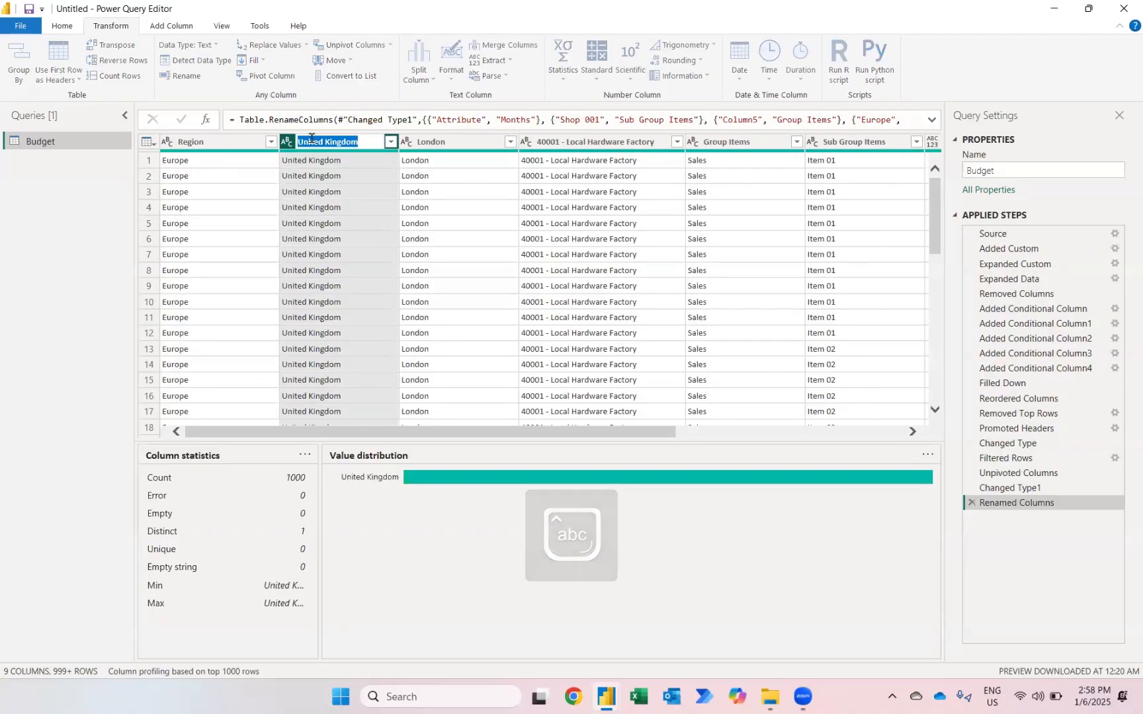
pyautogui.write('Country')
pyautogui.press('Return')
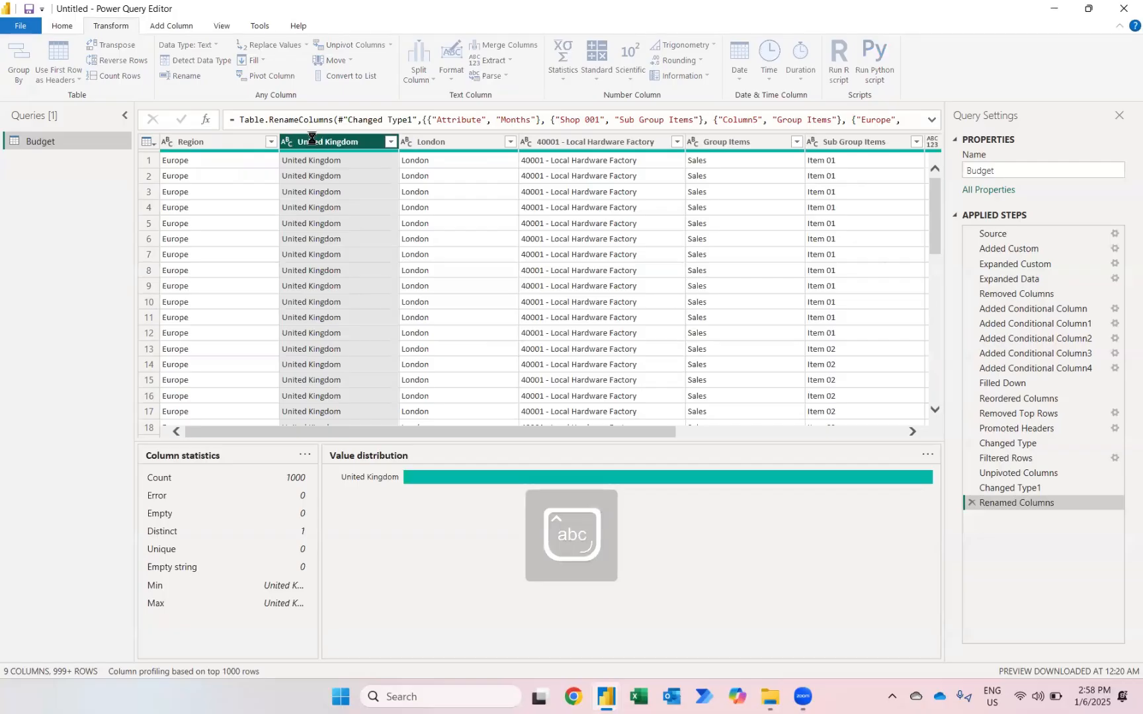
pyautogui.click(447, 142)
pyautogui.doubleClick(447, 141)
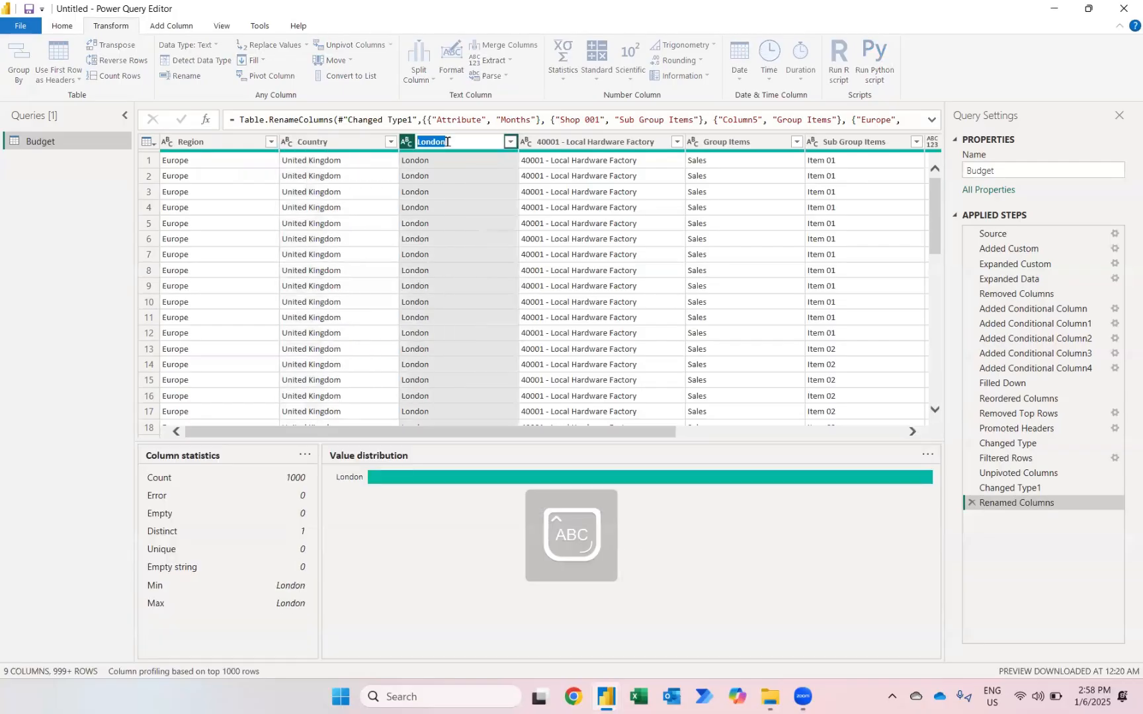
pyautogui.write('City')
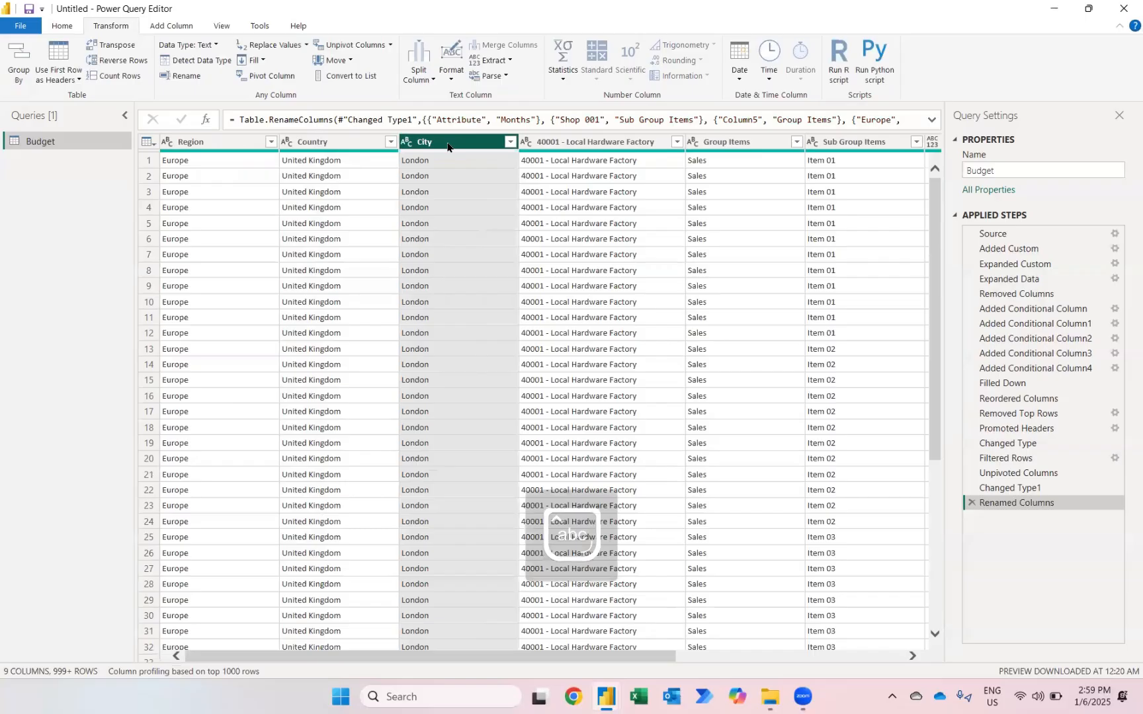
# Split the 40001 - Local Hardware Factory column at each occurrence of the custom delimiter "-".
pyautogui.click(562, 143)
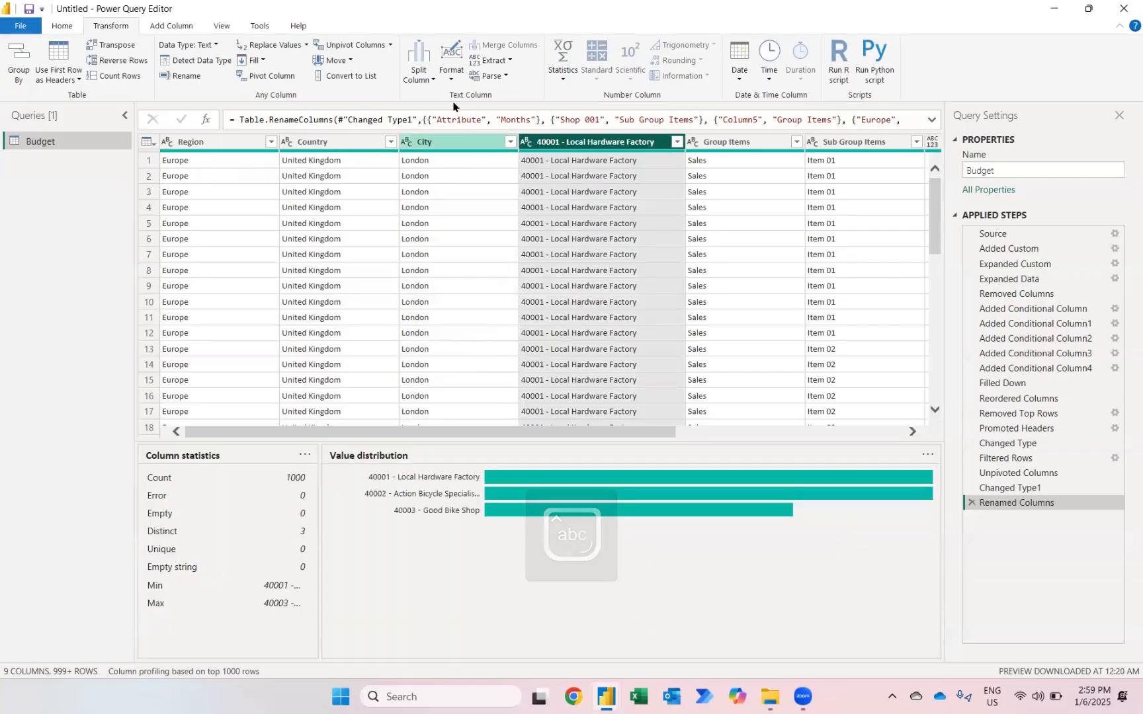
pyautogui.click(417, 74)
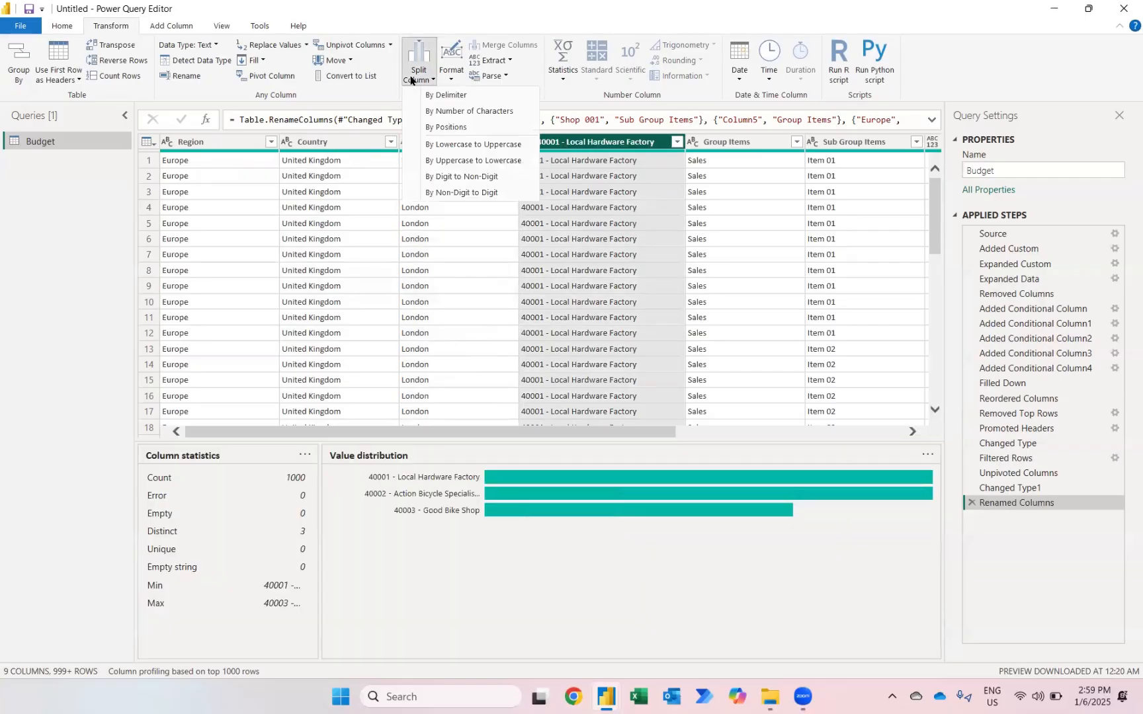
pyautogui.click(447, 95)
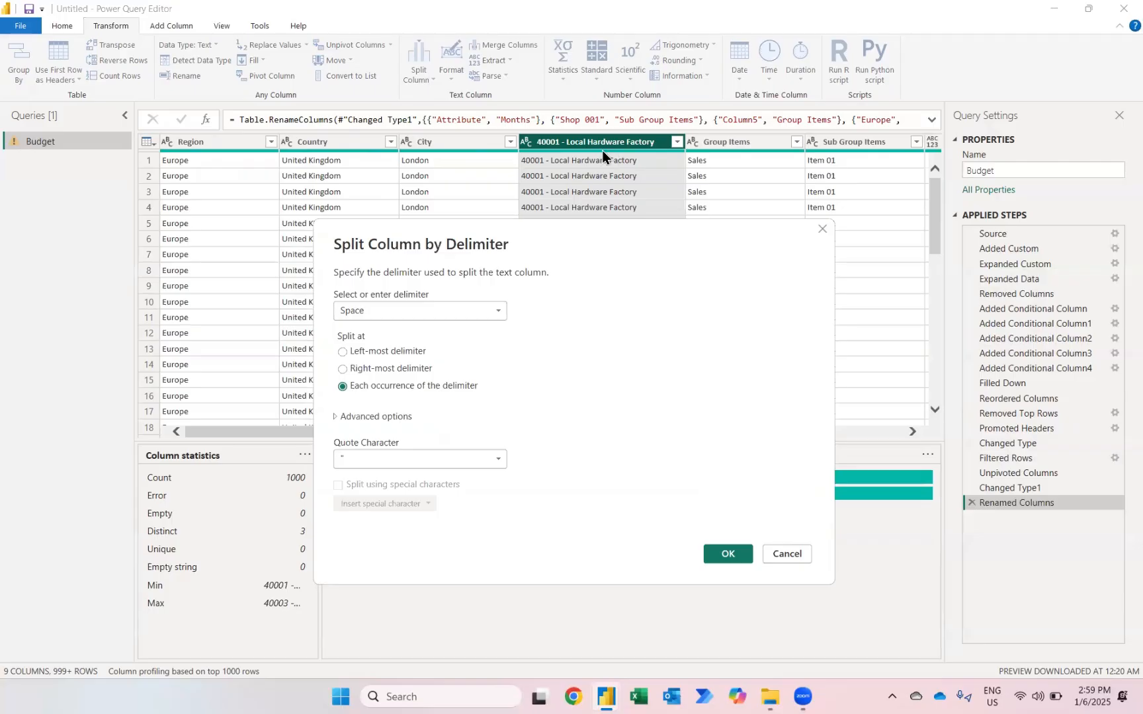
pyautogui.click(399, 305)
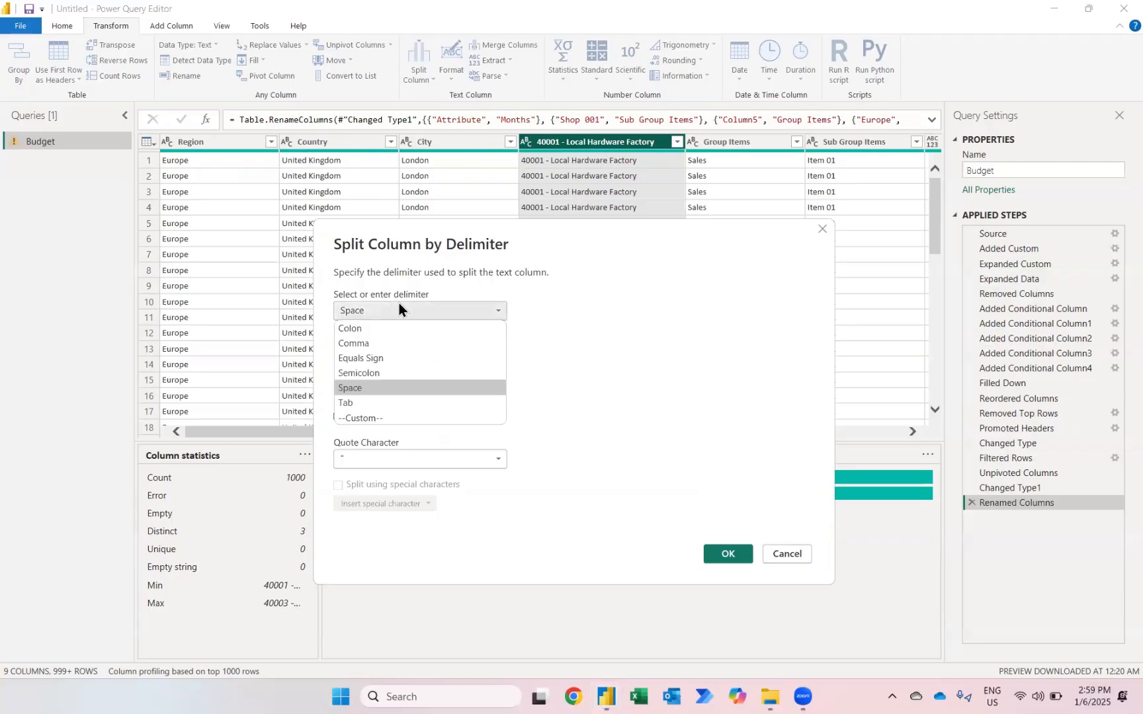
pyautogui.click(365, 418)
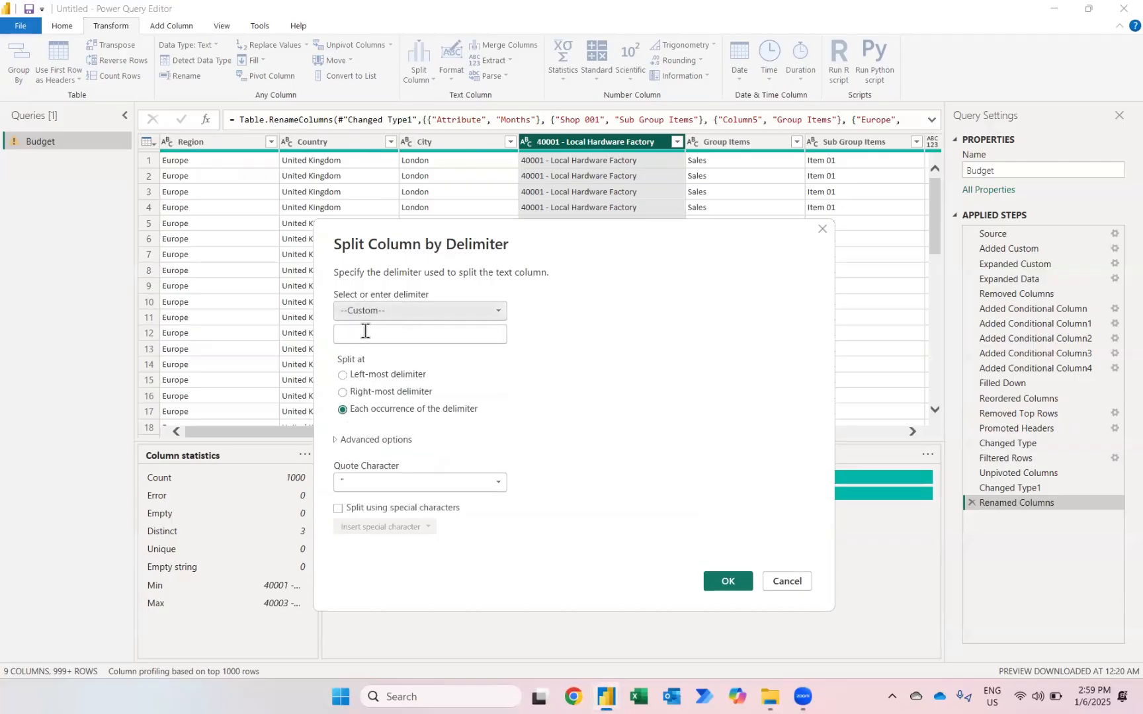
pyautogui.write('-')
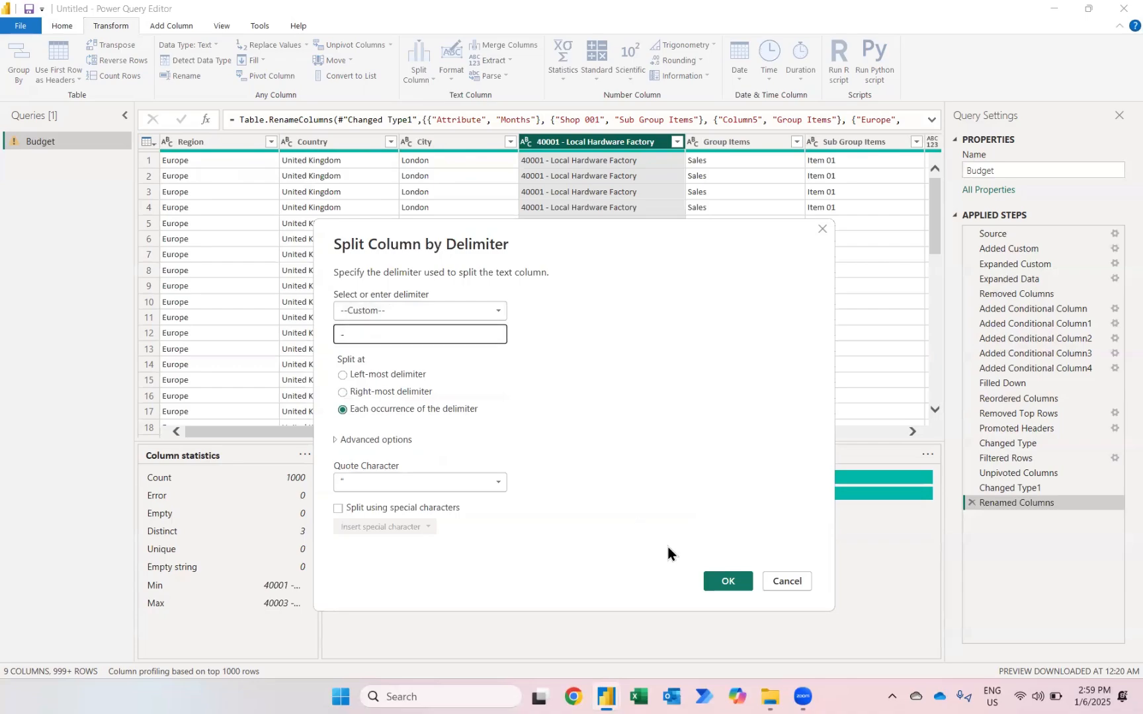
pyautogui.click(724, 581)
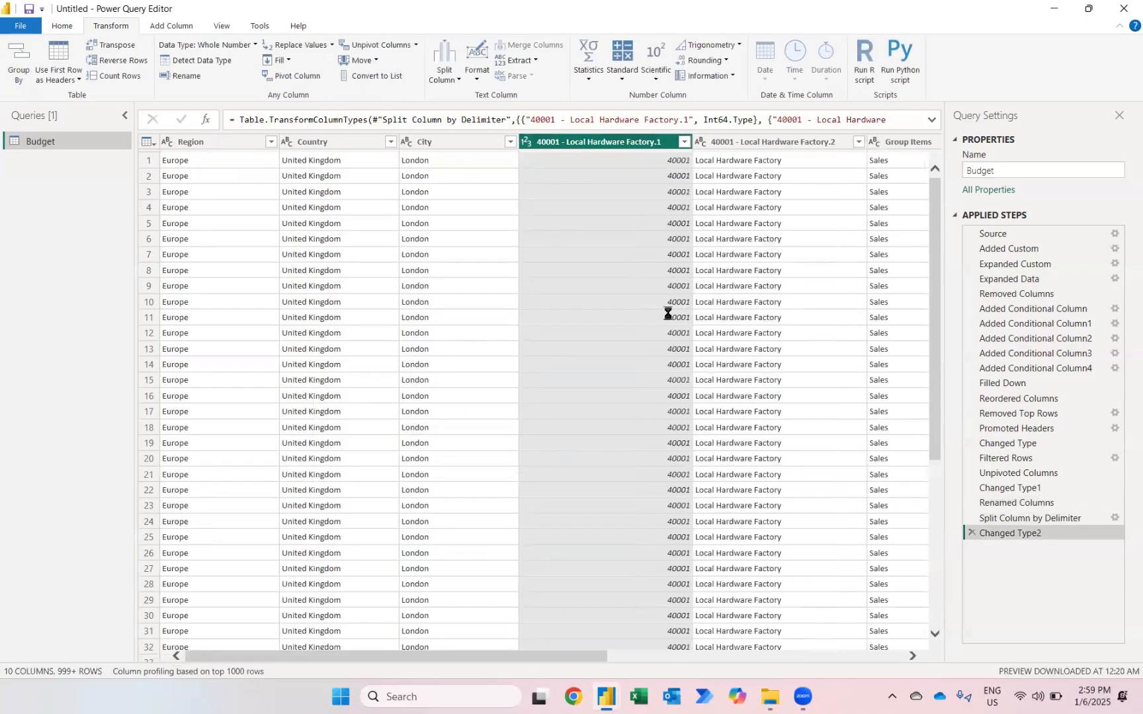
# Rename the split column of shop codes as Shop No and the split column of shop names as Shop Name.
pyautogui.doubleClick(576, 142)
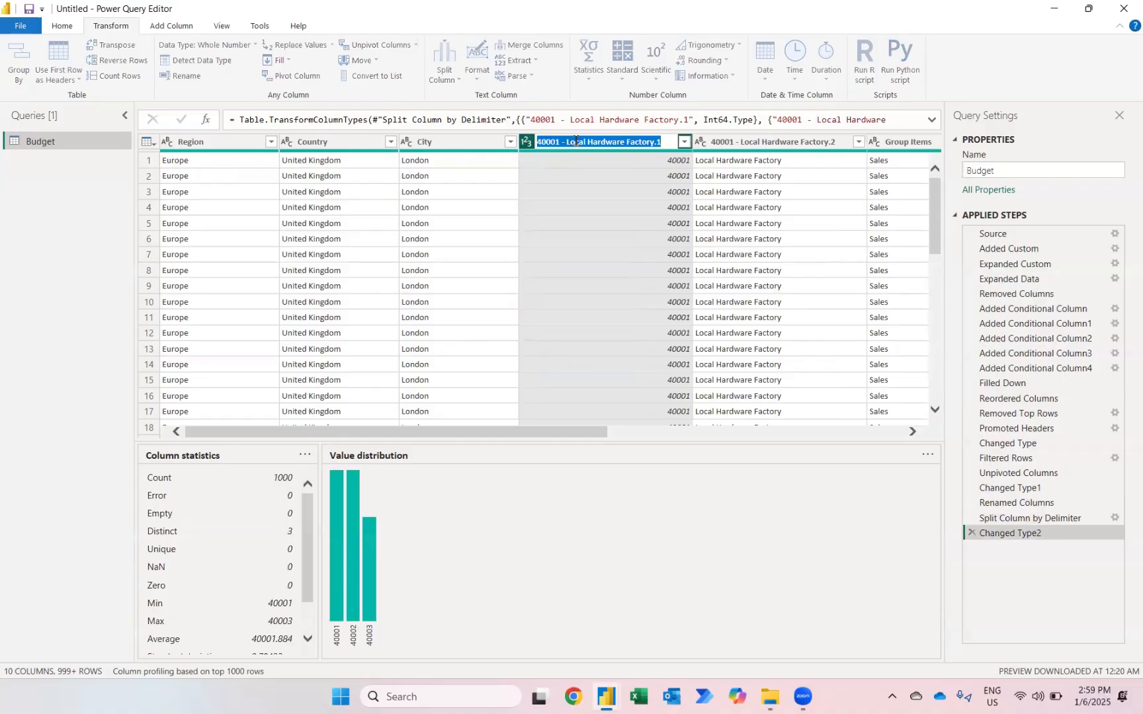
pyautogui.write('Shop')
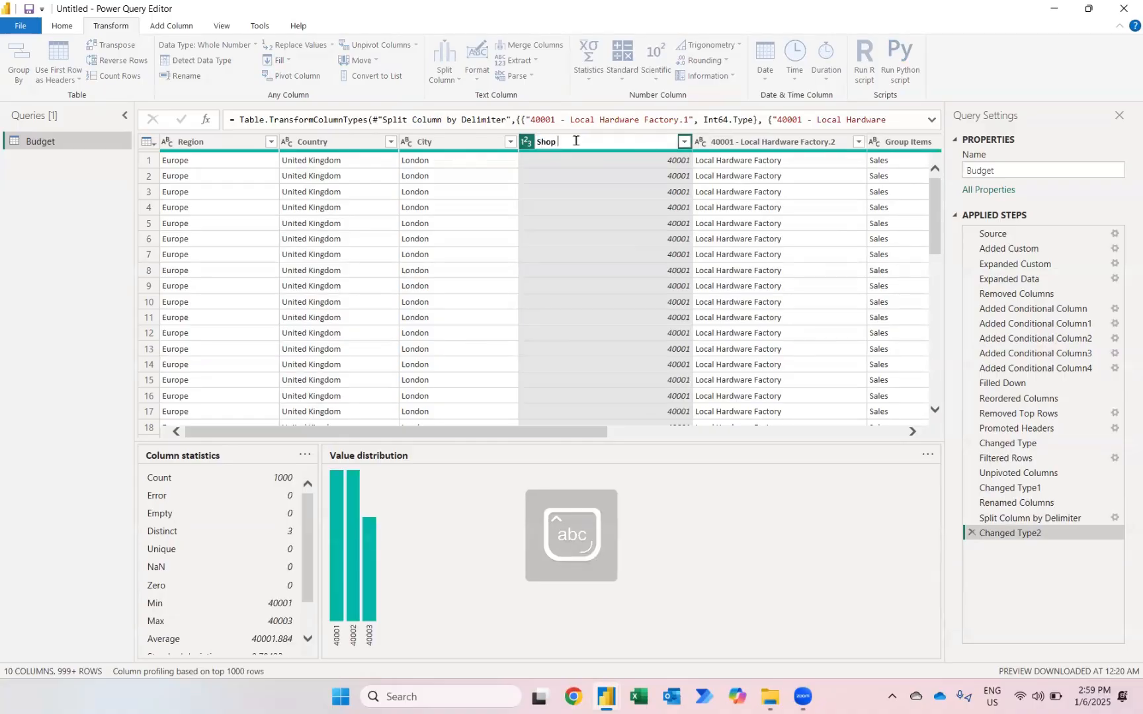
pyautogui.write(' No')
pyautogui.press('Return')
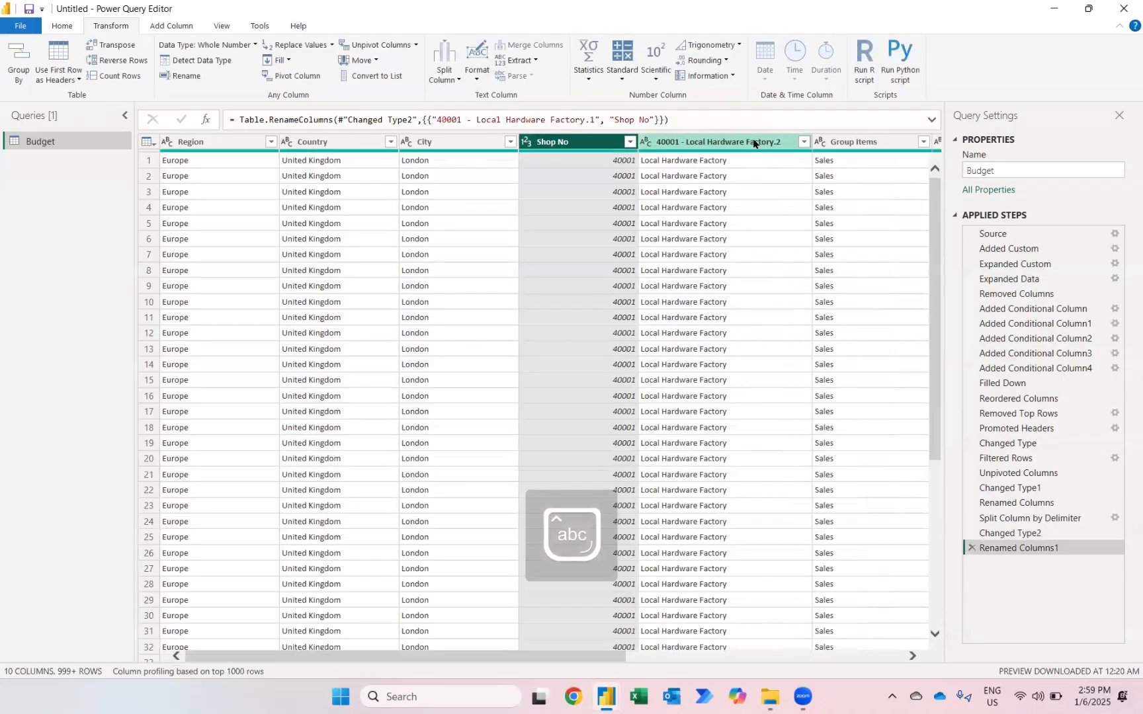
pyautogui.doubleClick(754, 142)
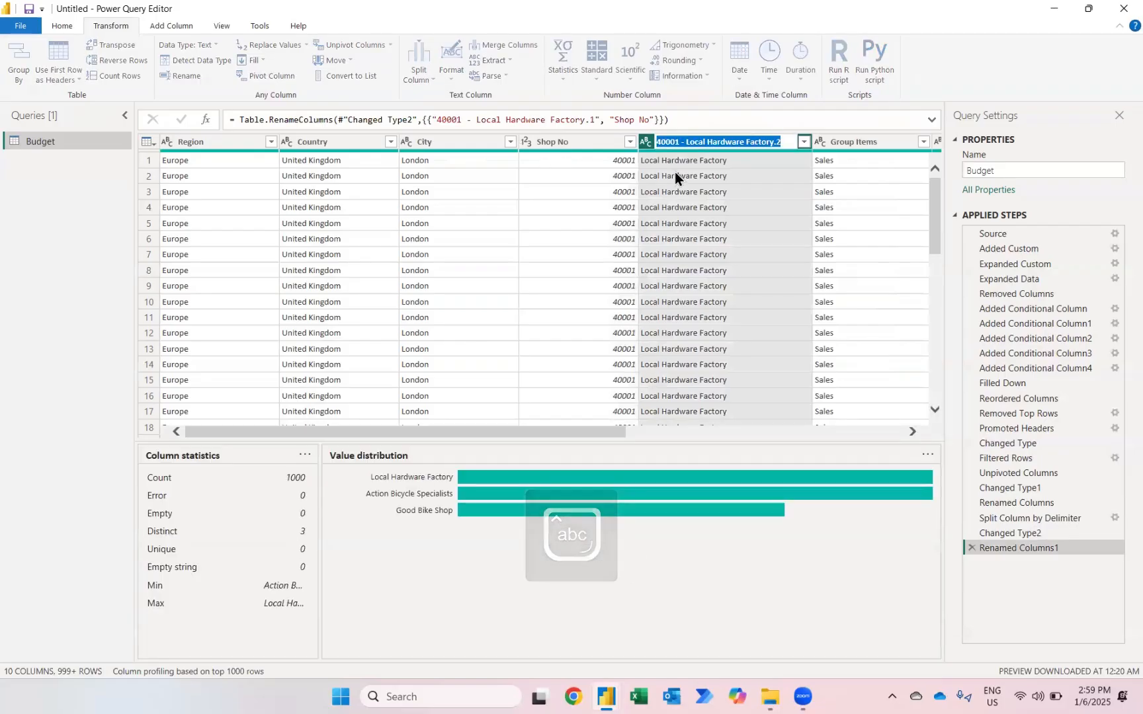
pyautogui.write('Shop Name')
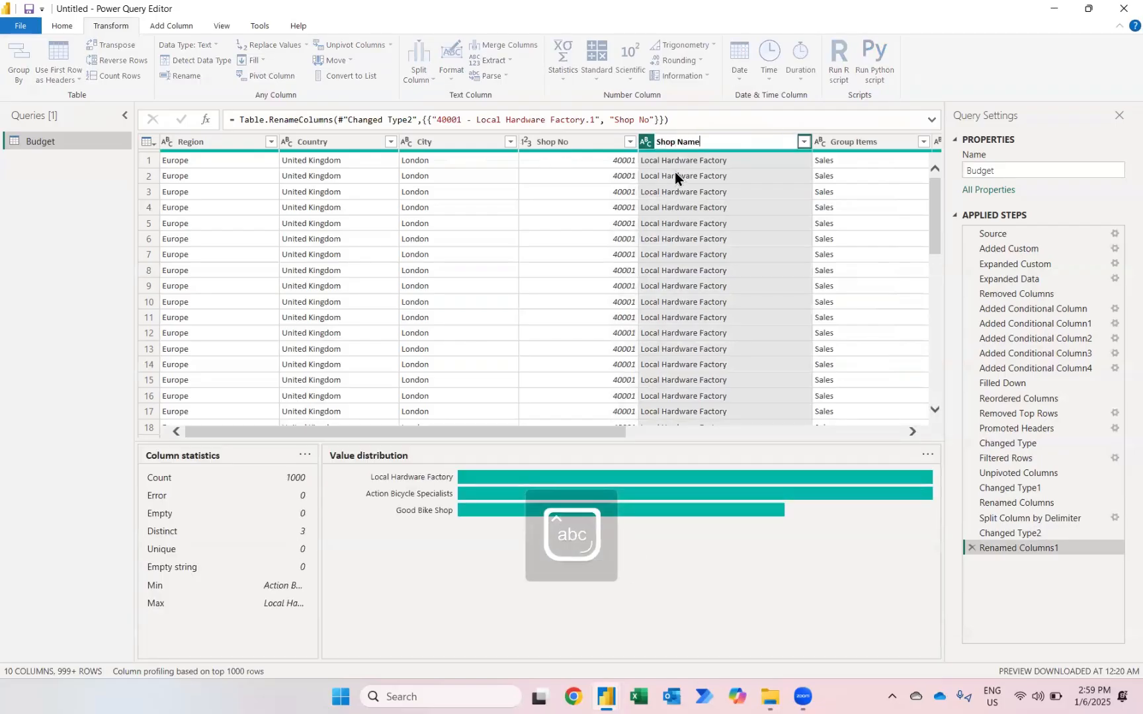
pyautogui.press('Return')
# Close the query editor and apply the Budget query changes to the report.
pyautogui.hscroll(5, 675, 171)
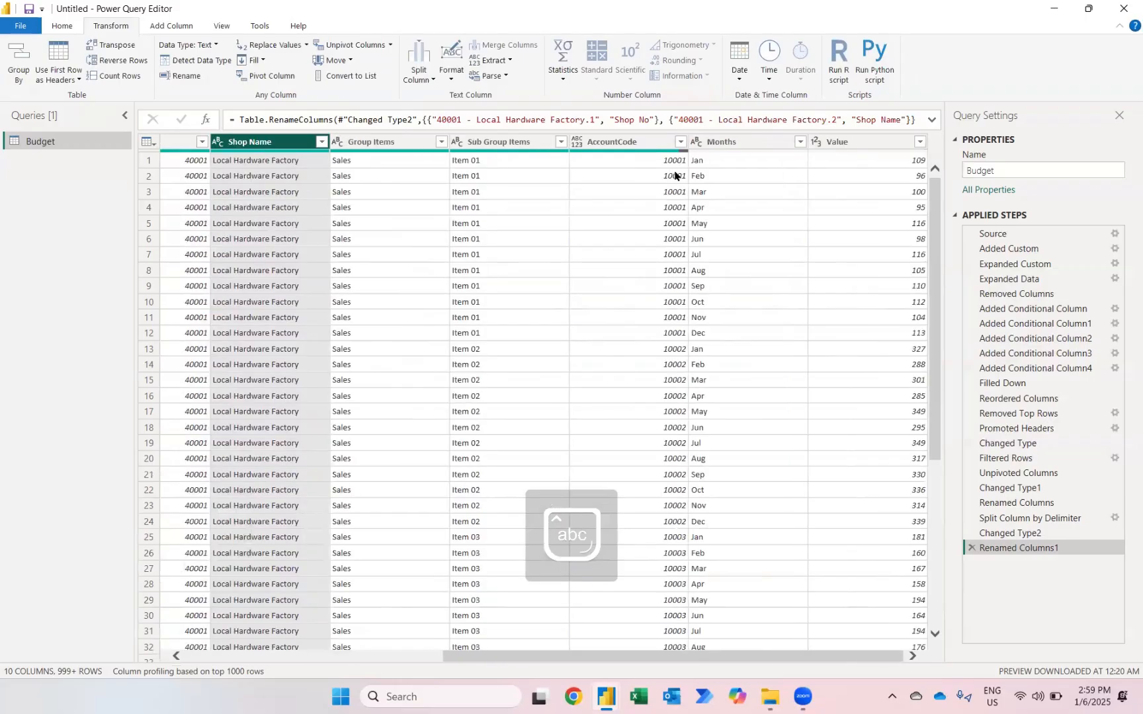
pyautogui.hscroll(-5, 676, 174)
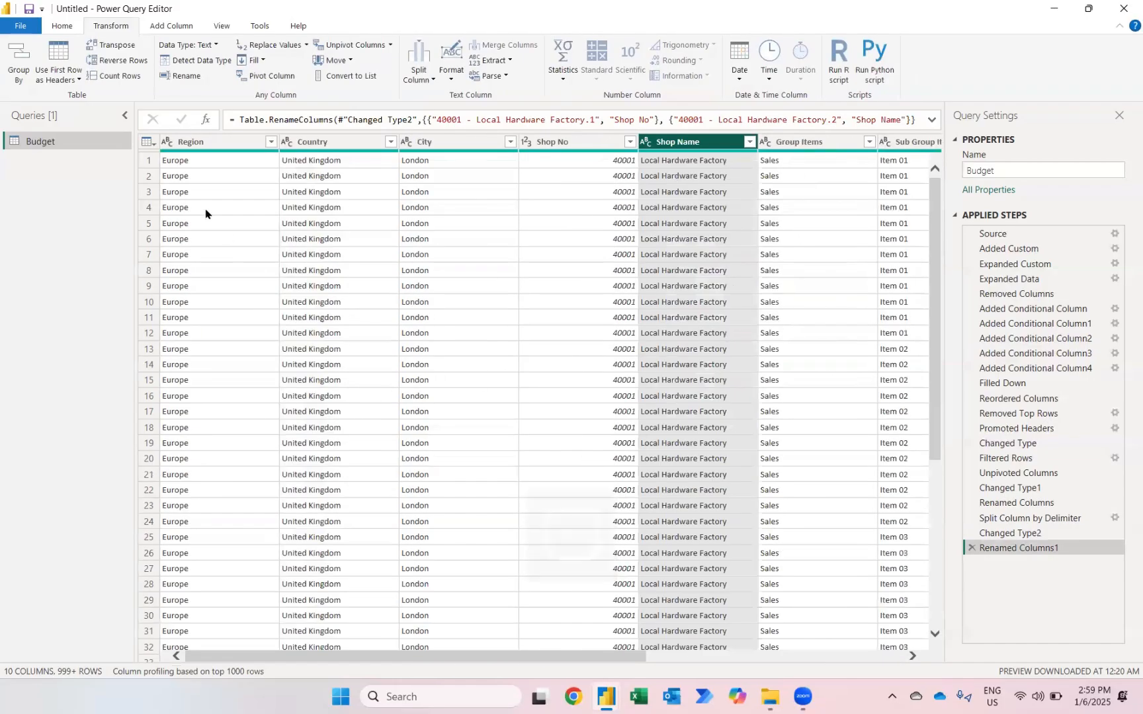
pyautogui.click(63, 26)
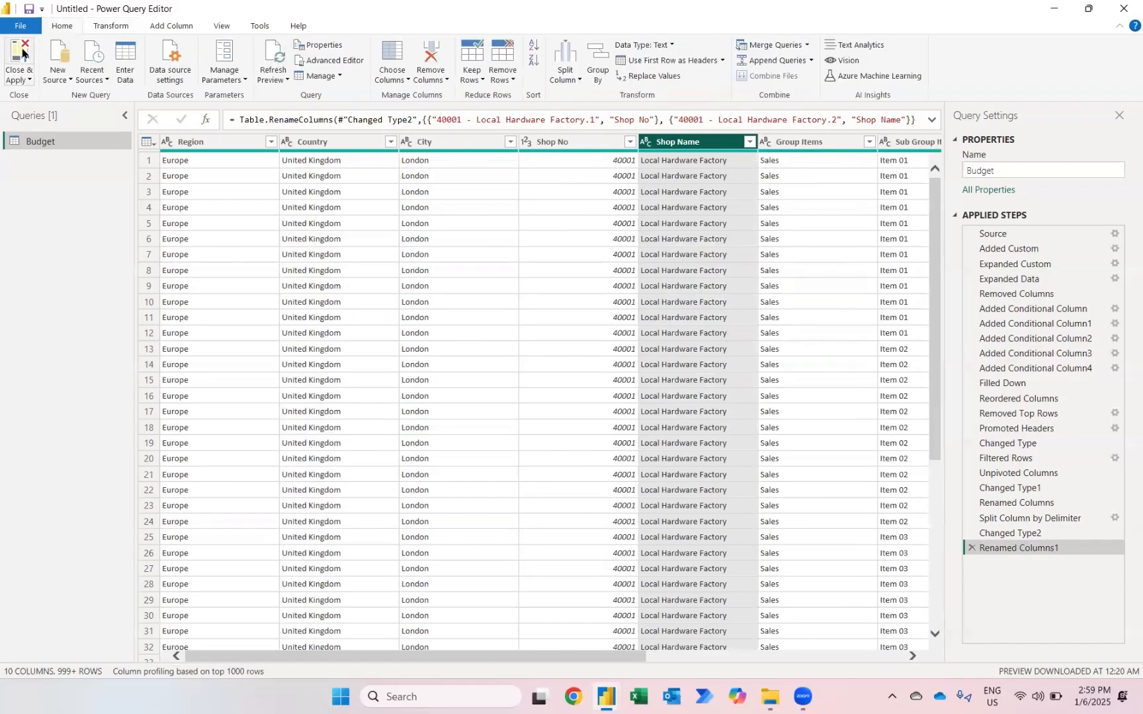
pyautogui.click(22, 53)
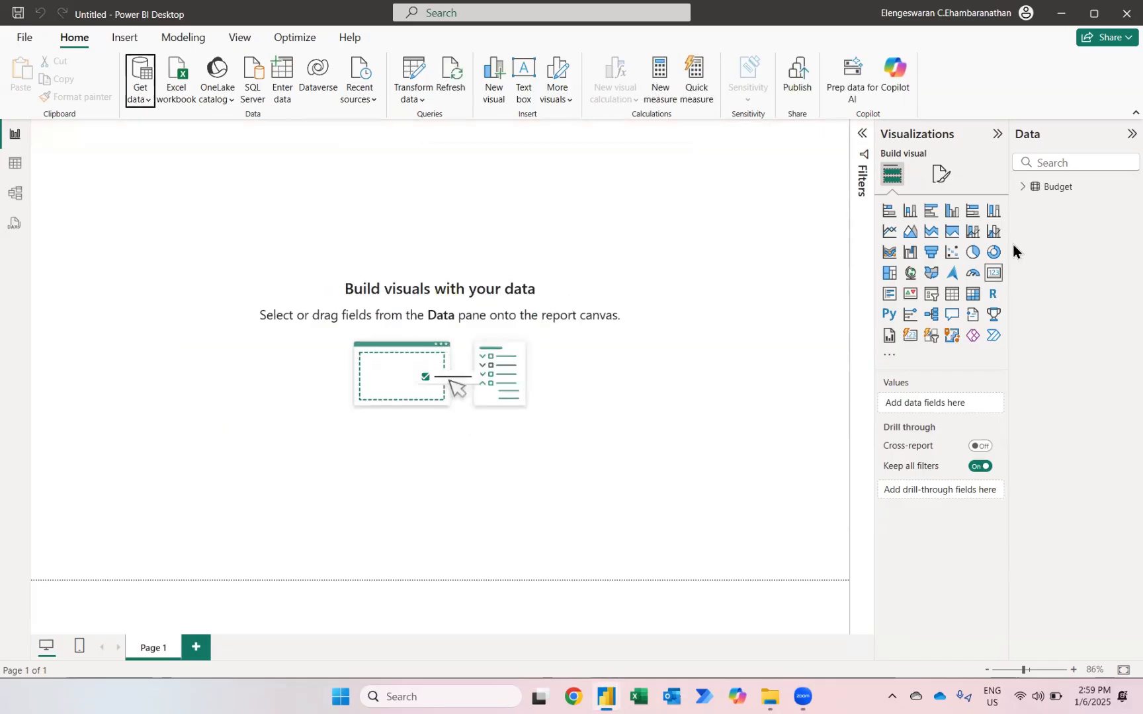
# Add a clustered bar chart of Value by City and enlarge it to nearly the full page height.
pyautogui.click(1023, 187)
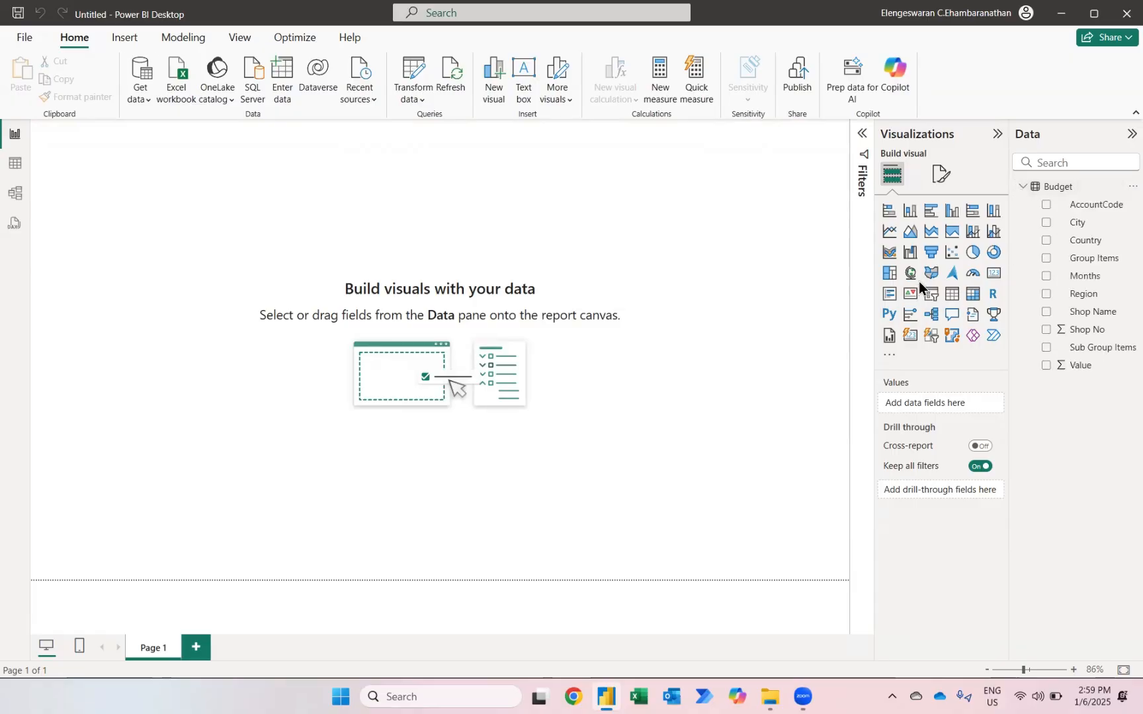
pyautogui.click(931, 211)
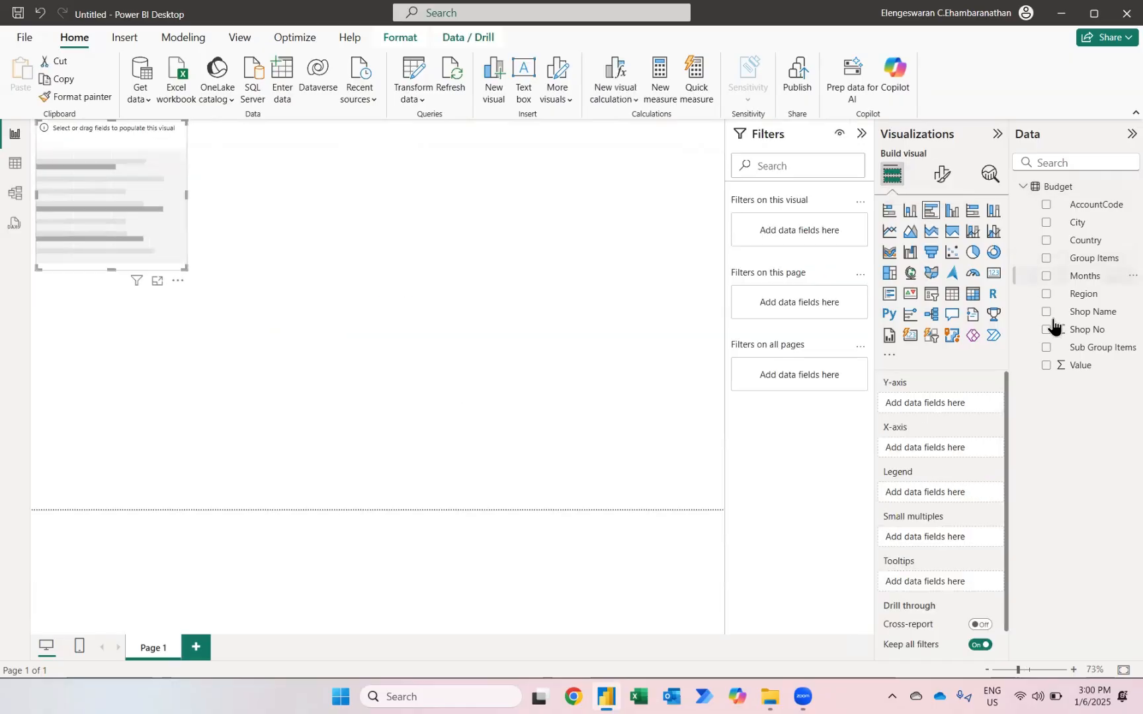
pyautogui.click(1045, 224)
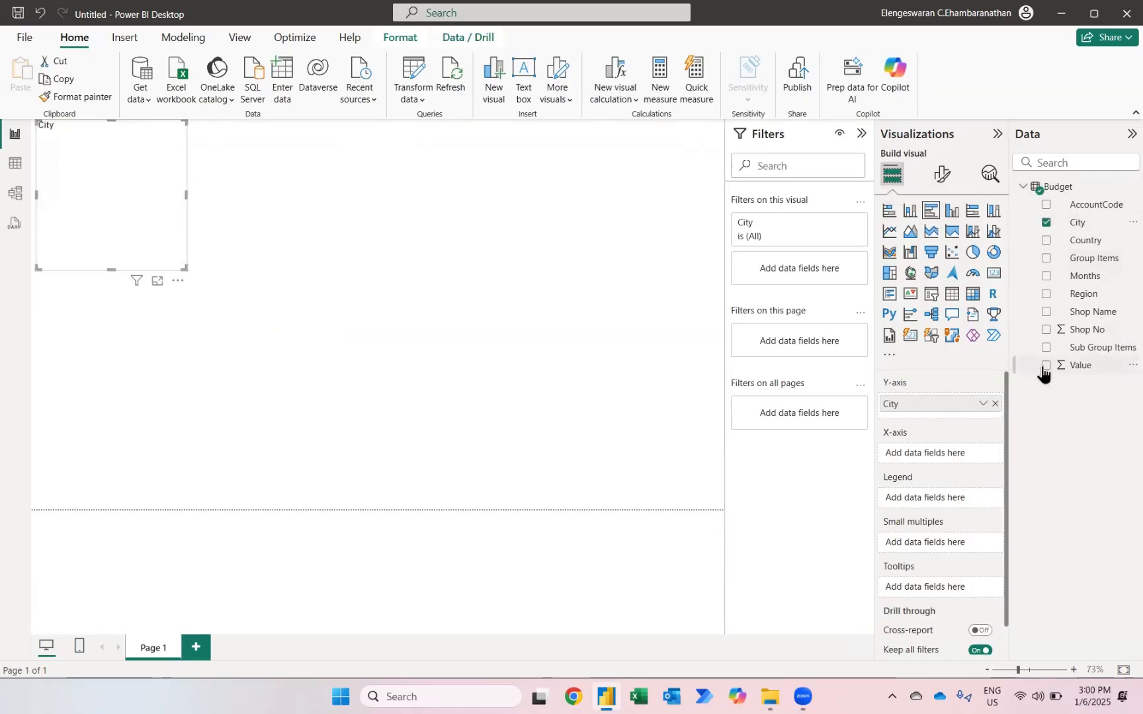
pyautogui.click(1046, 368)
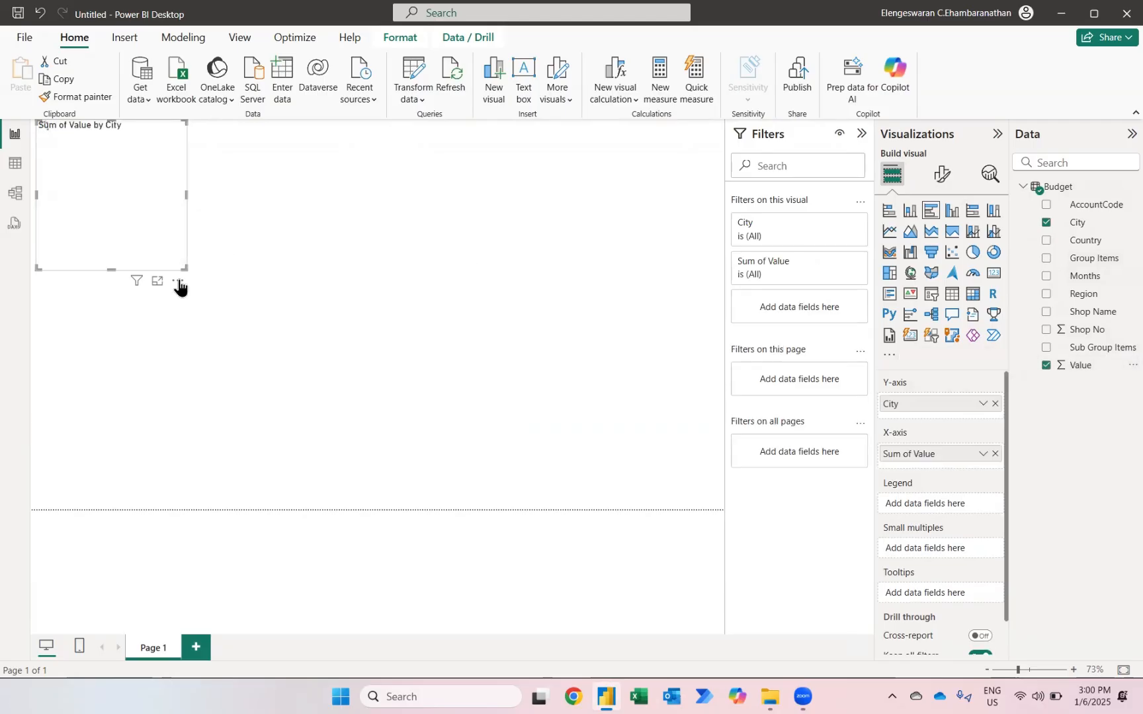
pyautogui.moveTo(183, 264); pyautogui.dragTo(312, 539)
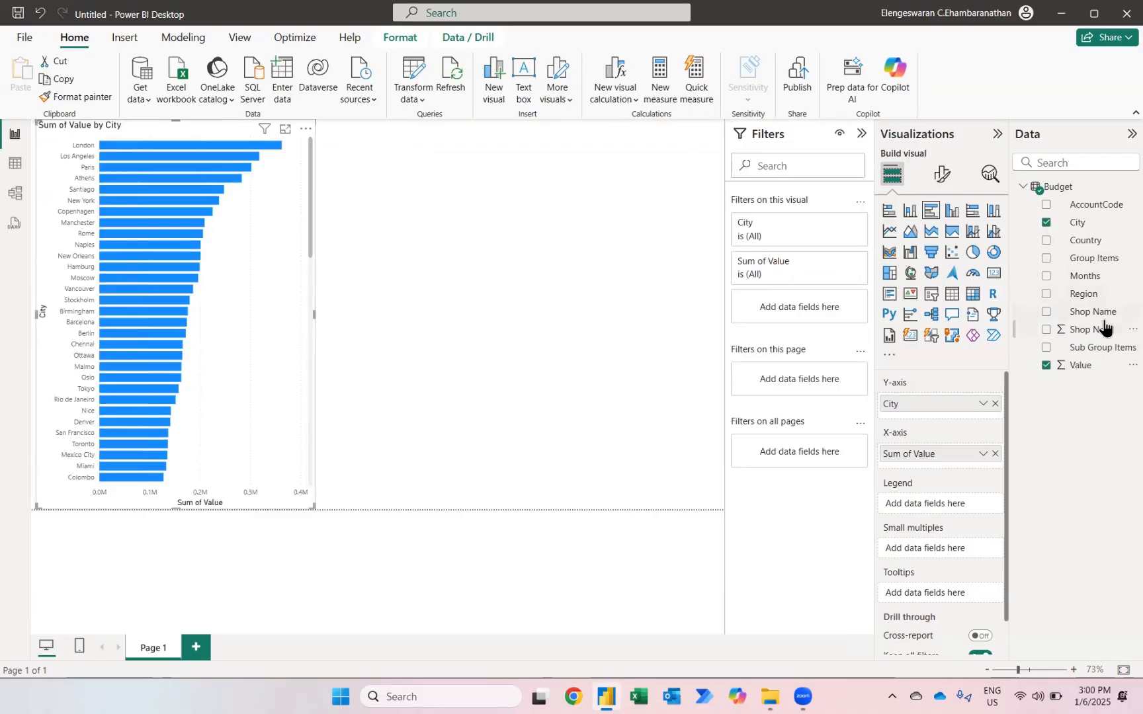
# Add Group Items as a filter on the bar chart and restrict it to Net Profit.
pyautogui.moveTo(1092, 259); pyautogui.dragTo(798, 308)
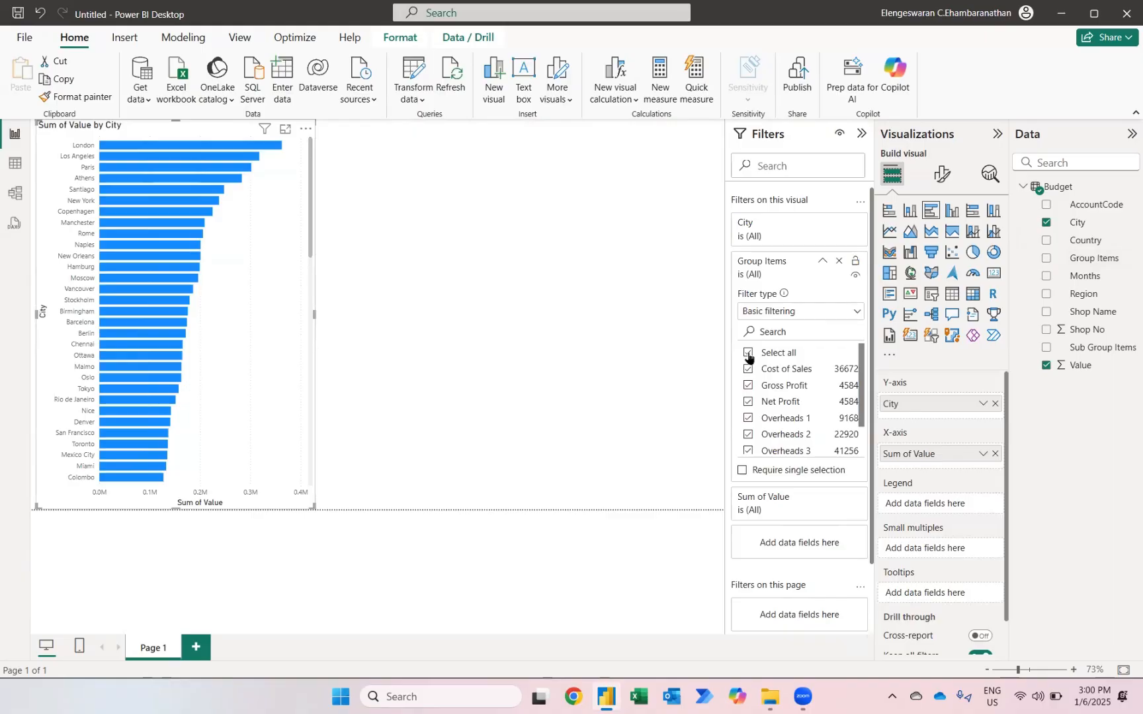
pyautogui.click(748, 402)
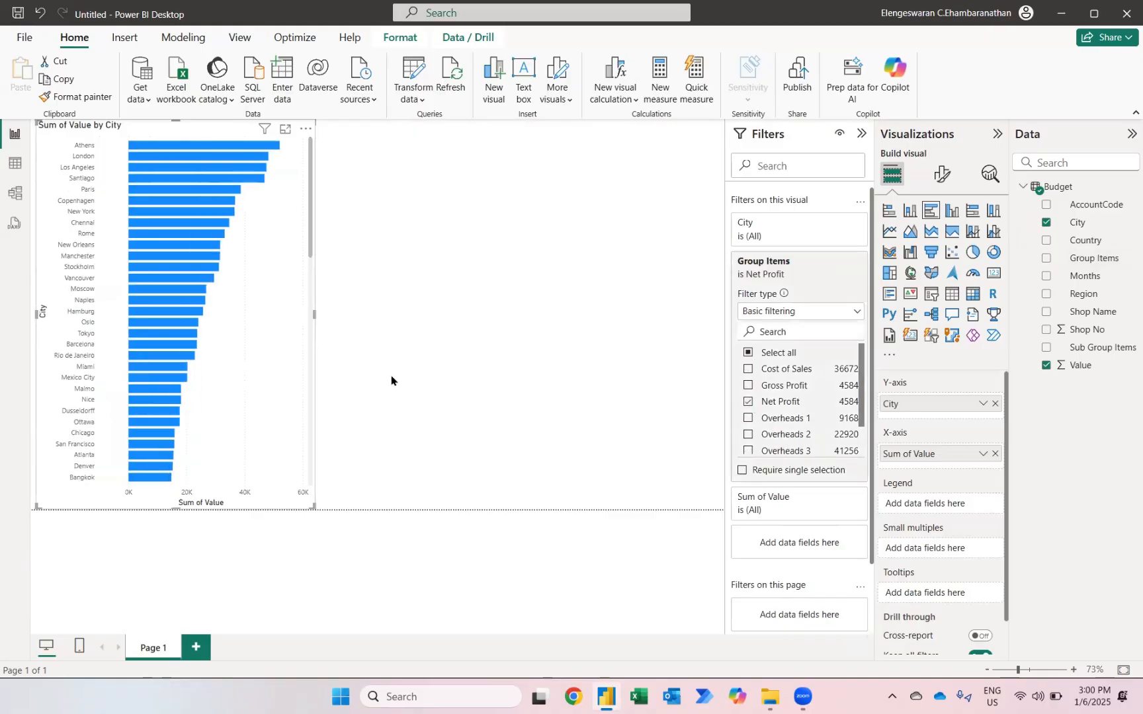
pyautogui.moveTo(161, 168)
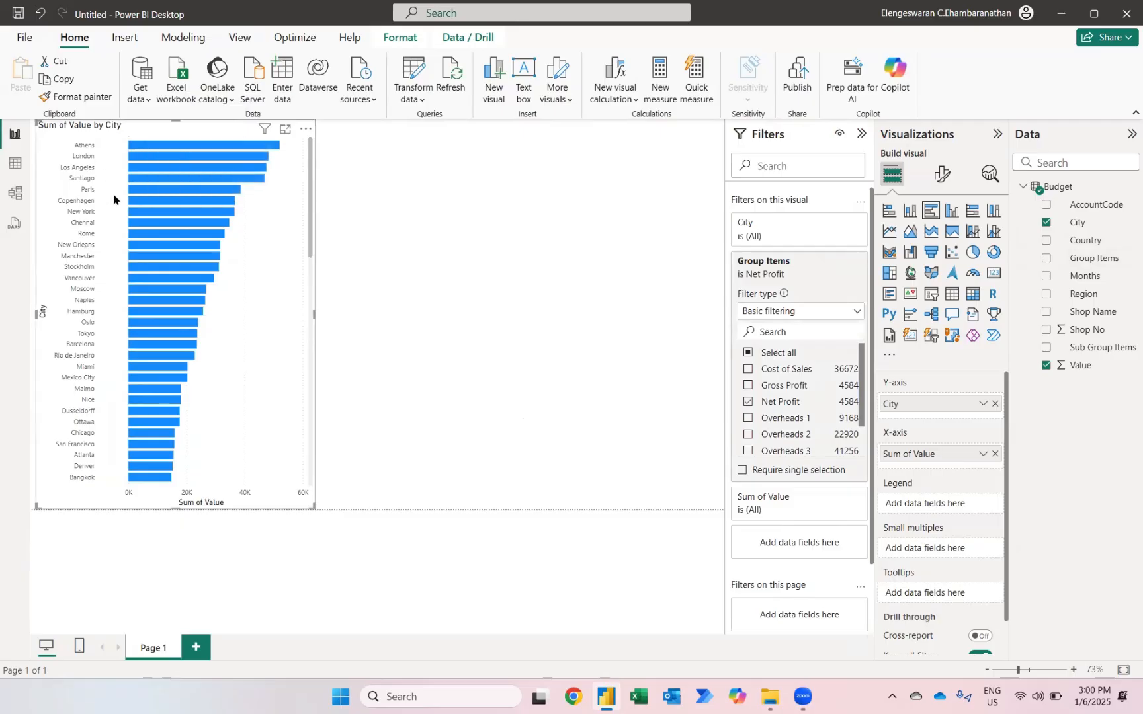
# Turn on data labels for the bar chart and set their position to Inside end.
pyautogui.click(942, 174)
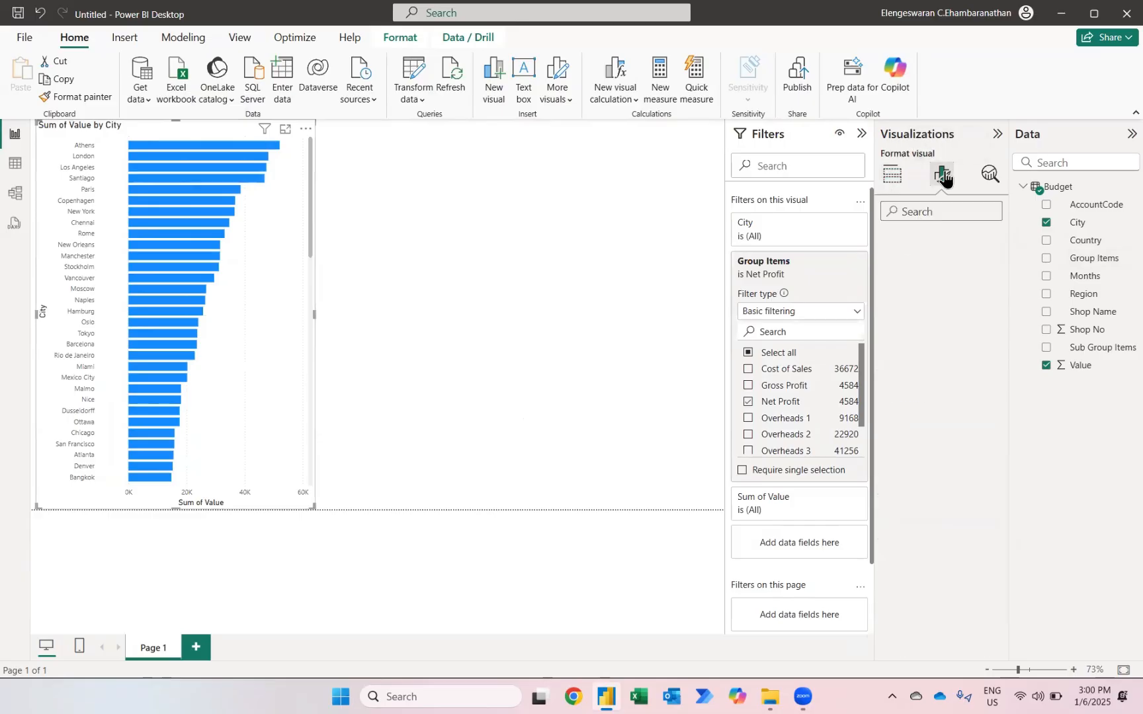
pyautogui.click(990, 490)
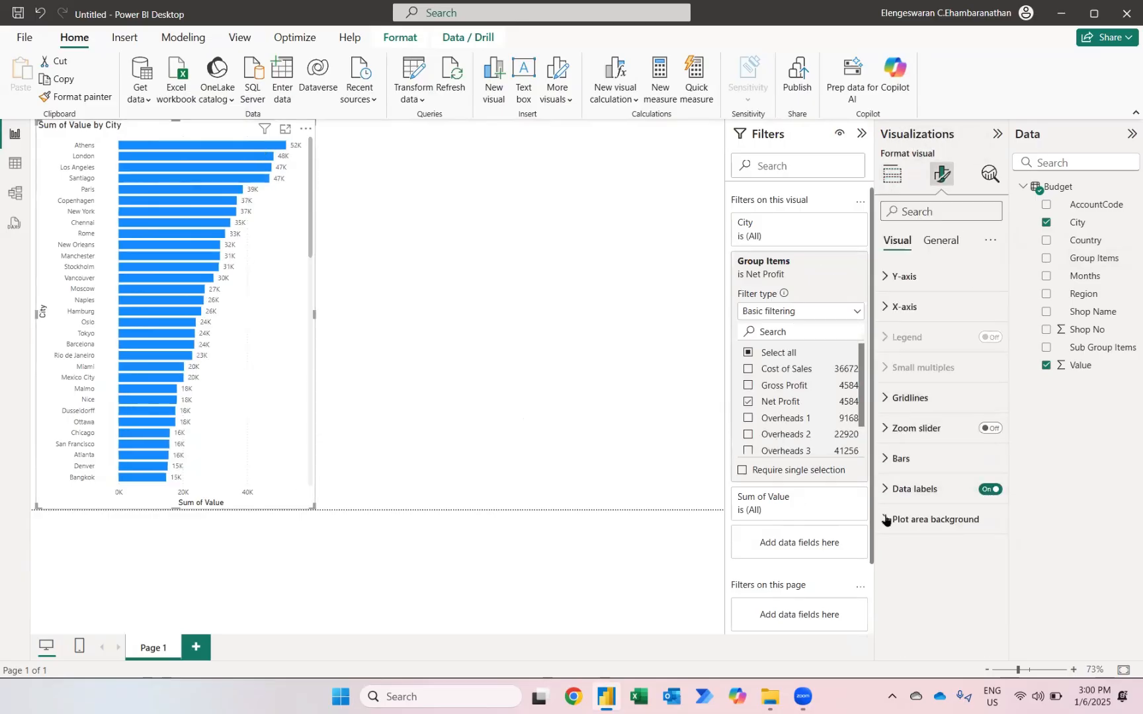
pyautogui.click(891, 495)
pyautogui.scroll(-2, 957, 550)
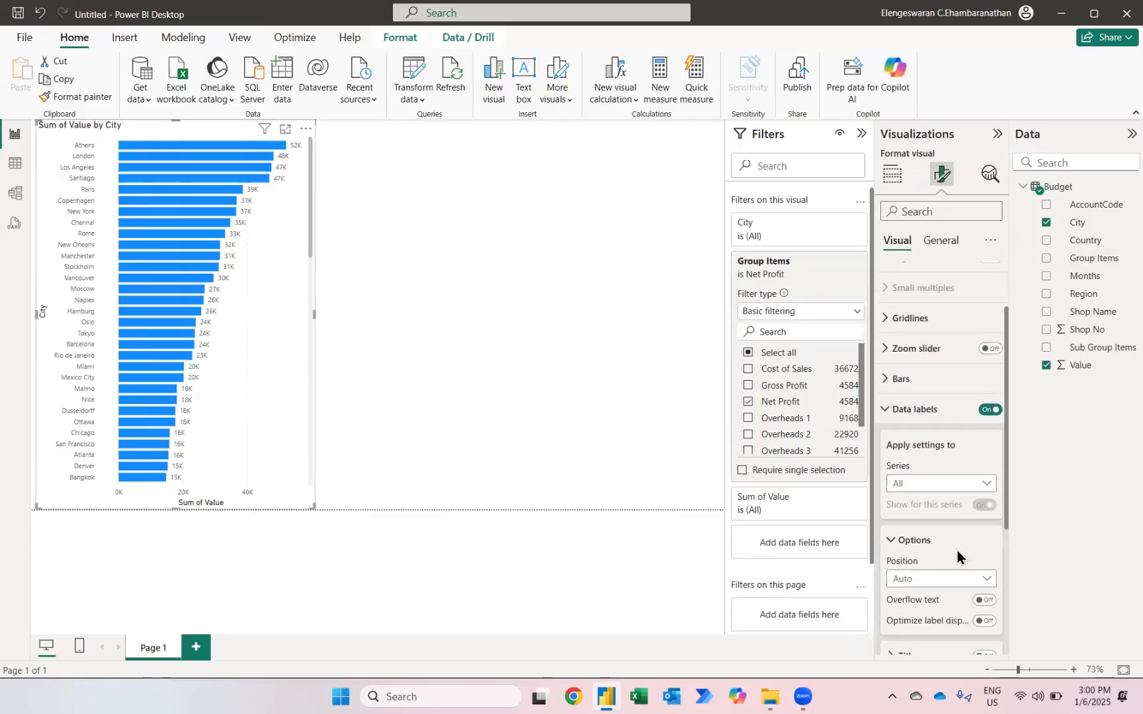
pyautogui.click(936, 527)
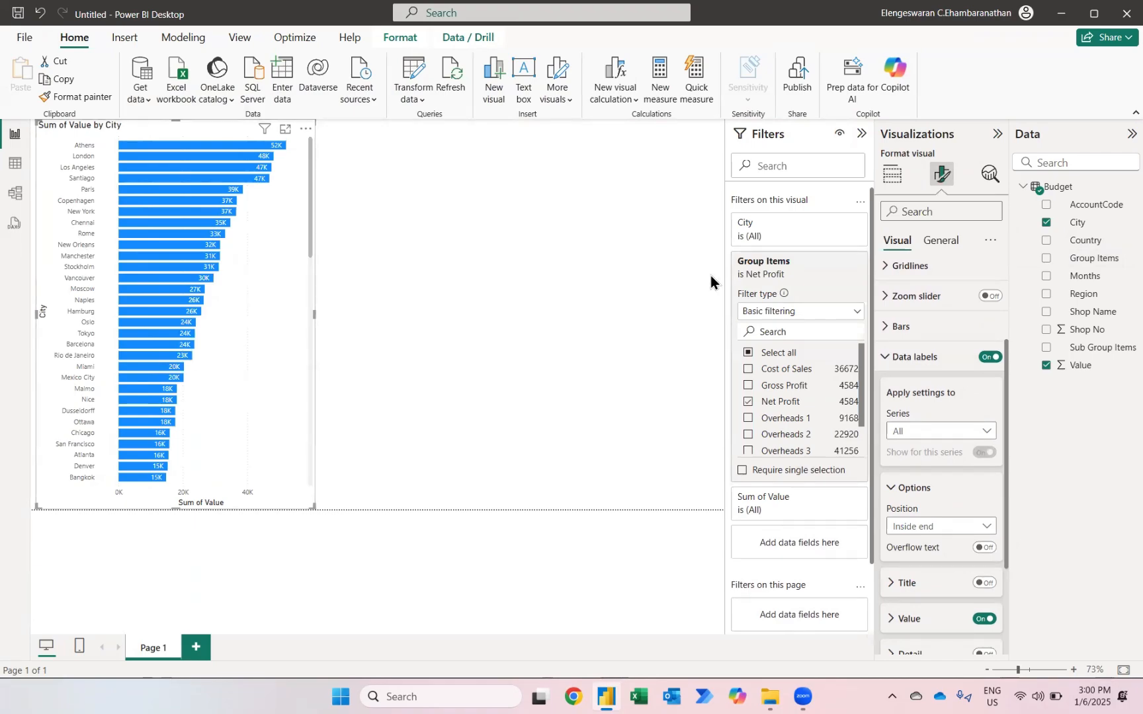
# Apply a Top N filter on City that shows the top 10 by Sum of Value.
pyautogui.click(747, 246)
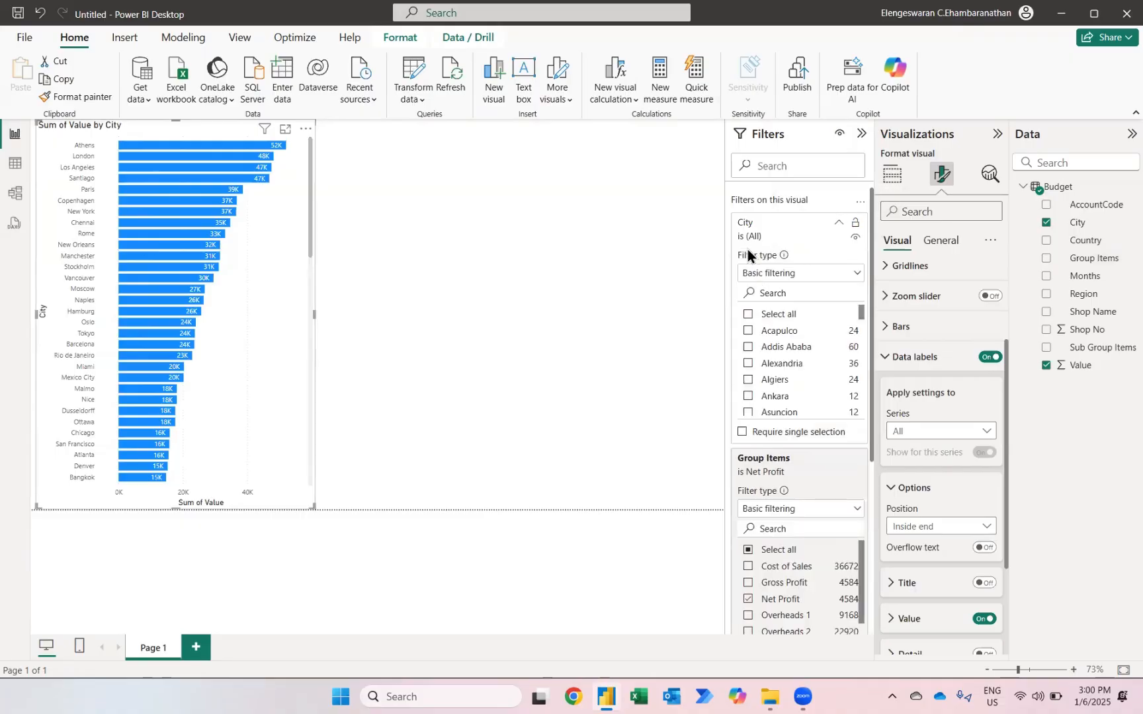
pyautogui.click(779, 276)
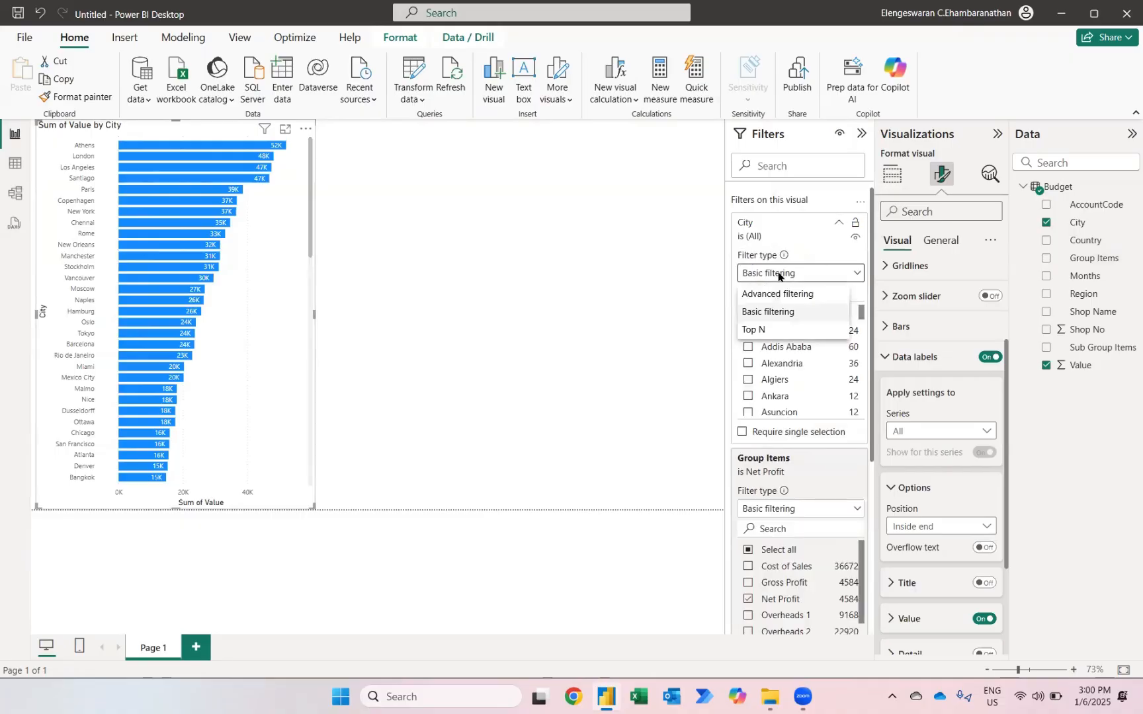
pyautogui.click(758, 328)
pyautogui.click(813, 313)
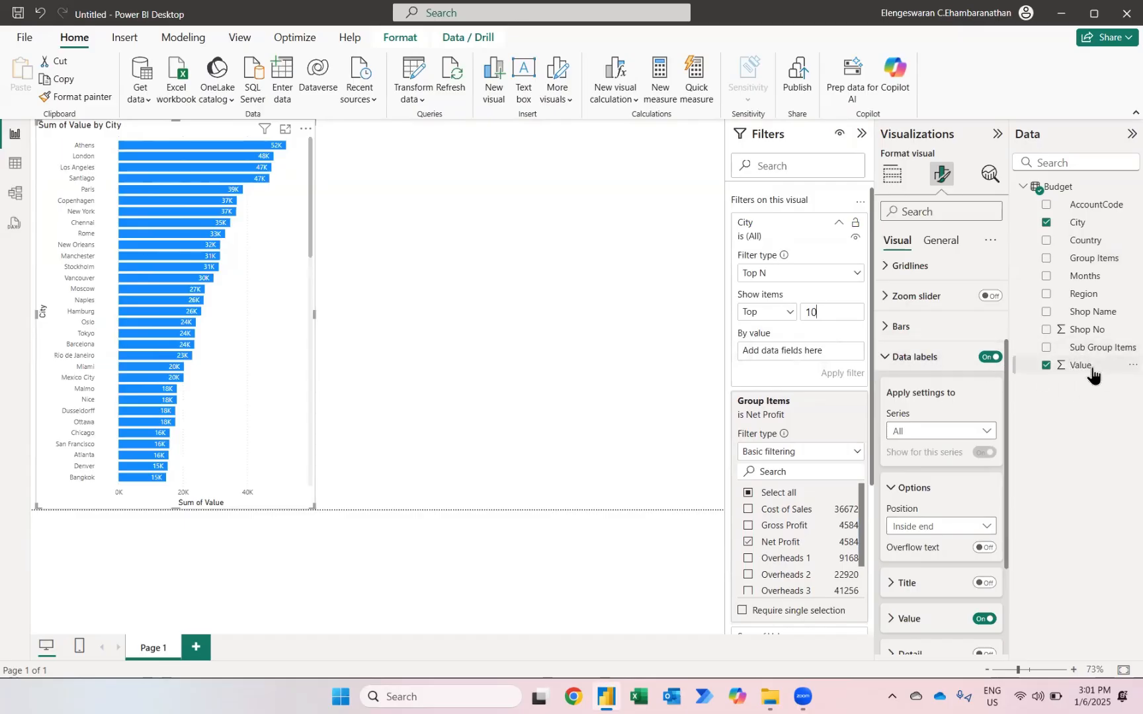
pyautogui.moveTo(1091, 374); pyautogui.dragTo(816, 359)
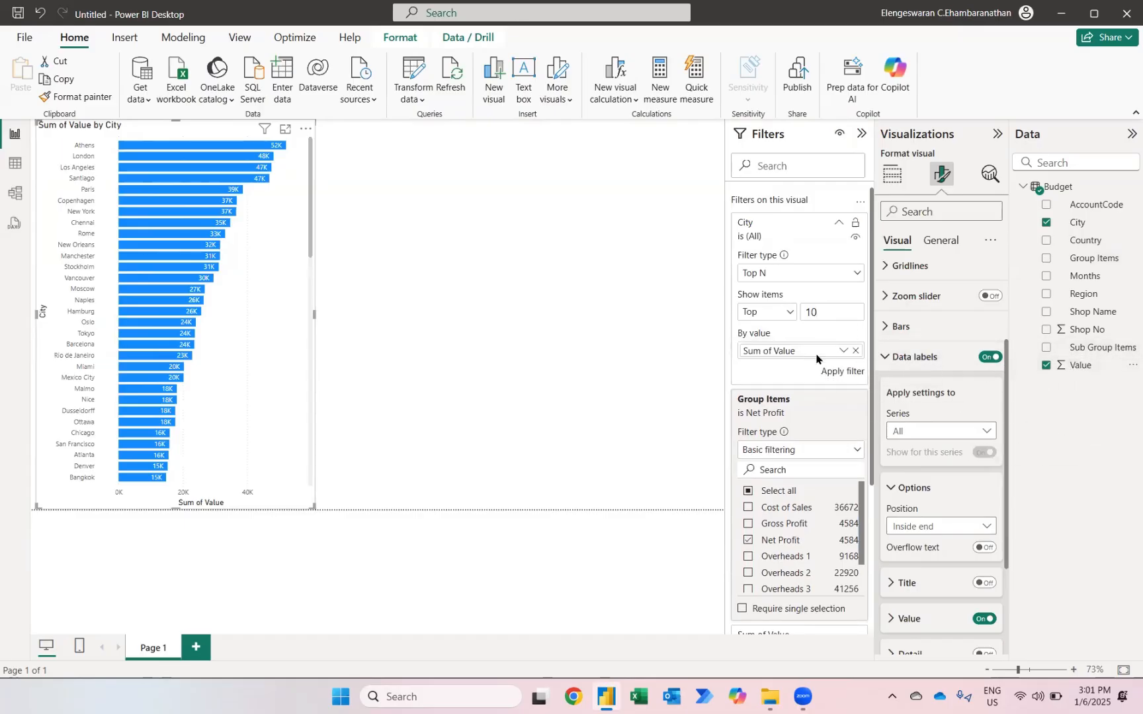
pyautogui.click(843, 371)
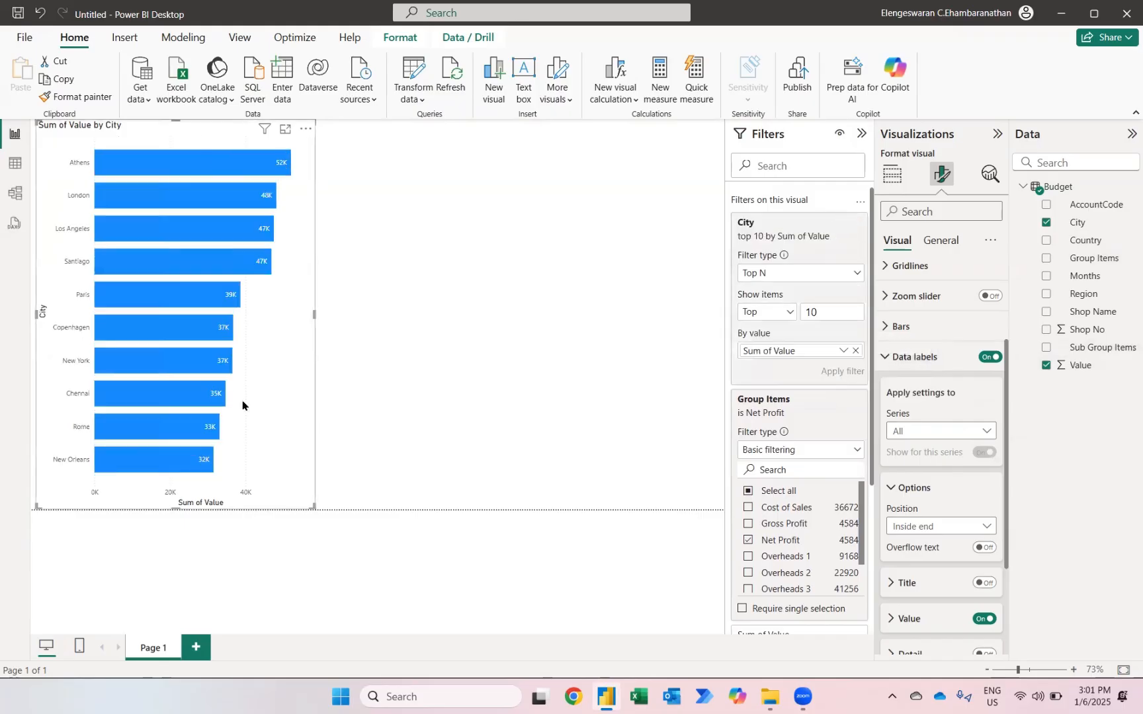
# Shorten the bar chart from its upper edge to leave free space above it, and deselect it.
pyautogui.moveTo(173, 125); pyautogui.dragTo(170, 190)
pyautogui.click(182, 158)
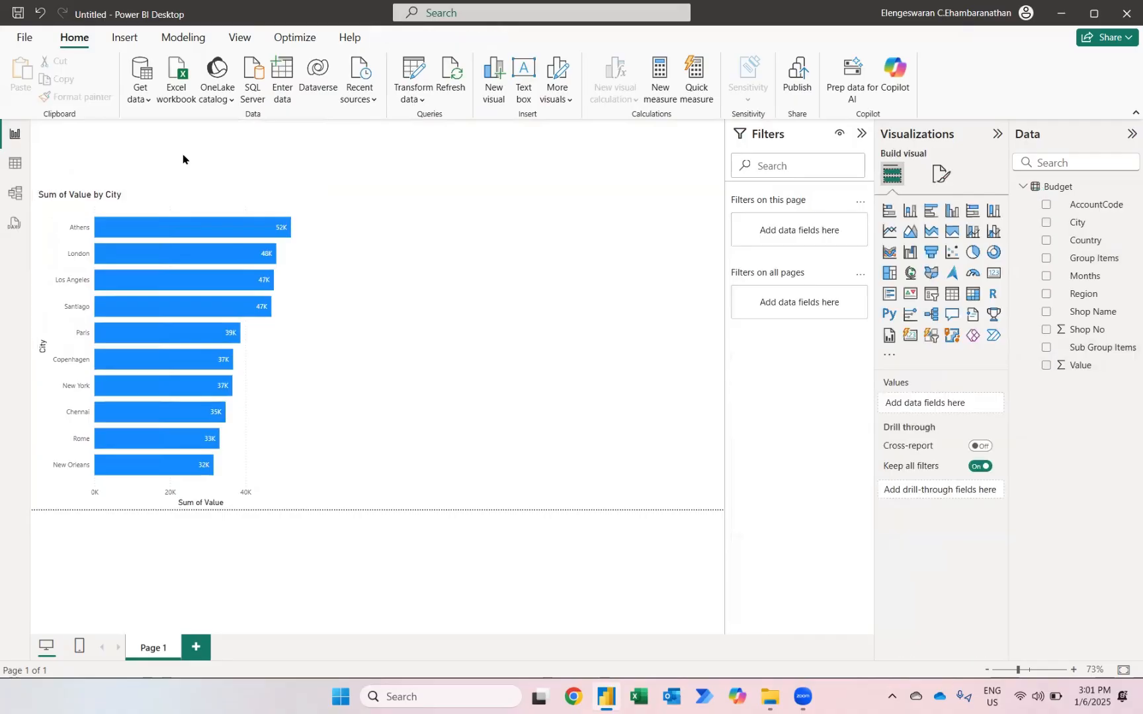
# Add a tile-style slicer on Region and stretch it across the free strip above the bar chart.
pyautogui.click(932, 294)
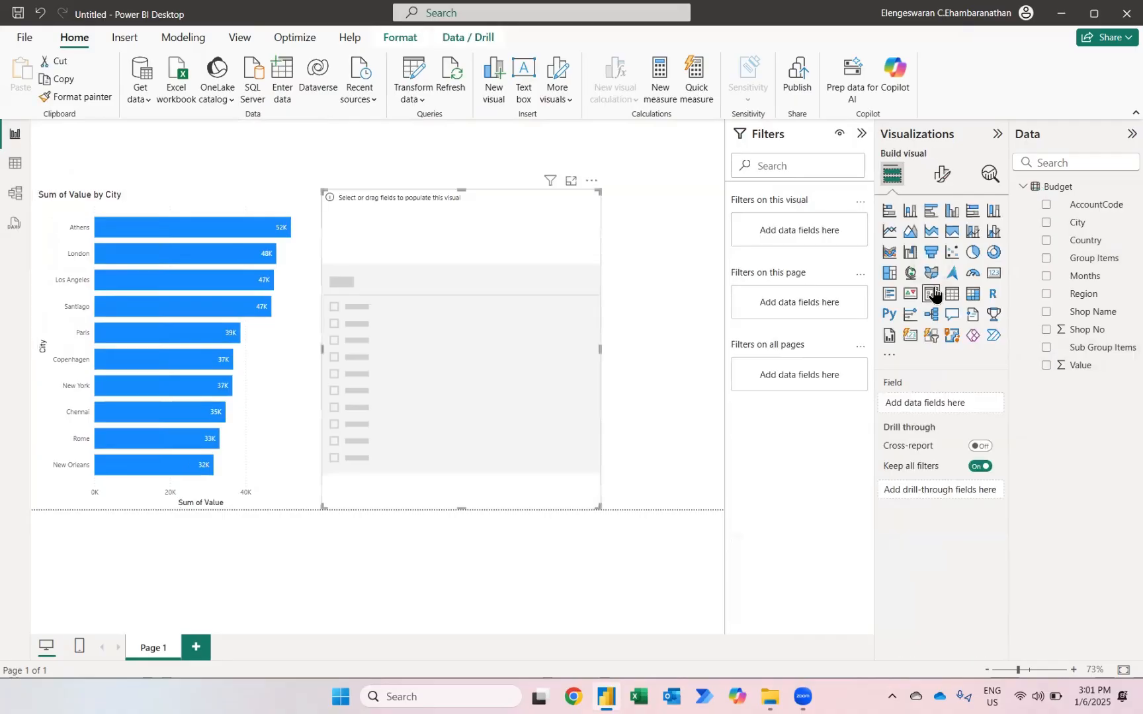
pyautogui.click(1046, 294)
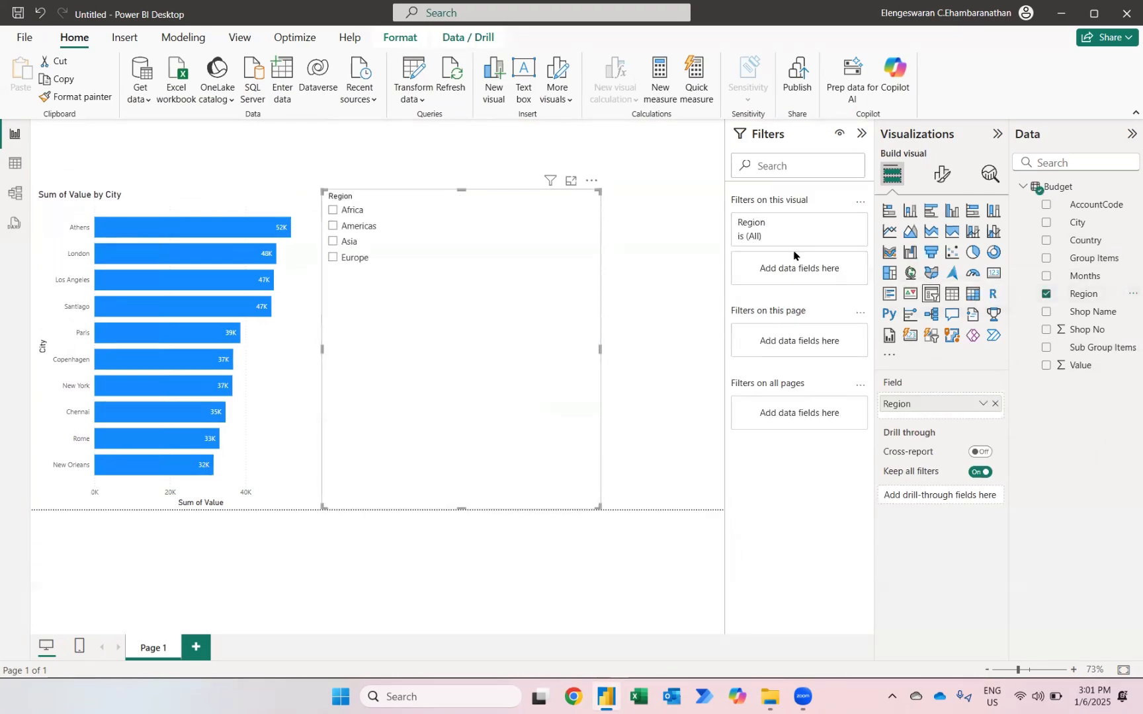
pyautogui.click(942, 174)
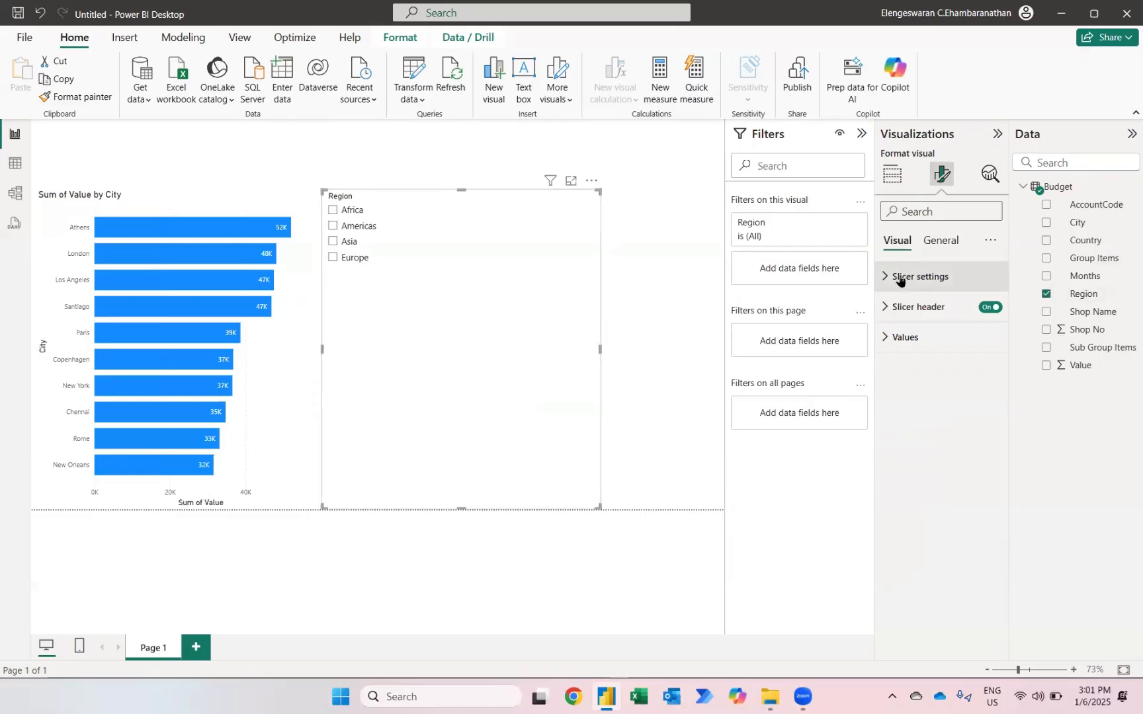
pyautogui.click(920, 276)
pyautogui.click(919, 348)
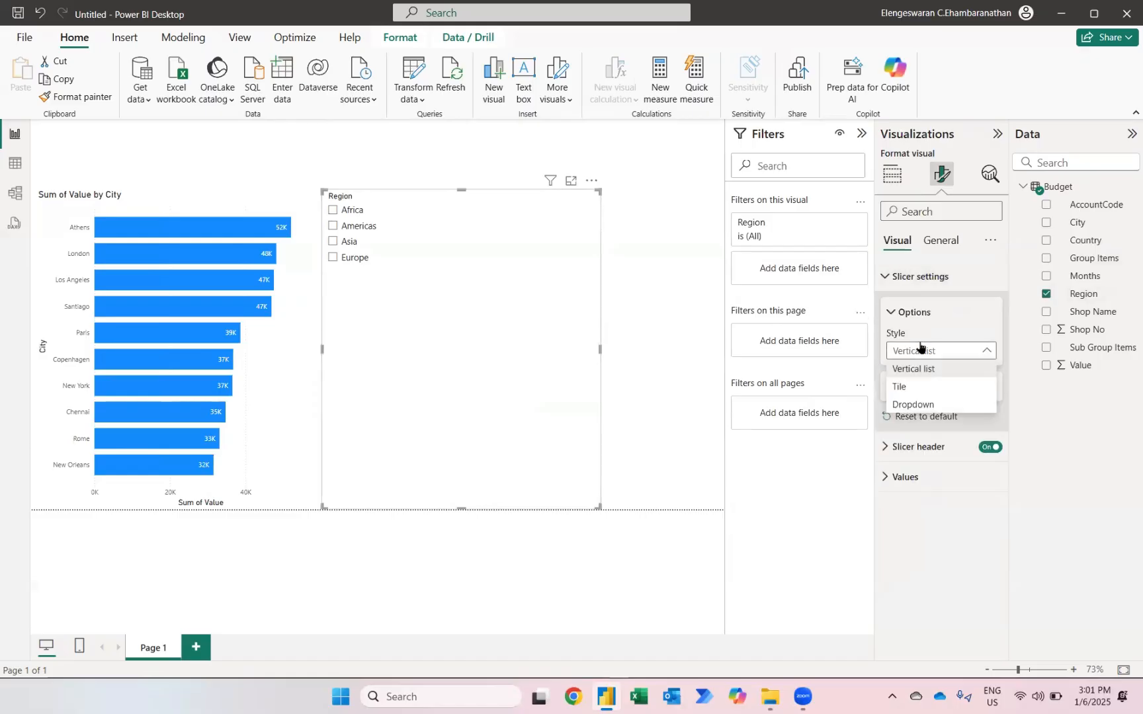
pyautogui.click(901, 387)
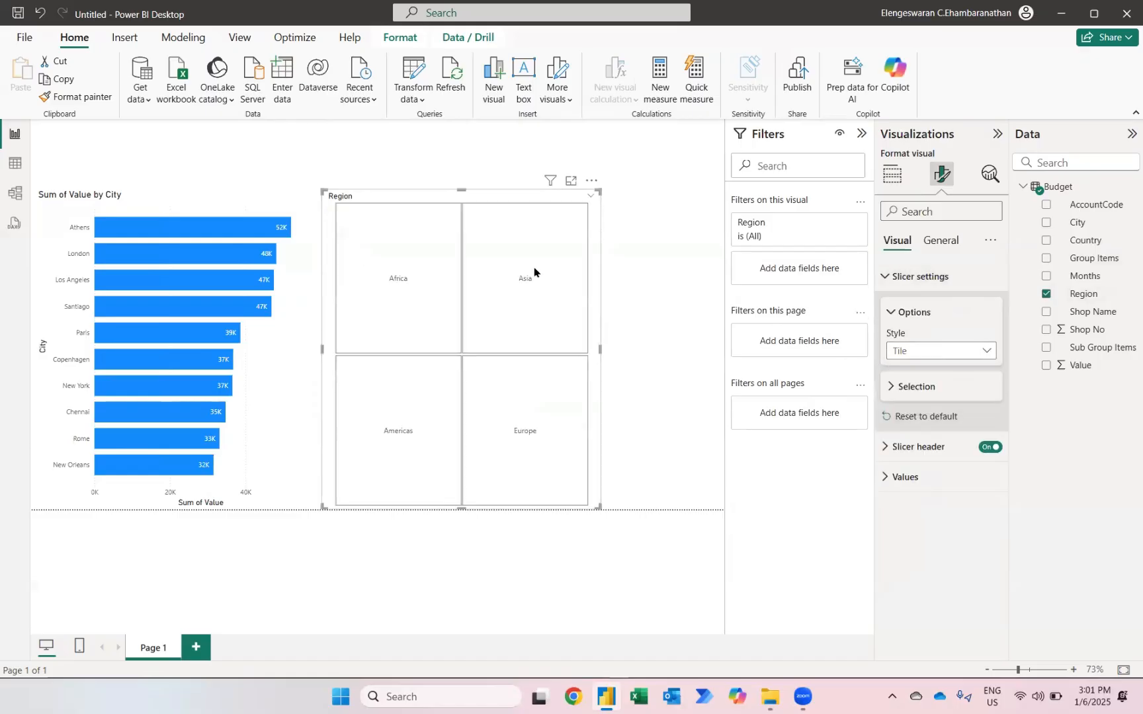
pyautogui.moveTo(323, 191); pyautogui.dragTo(10, 116)
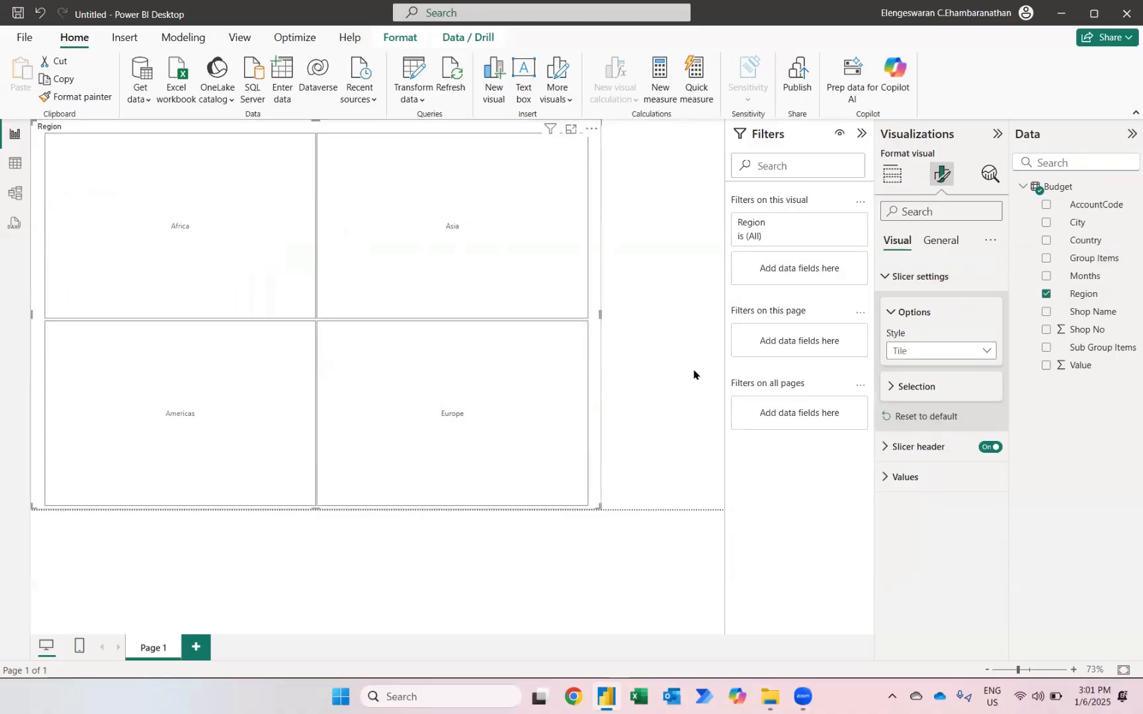
pyautogui.moveTo(694, 375); pyautogui.dragTo(713, 204)
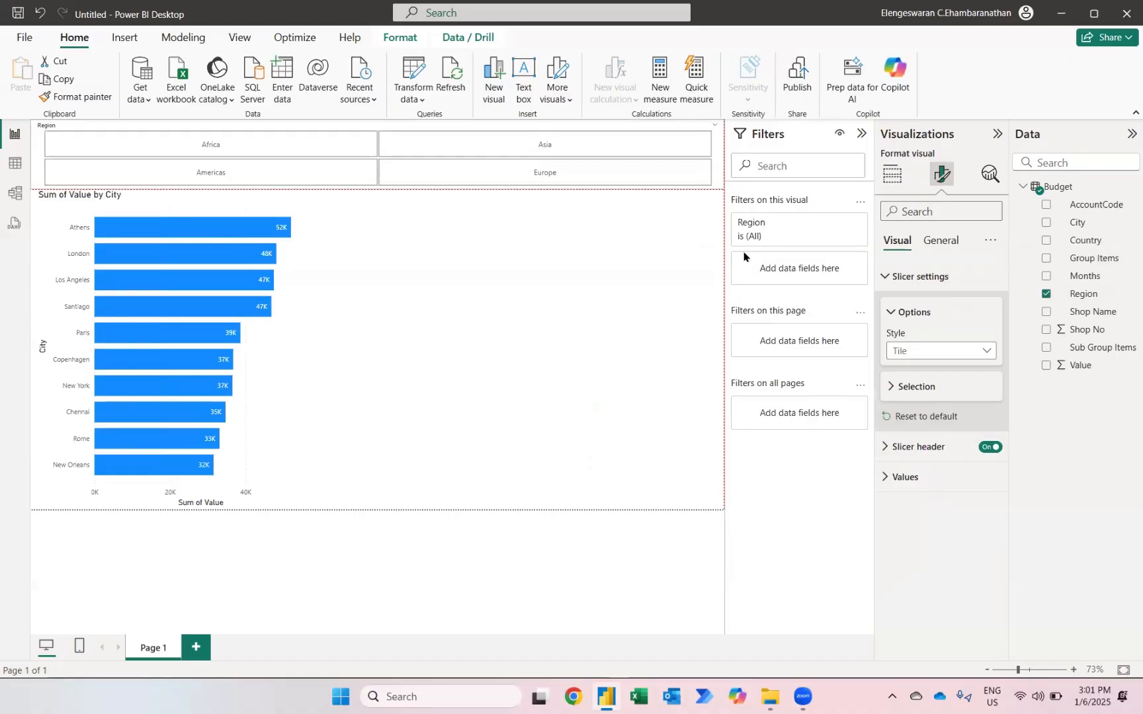
# Filter the page by Americas, Africa and Asia in turn, finish on Europe, and deselect the slicer.
pyautogui.click(308, 175)
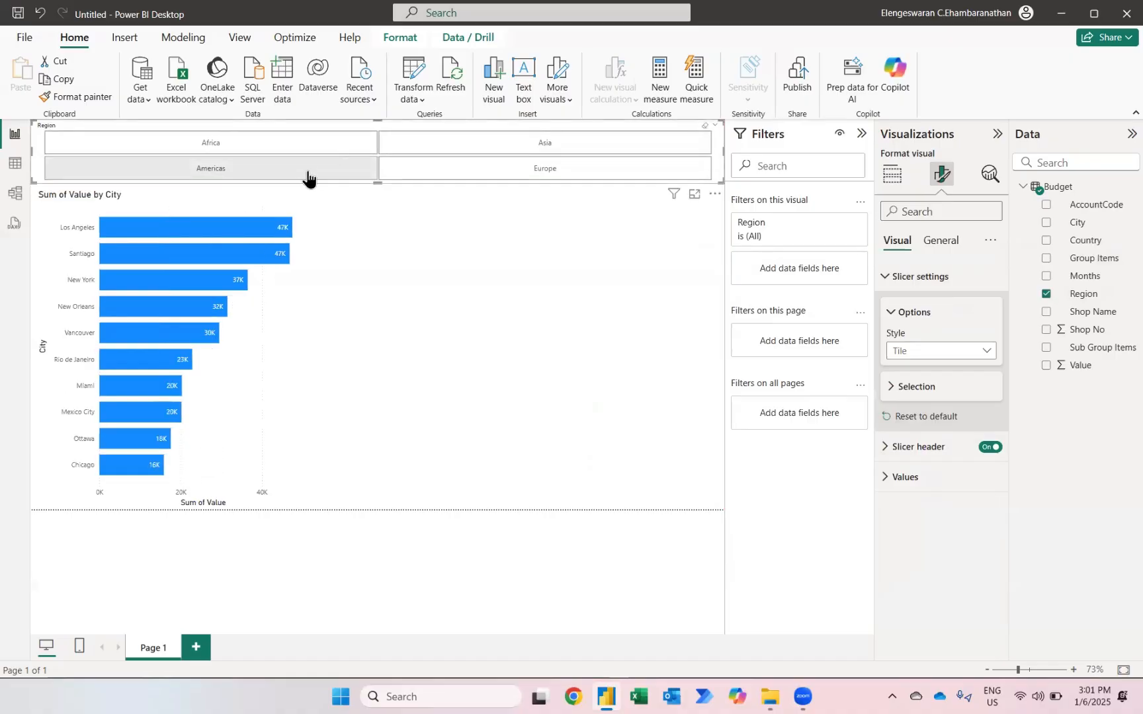
pyautogui.click(256, 143)
pyautogui.click(461, 145)
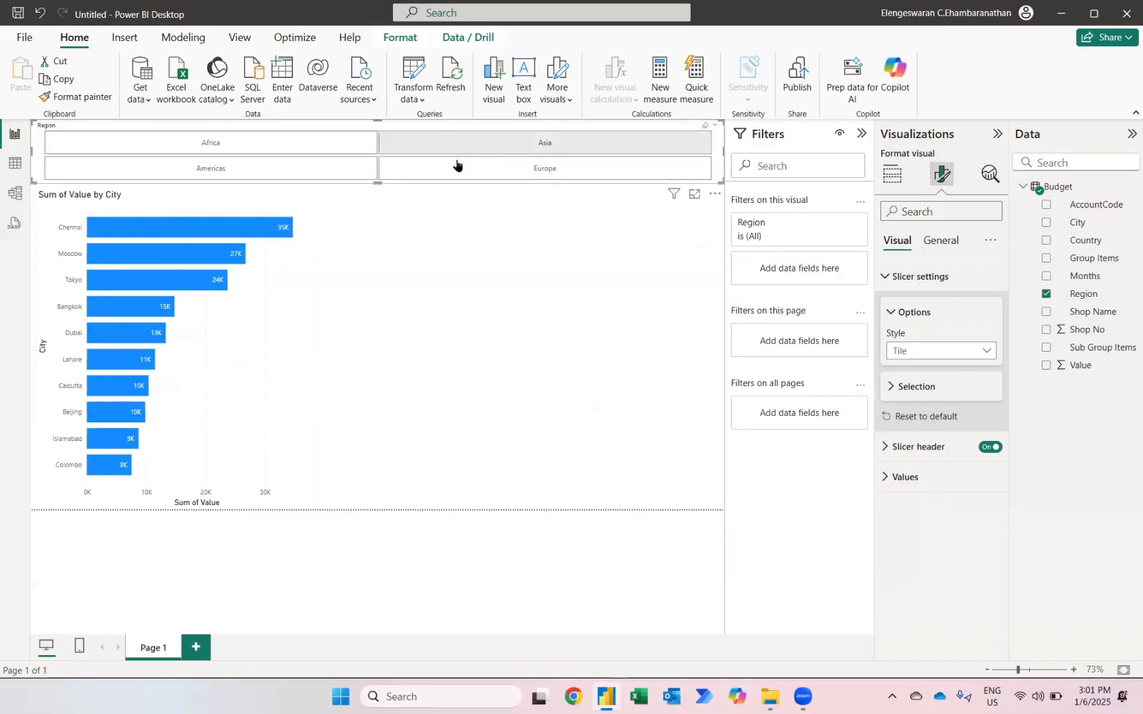
pyautogui.click(455, 168)
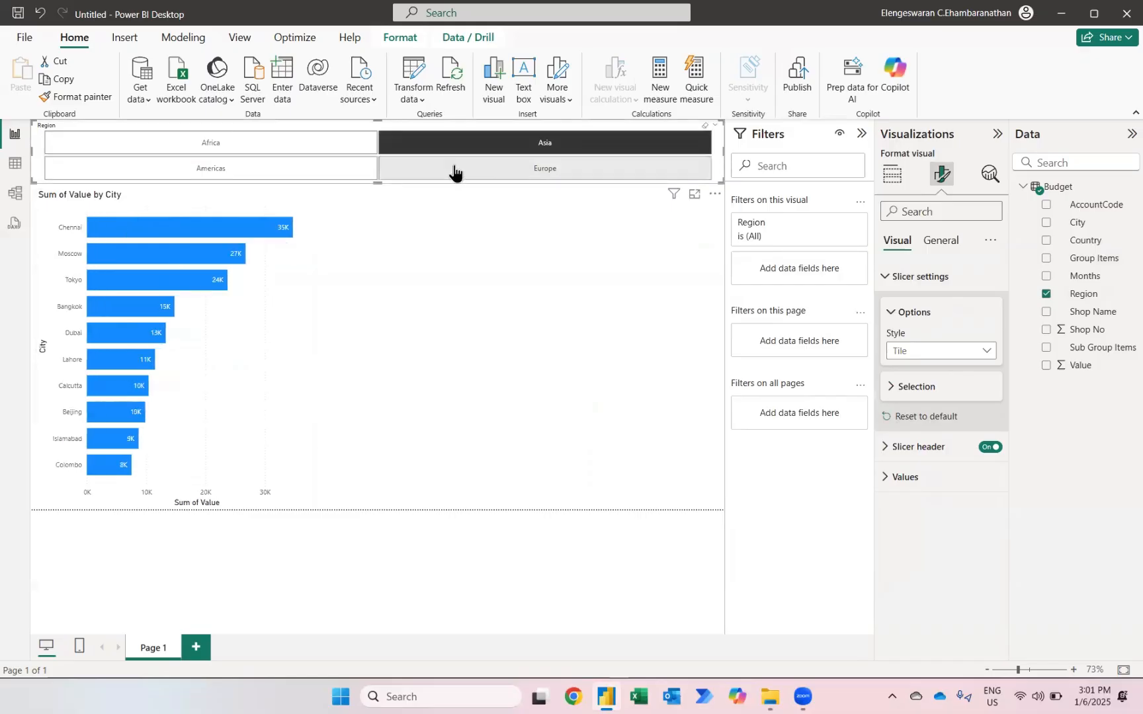
pyautogui.click(410, 360)
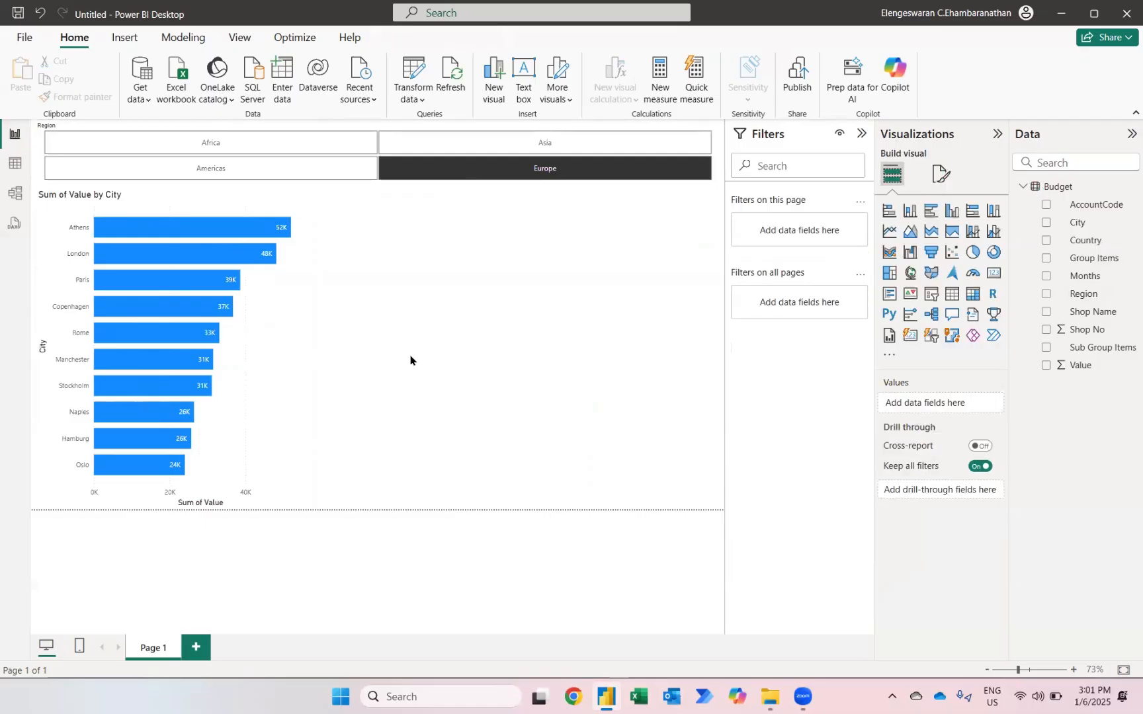
# Duplicate the City bar chart beside the original and remove City from the copy's axis and filters.
pyautogui.click(306, 348)
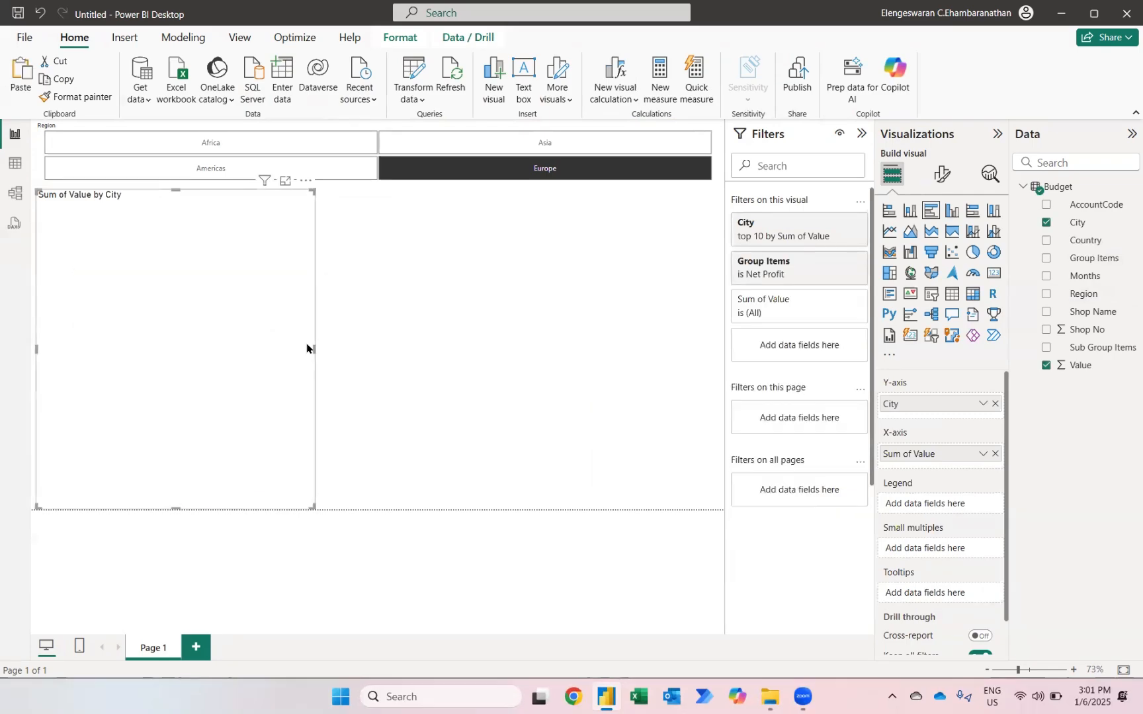
pyautogui.moveTo(293, 345); pyautogui.dragTo(573, 348)
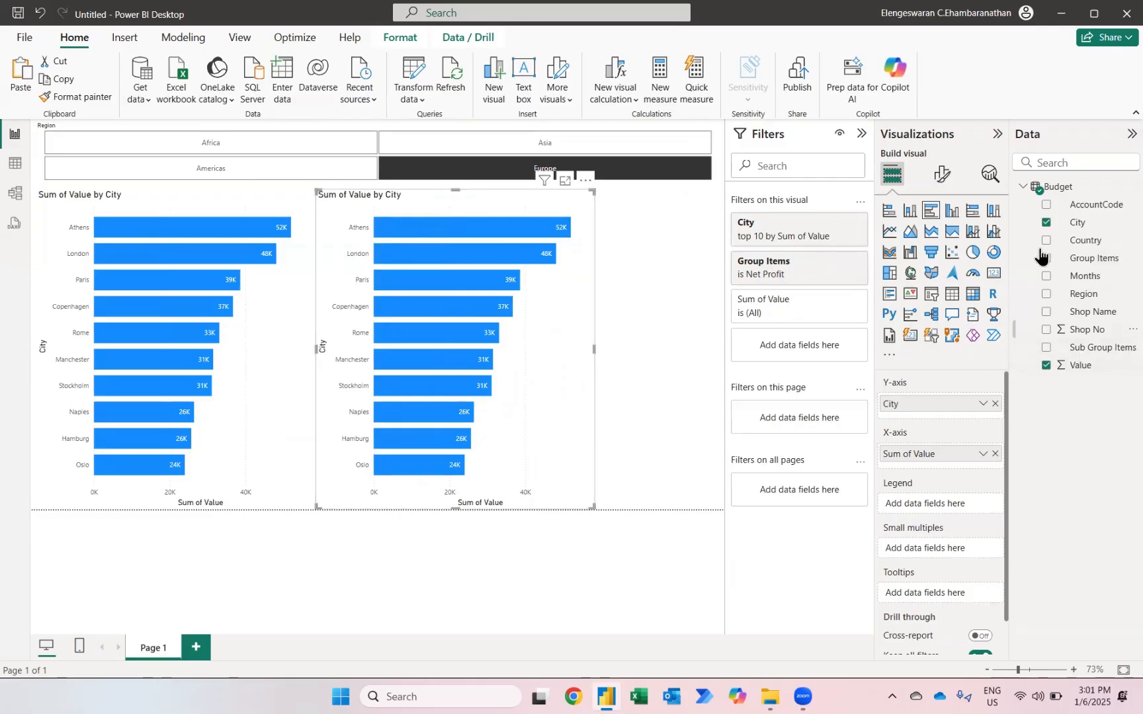
pyautogui.click(1047, 224)
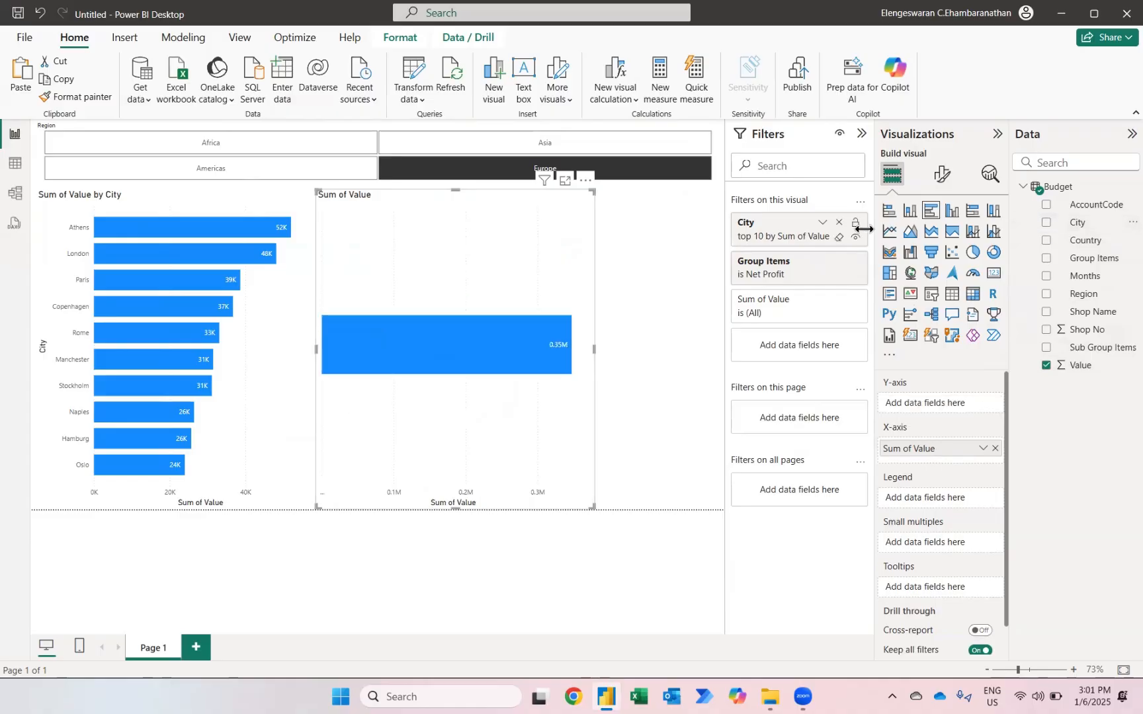
pyautogui.click(839, 222)
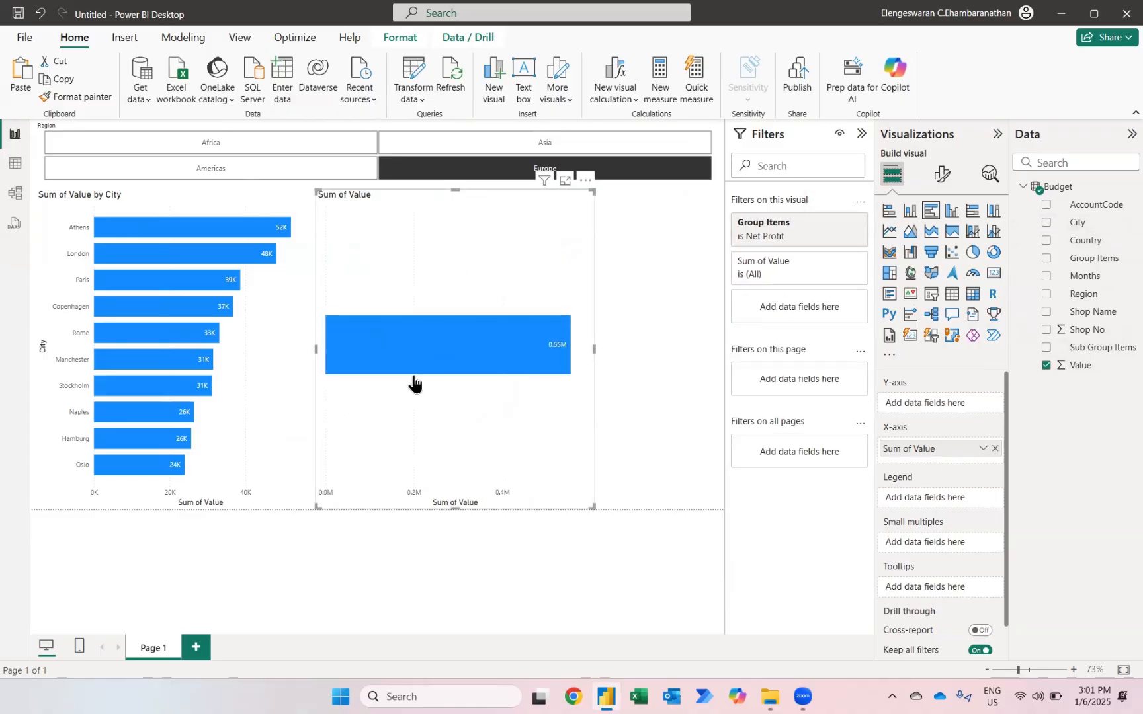
# Plot Value by Months in the copied chart as a clustered column chart and widen it to the page edge.
pyautogui.moveTo(500, 341)
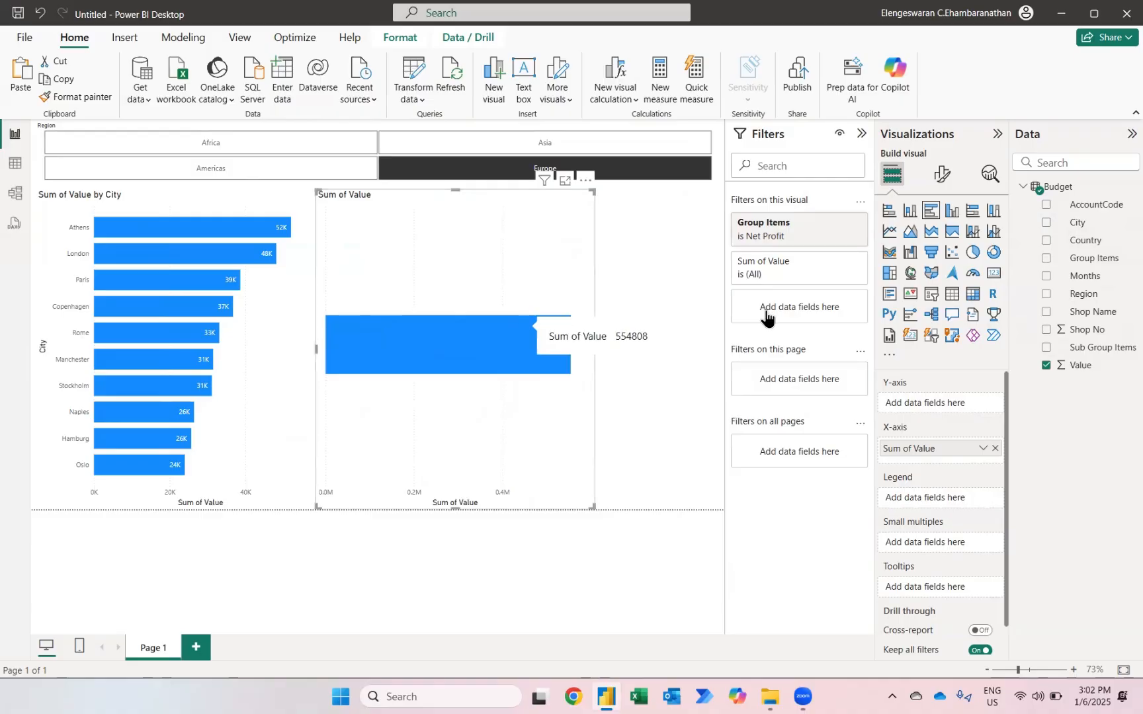
pyautogui.click(1046, 278)
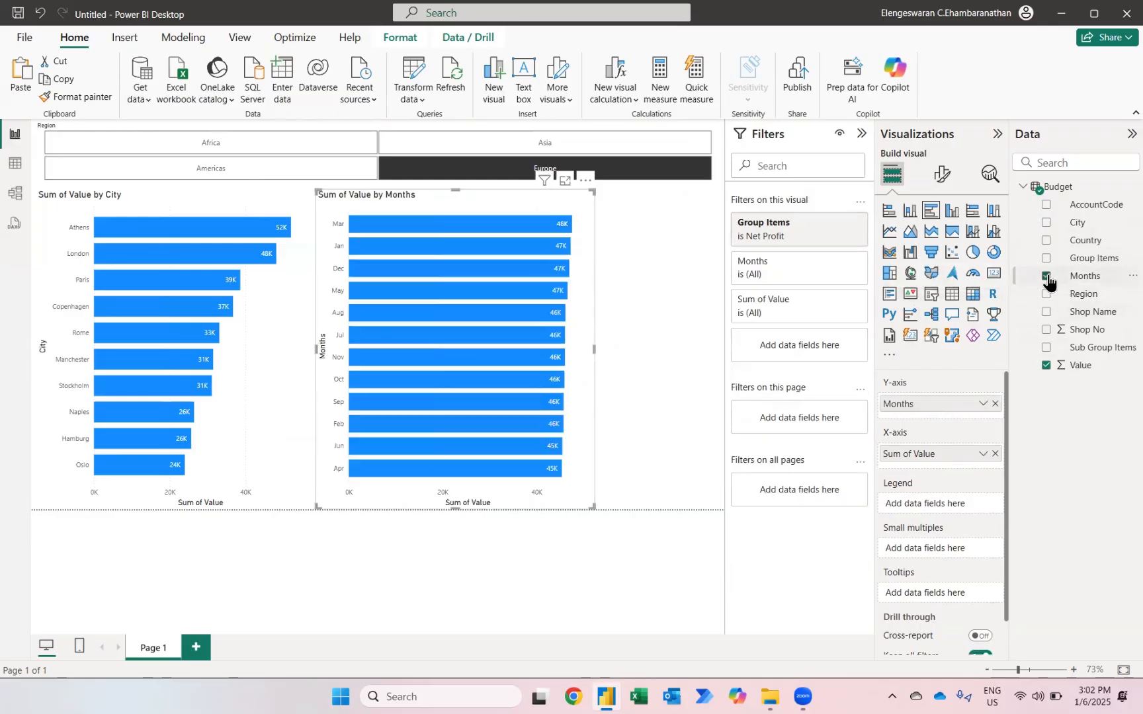
pyautogui.click(947, 214)
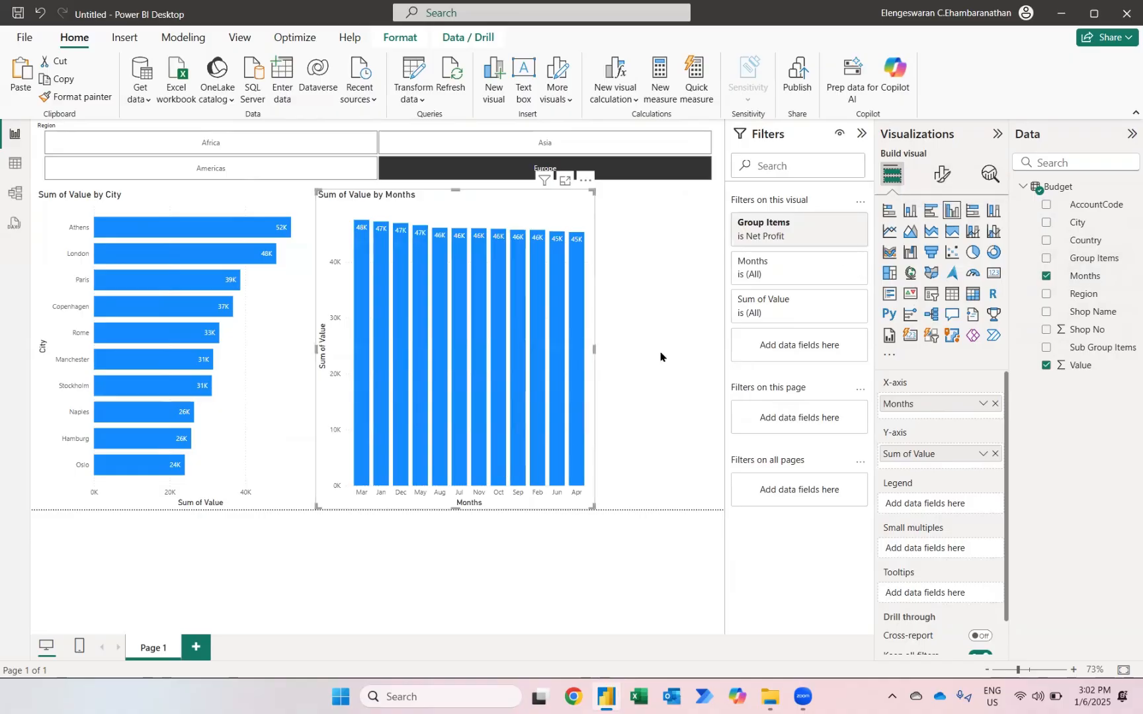
pyautogui.moveTo(660, 357); pyautogui.dragTo(745, 357)
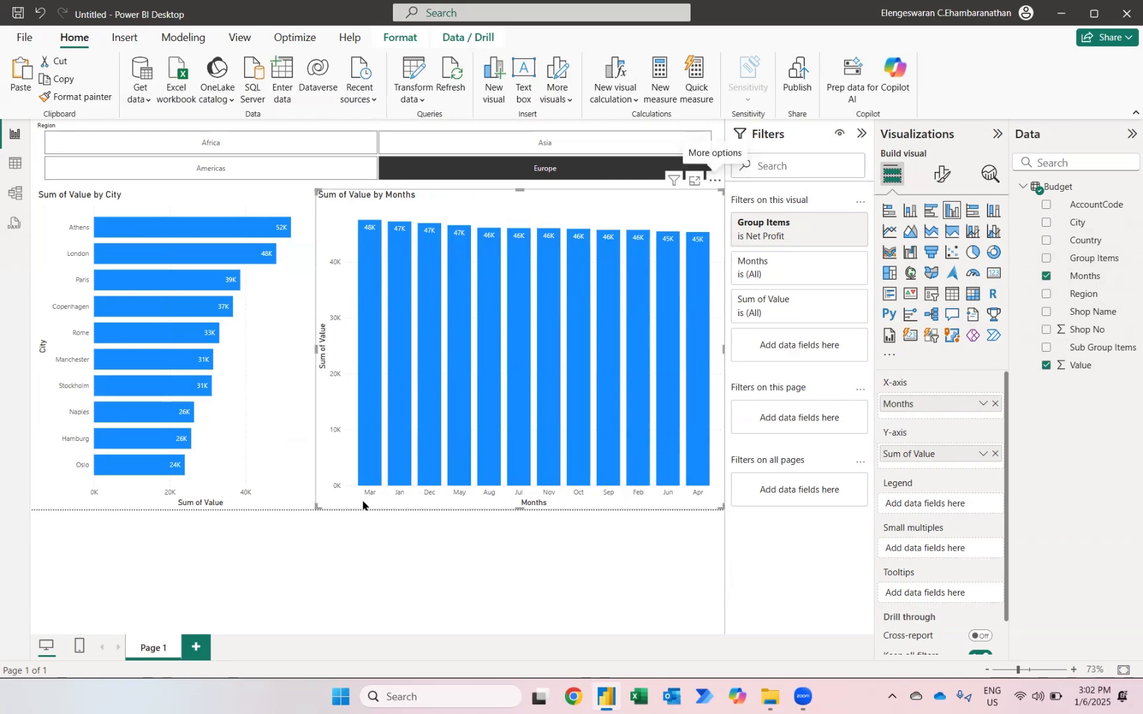
# Sort the monthly column chart's axis by Months in ascending order.
pyautogui.click(714, 180)
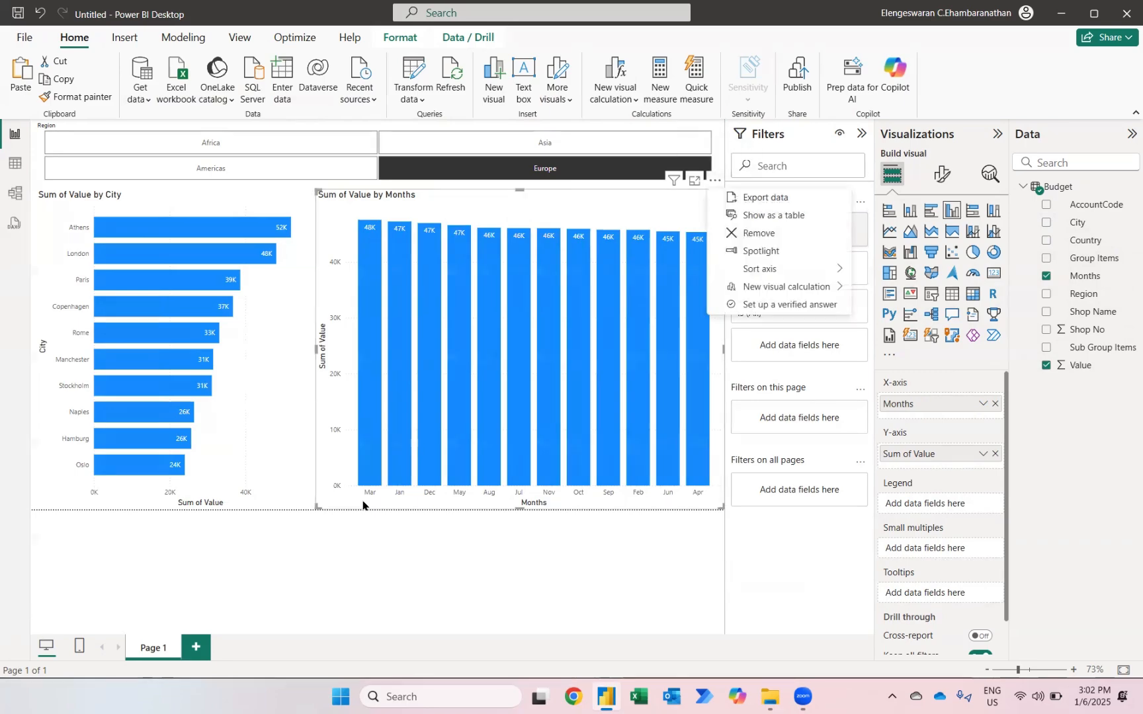
pyautogui.moveTo(752, 272)
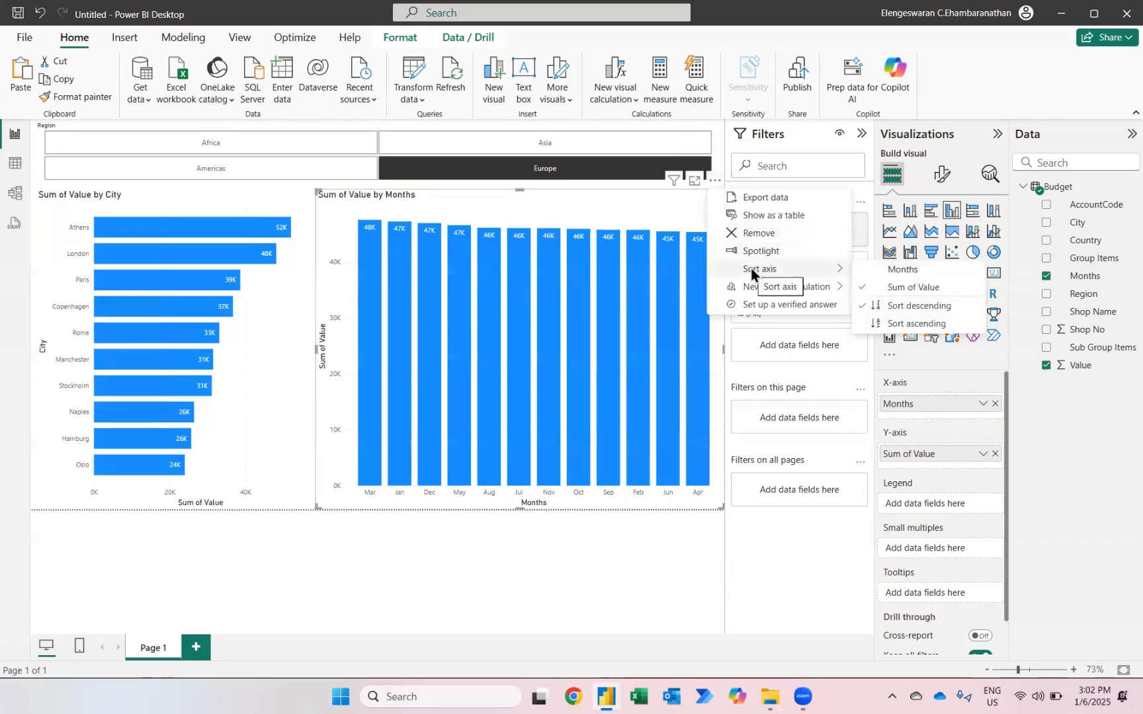
pyautogui.click(880, 270)
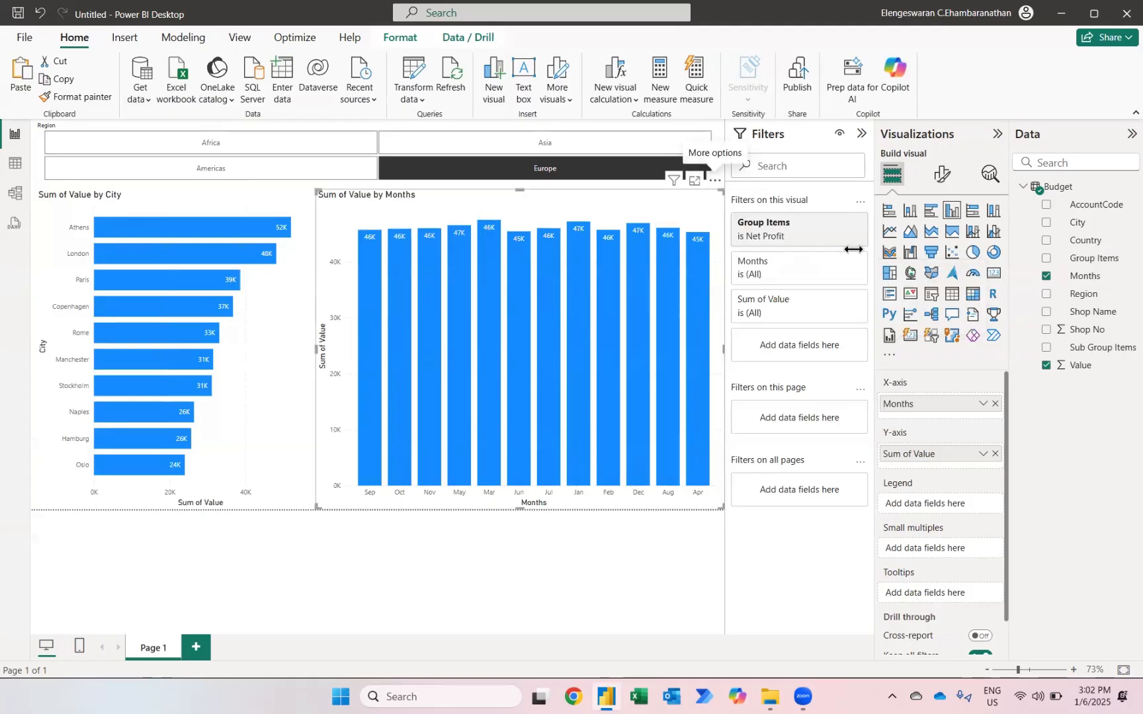
pyautogui.click(714, 180)
pyautogui.moveTo(753, 263)
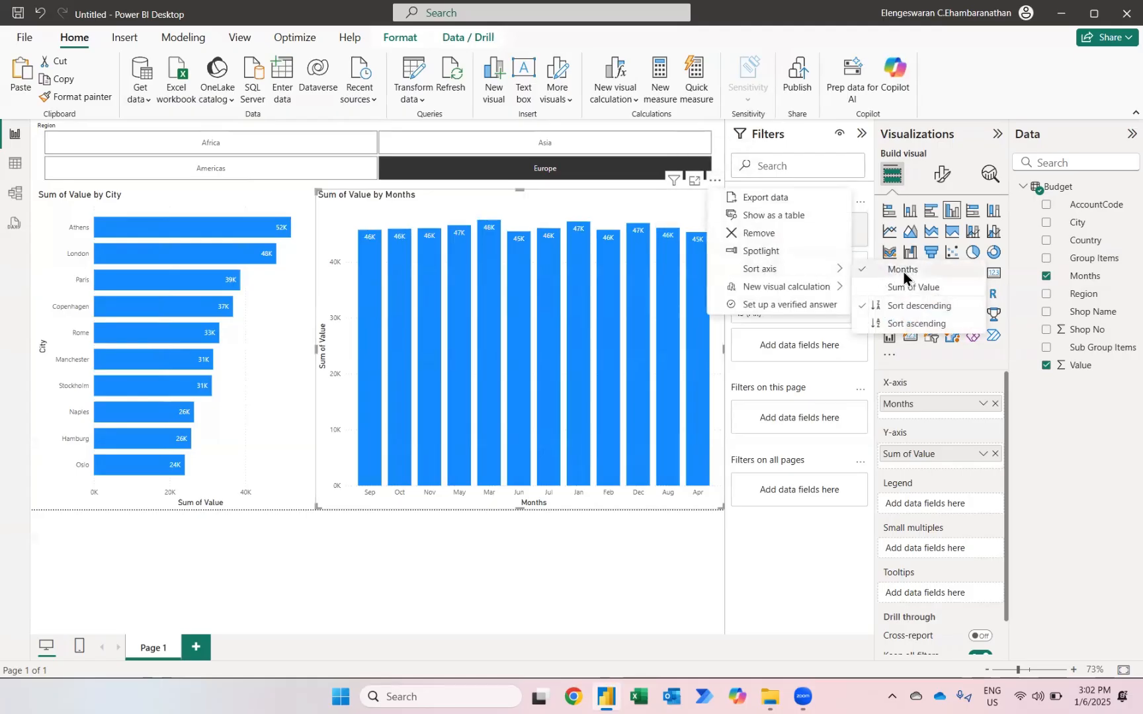
pyautogui.click(899, 323)
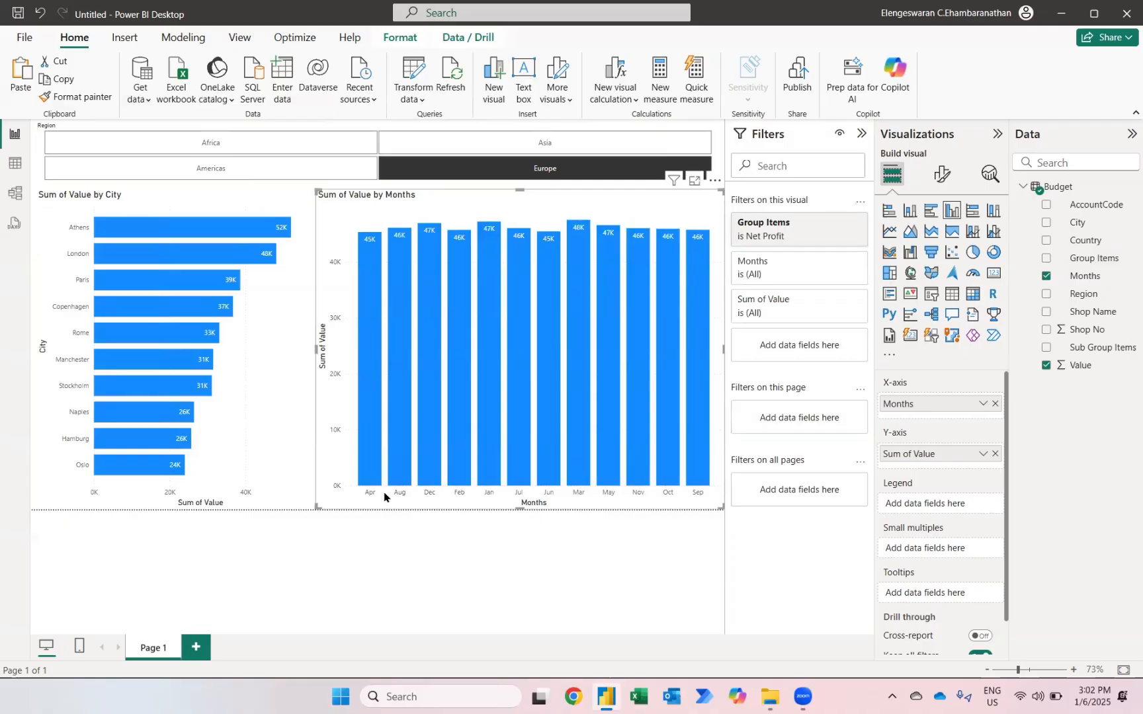
# Open the Power Query Editor and duplicate the Budget query.
pyautogui.click(415, 75)
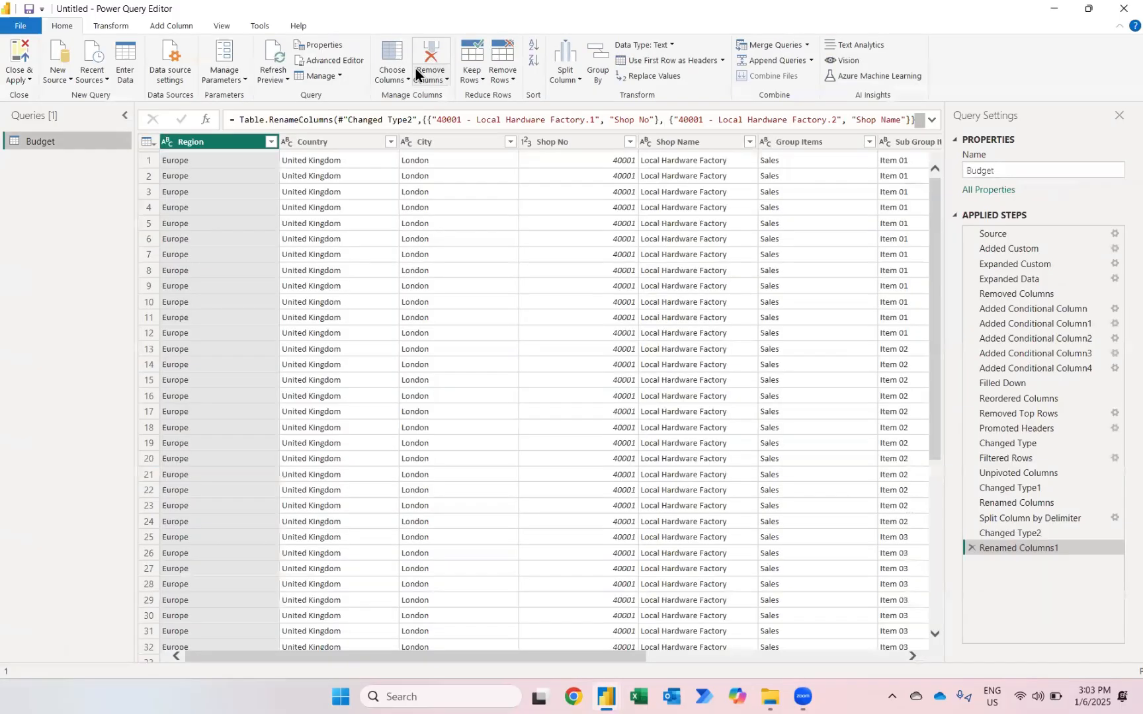
pyautogui.rightClick(59, 138)
pyautogui.click(112, 245)
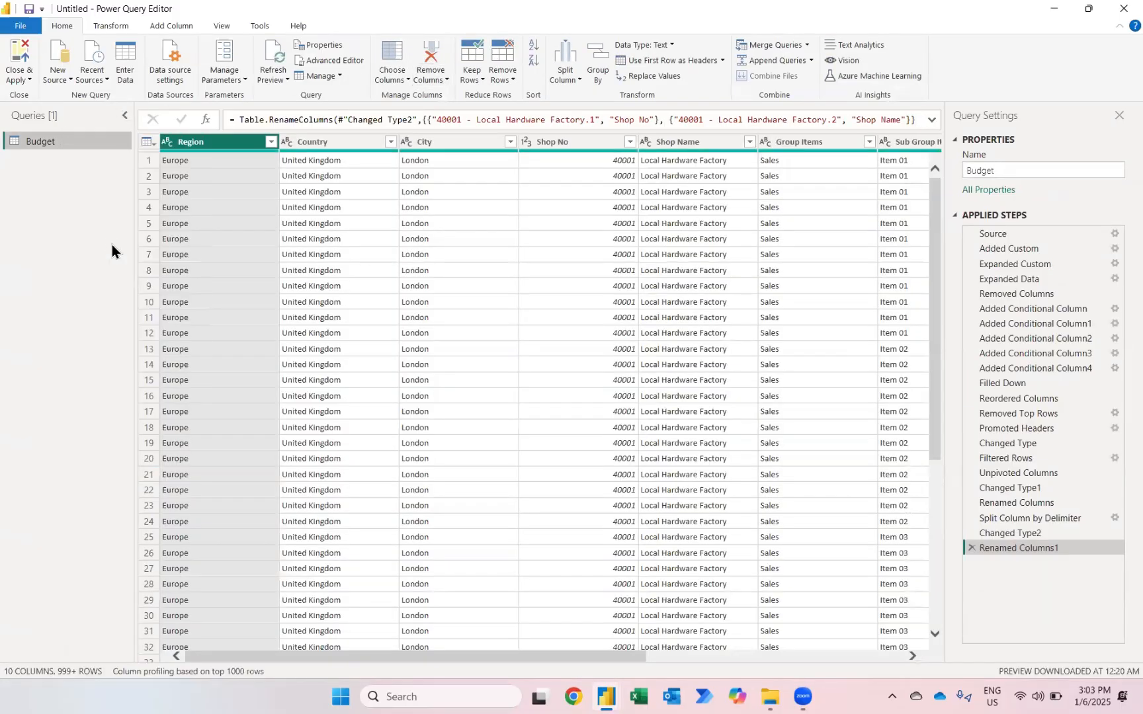
# Keep only the Months column in the Budget (2) query and remove its duplicate rows.
pyautogui.hscroll(6, 863, 253)
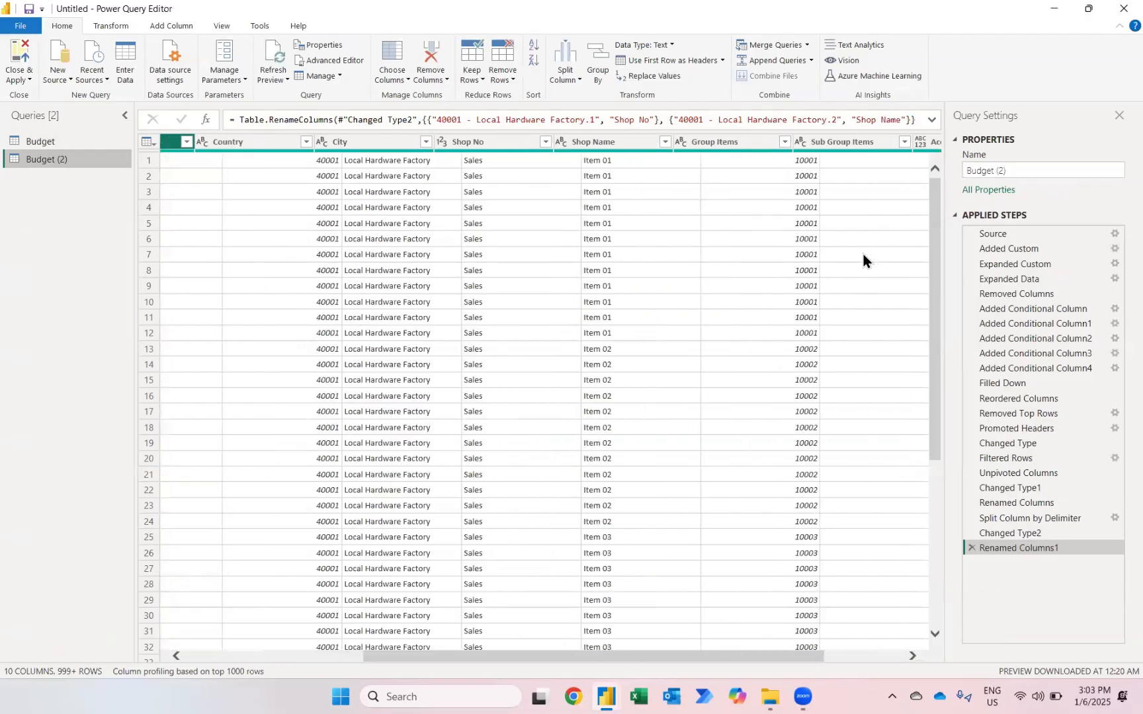
pyautogui.hscroll(3, 793, 173)
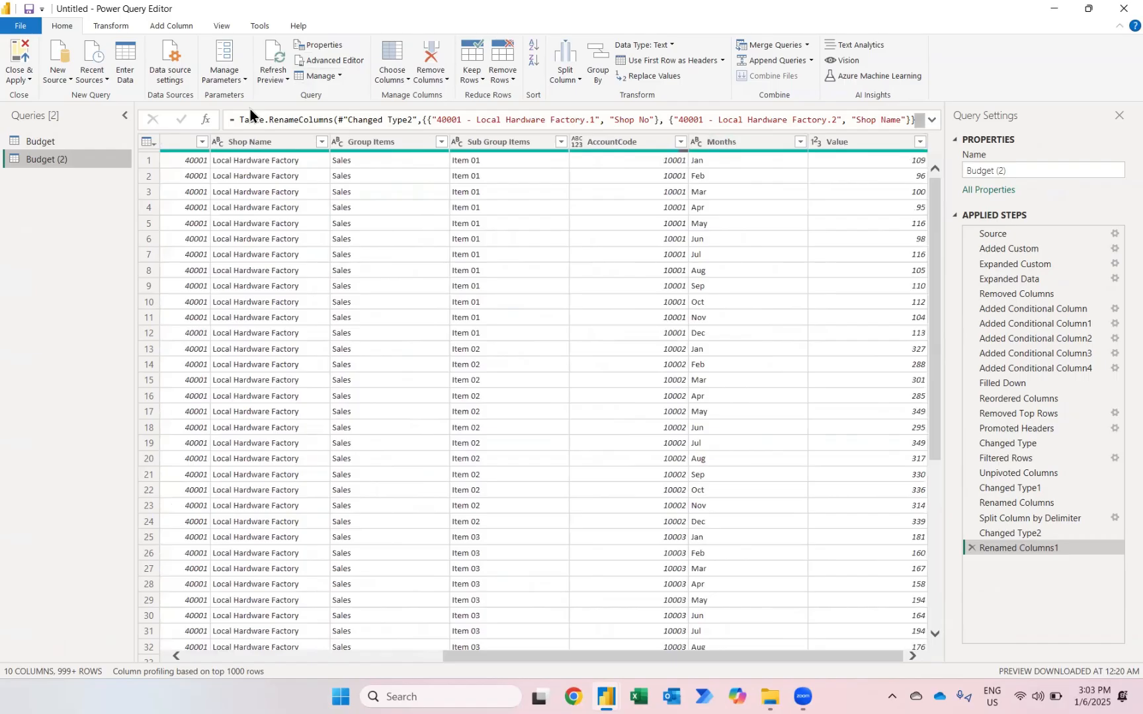
pyautogui.click(396, 56)
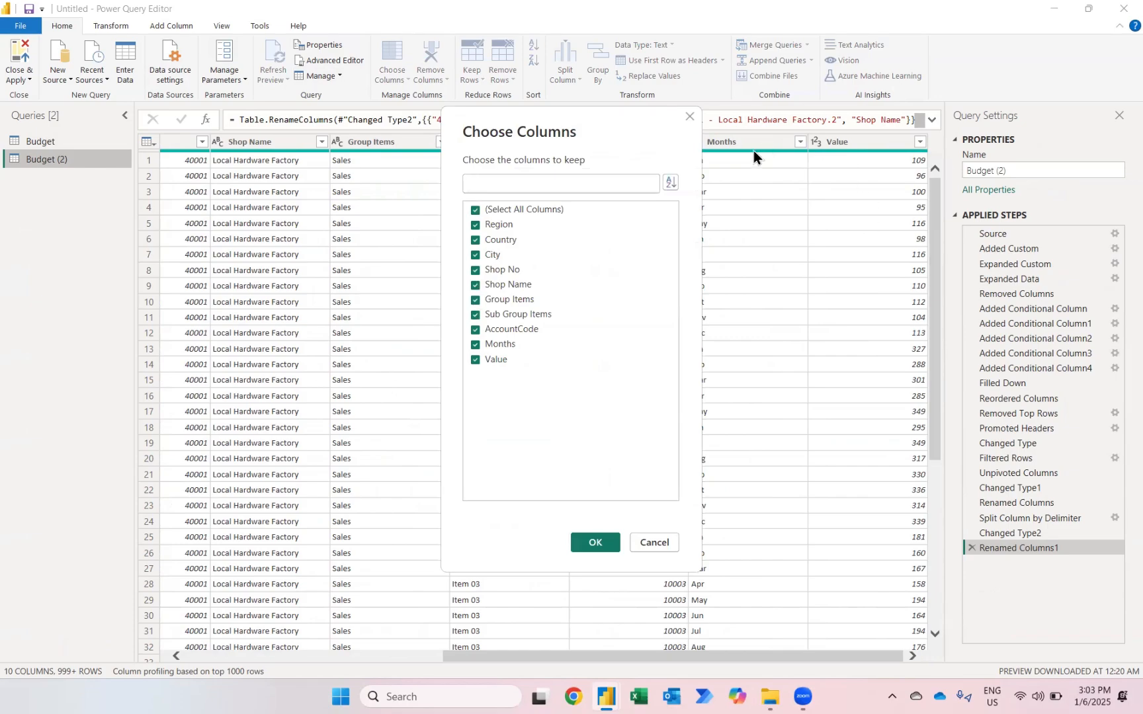
pyautogui.click(475, 211)
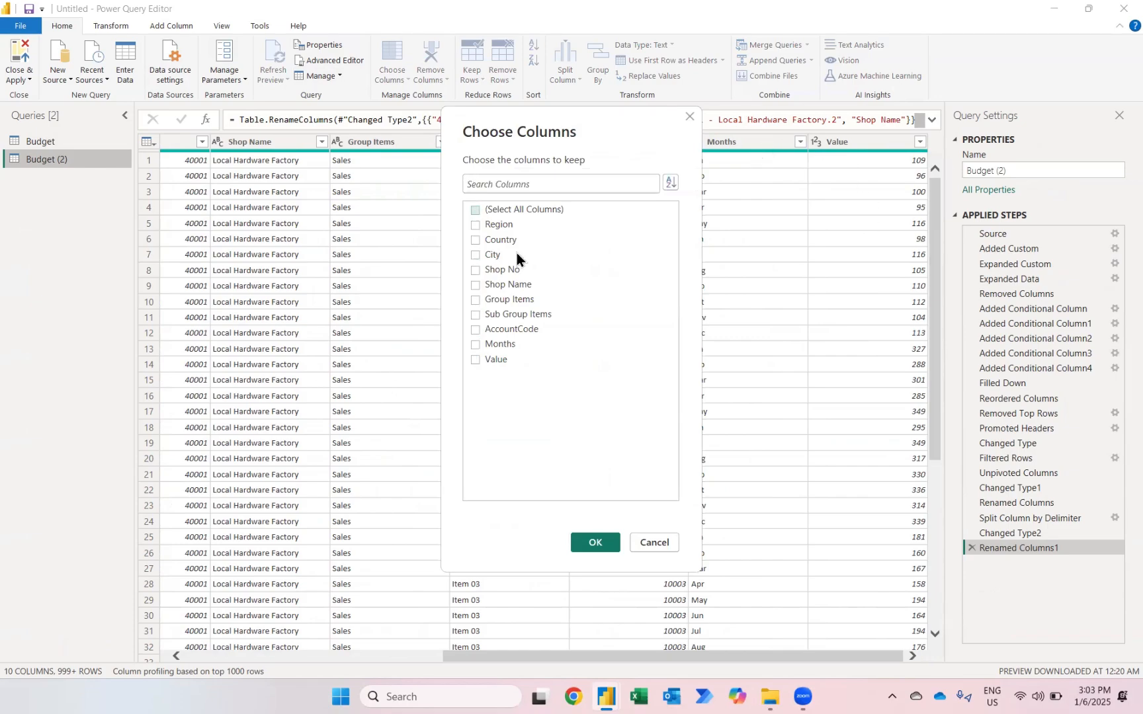
pyautogui.click(473, 344)
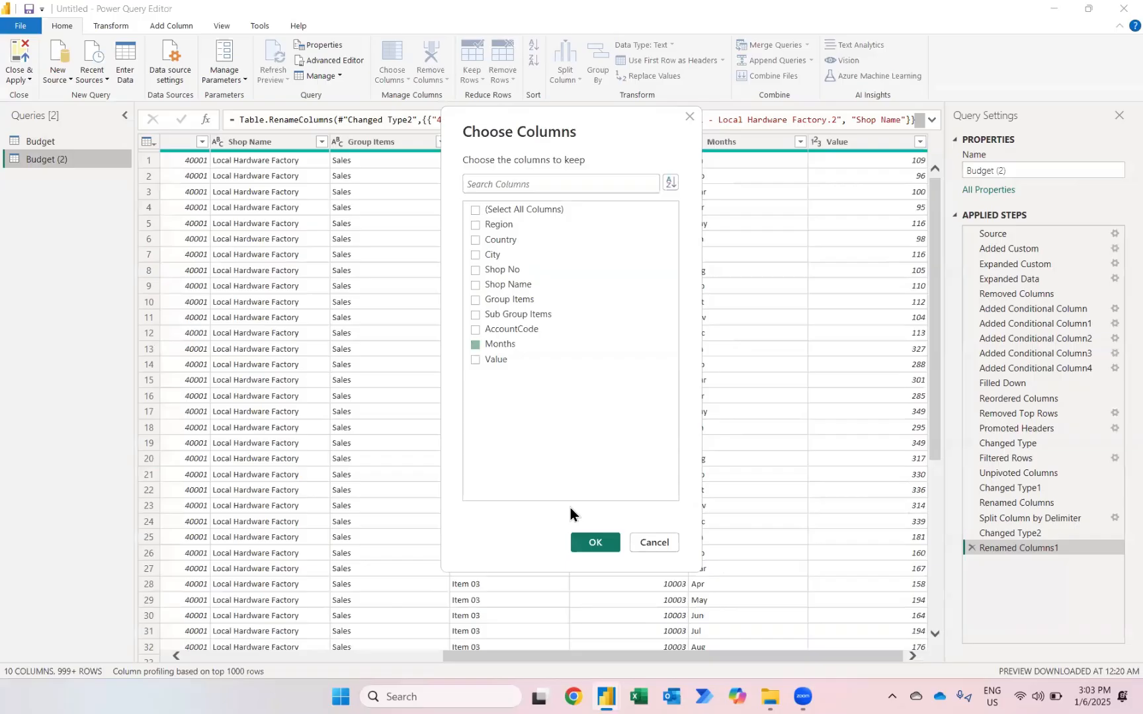
pyautogui.click(584, 539)
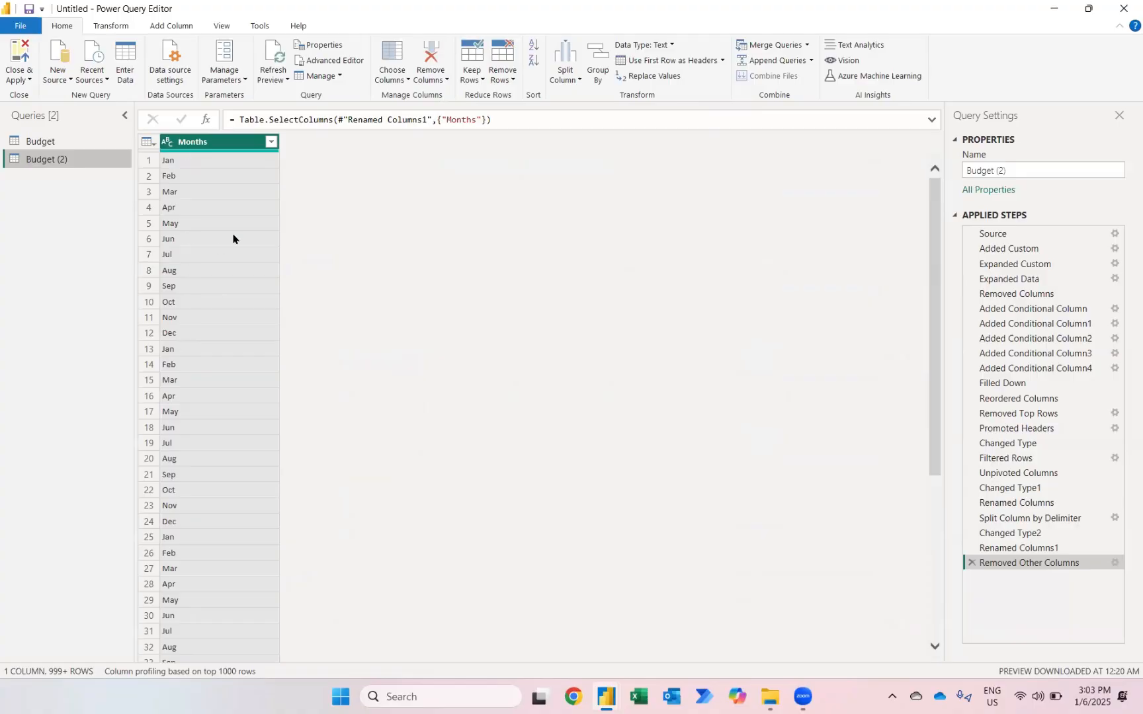
pyautogui.click(508, 80)
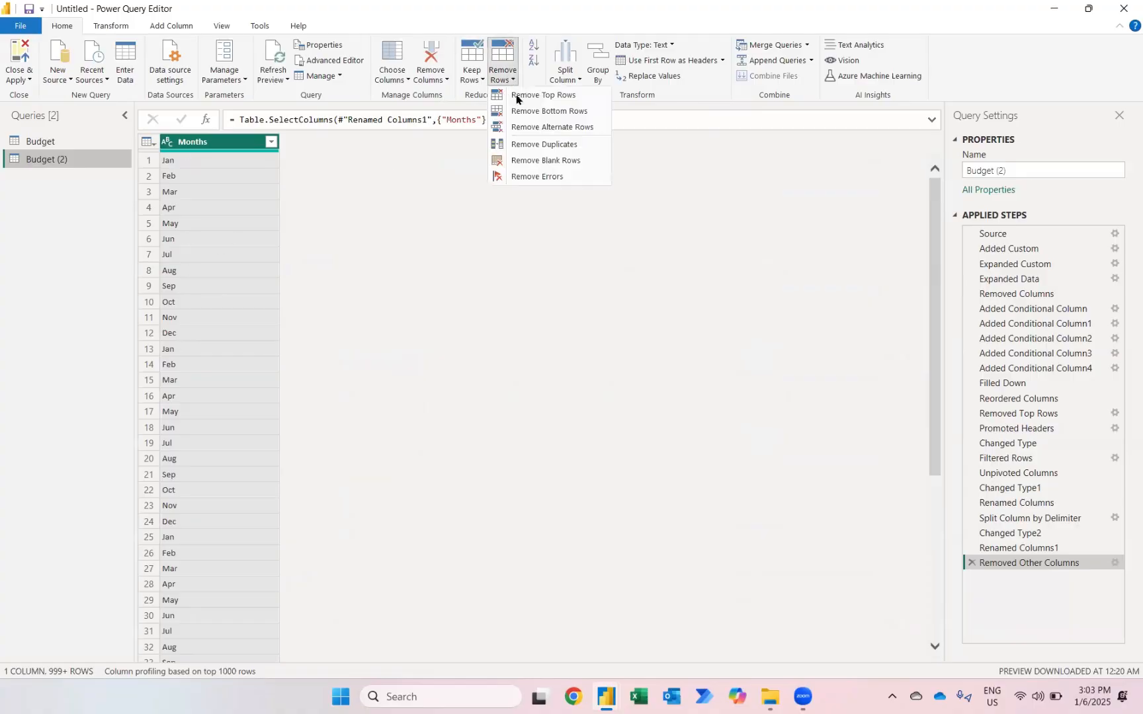
pyautogui.click(537, 145)
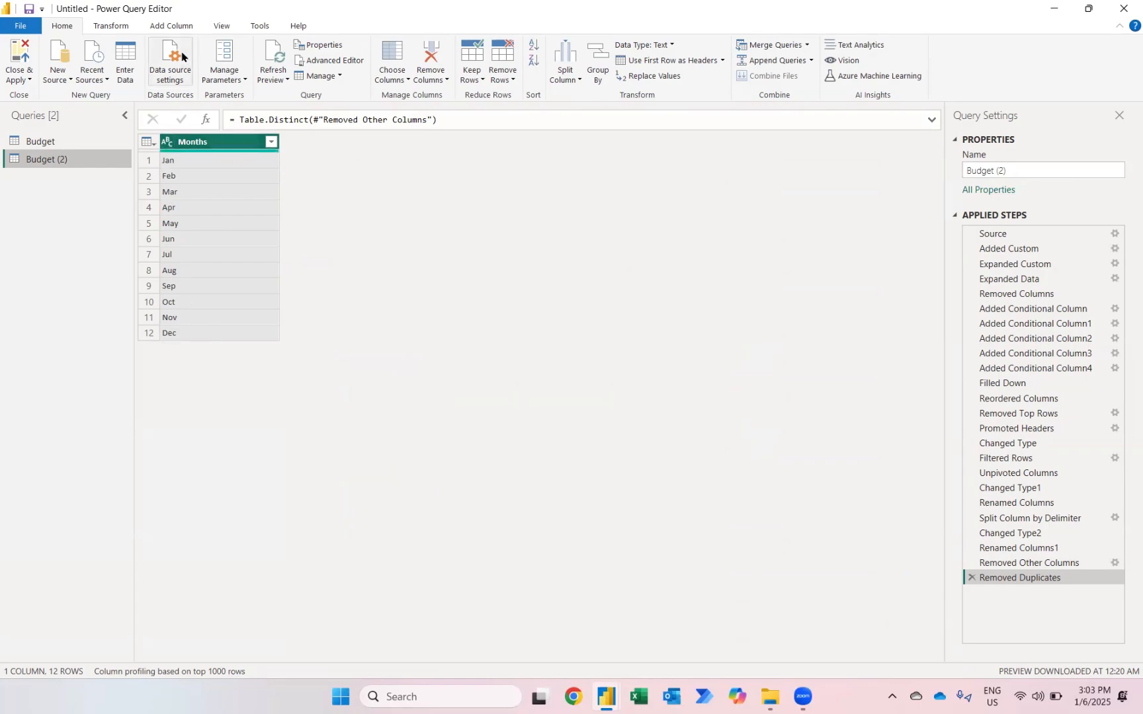
# Add an index column starting from 1 to the Budget (2) query and apply the query changes to the report.
pyautogui.click(172, 26)
pyautogui.click(205, 60)
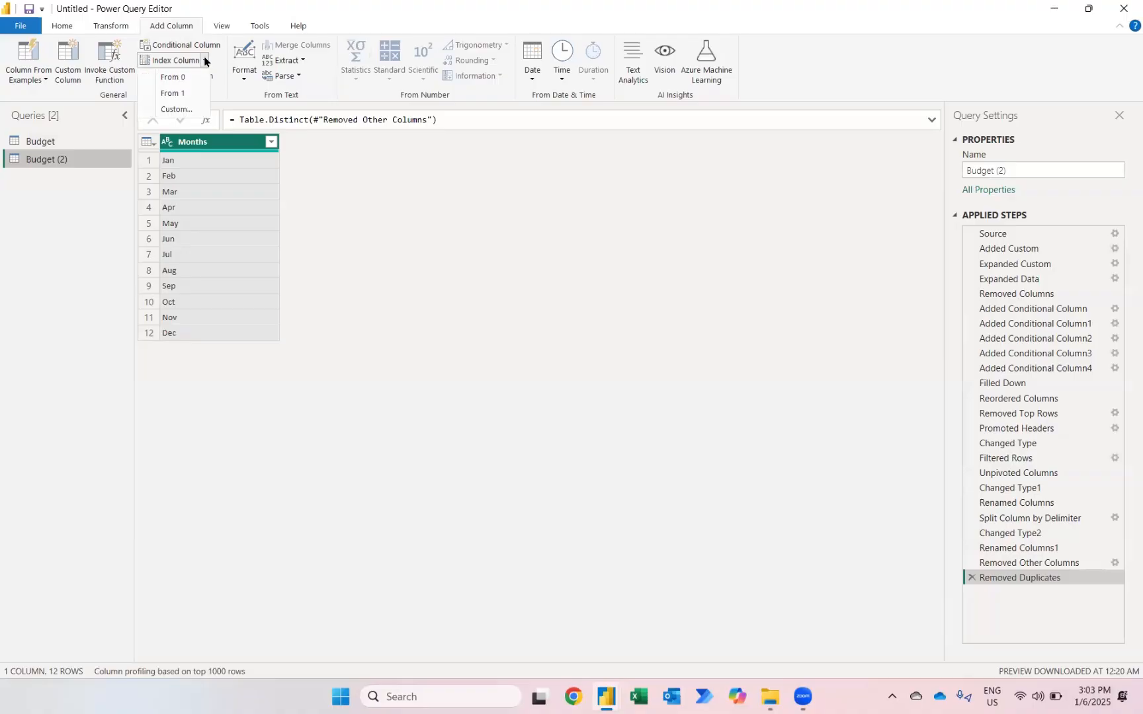
pyautogui.click(177, 94)
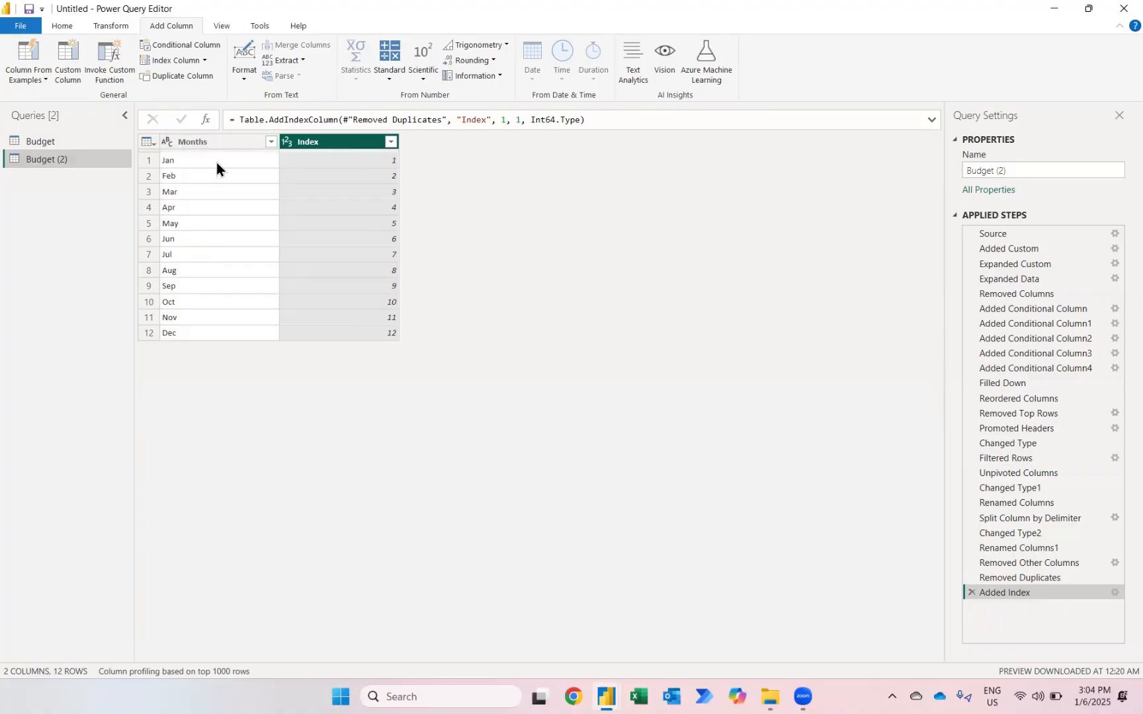
pyautogui.click(64, 27)
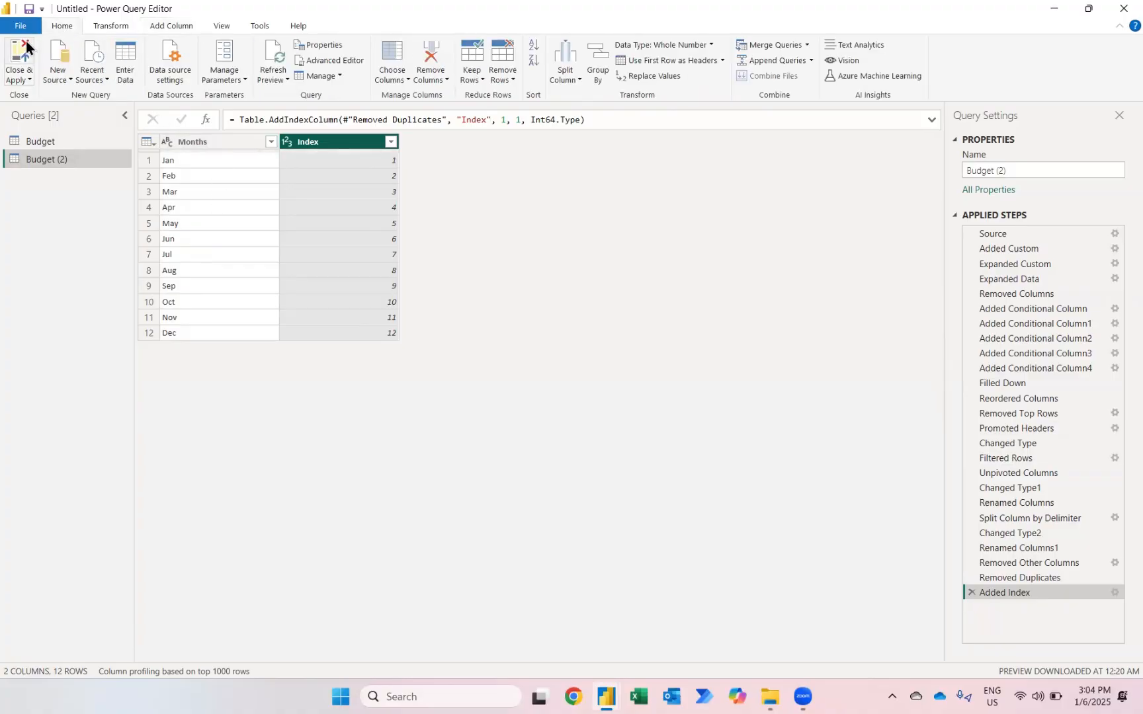
pyautogui.click(20, 51)
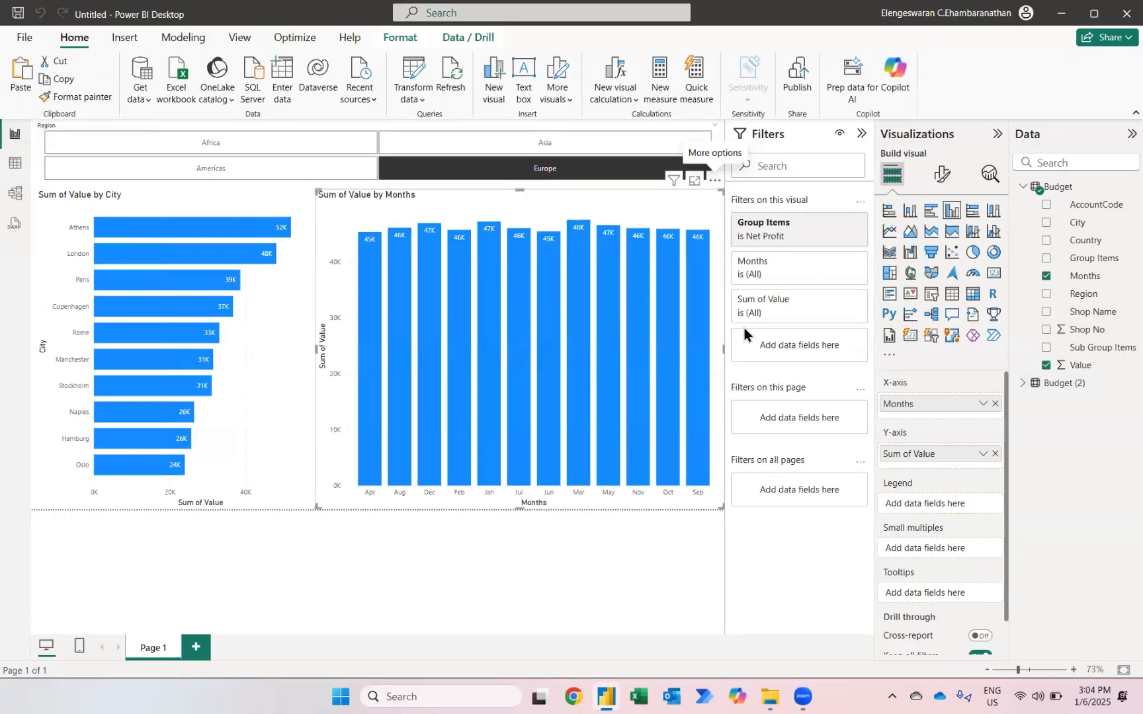
# Set the Months column of the Budget (2) table to sort by the Index column.
pyautogui.click(16, 165)
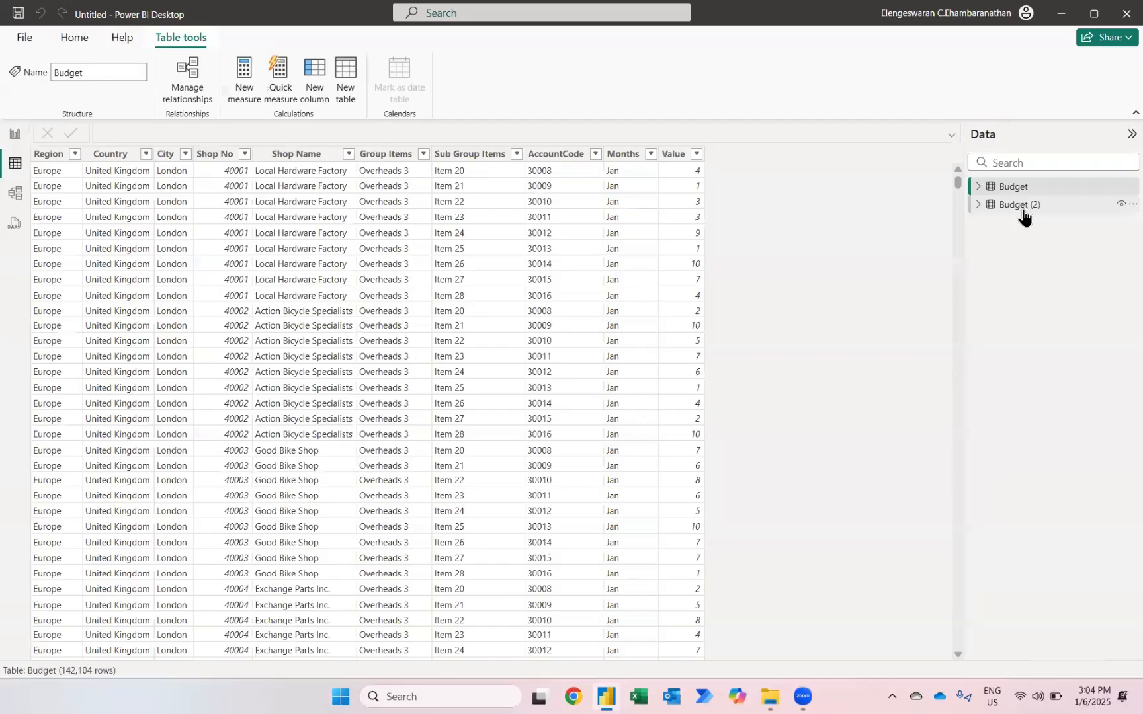
pyautogui.click(1022, 209)
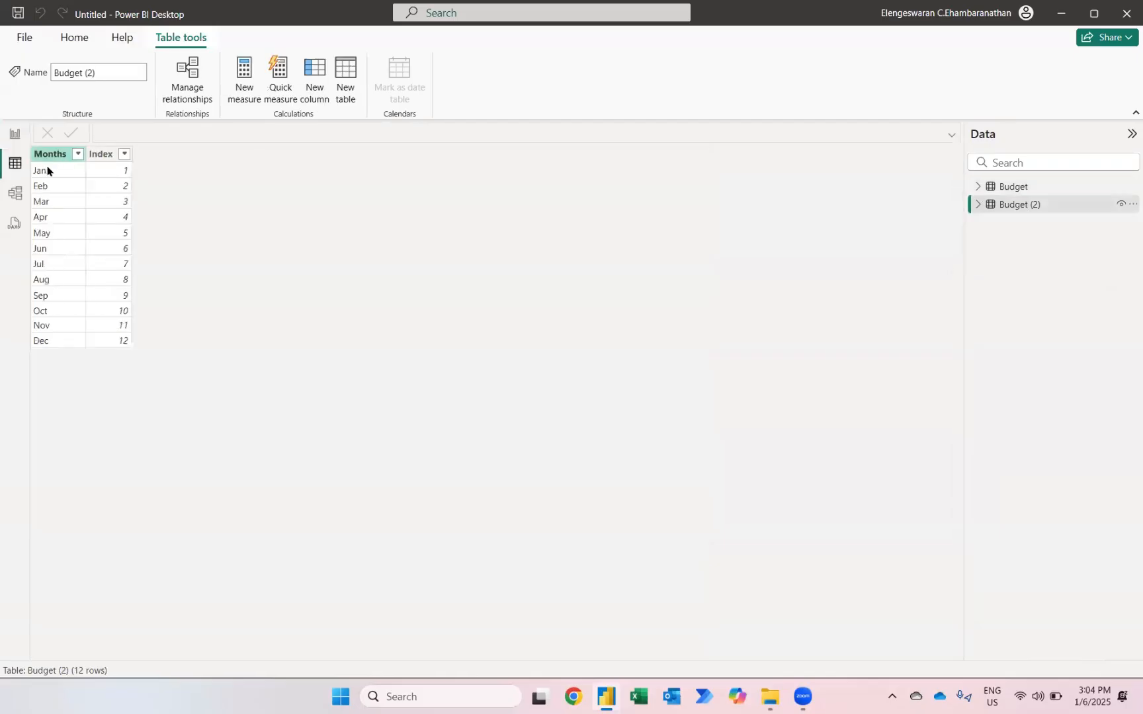
pyautogui.click(54, 152)
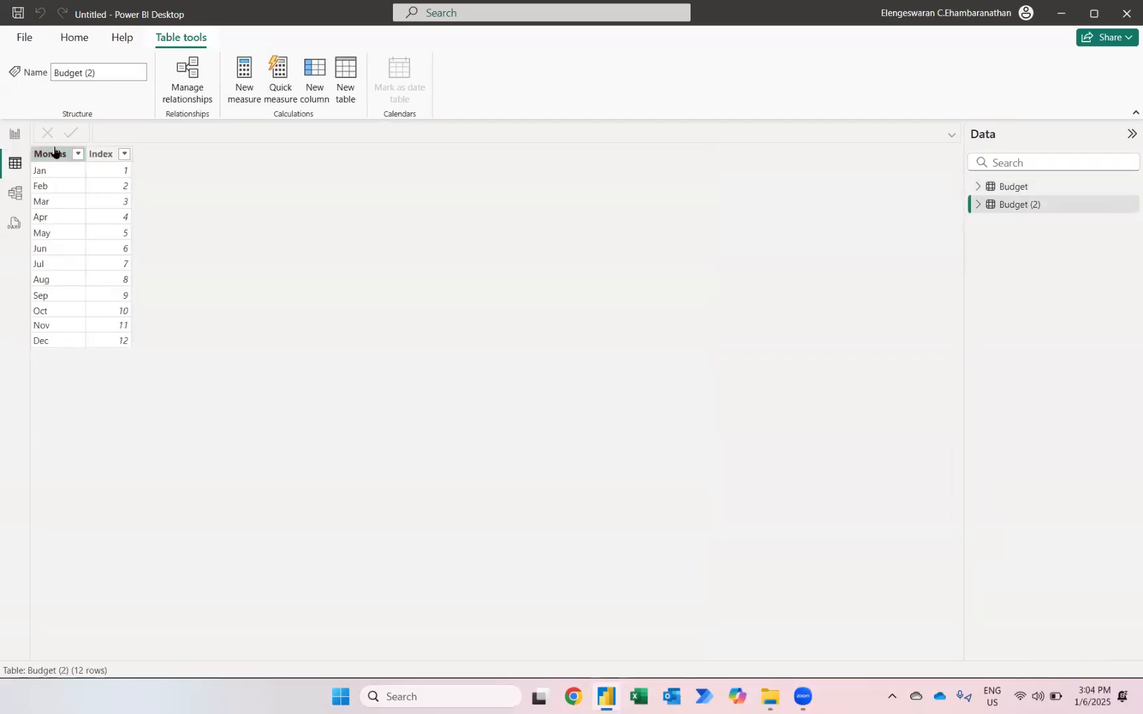
pyautogui.click(54, 152)
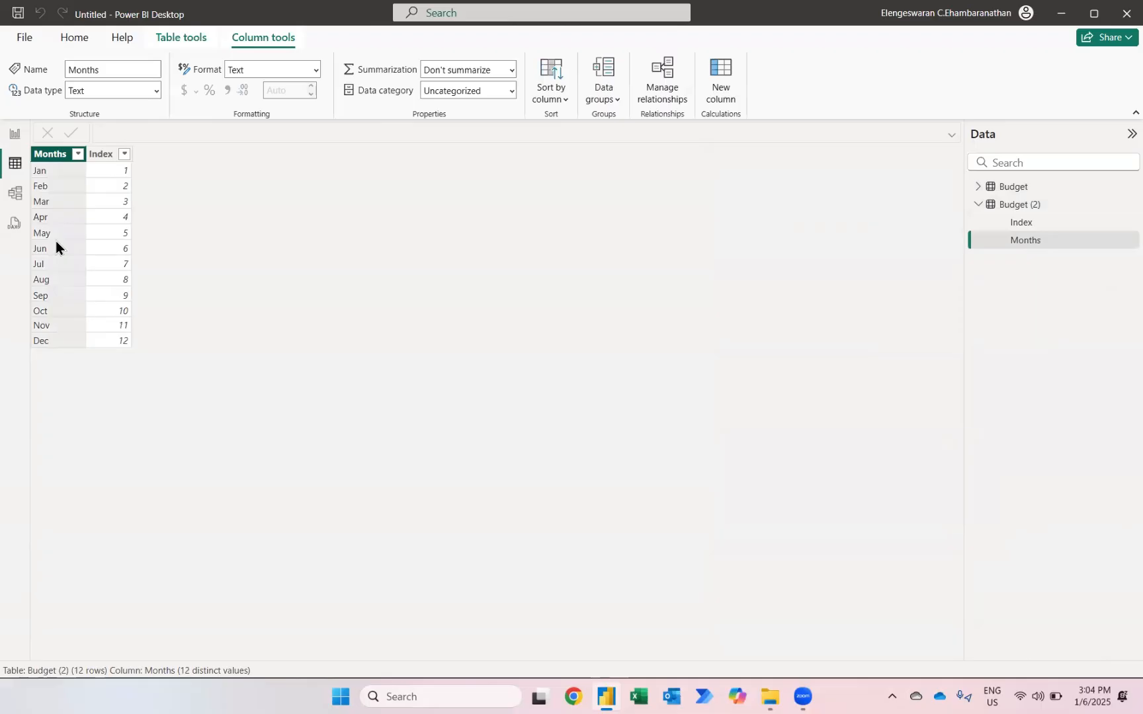
pyautogui.click(546, 94)
pyautogui.click(546, 148)
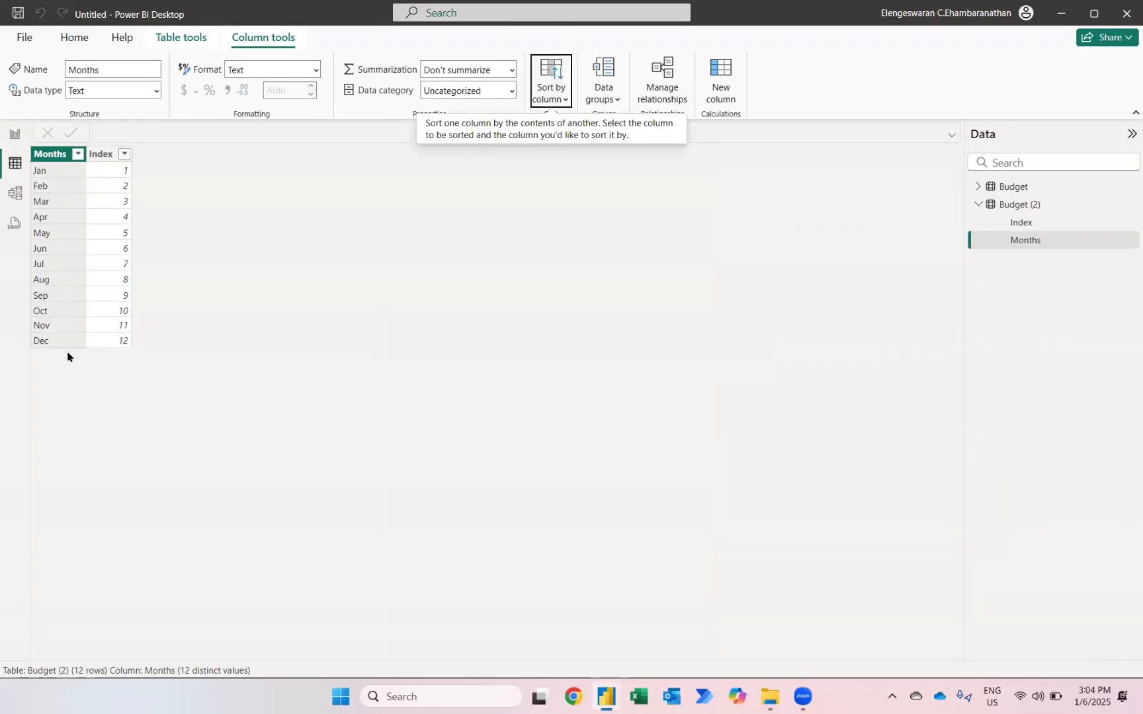
# Move the Budget (2) table away from Budget in the model diagram to expose their relationship, and return to the report.
pyautogui.click(15, 193)
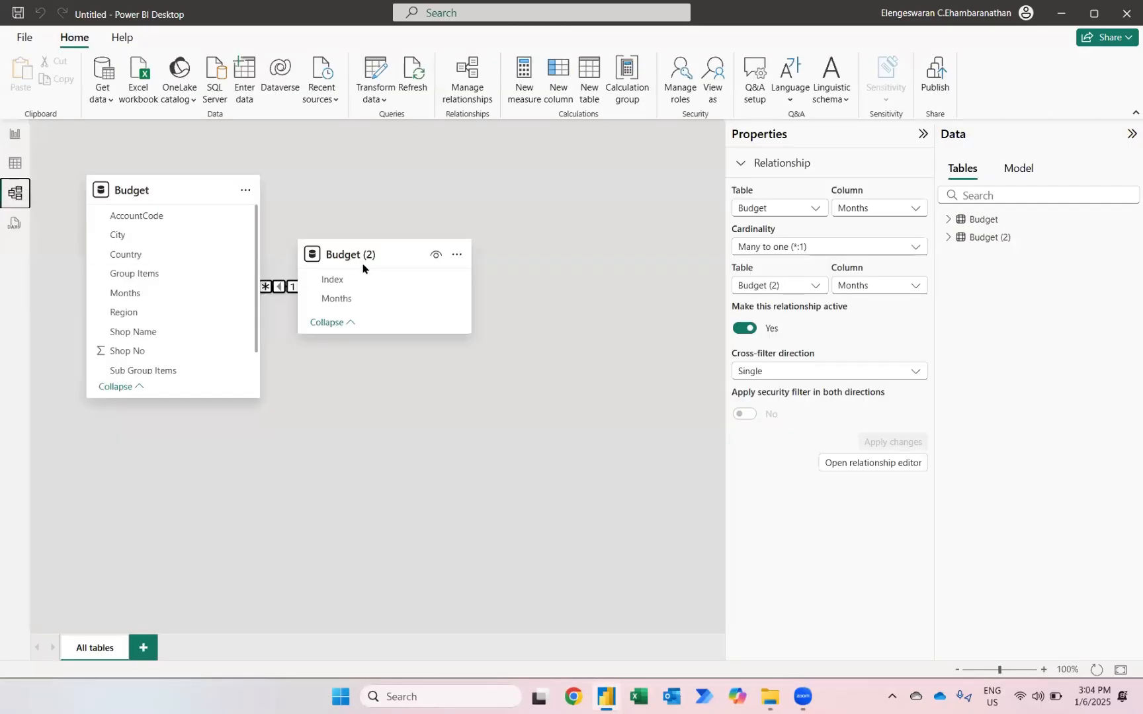
pyautogui.moveTo(363, 266); pyautogui.dragTo(463, 423)
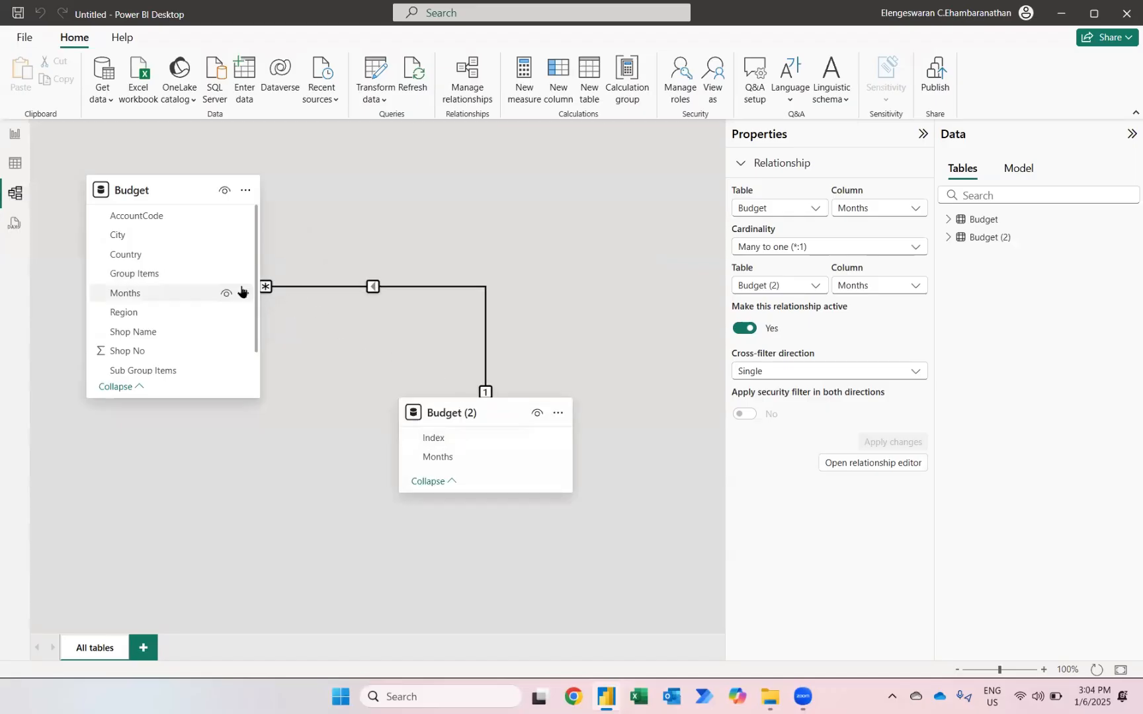
pyautogui.click(15, 136)
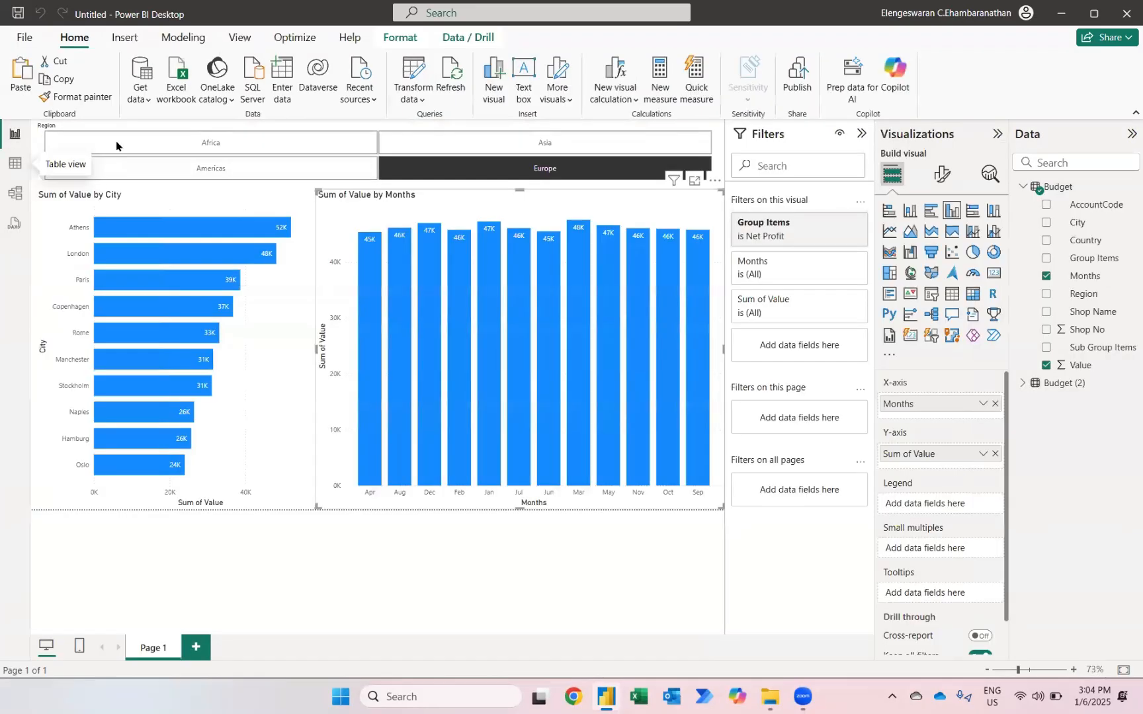
# Replace the monthly column chart's Months field from Budget with the Months field from Budget (2).
pyautogui.click(1046, 276)
pyautogui.click(1024, 384)
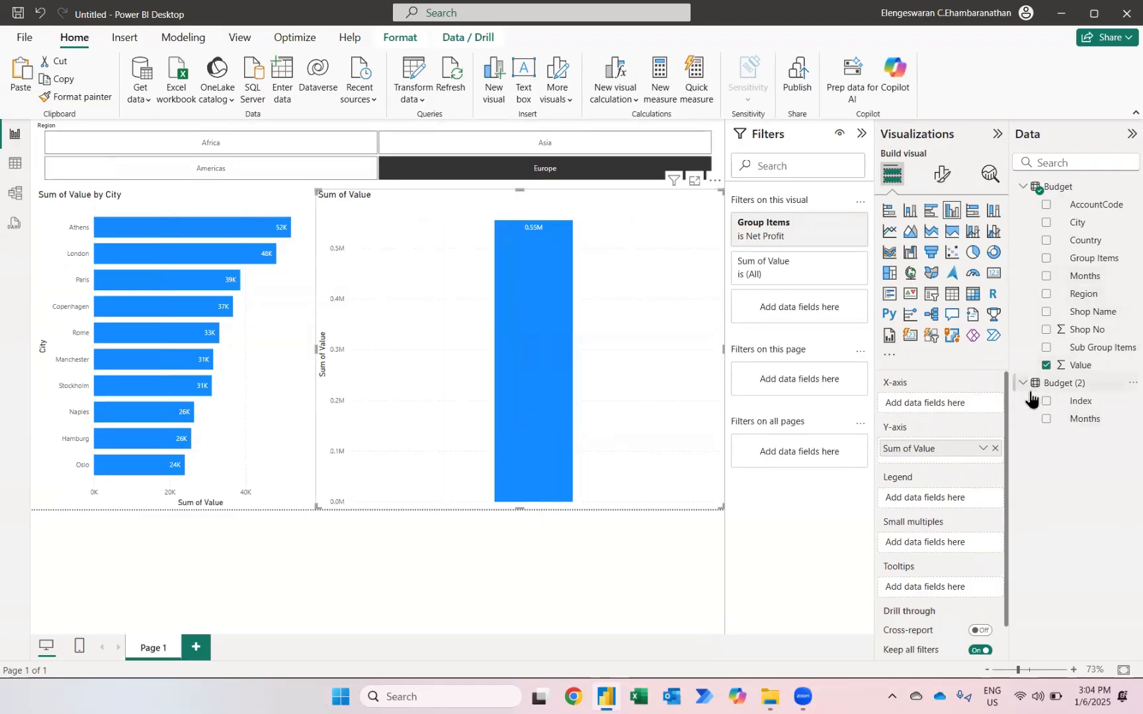
pyautogui.click(1046, 419)
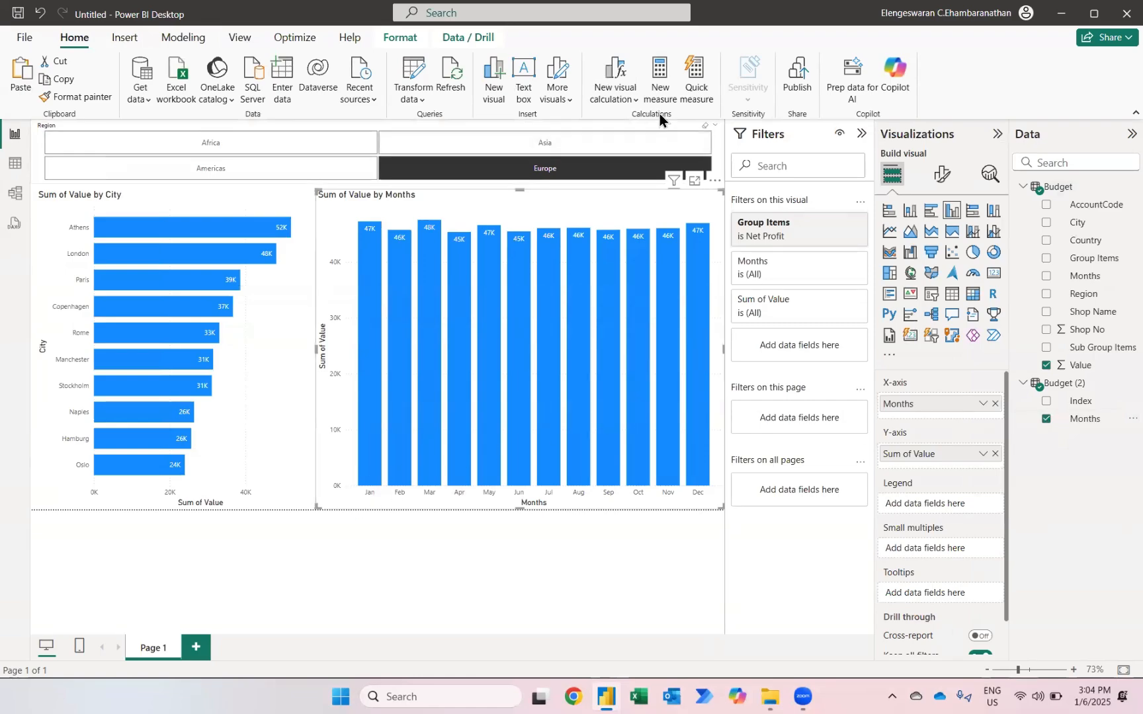
# Filter both charts to Asia with the Region slicer and clear the slicer selection to include all regions.
pyautogui.click(629, 149)
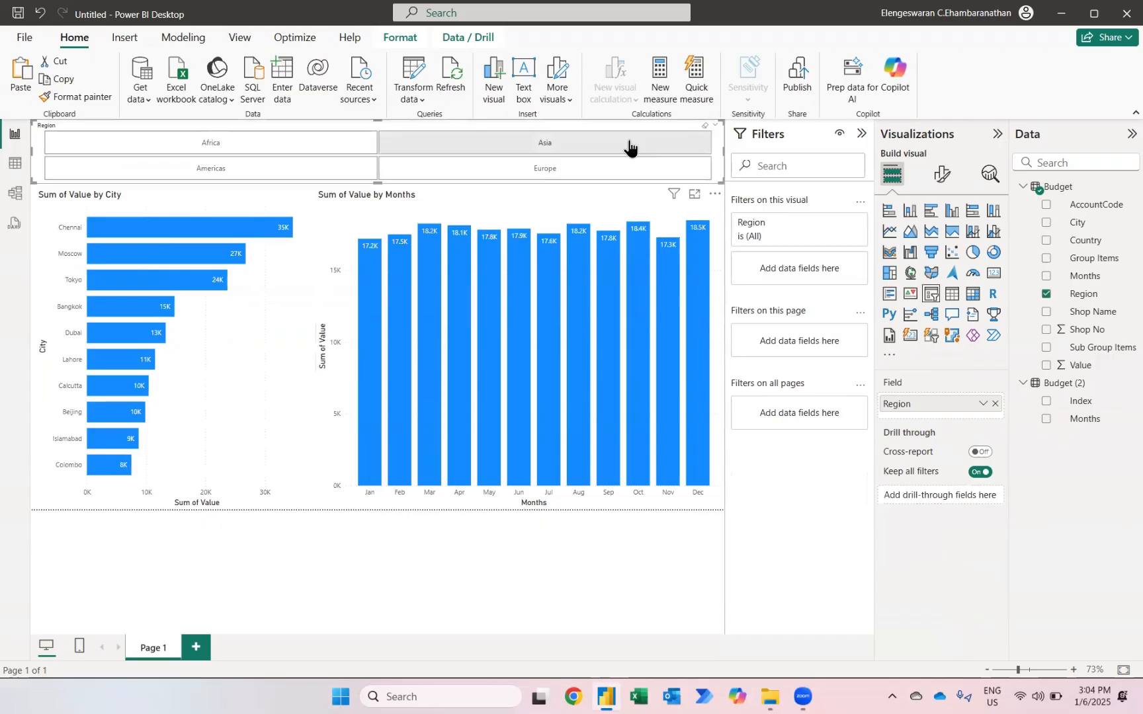
pyautogui.click(703, 126)
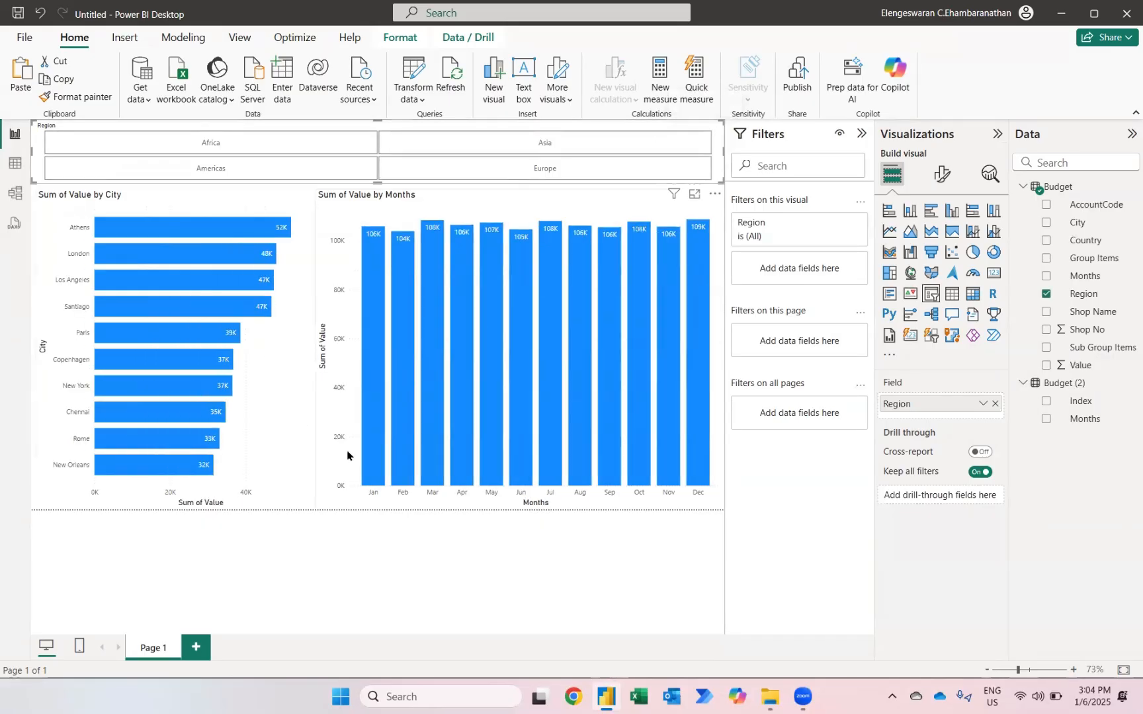
pyautogui.moveTo(134, 451)
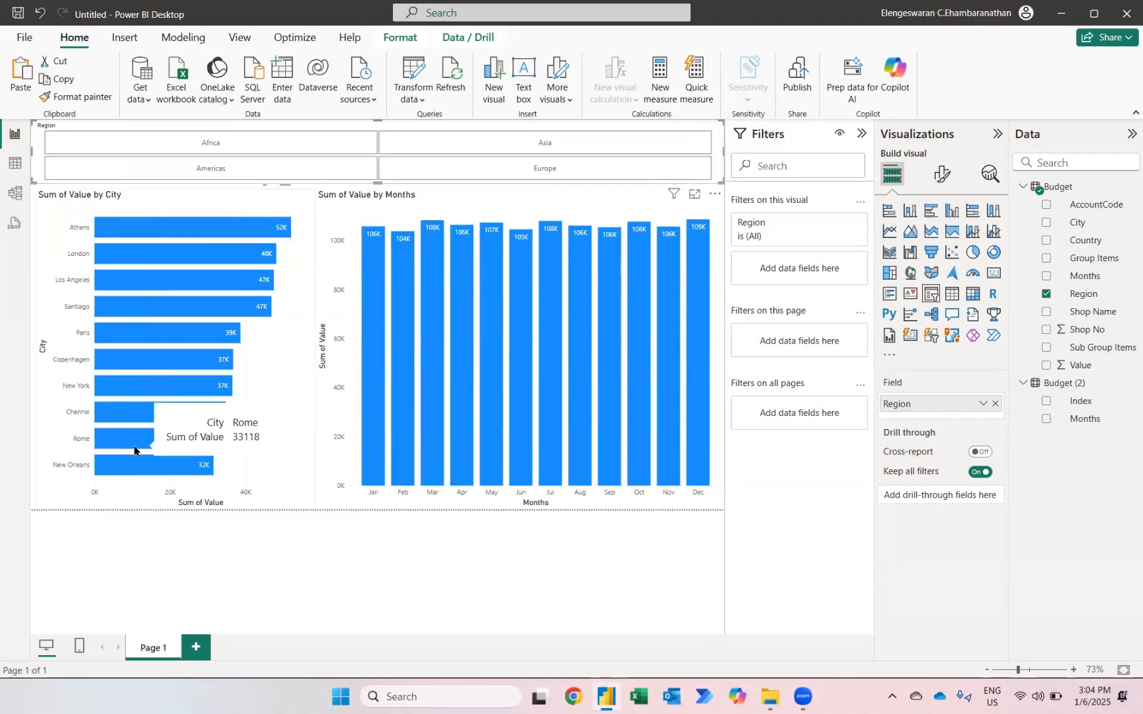